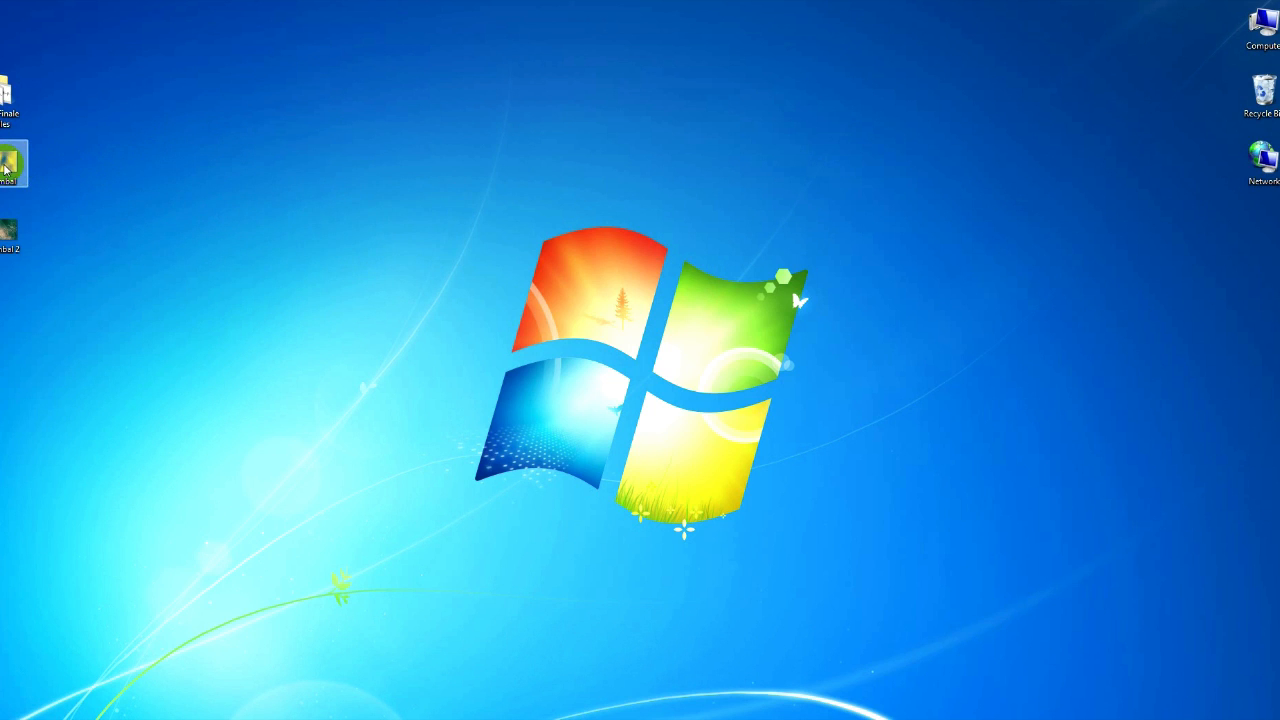
Switch to the browser with PhotoDune's cymbal results, return to the first results page, and open the blue-lit Cymbal photo's item page
click(6, 233)
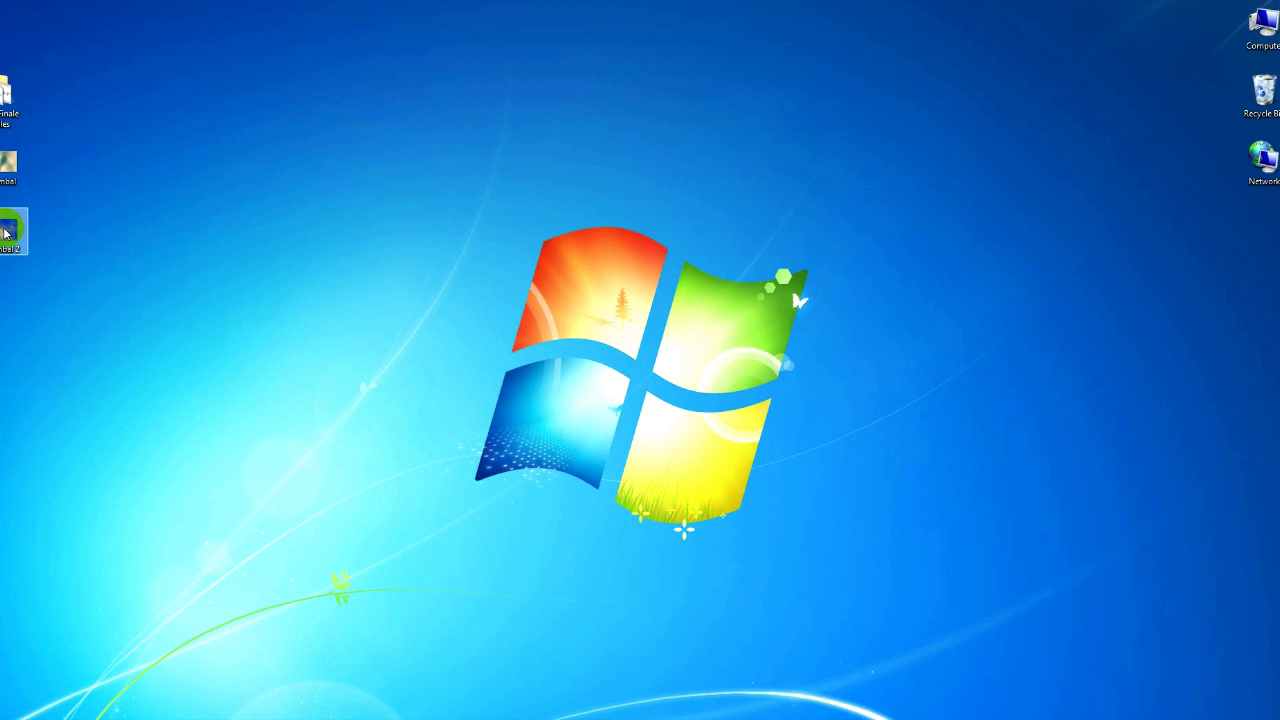
mouse_move(36, 719)
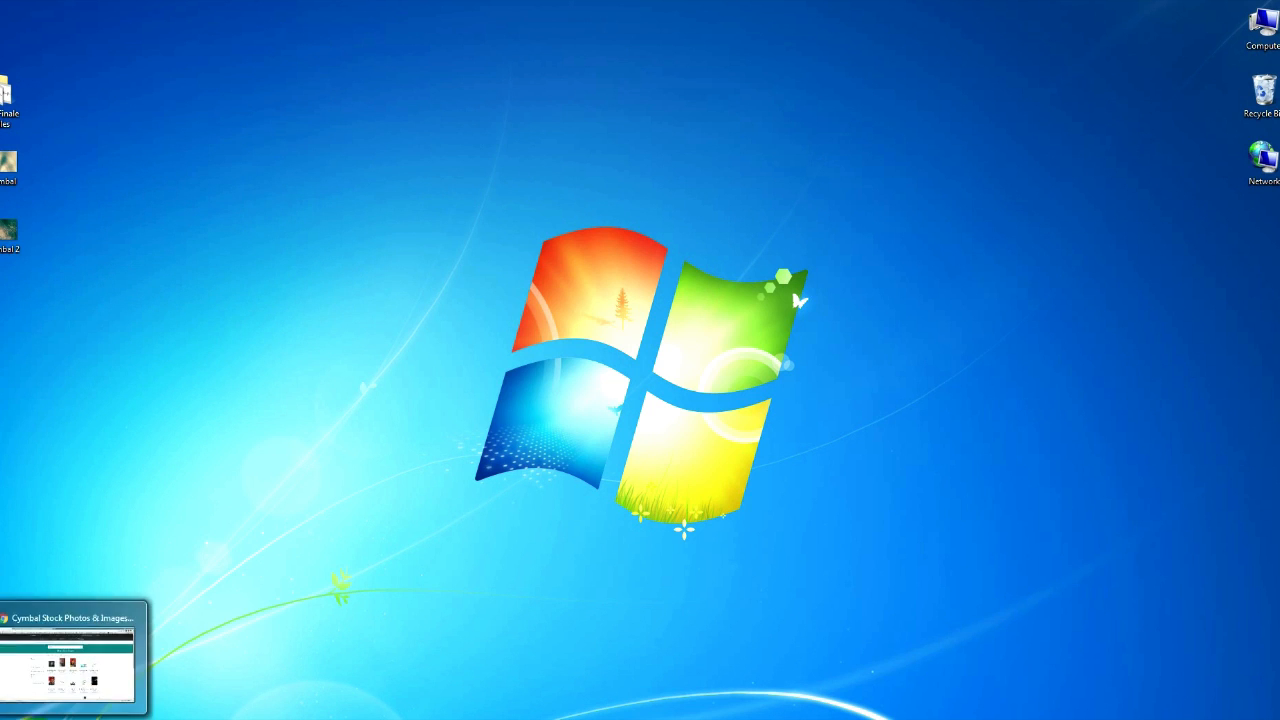
click(50, 678)
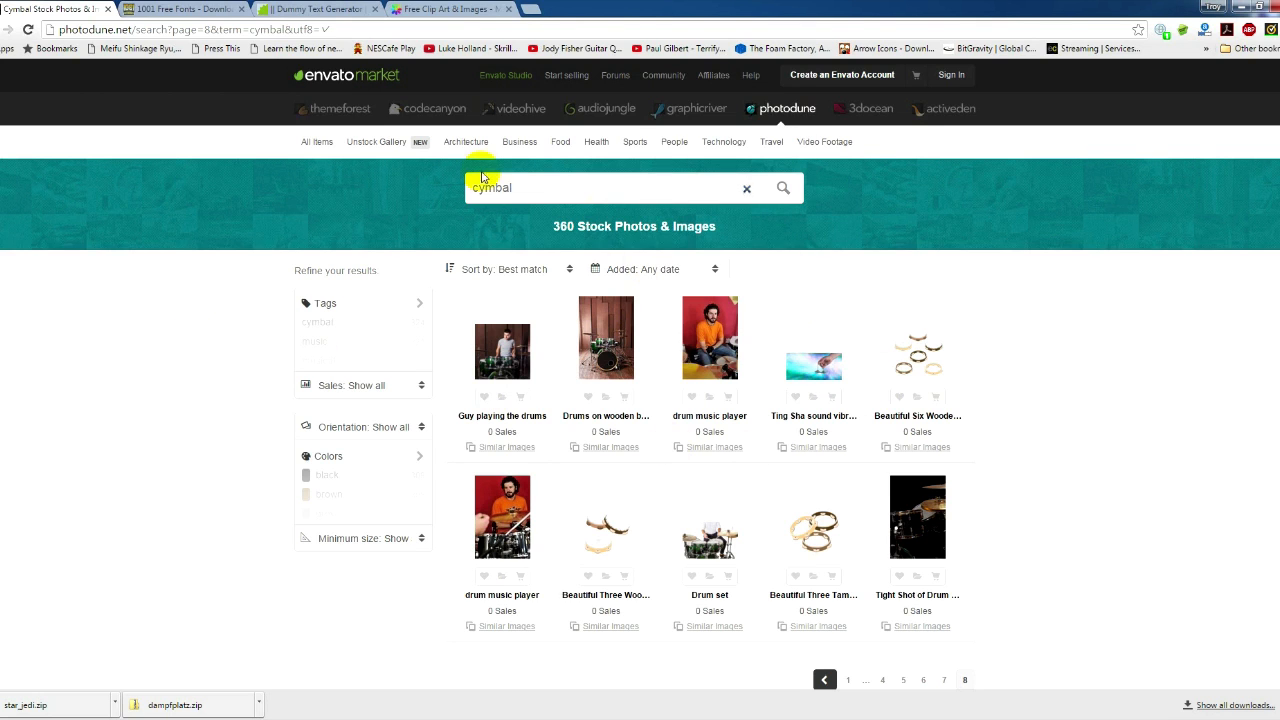
scroll(634, 366, down, 3)
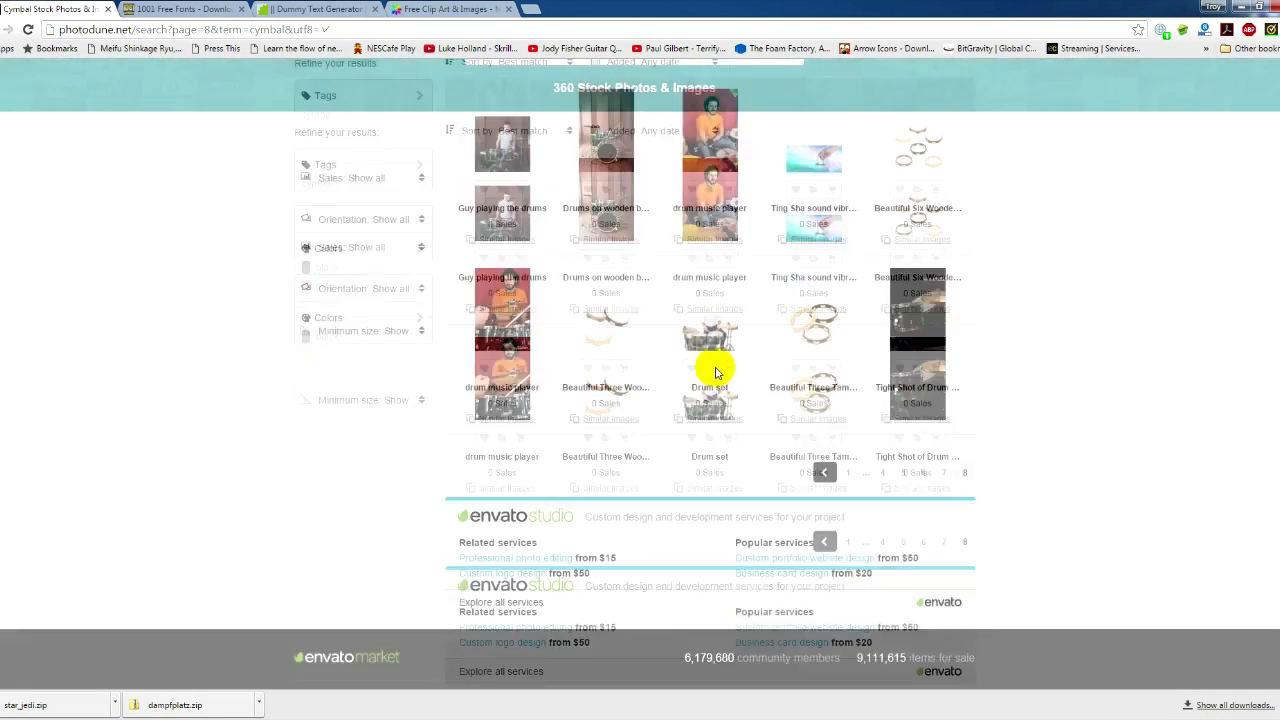
click(855, 405)
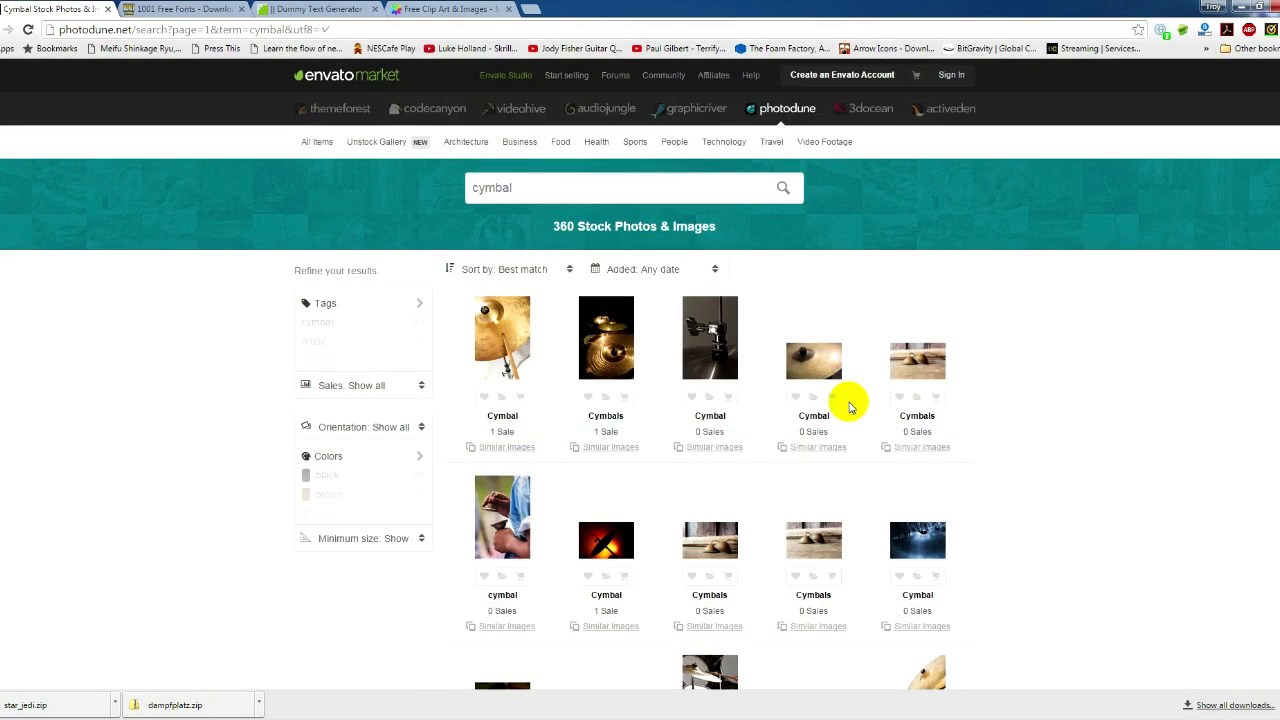
mouse_move(510, 343)
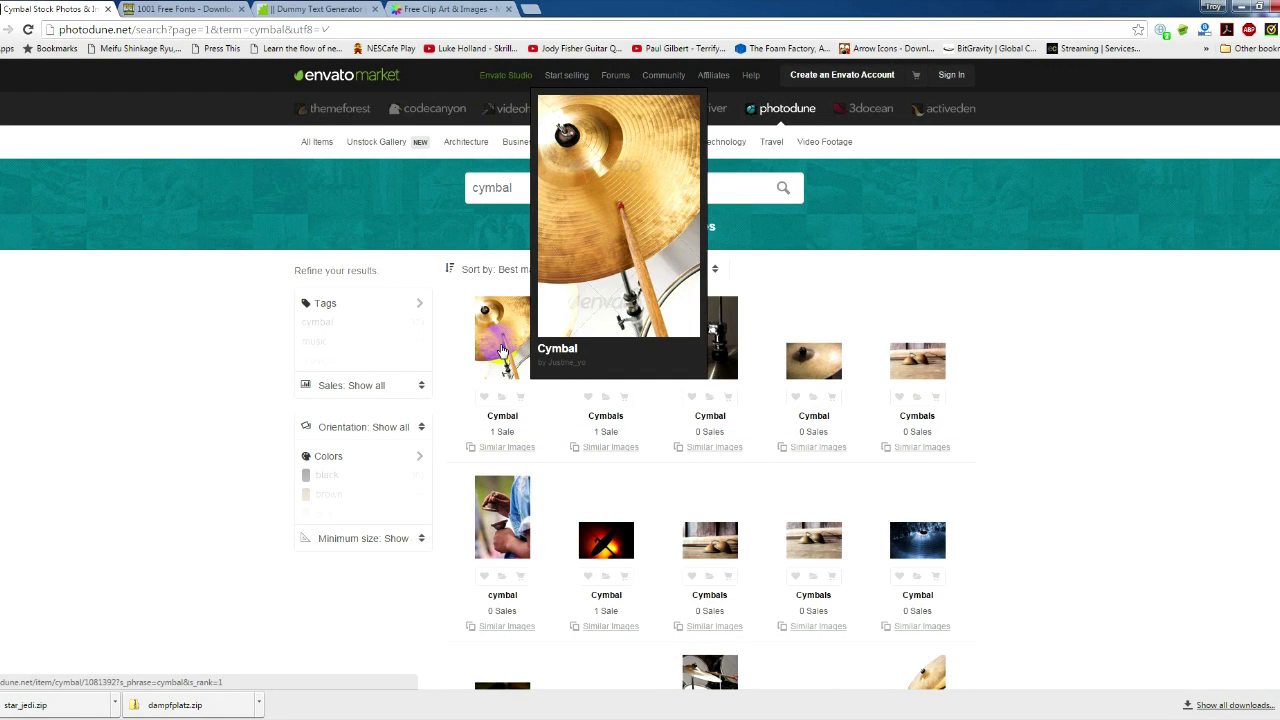
mouse_move(716, 361)
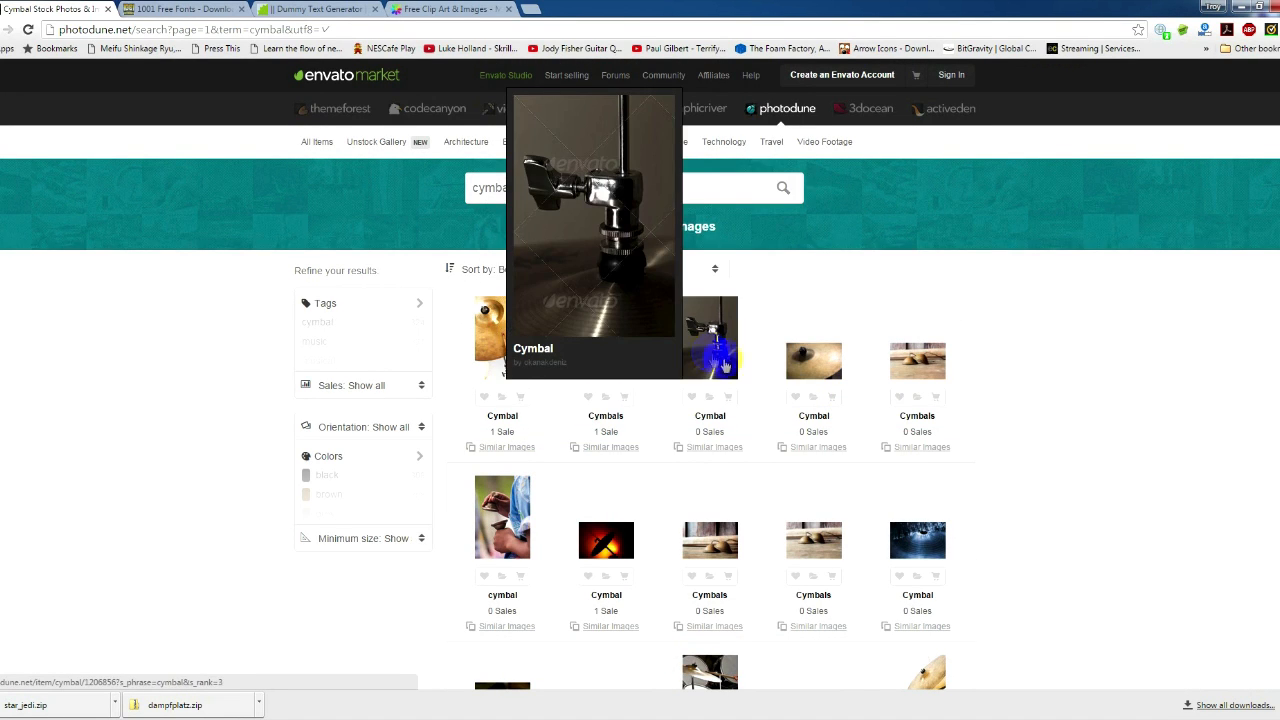
mouse_move(921, 541)
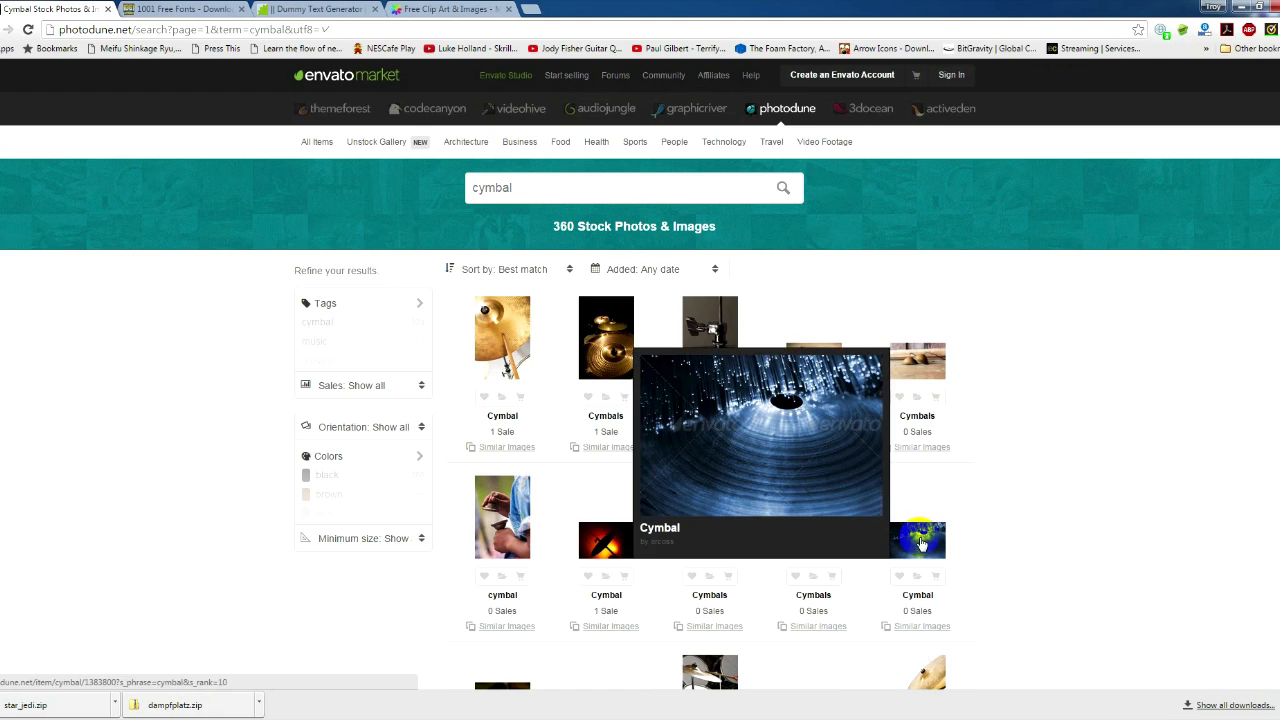
click(921, 541)
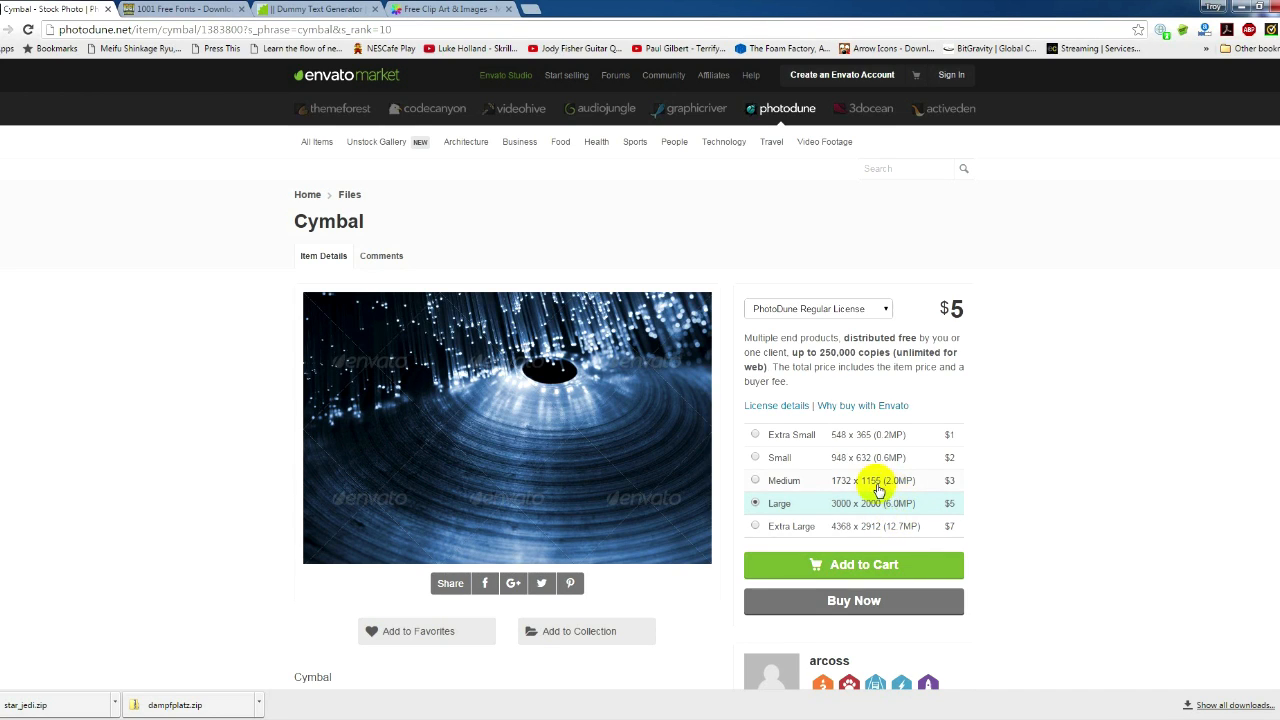
Go back to the cymbal search results and open the item page of the "Close up ride cymbal" photo
click(7, 29)
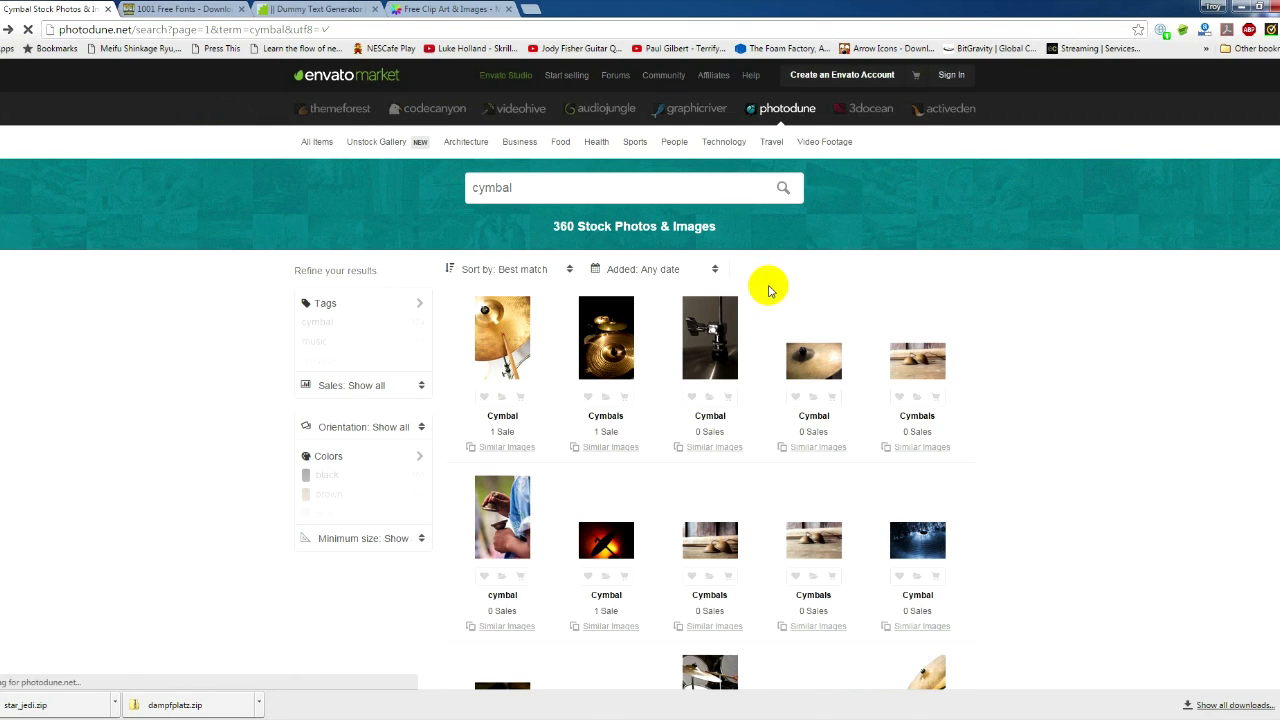
scroll(1105, 443, down, 2)
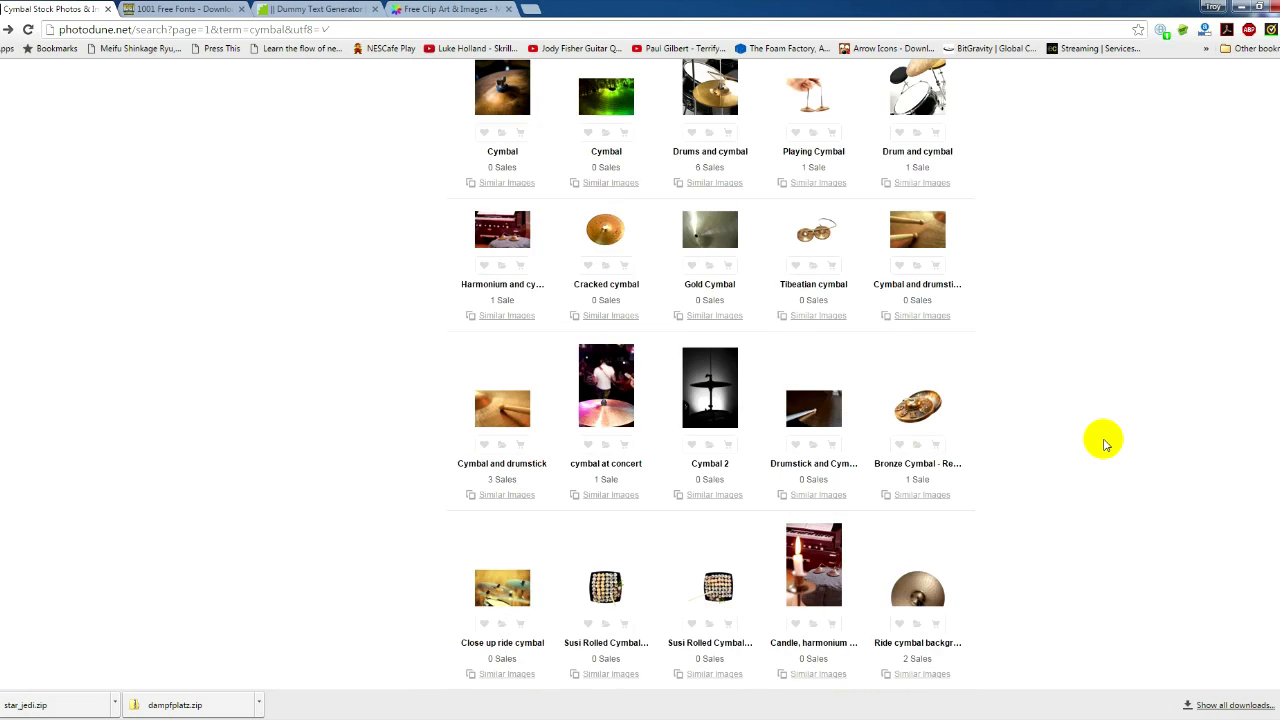
mouse_move(604, 385)
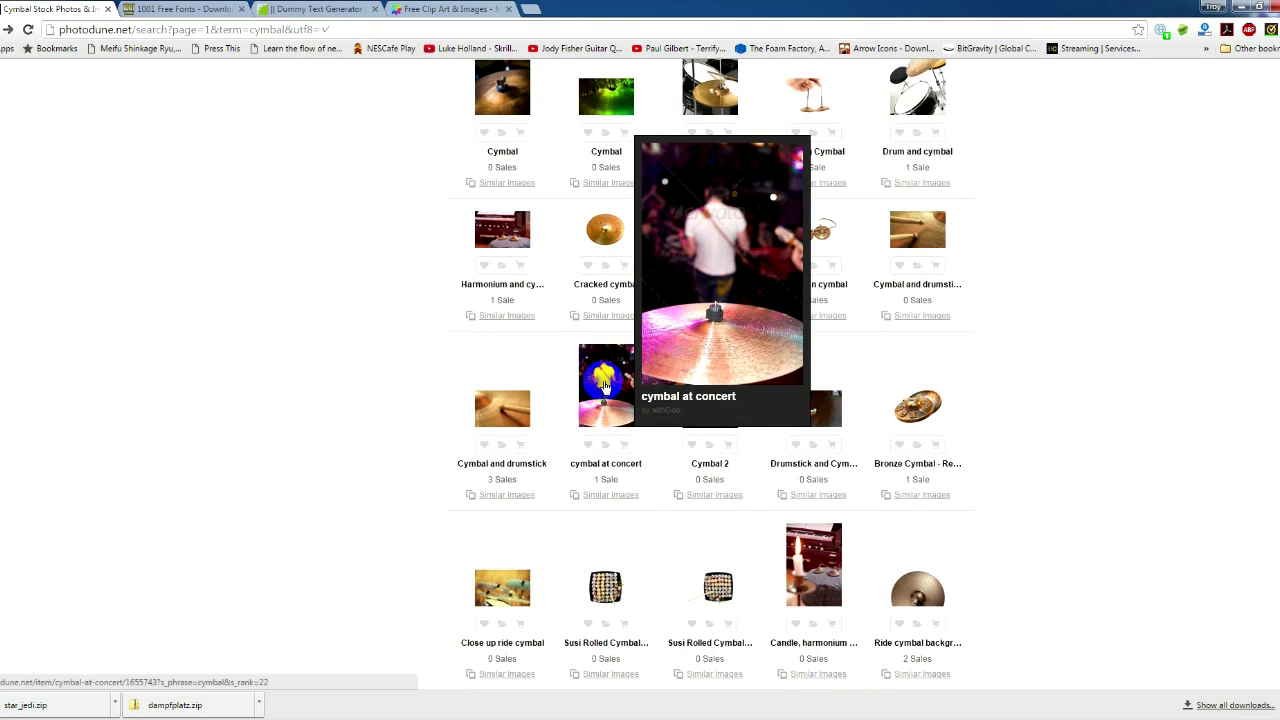
mouse_move(502, 600)
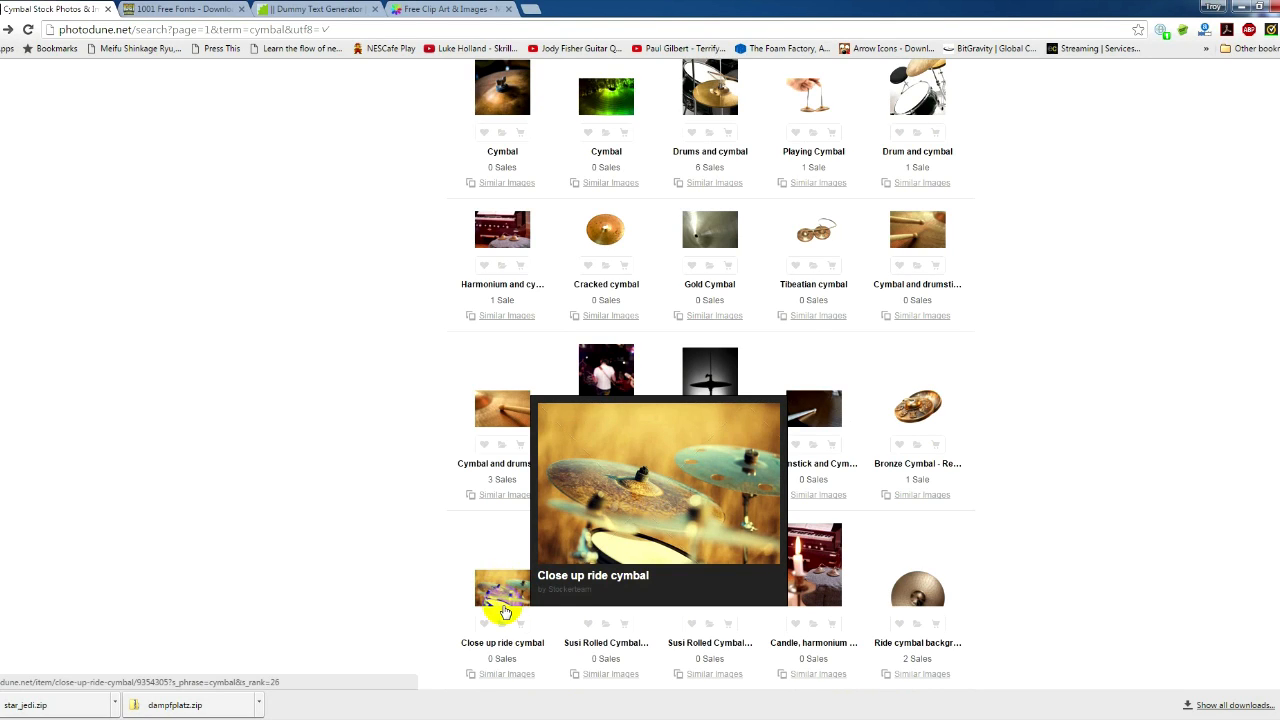
click(502, 595)
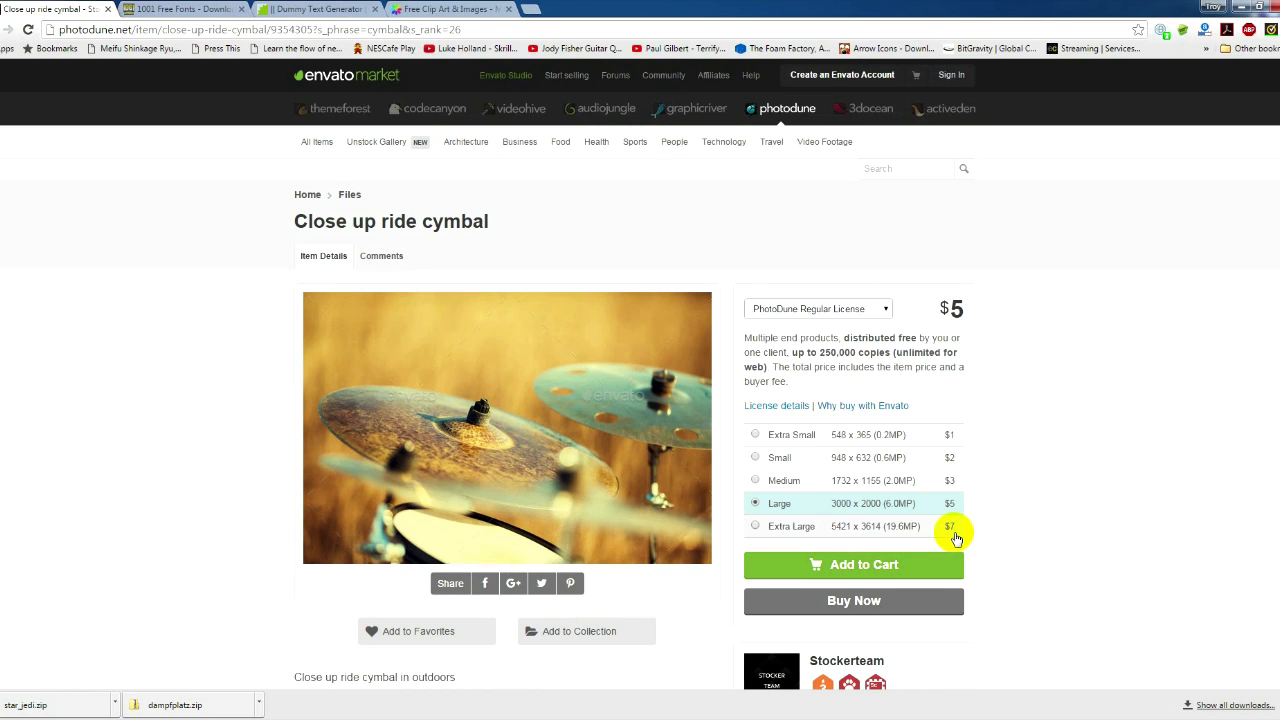
Switch to Microsoft Publisher 2010 and create a blank 8.5 x 11" publication
click(1239, 10)
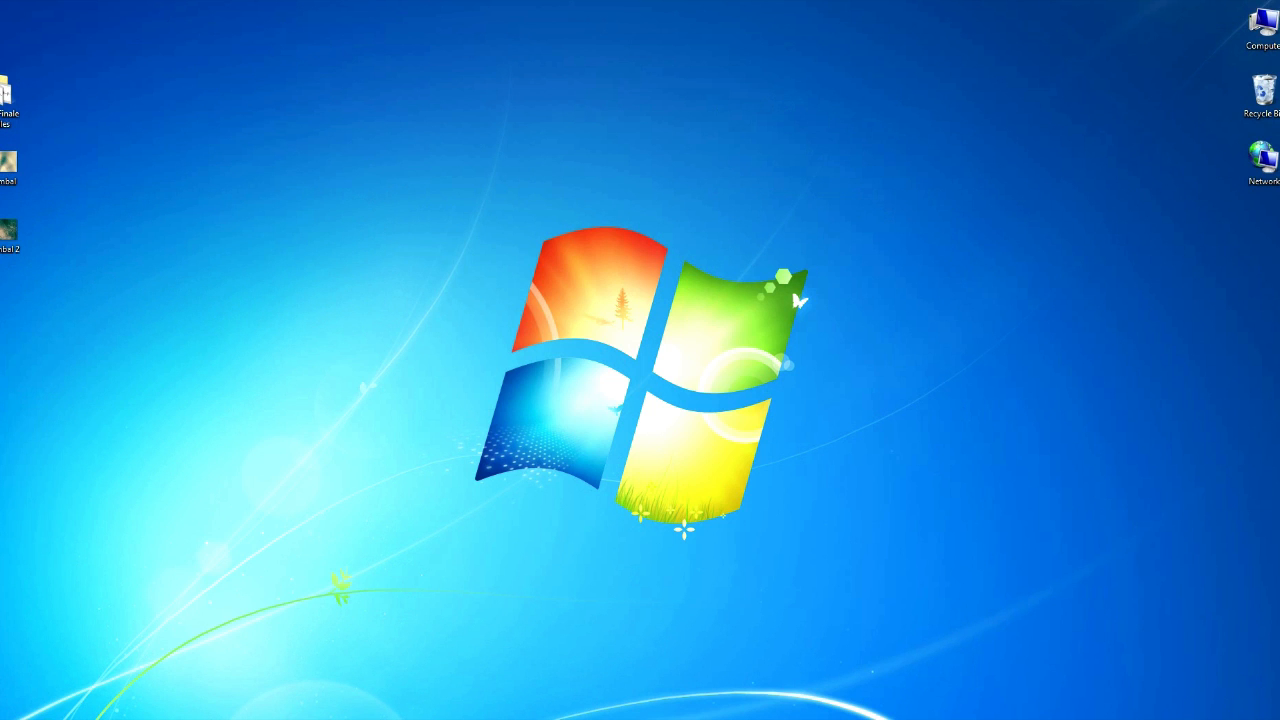
click(10, 710)
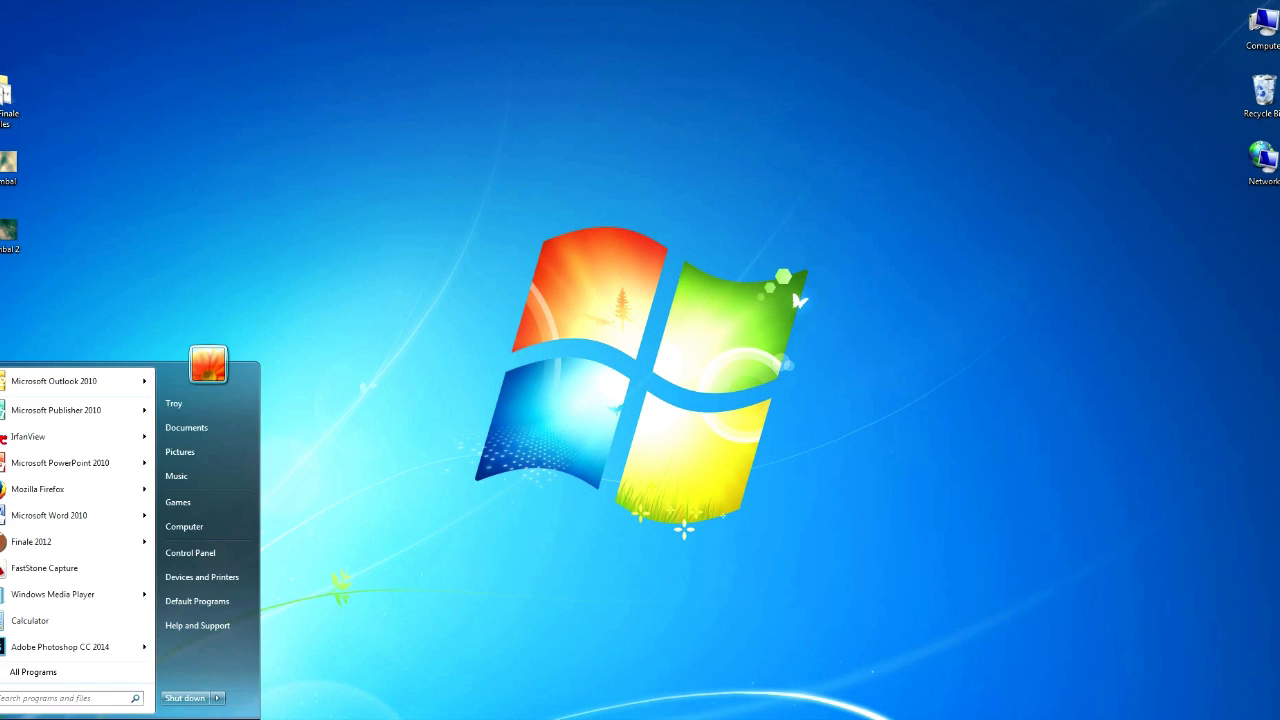
click(10, 410)
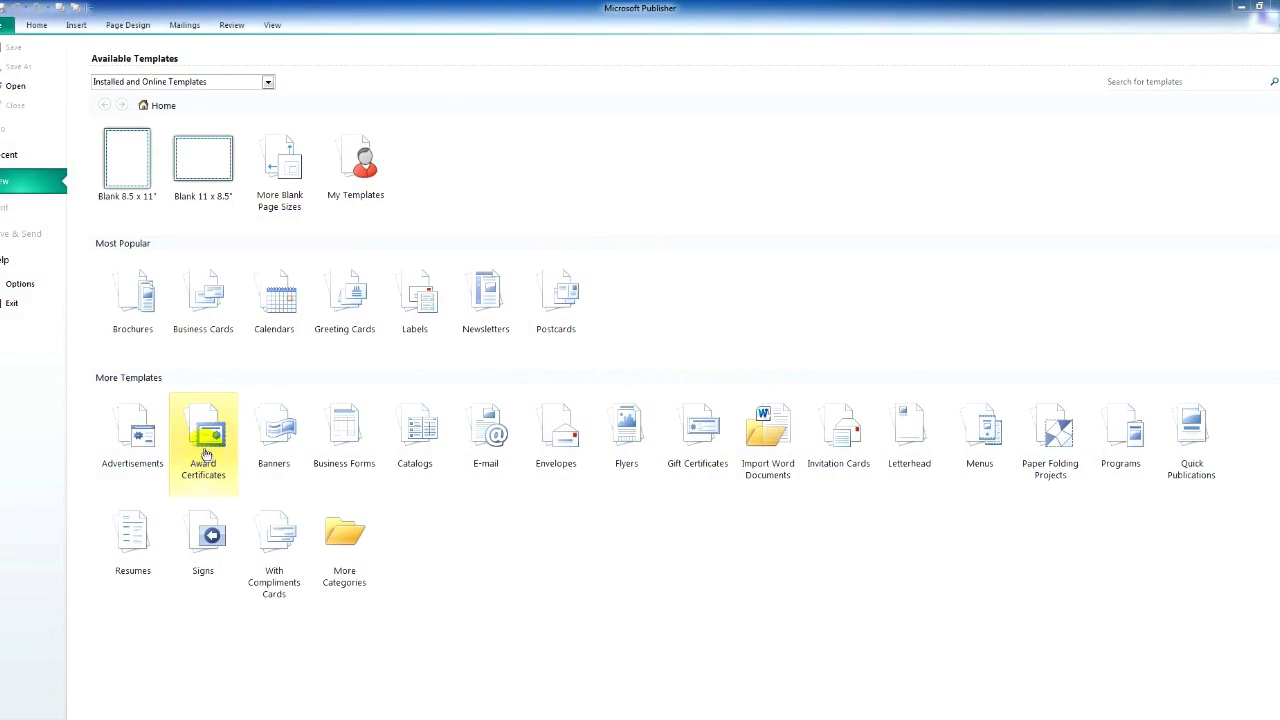
double_click(128, 174)
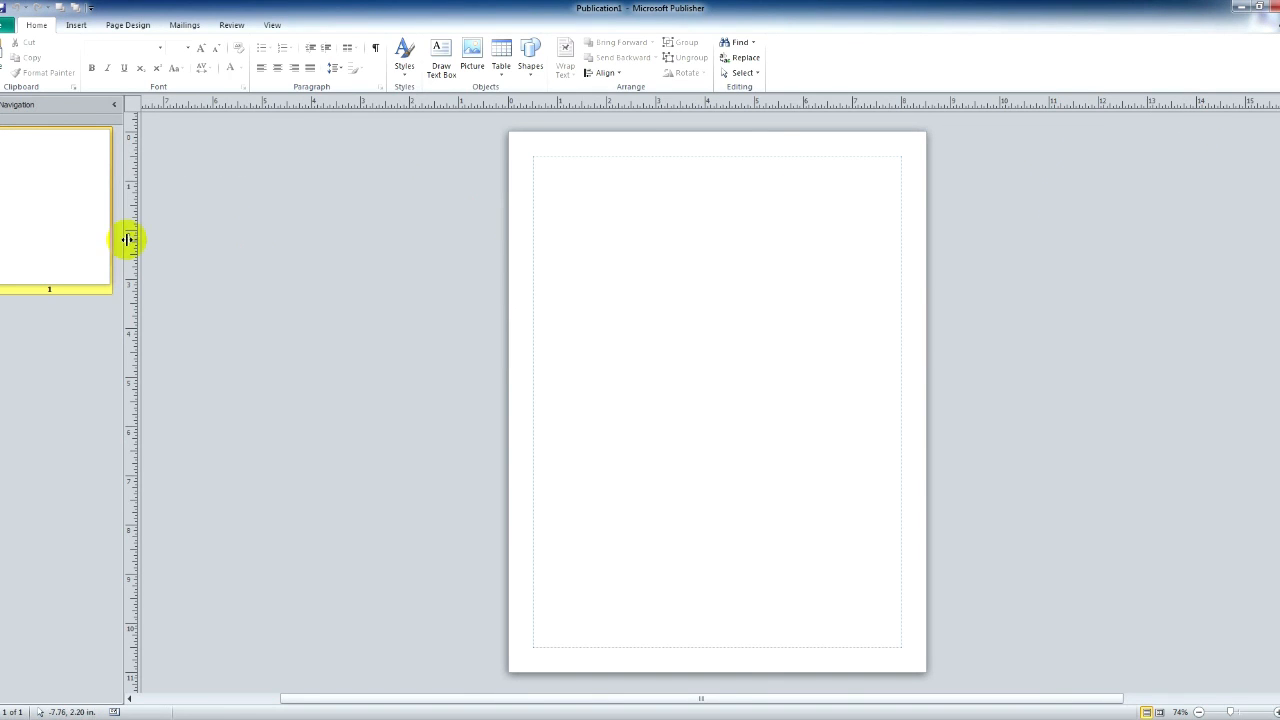
Insert 5 blank pages after the current page and return to page 1
right_click(31, 211)
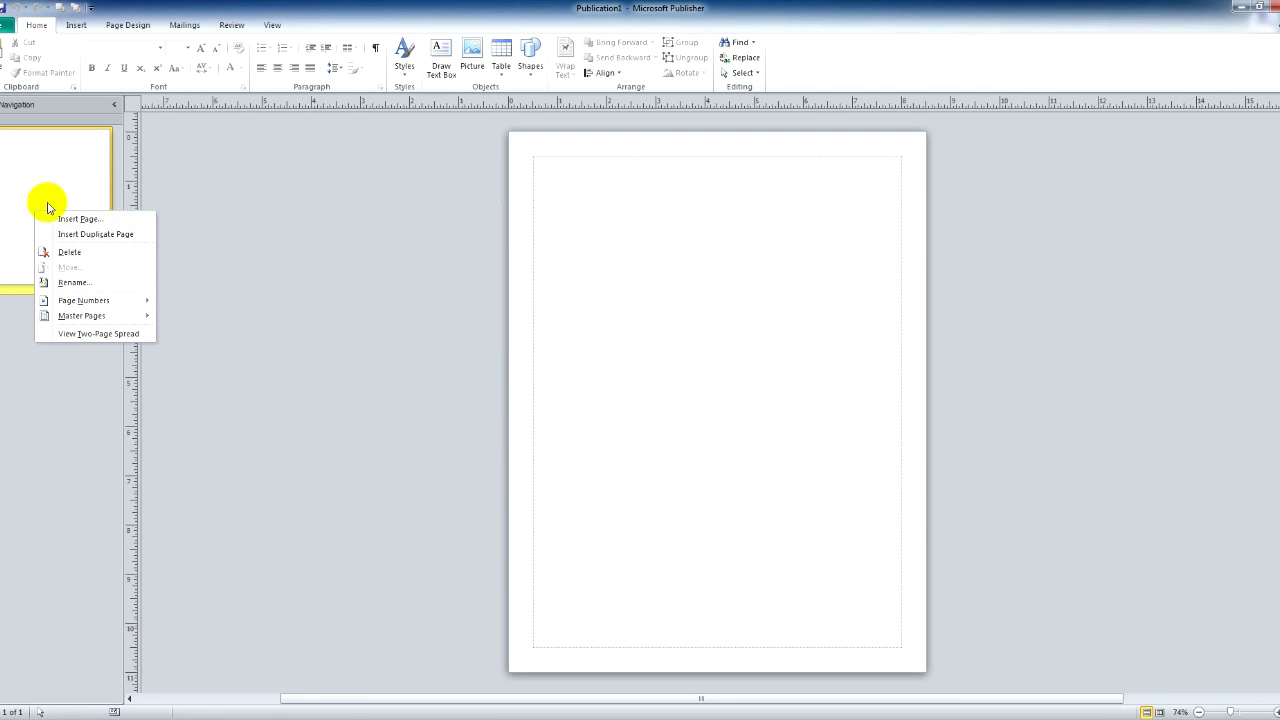
click(68, 220)
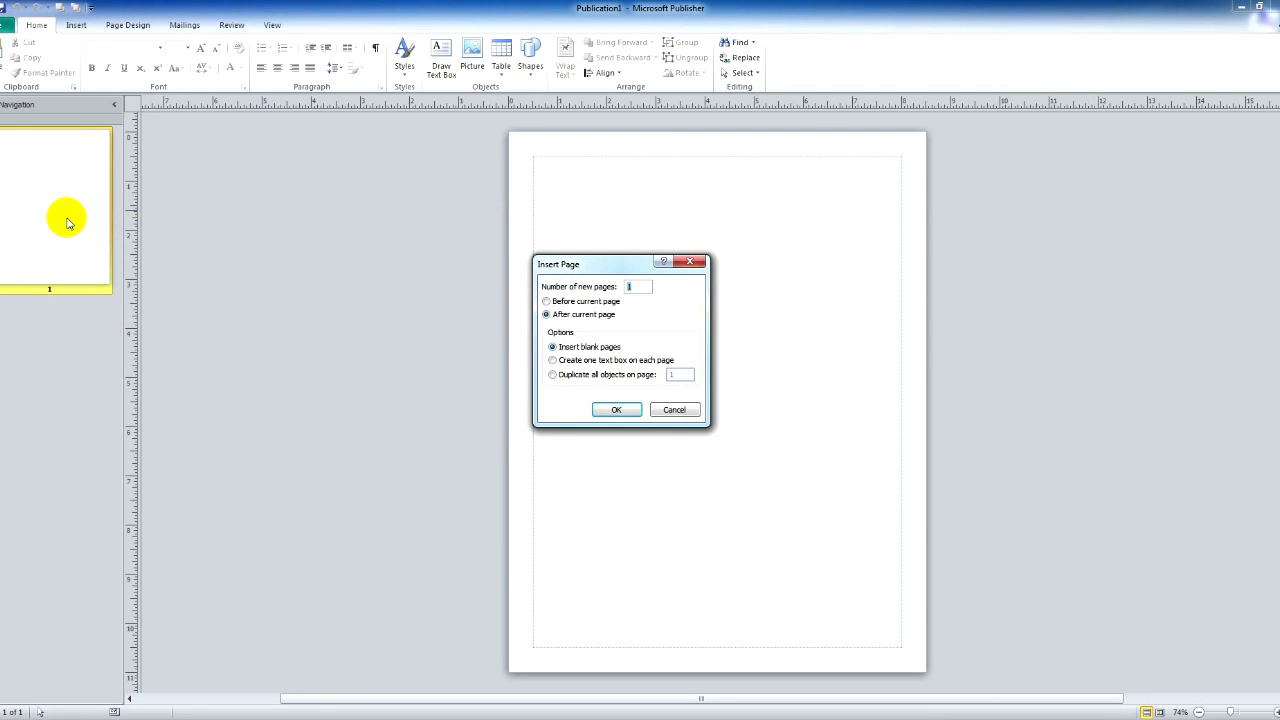
text(5)
click(616, 410)
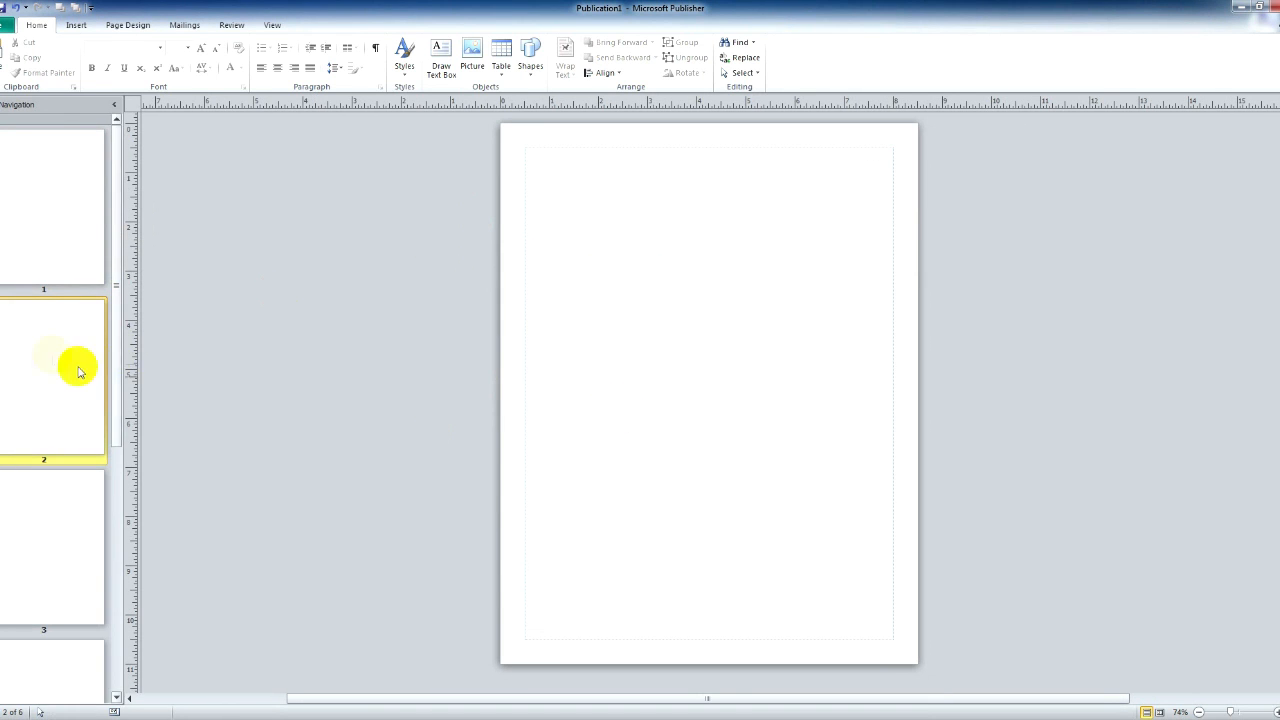
scroll(51, 543, down, 2)
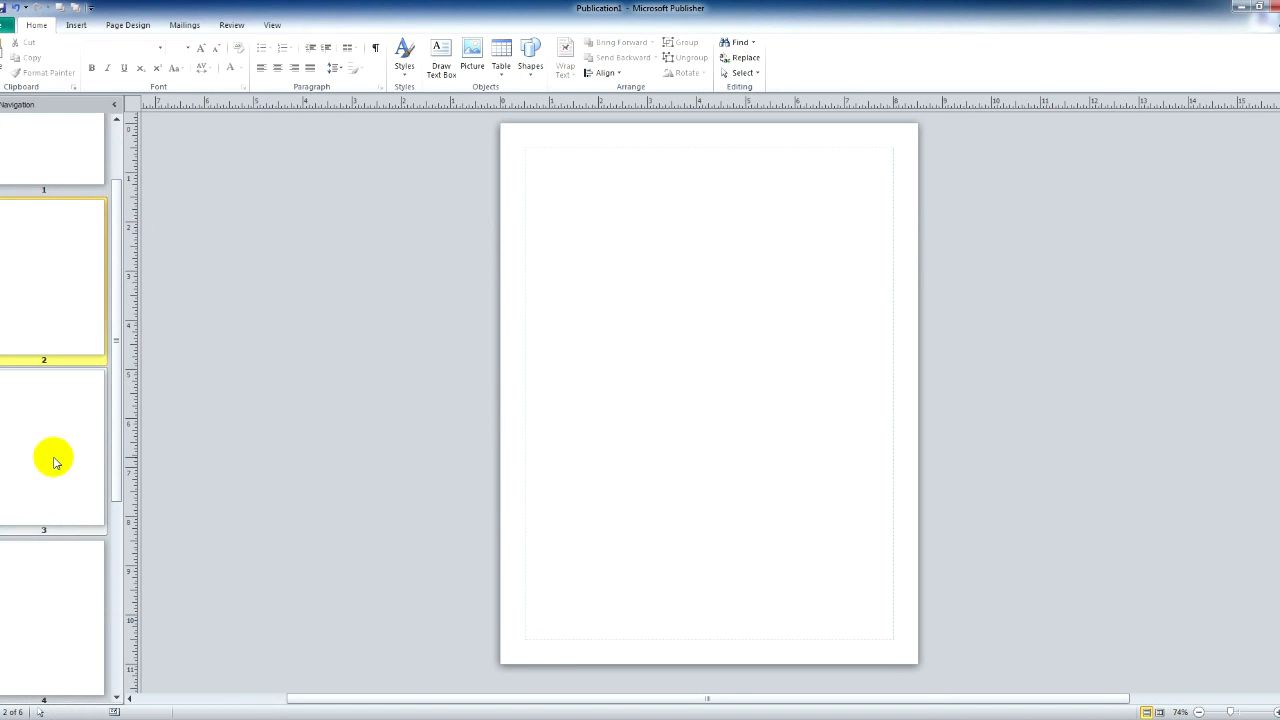
click(74, 586)
drag(74, 586, 49, 523)
click(57, 200)
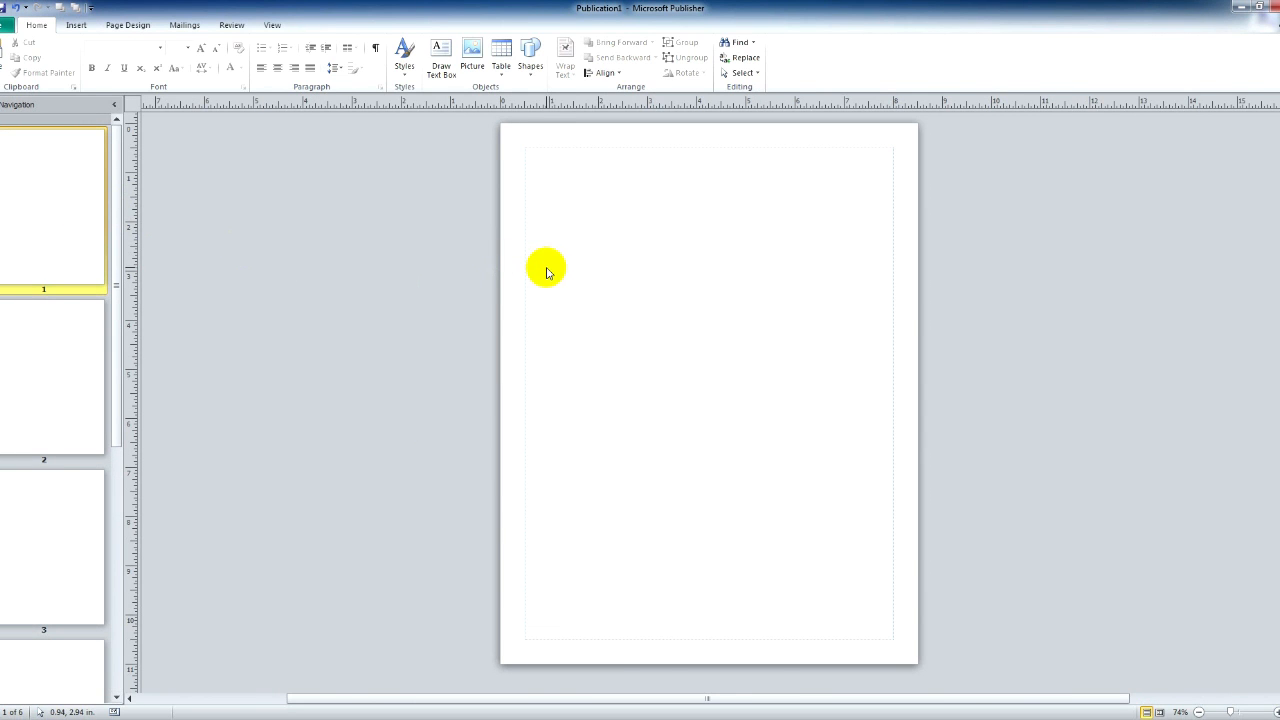
Place the second cymbal image file from the desktop onto page 1 of the publication
click(1261, 10)
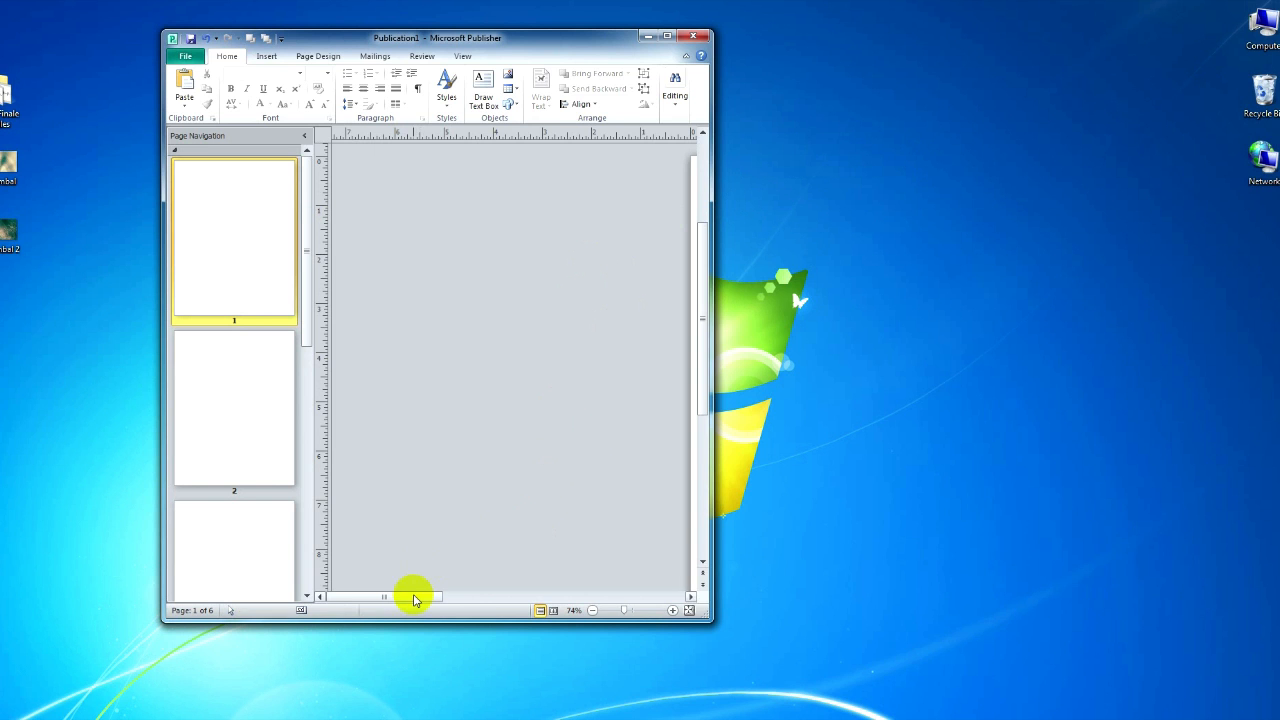
drag(416, 598, 525, 596)
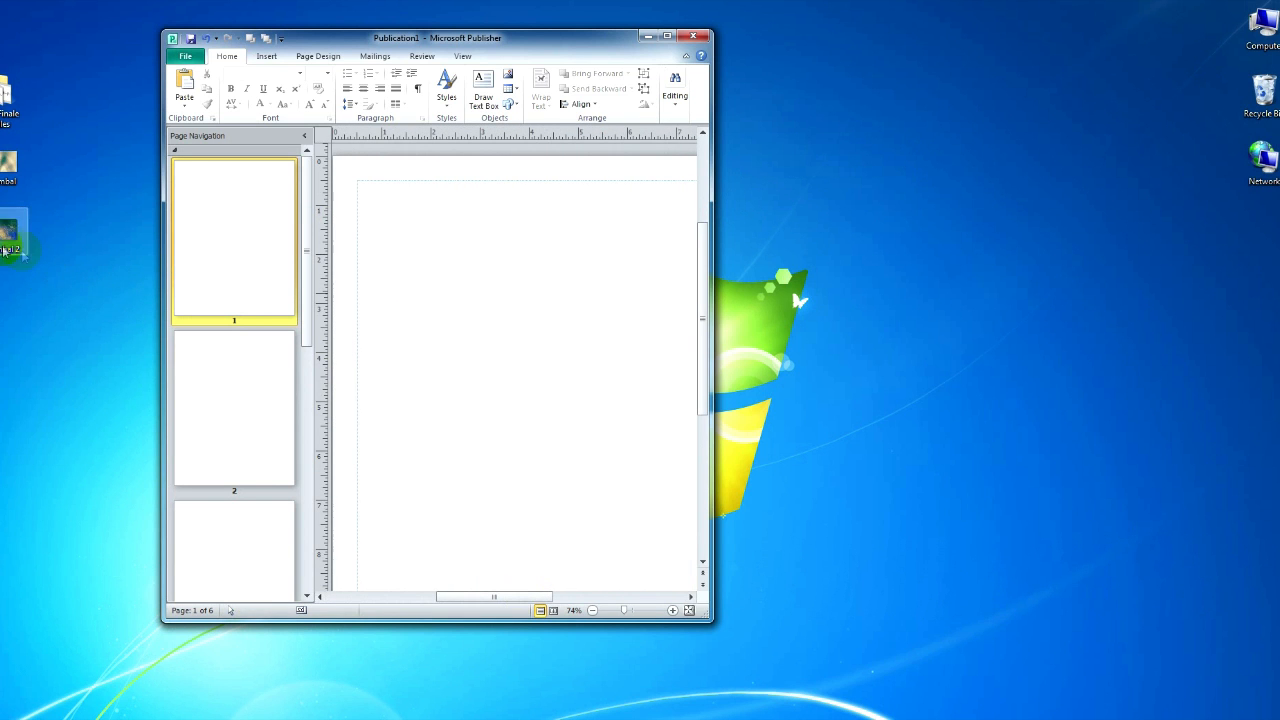
drag(5, 250, 486, 330)
click(667, 36)
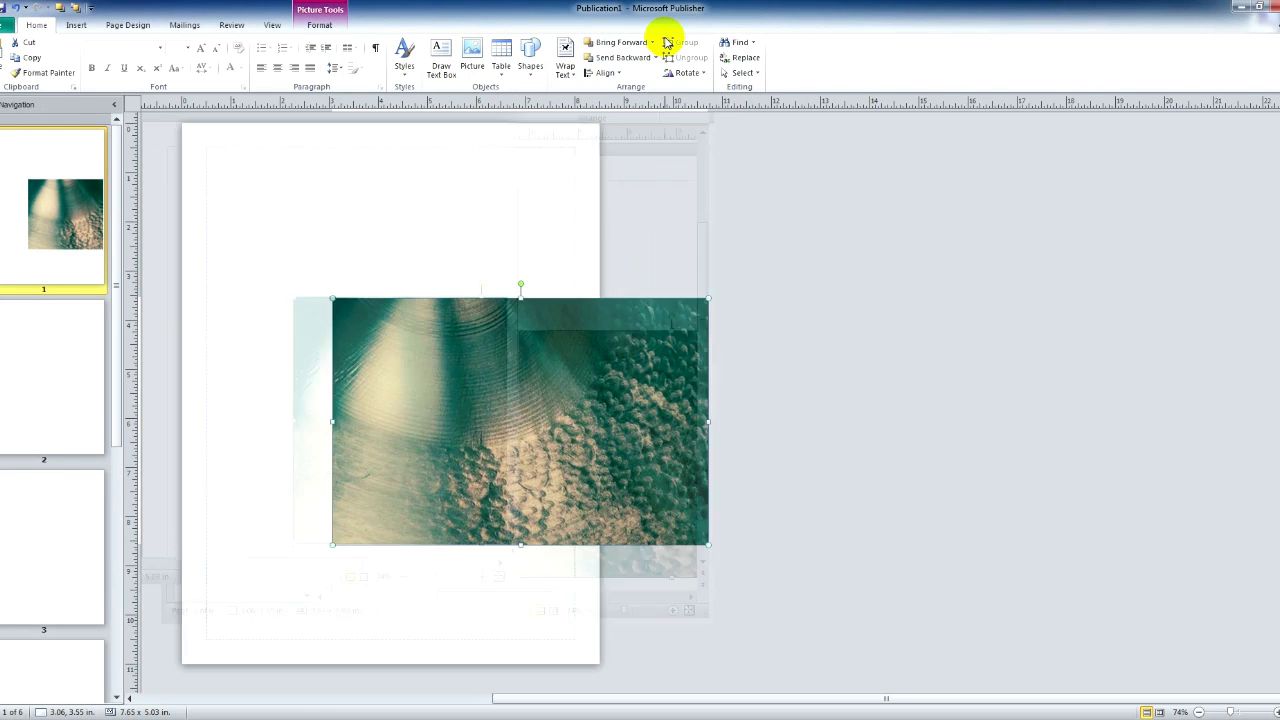
Align the cymbal picture with the page's left edge and enlarge it to full page width, about 8.49 x 5.58 in
drag(646, 494, 515, 441)
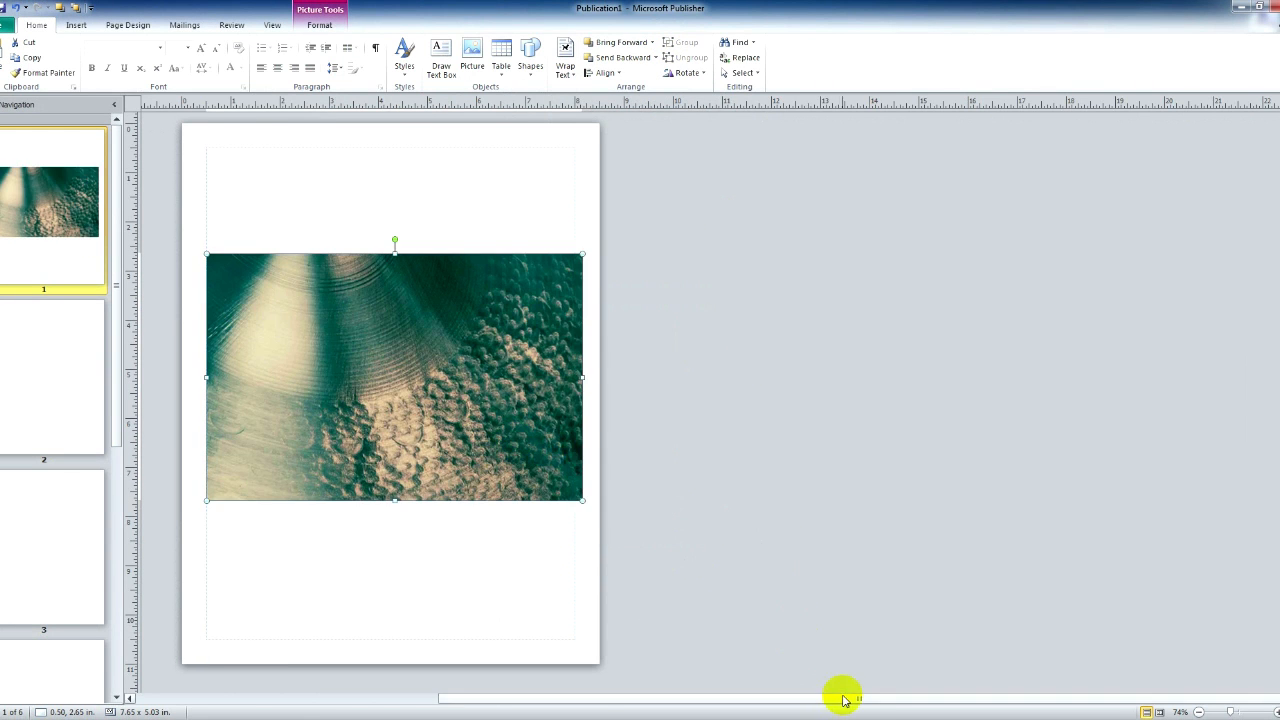
drag(846, 698, 652, 699)
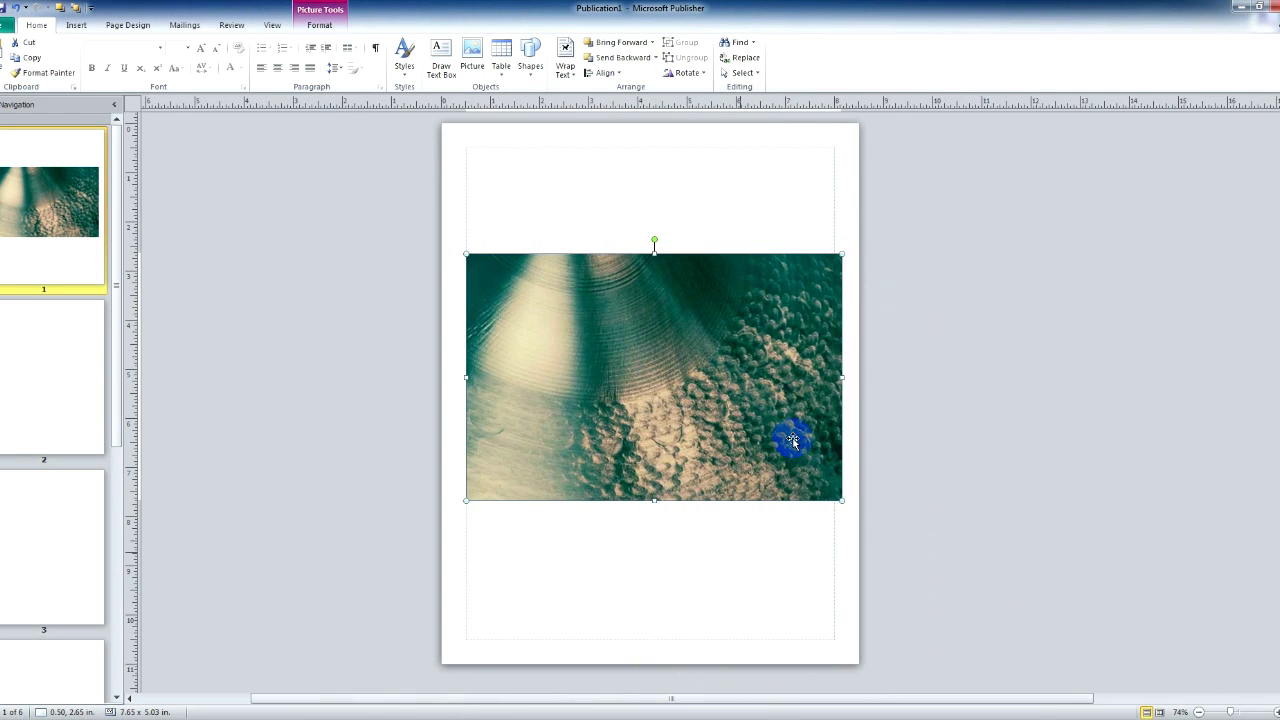
drag(714, 363, 688, 344)
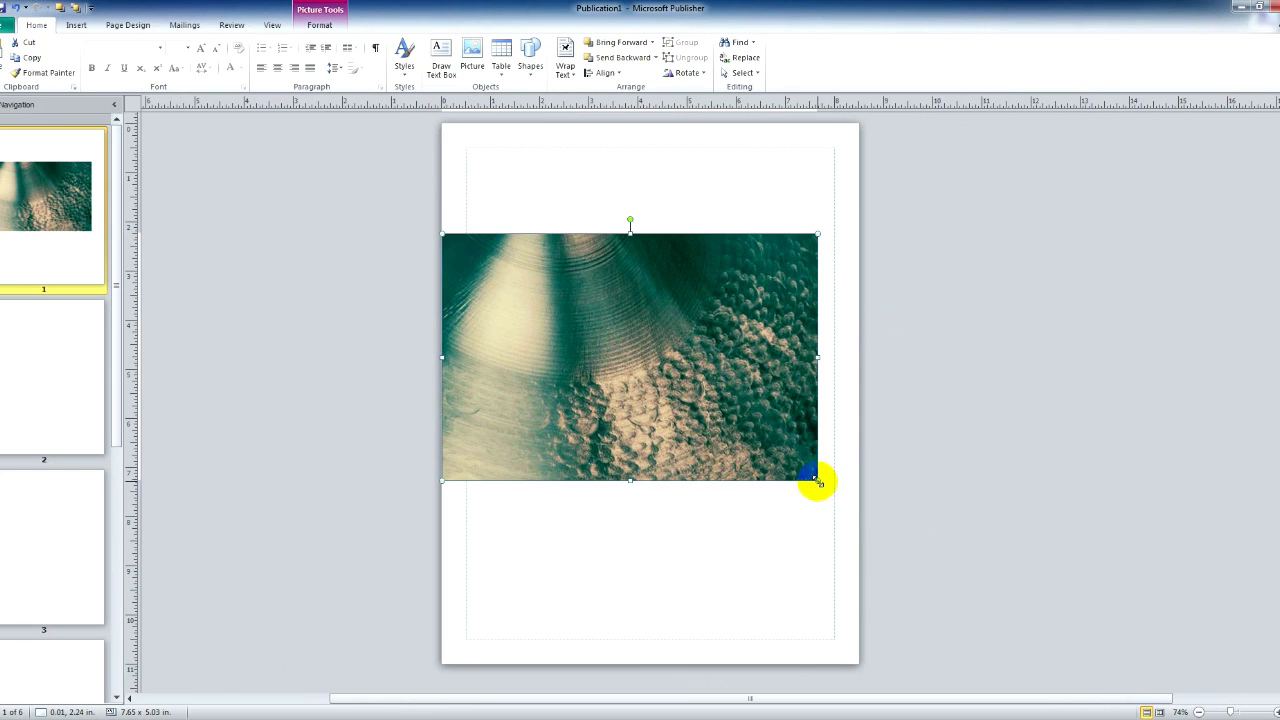
drag(819, 479, 851, 514)
click(1003, 527)
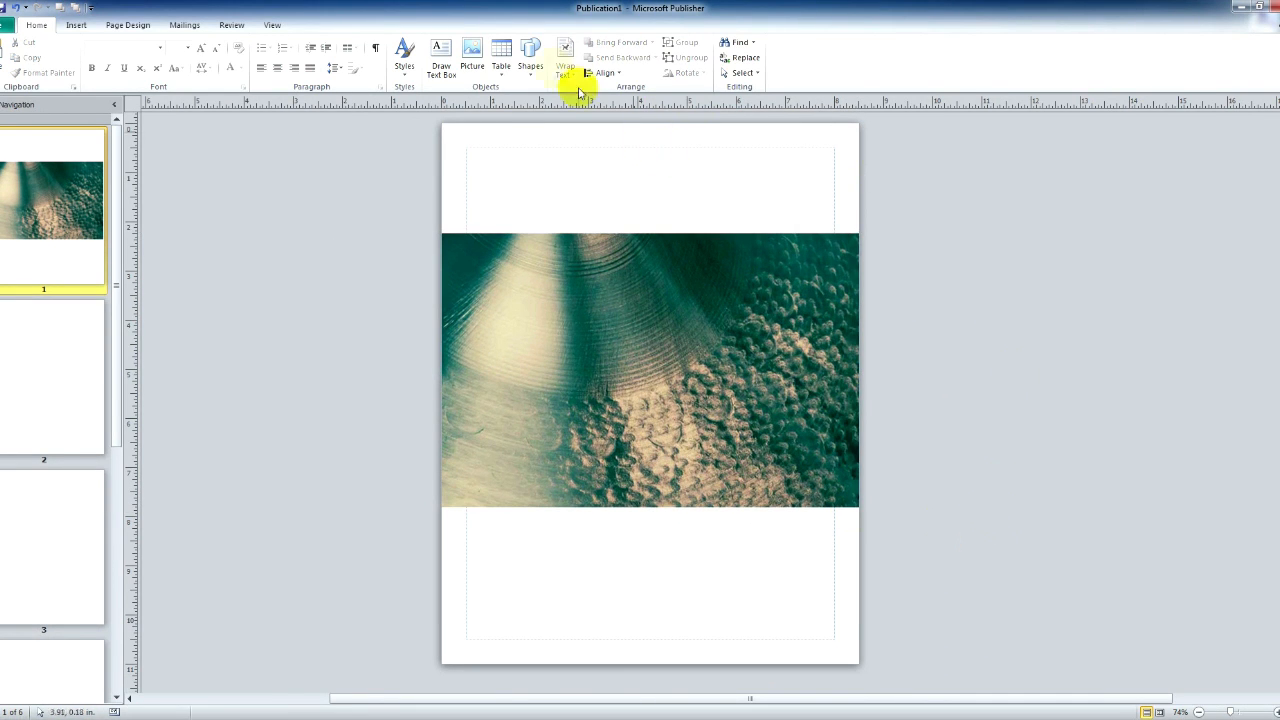
click(531, 56)
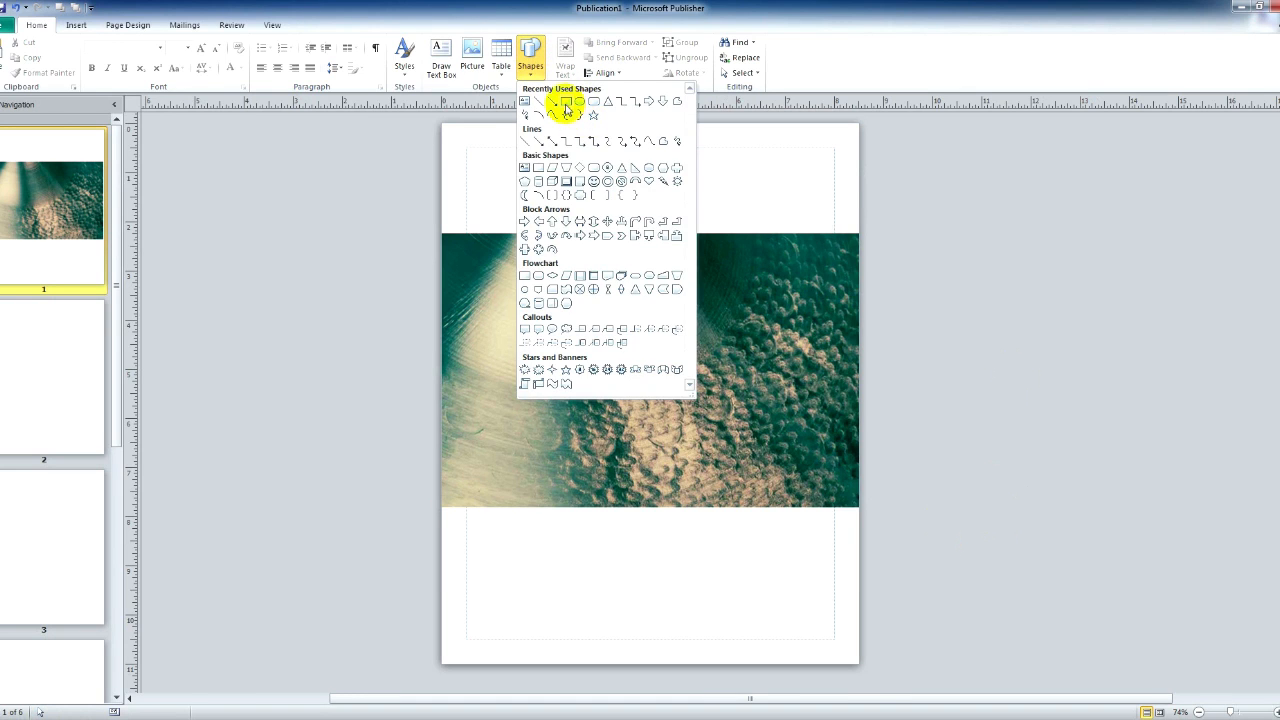
click(564, 103)
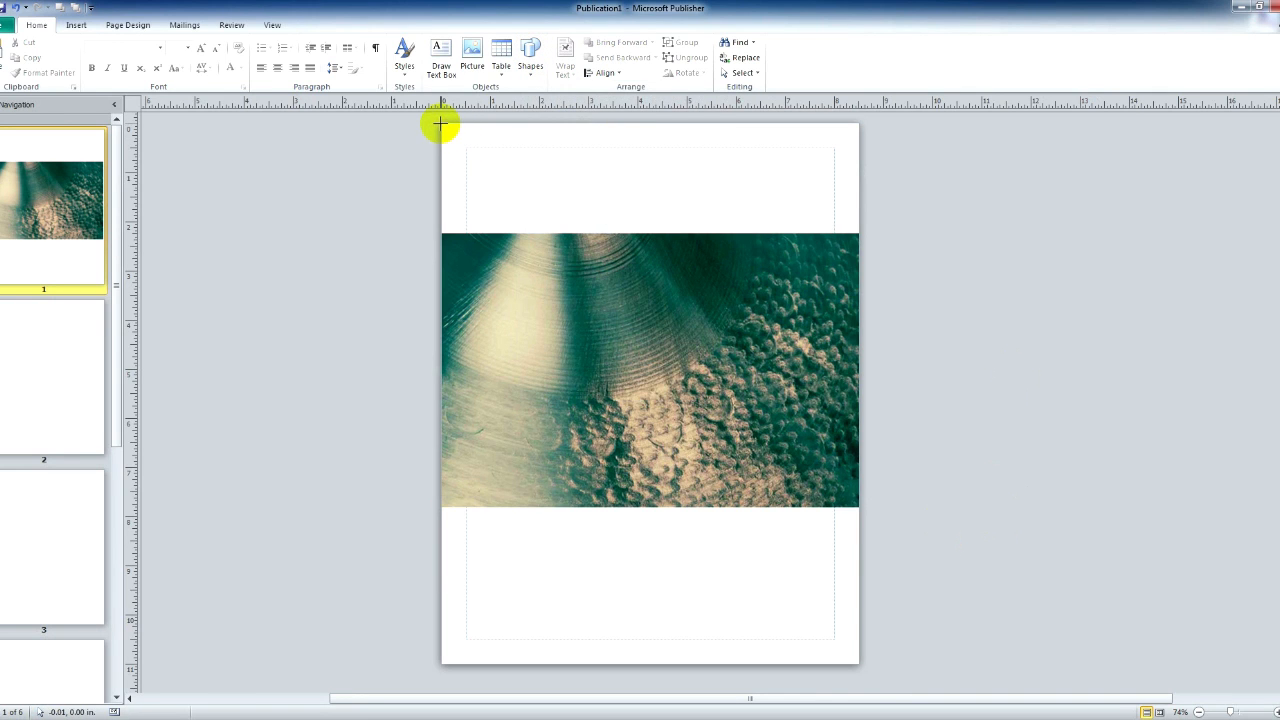
click(531, 56)
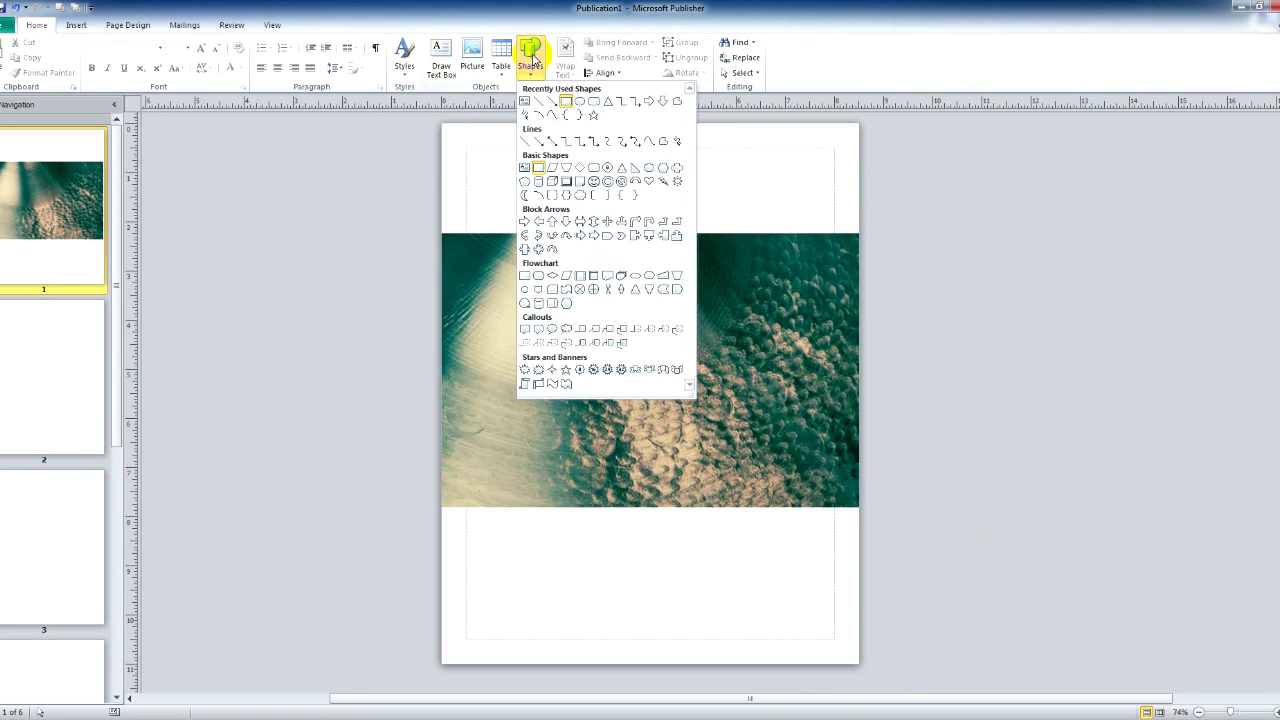
click(565, 102)
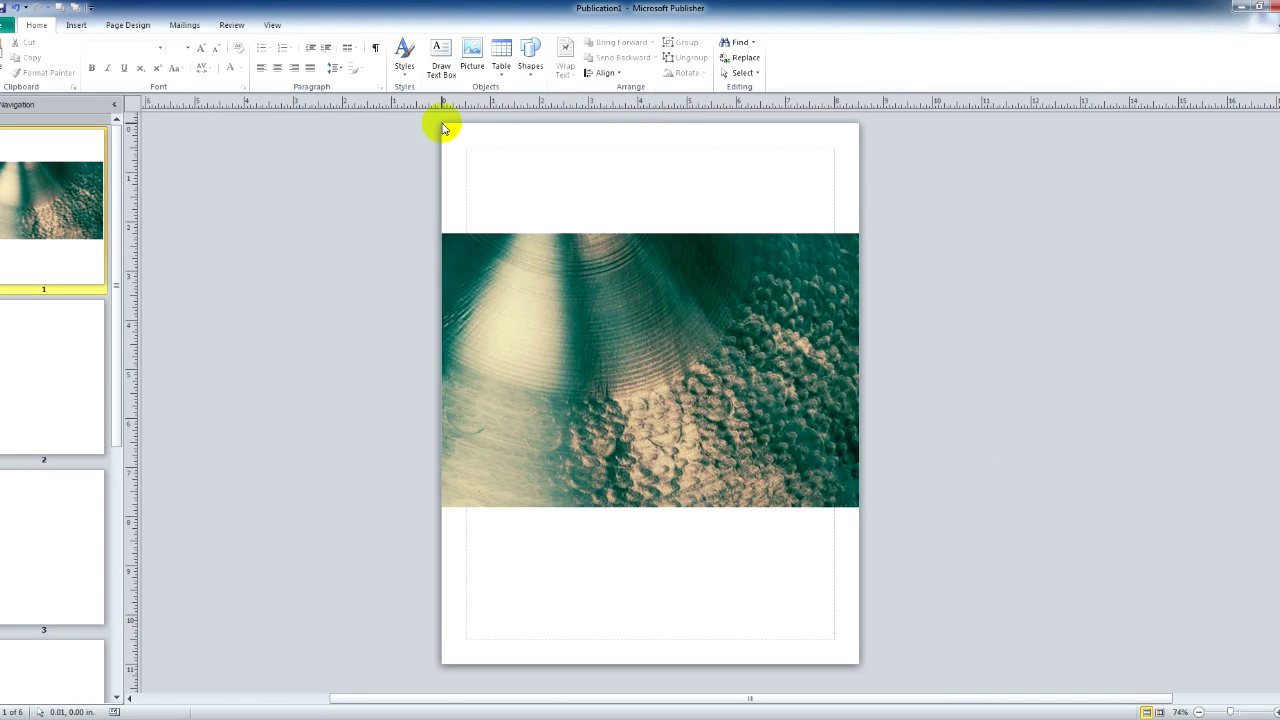
drag(443, 128, 861, 664)
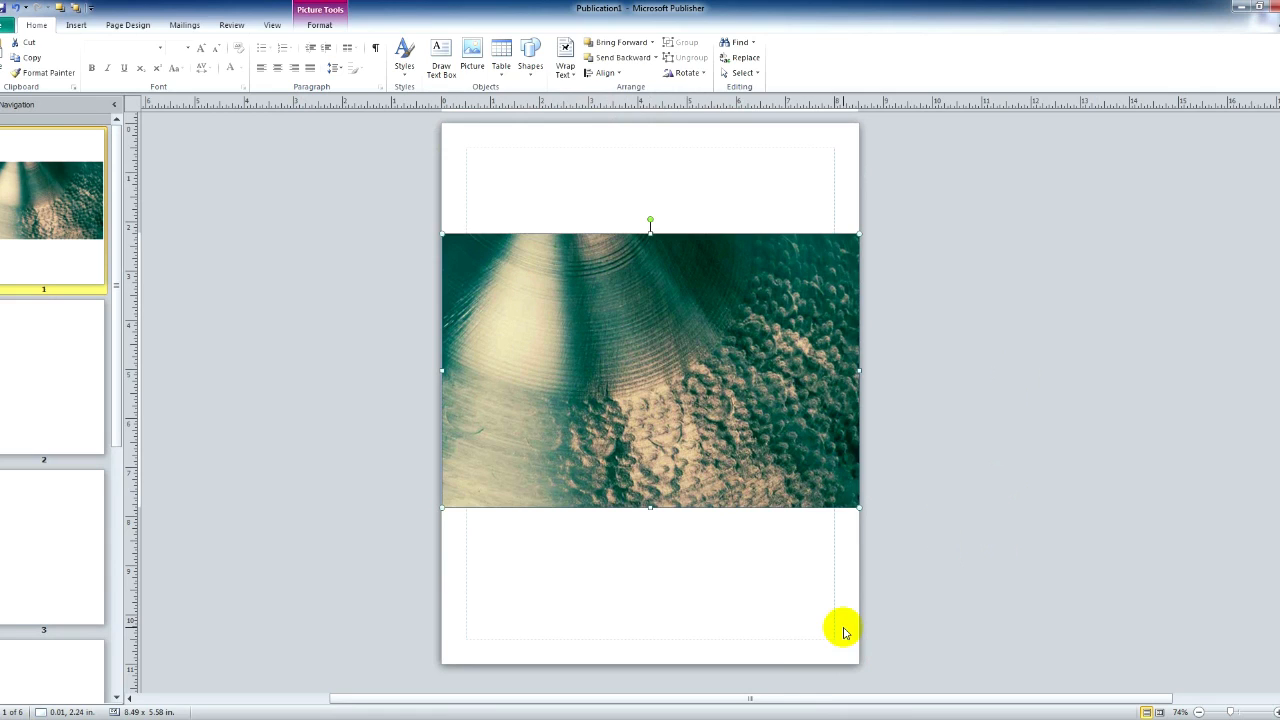
right_click(704, 597)
click(530, 162)
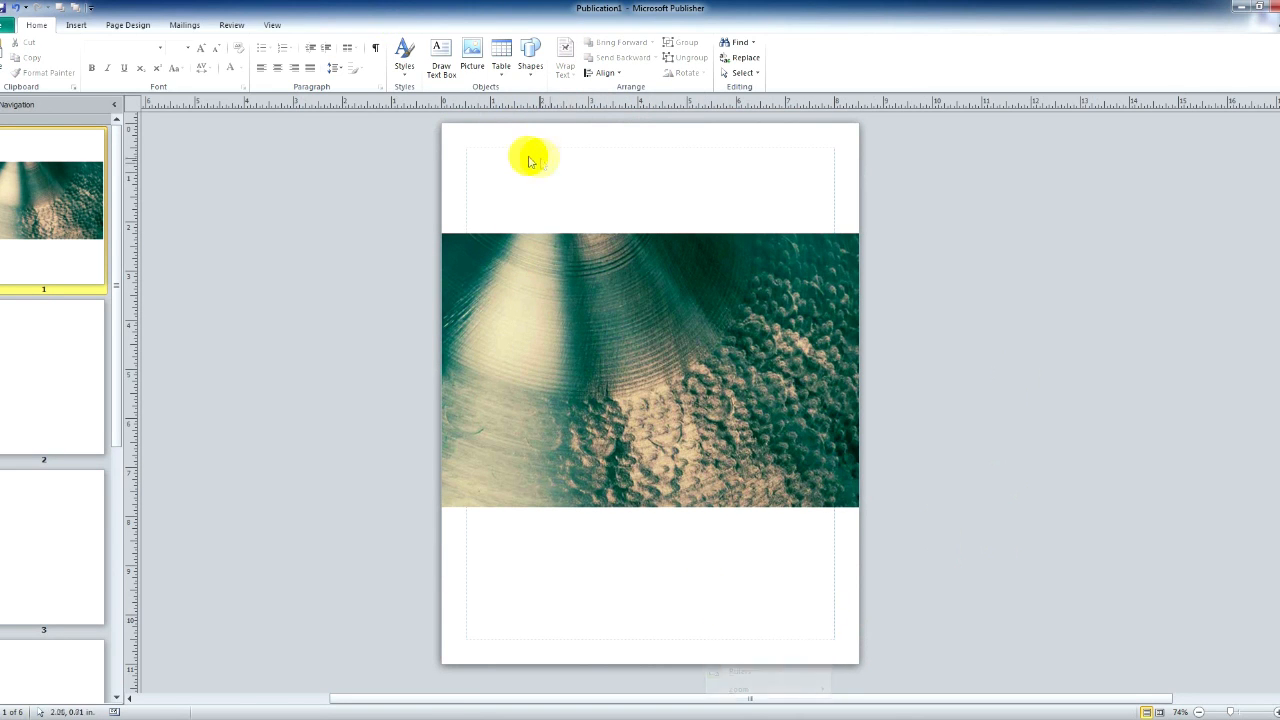
right_click(528, 160)
click(474, 137)
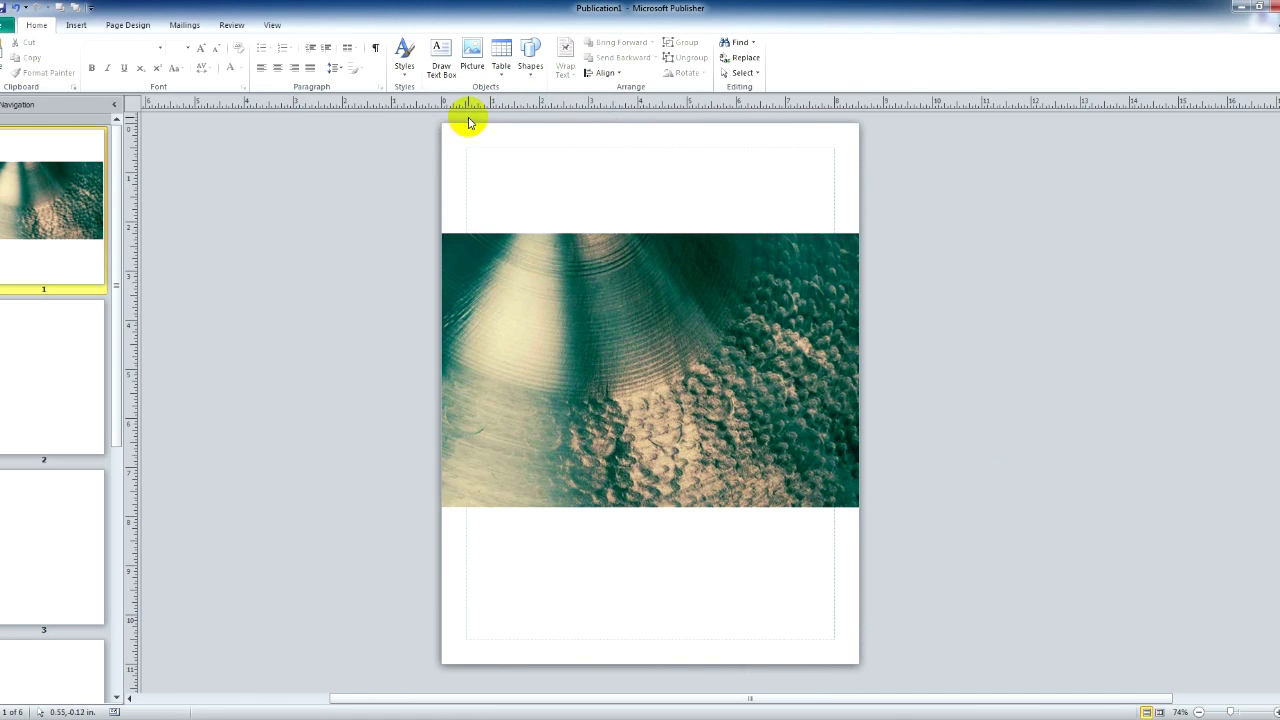
click(530, 58)
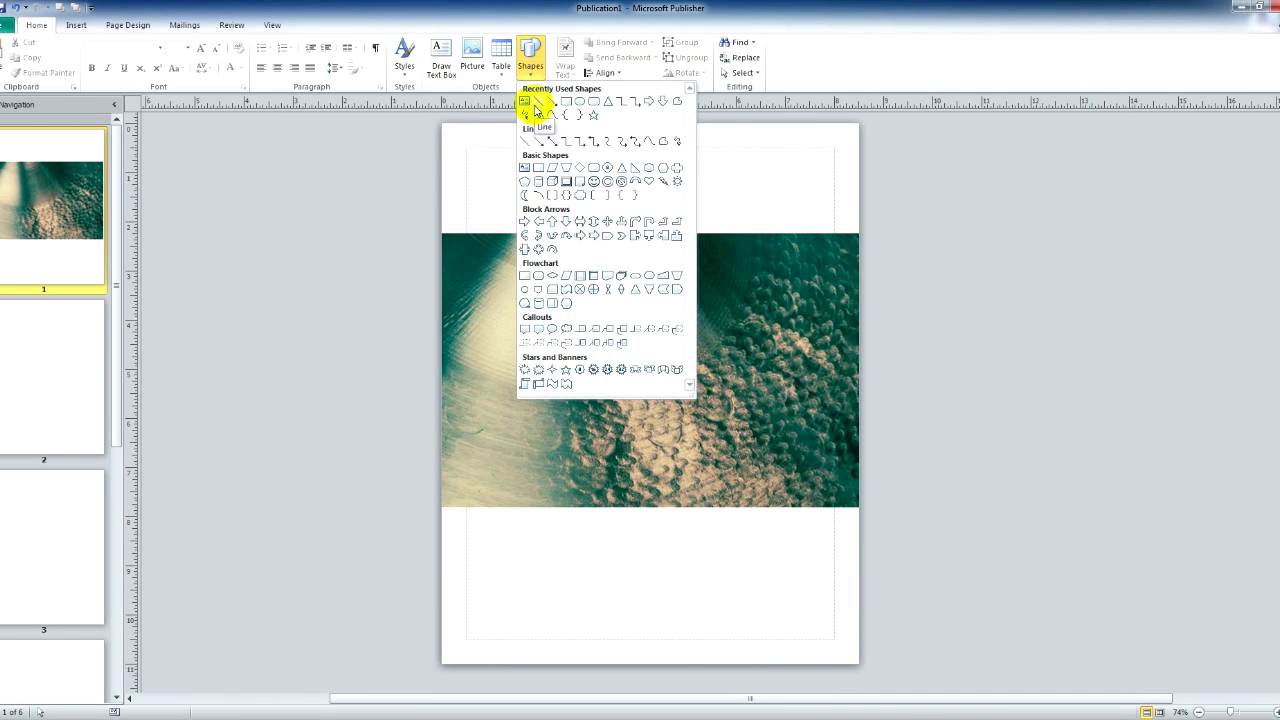
click(580, 369)
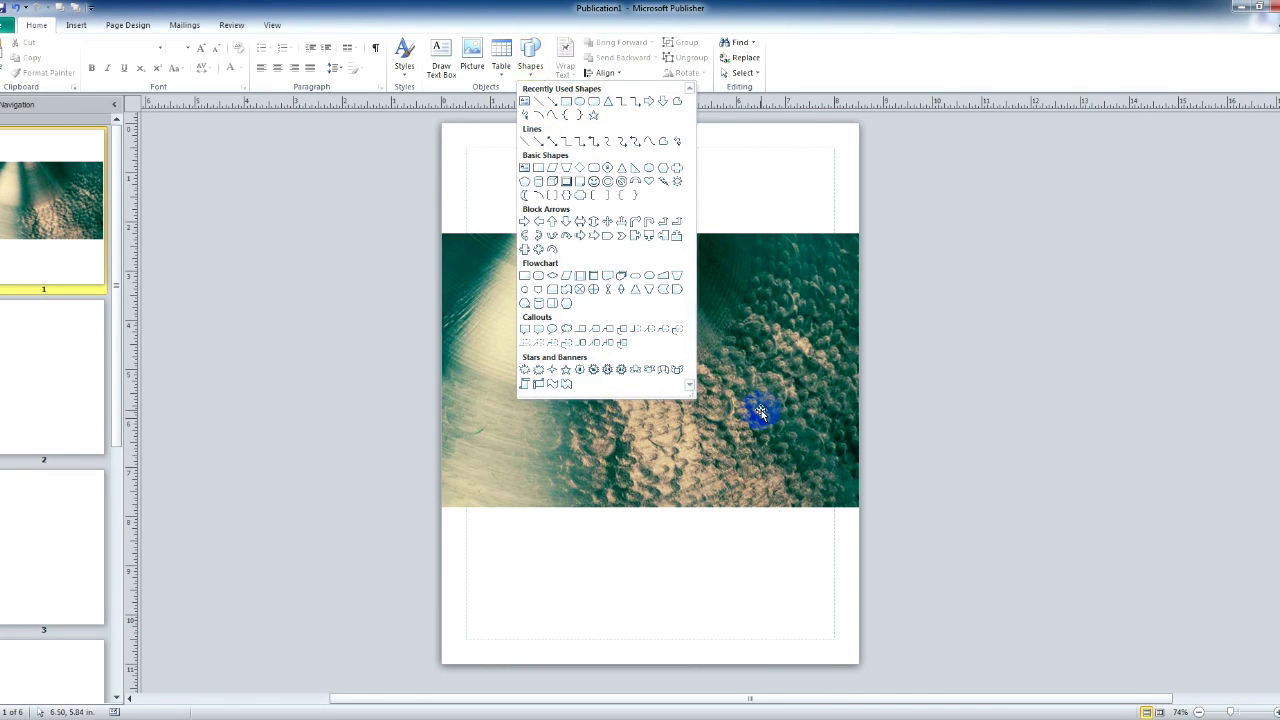
right_click(726, 393)
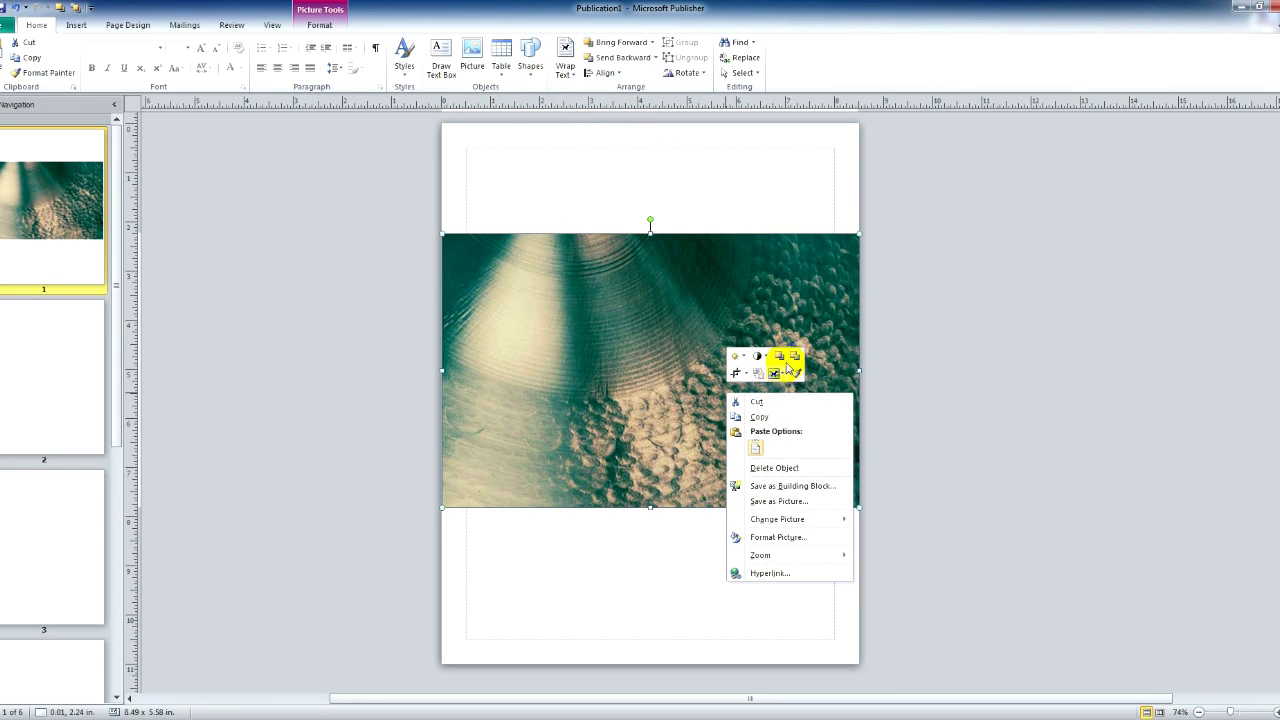
click(795, 367)
click(667, 585)
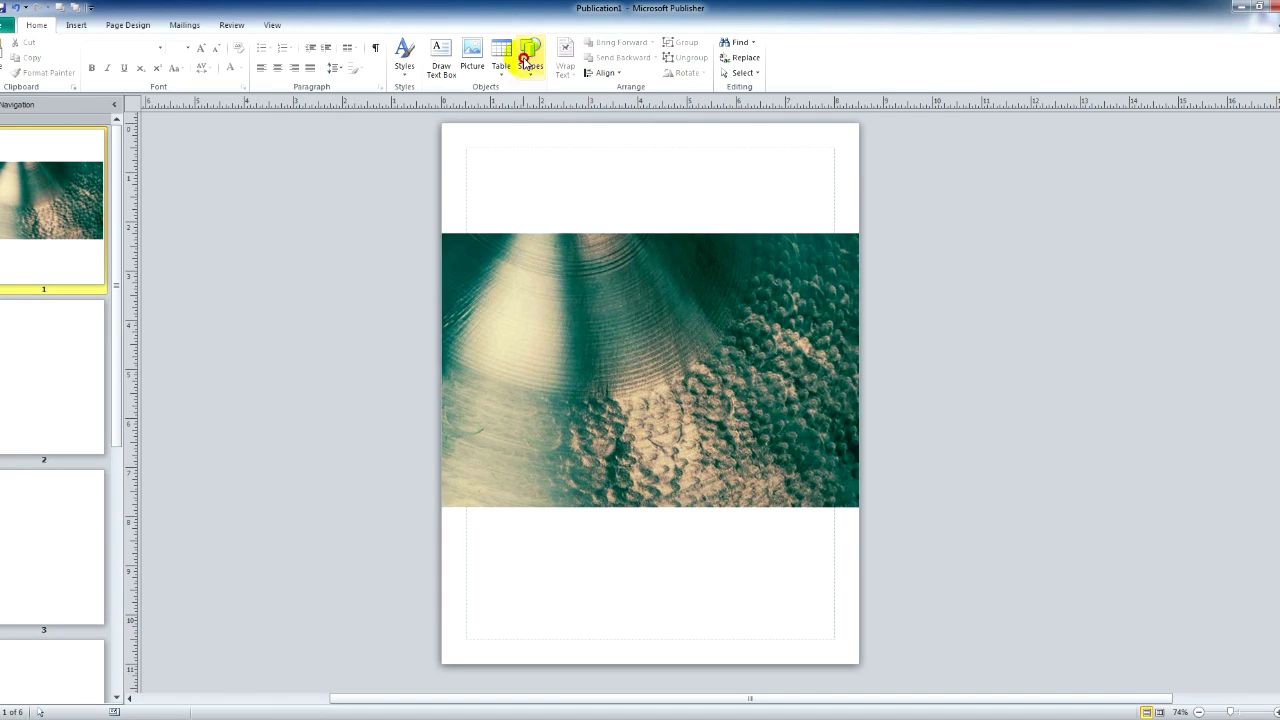
Draw a rectangle about 7.10 x 8.34 in over the cymbal picture and fill it with black
click(530, 60)
click(567, 103)
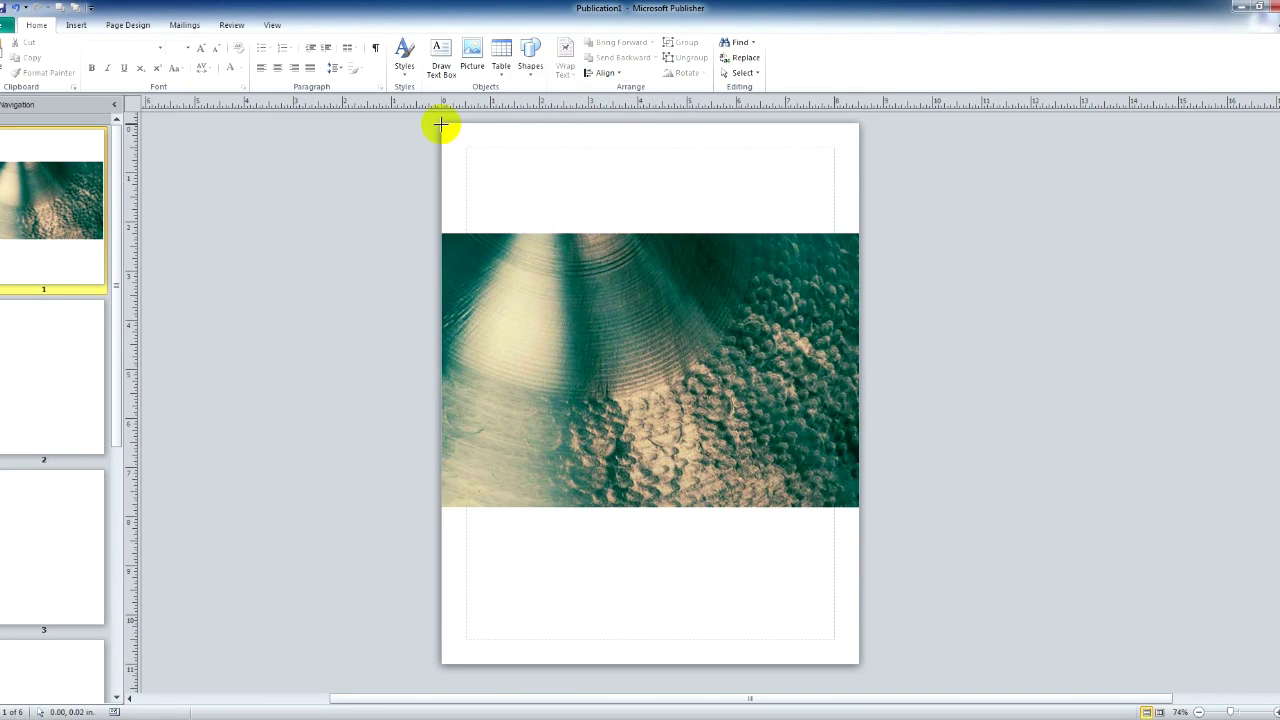
mouse_move(492, 229)
mouse_down()
mouse_move(550, 335)
mouse_move(841, 638)
mouse_up()
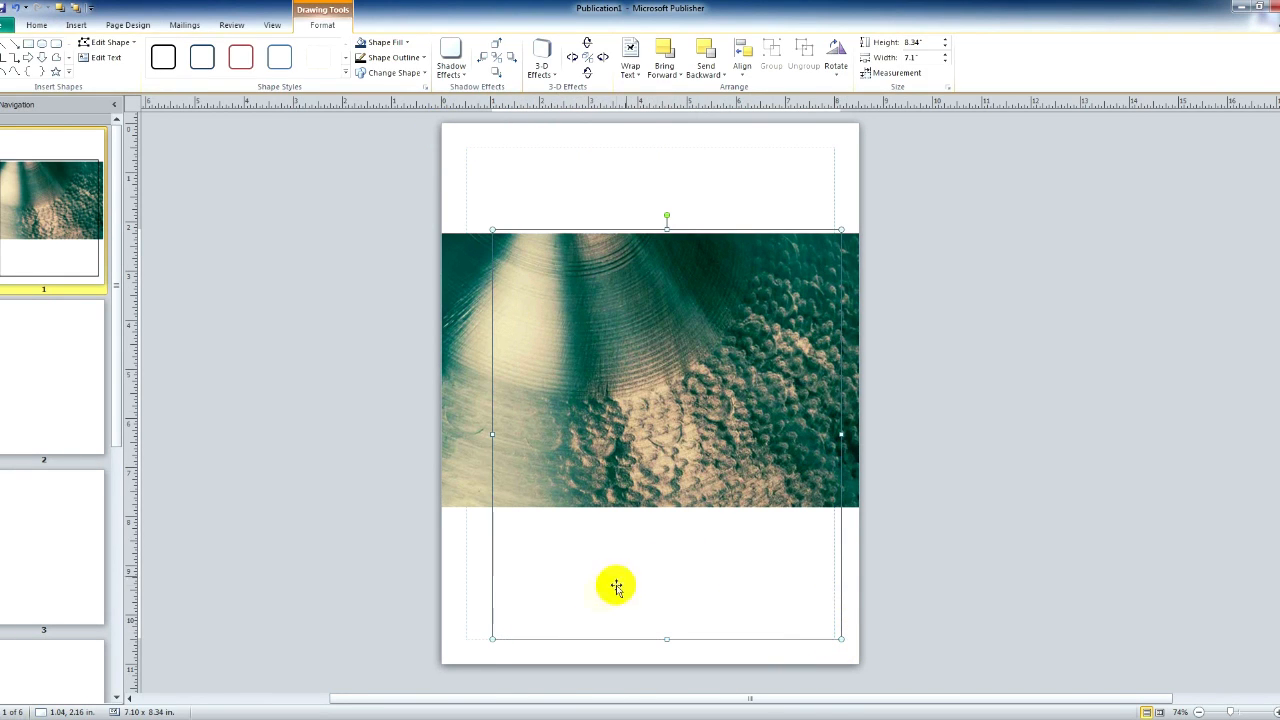
right_click(574, 604)
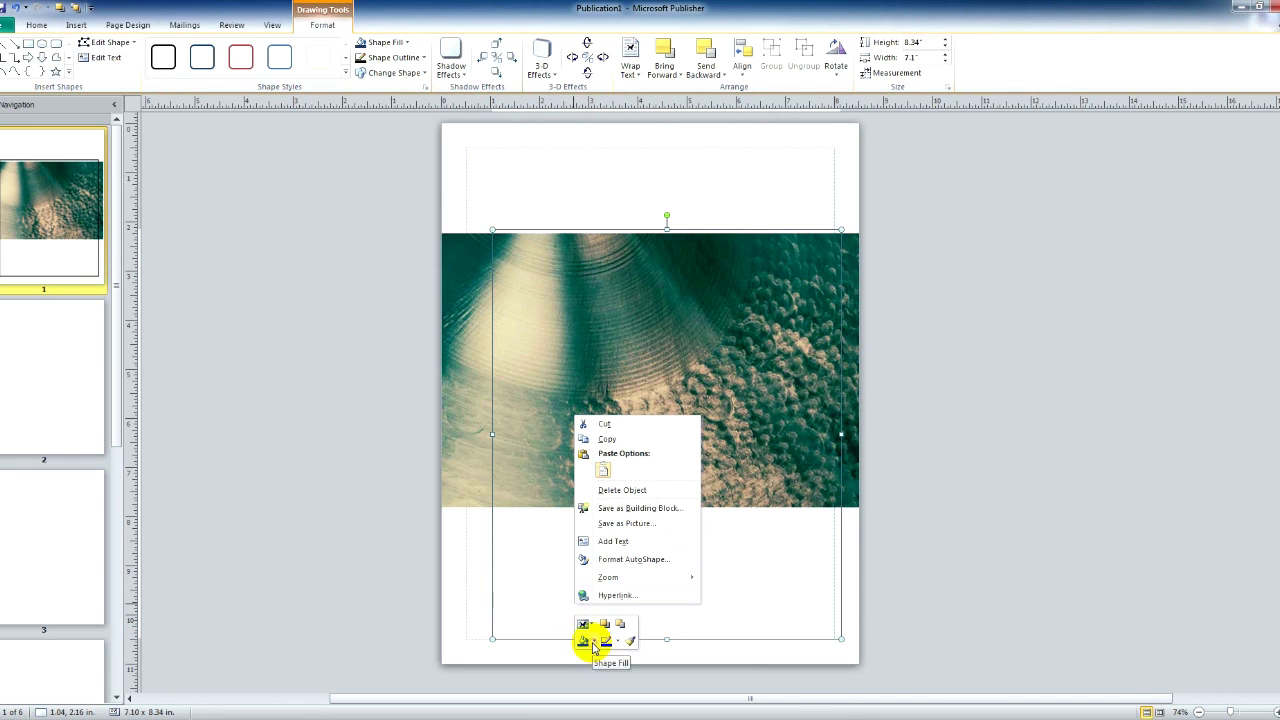
click(593, 645)
click(586, 444)
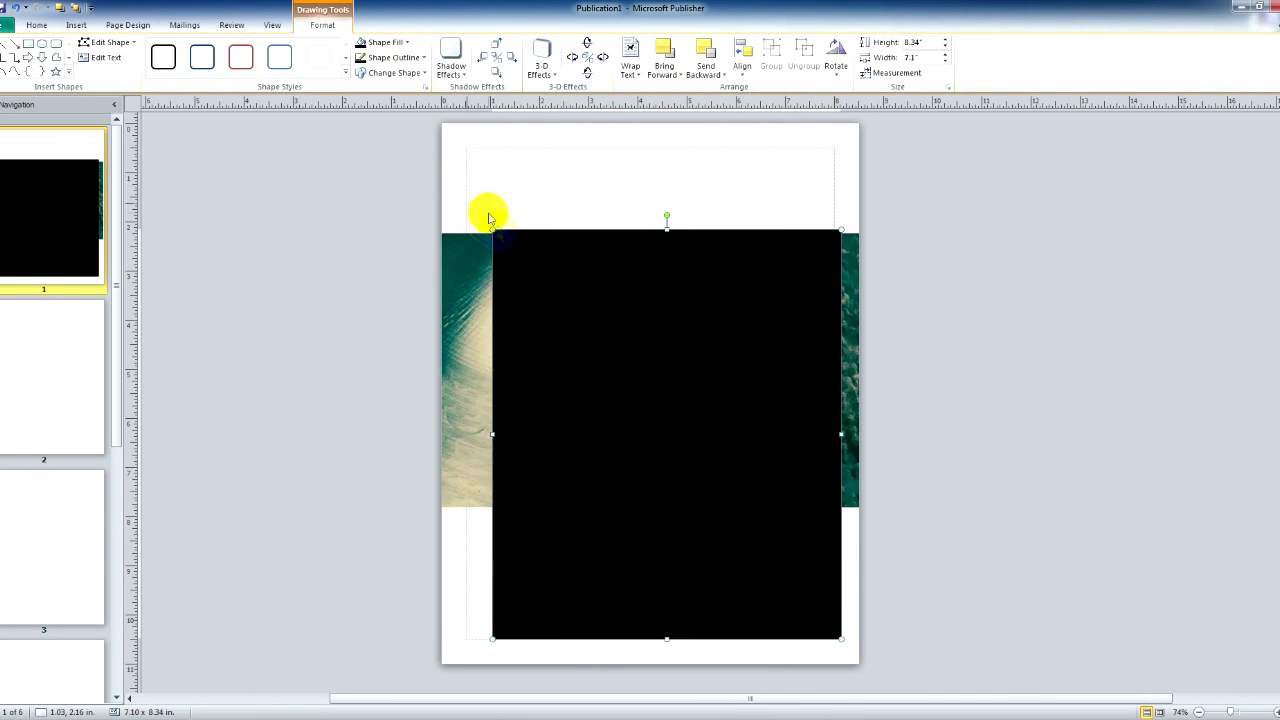
Enlarge the black rectangle to cover the whole page, about 8.49 x 11.03 in, and send it behind the cymbal picture
drag(492, 229, 443, 120)
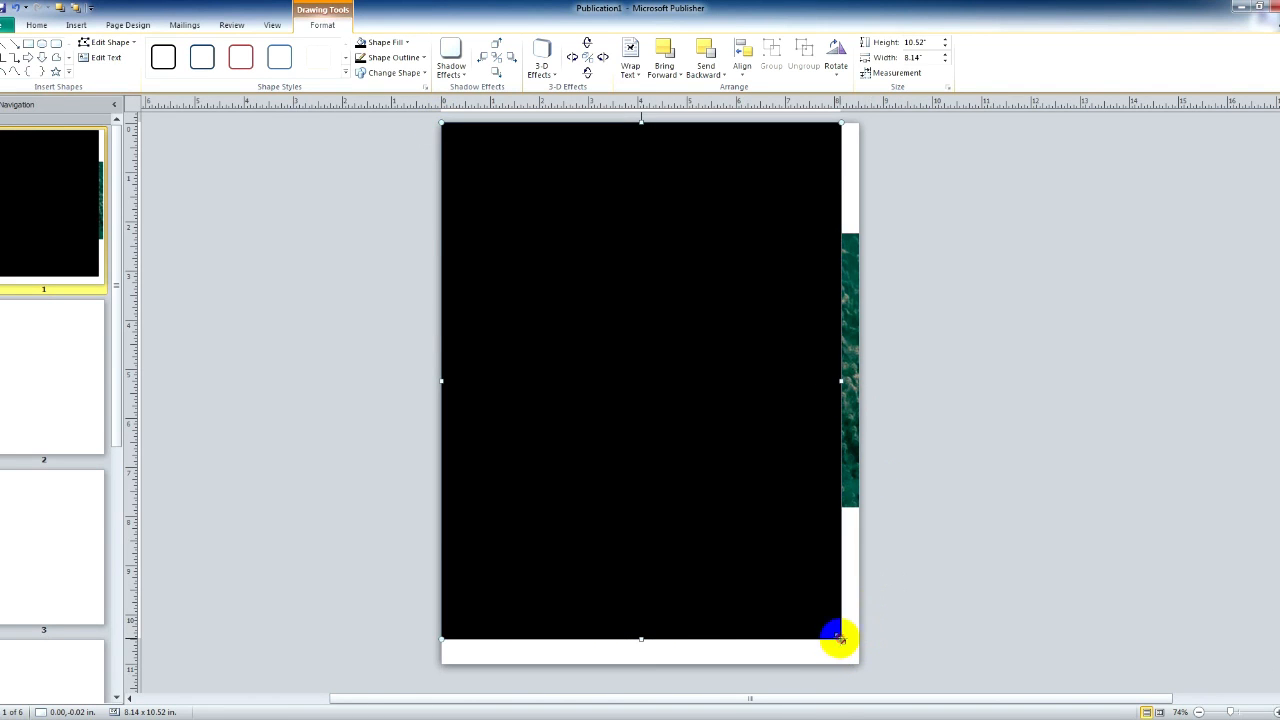
drag(838, 637, 857, 662)
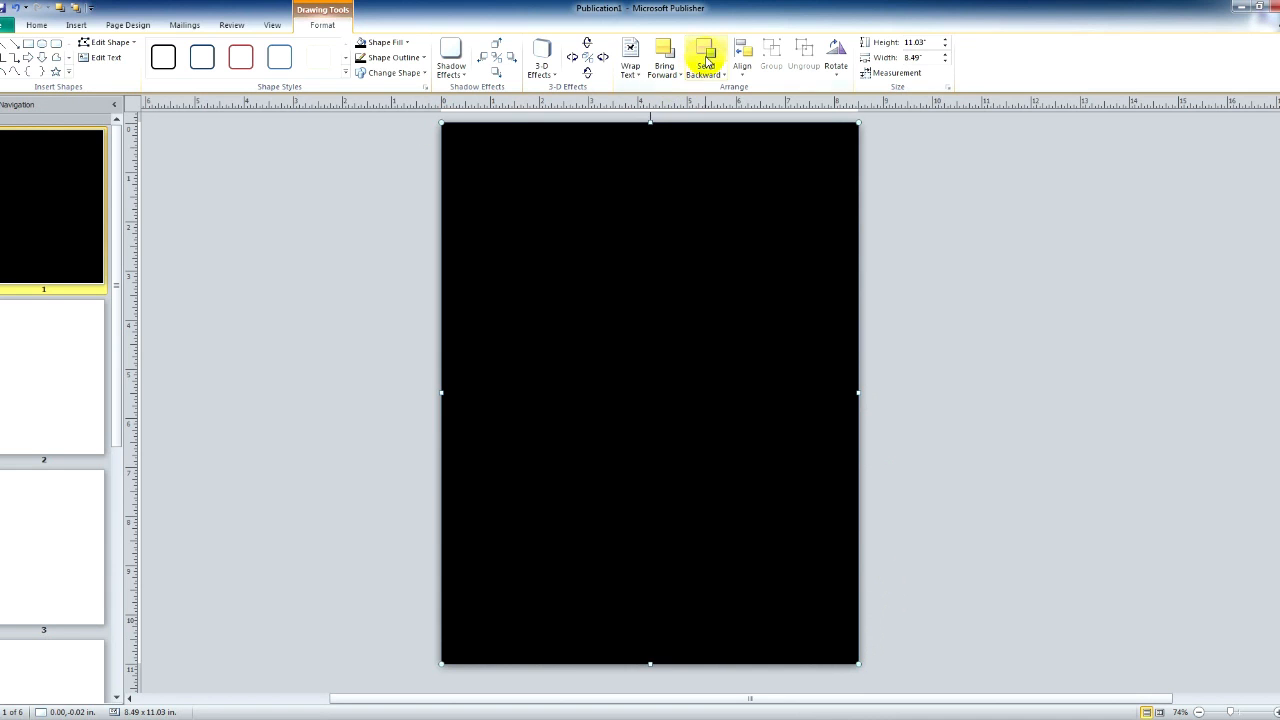
click(706, 62)
click(326, 364)
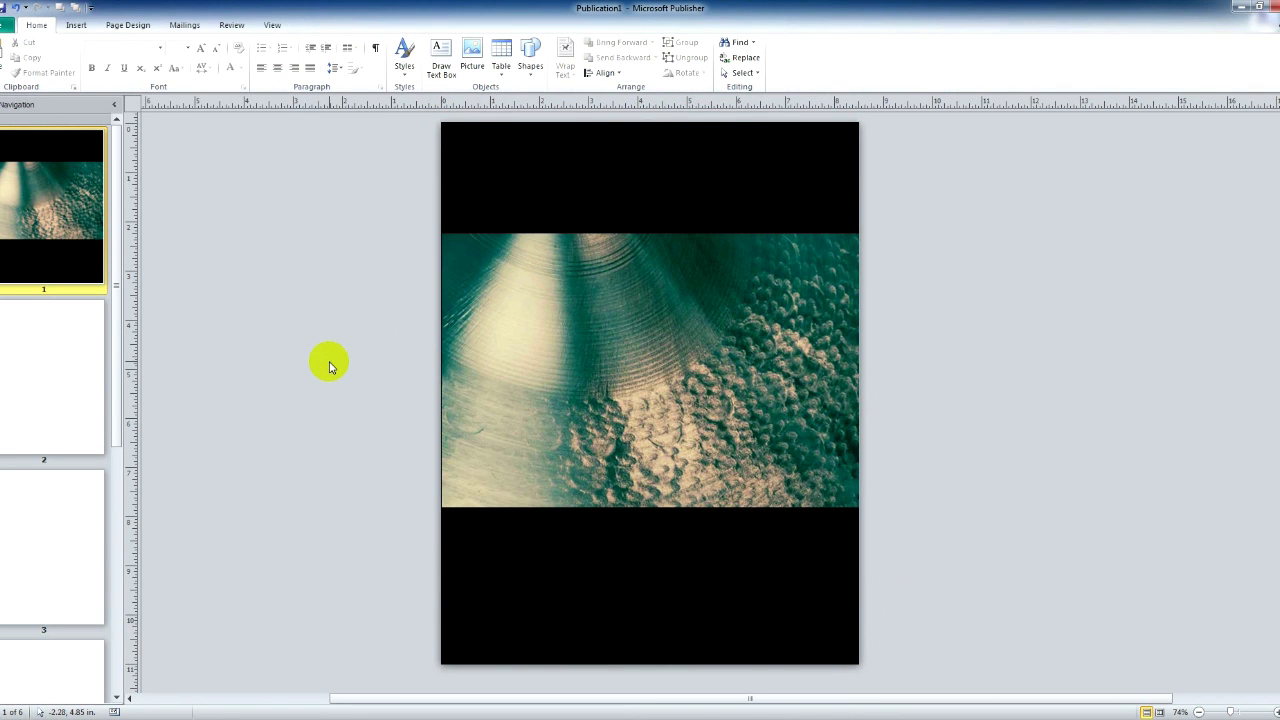
Add a text box about 6.82 x 3.70 in beside the page reading "The 12 Things You Must Know To Be A Good Drummer" at 22 pt
click(441, 60)
drag(941, 214, 1277, 400)
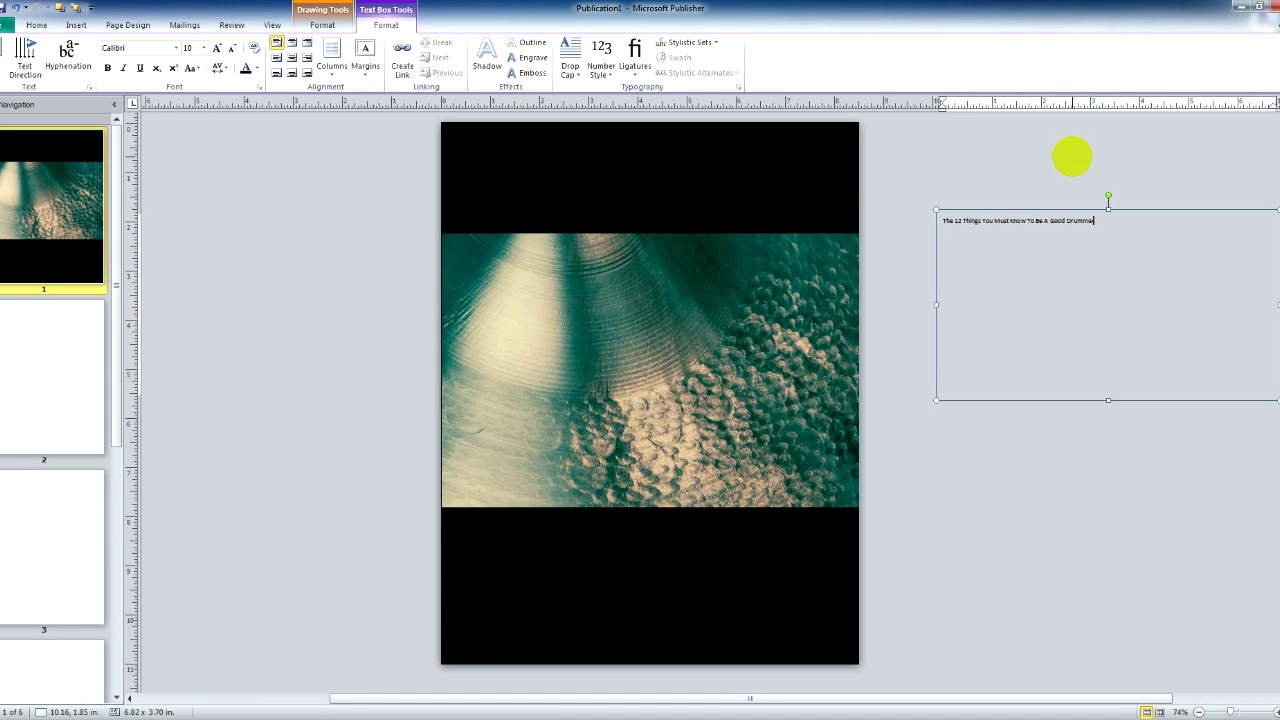
drag(1106, 224, 941, 223)
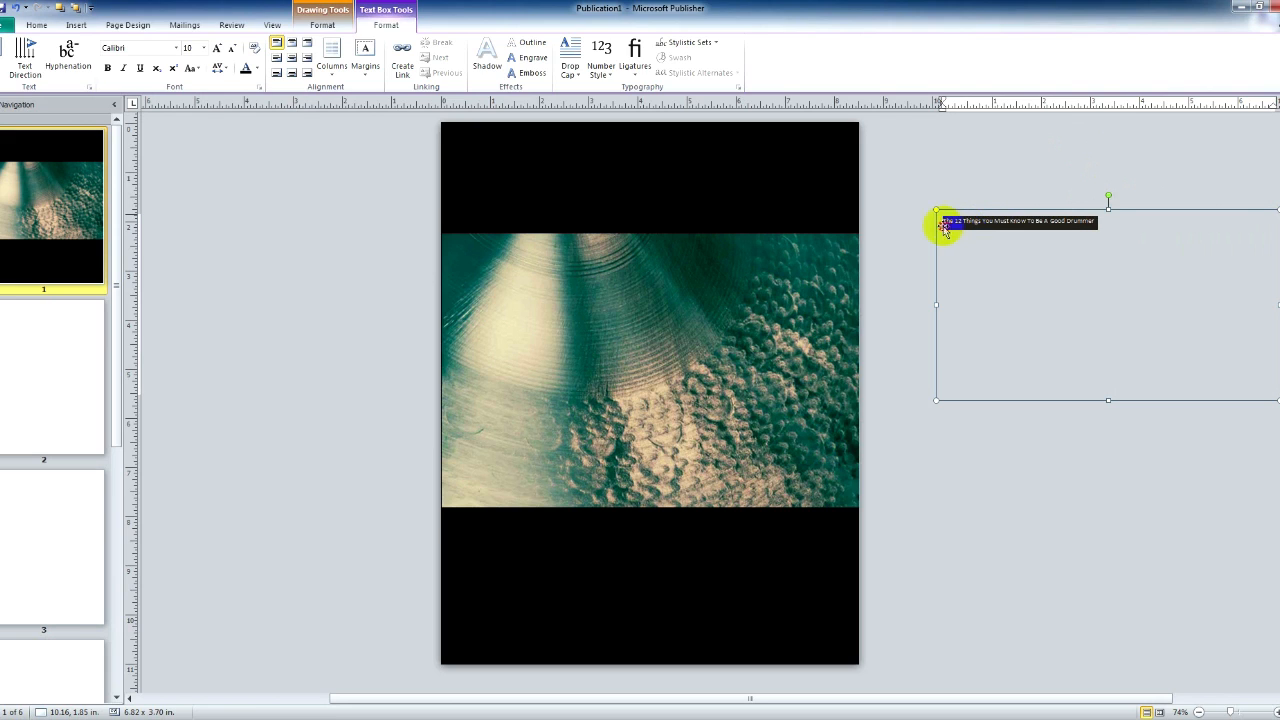
click(216, 48)
click(216, 48)
click(216, 48)
click(216, 48)
click(216, 48)
click(216, 48)
click(216, 48)
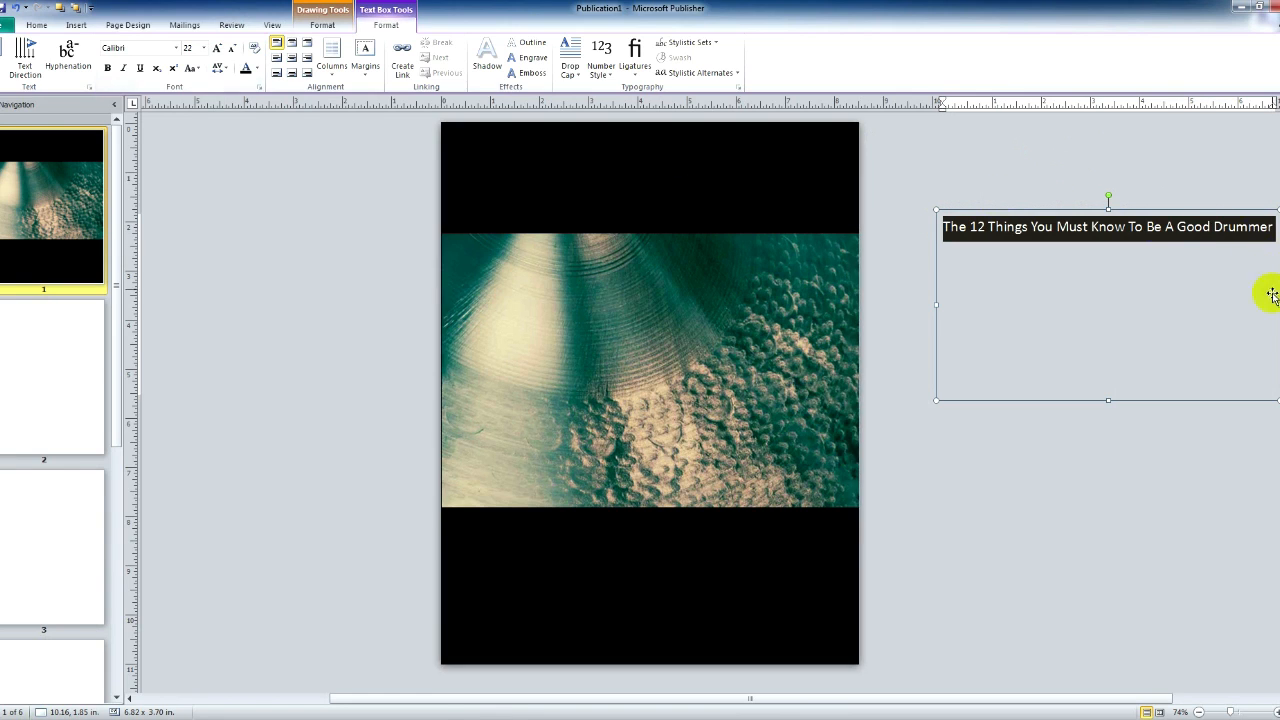
Narrow the title text box to about 4.48 in wide and right-align its text
drag(1276, 305, 1167, 305)
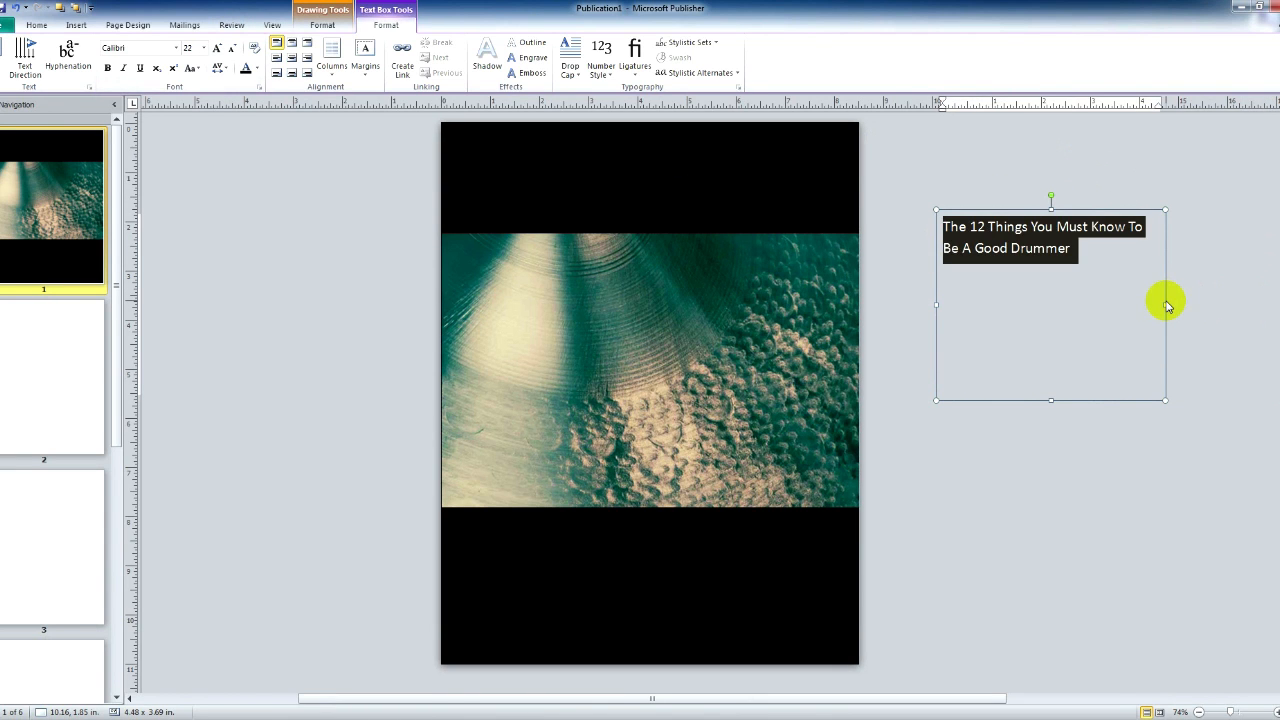
click(306, 45)
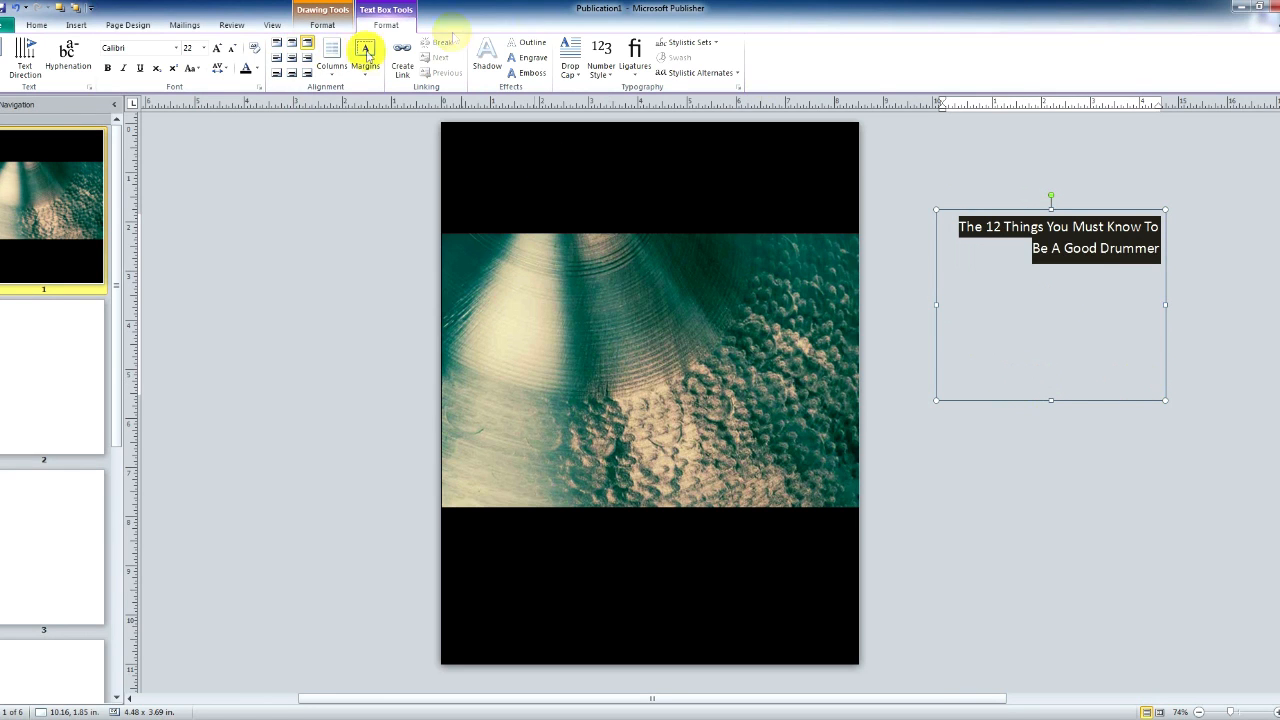
Enlarge the title text to 36 pt and widen its text box to about 7.41 in
click(217, 48)
click(217, 48)
click(217, 48)
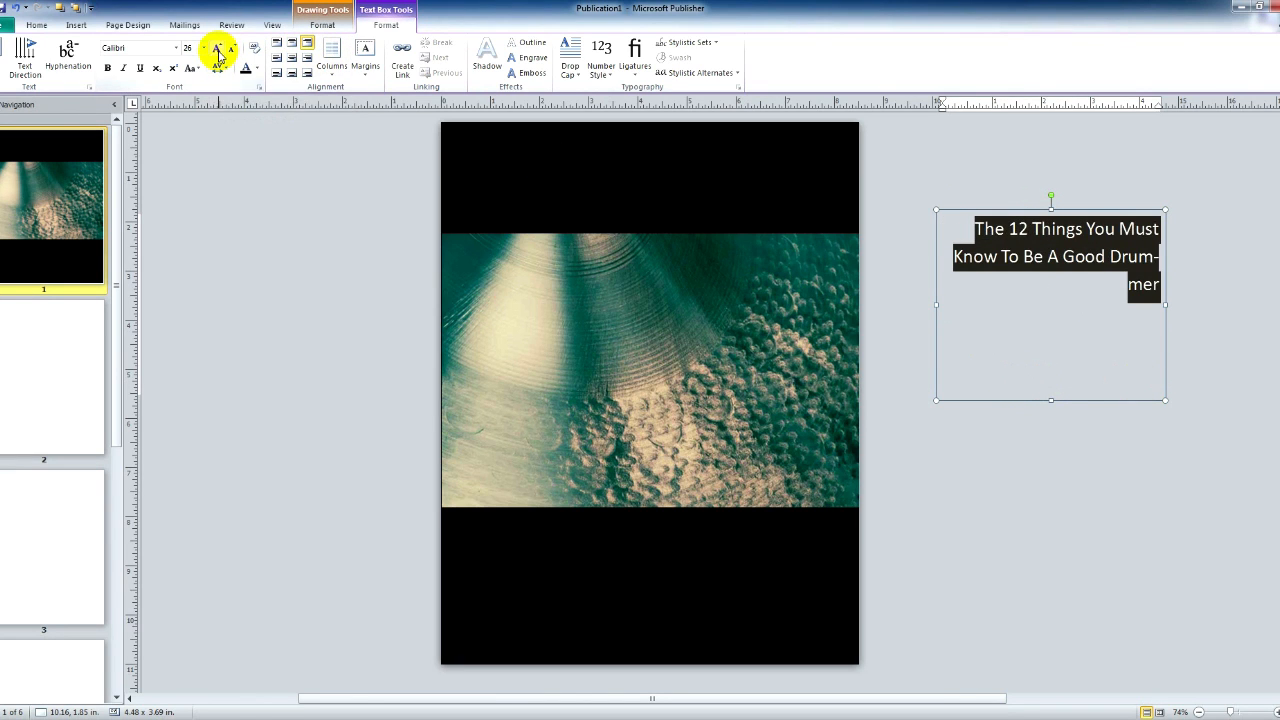
drag(940, 310, 843, 306)
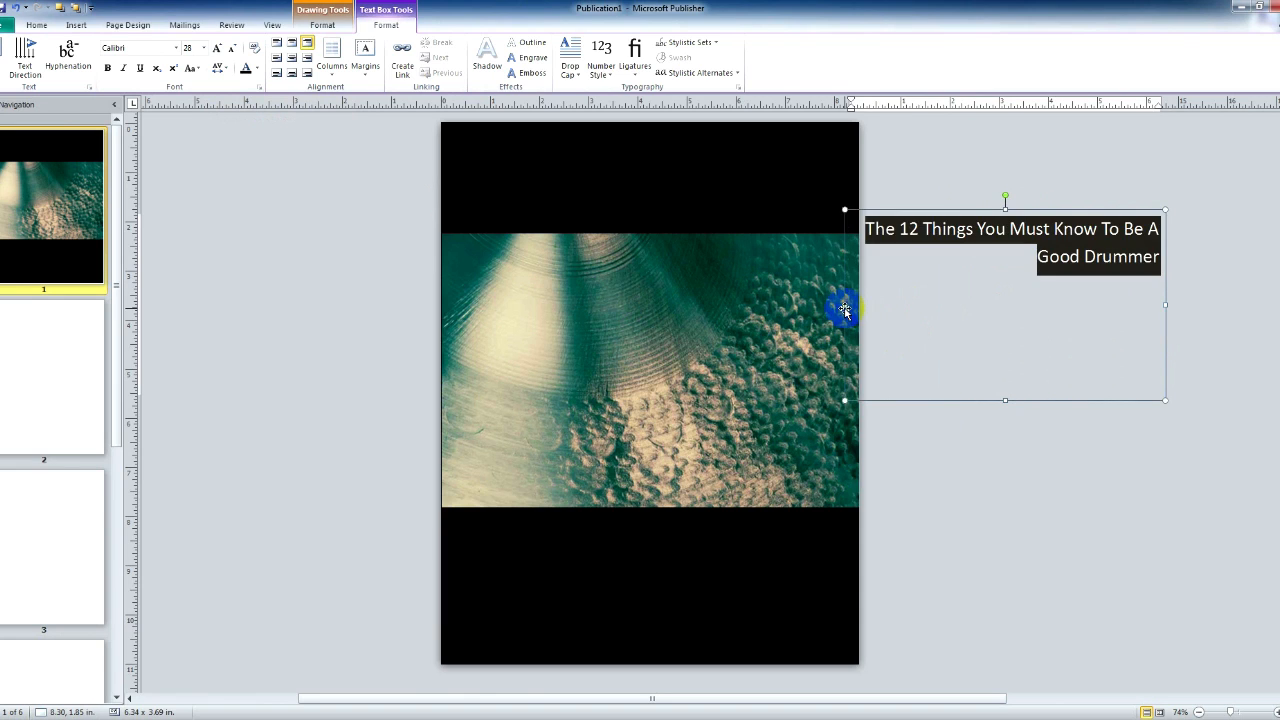
click(217, 48)
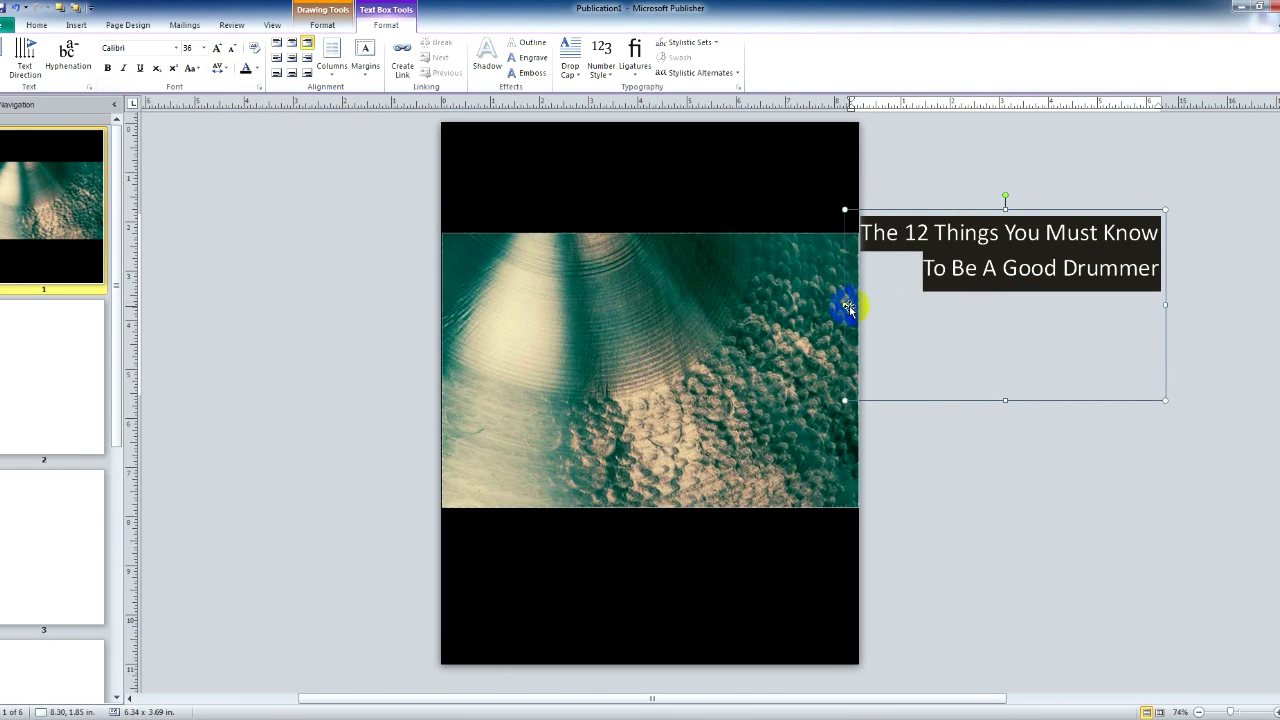
drag(846, 304, 792, 304)
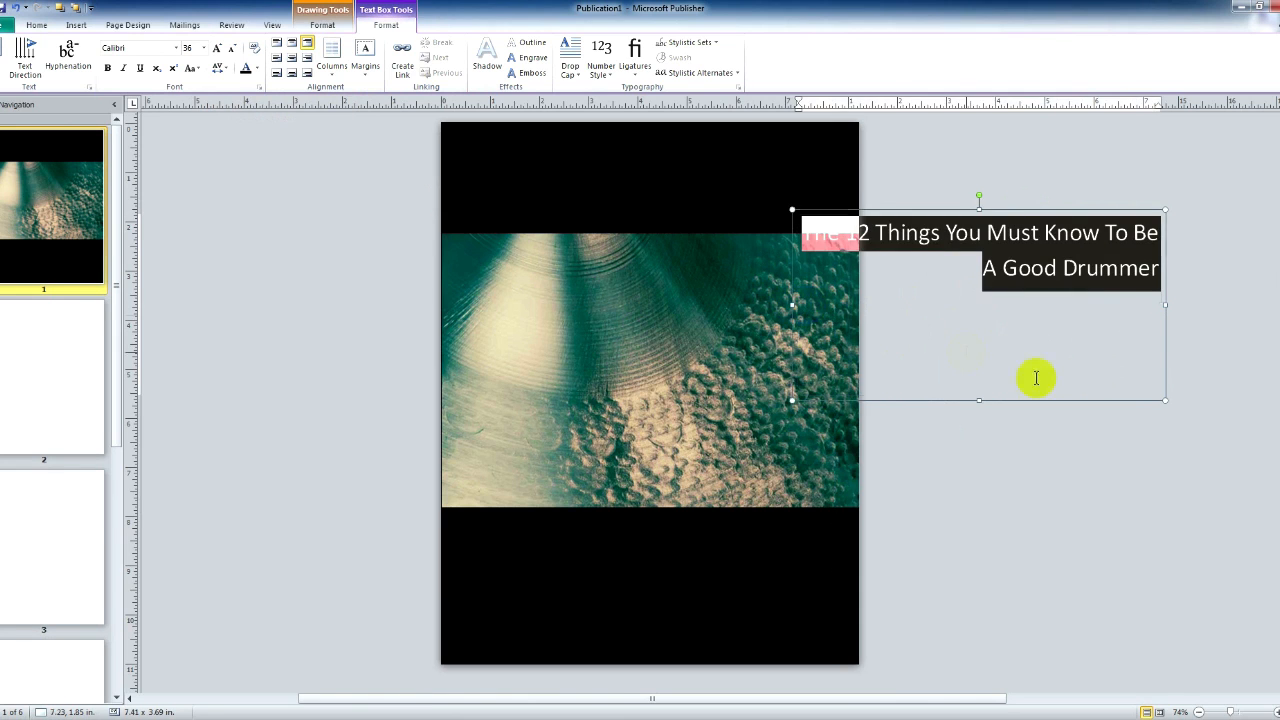
Move the title text box onto the upper part of the cymbal picture and change its text colour to white
drag(1120, 400, 816, 430)
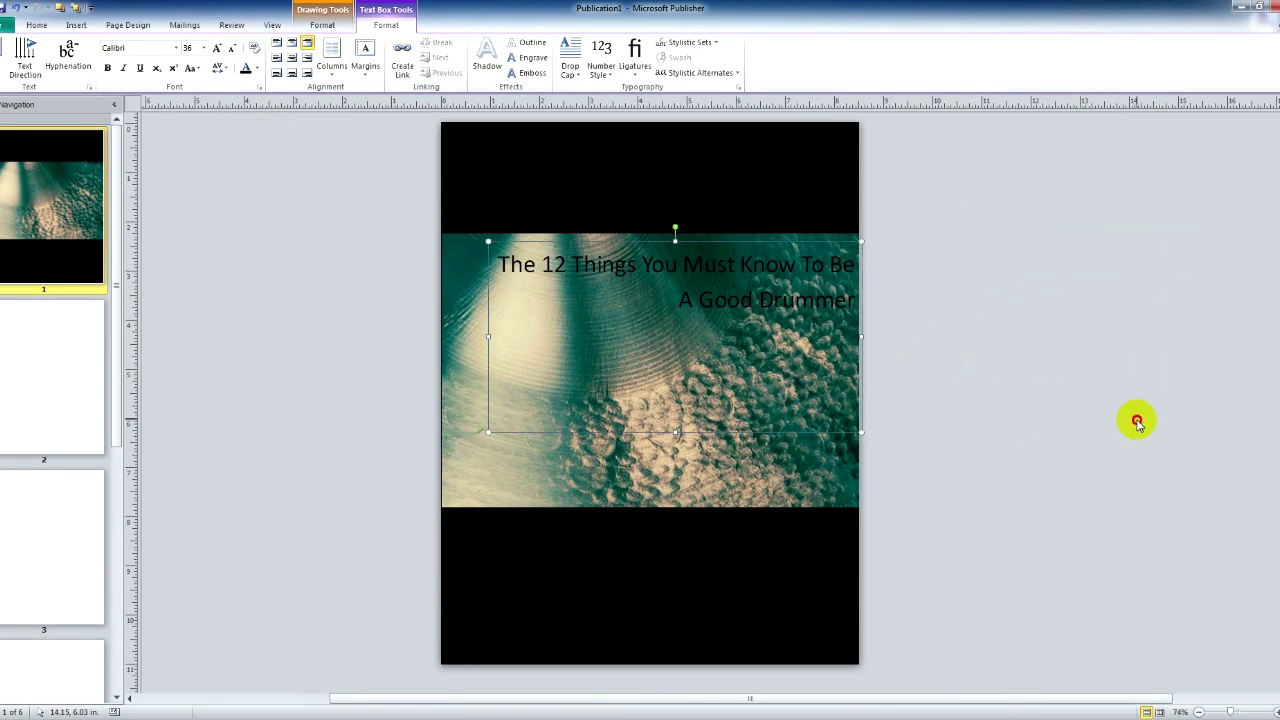
click(1137, 424)
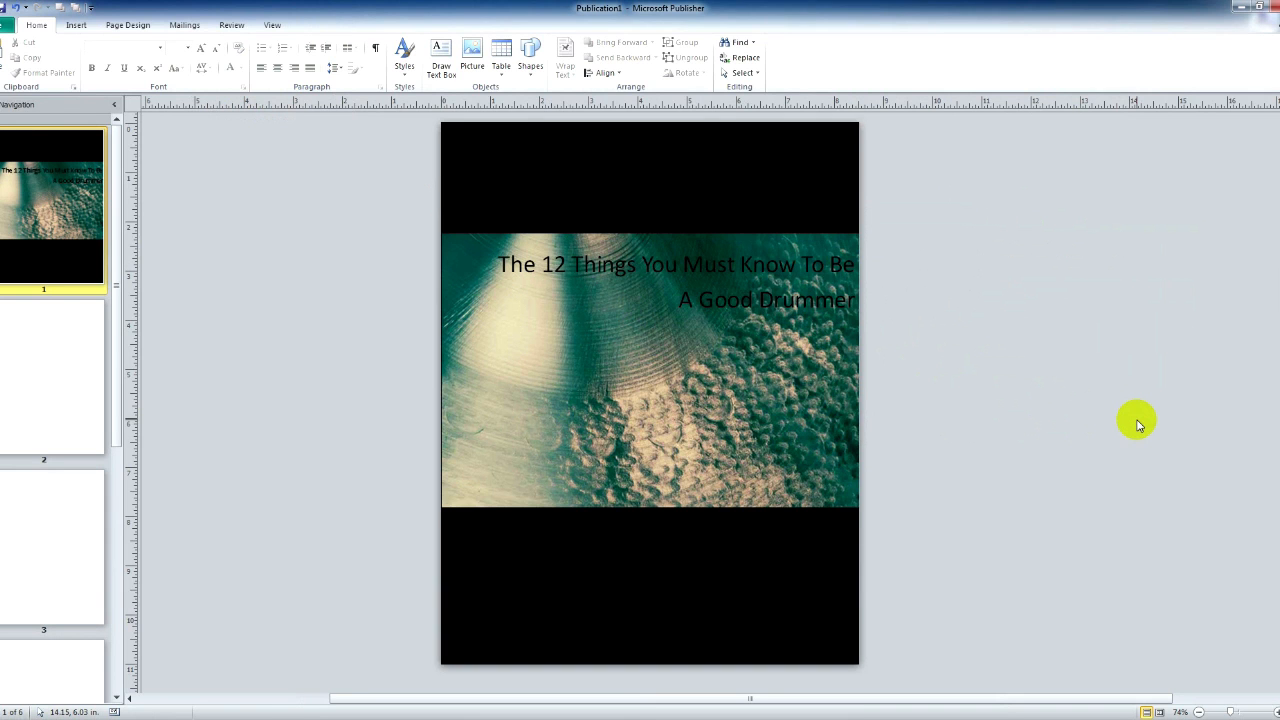
drag(498, 265, 838, 311)
right_click(813, 268)
click(892, 256)
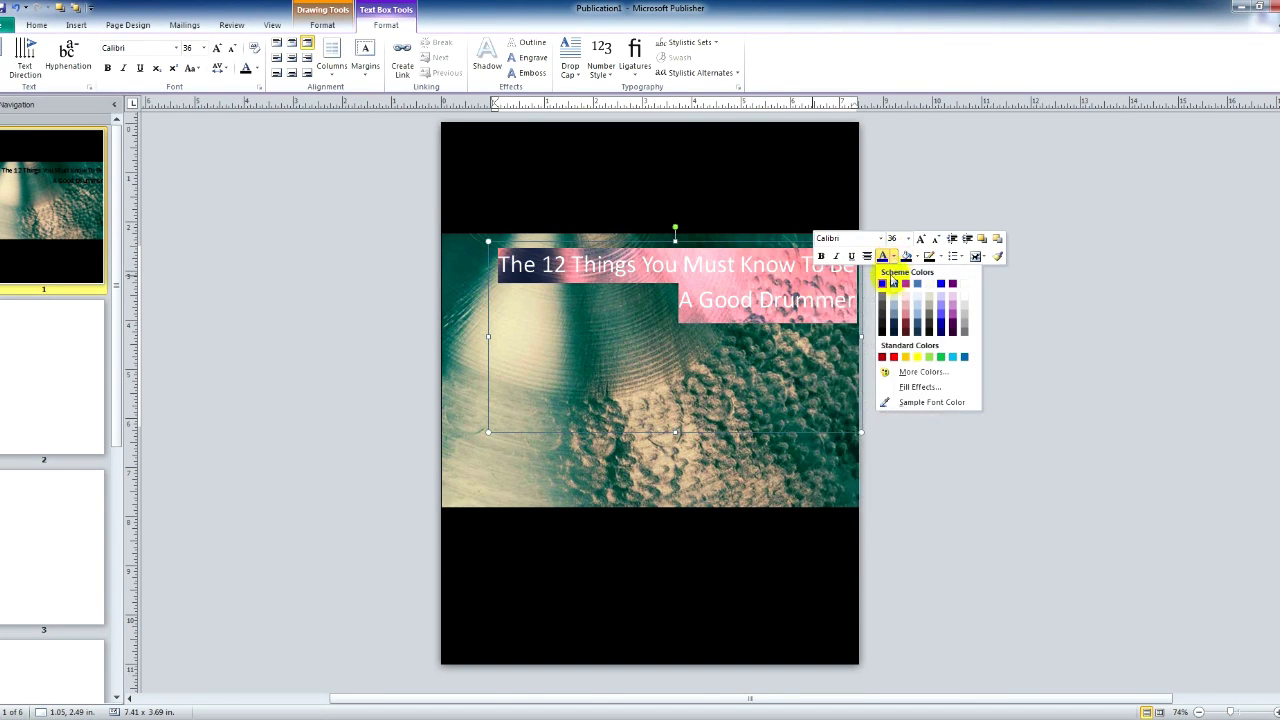
click(963, 283)
click(1131, 349)
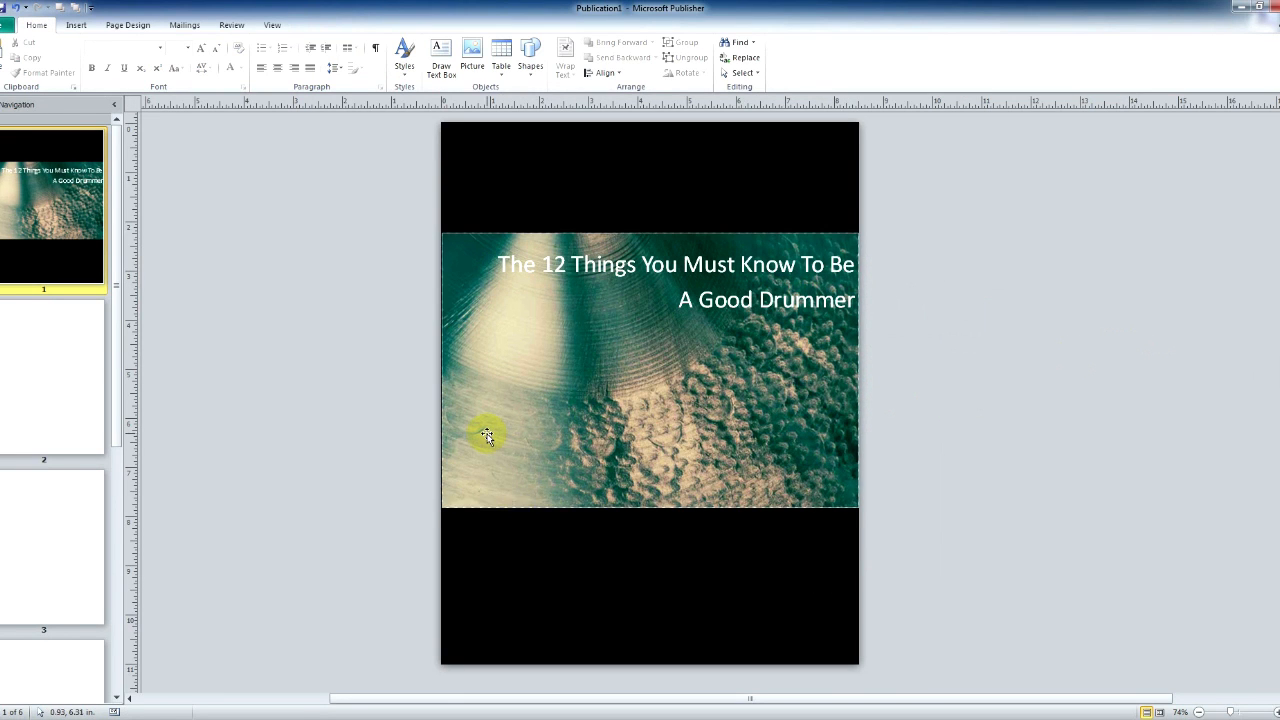
Adjust the cymbal picture's left edge to meet the page's left edge
click(454, 378)
drag(446, 366, 441, 372)
click(368, 380)
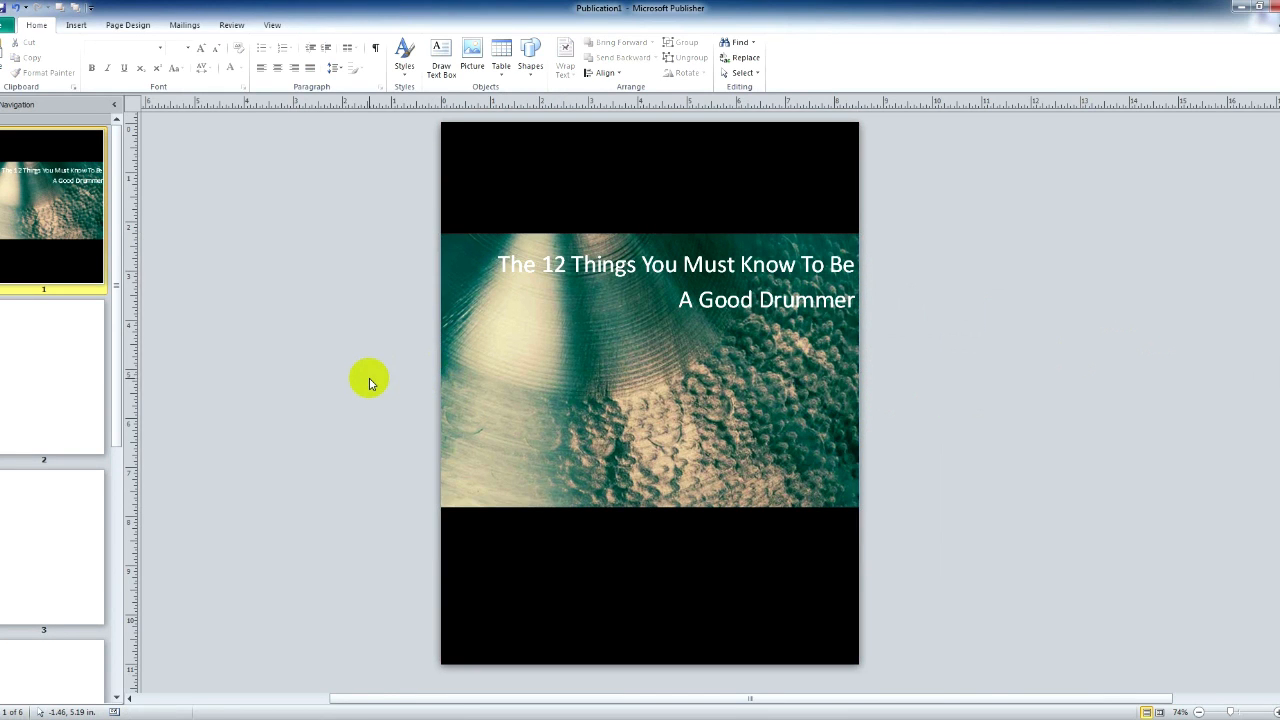
Lower the title text box so the two lines of text sit around the vertical middle of the cymbal picture
click(740, 302)
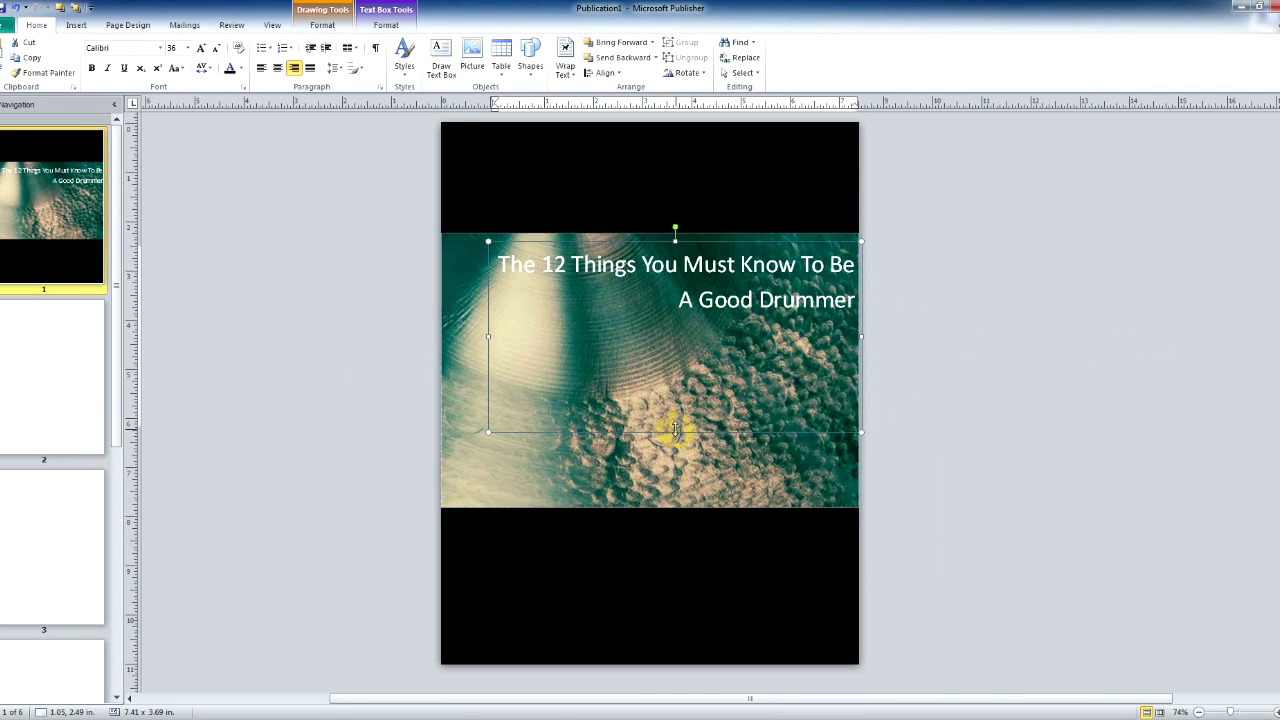
click(675, 433)
click(716, 279)
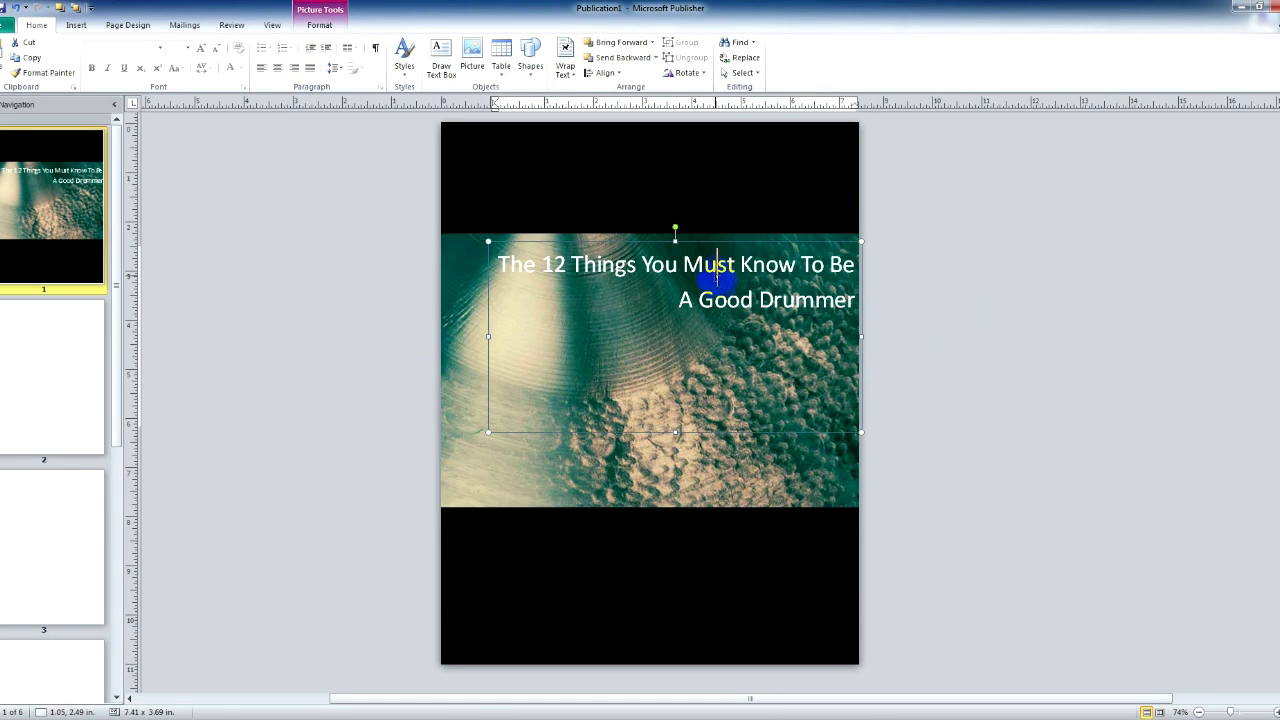
drag(675, 434, 731, 402)
click(1005, 395)
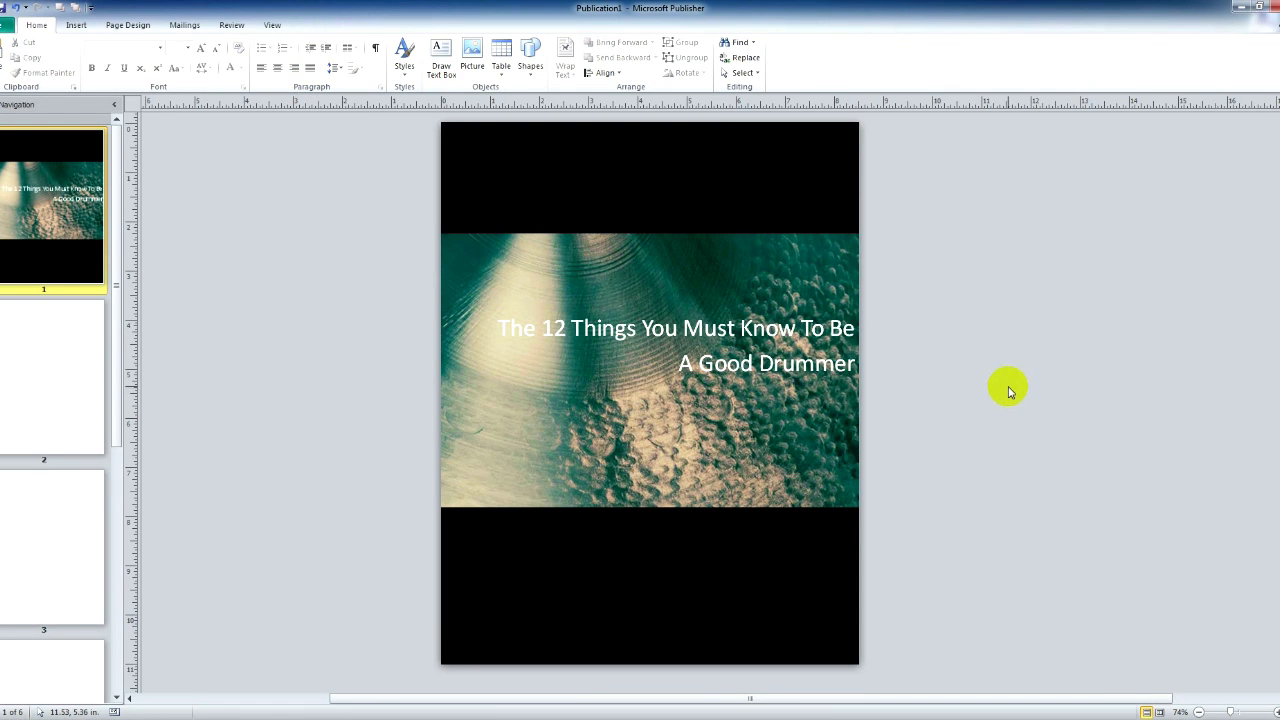
Duplicate the title text box into the black area below the cymbal picture and replace its text with the author byline
click(835, 400)
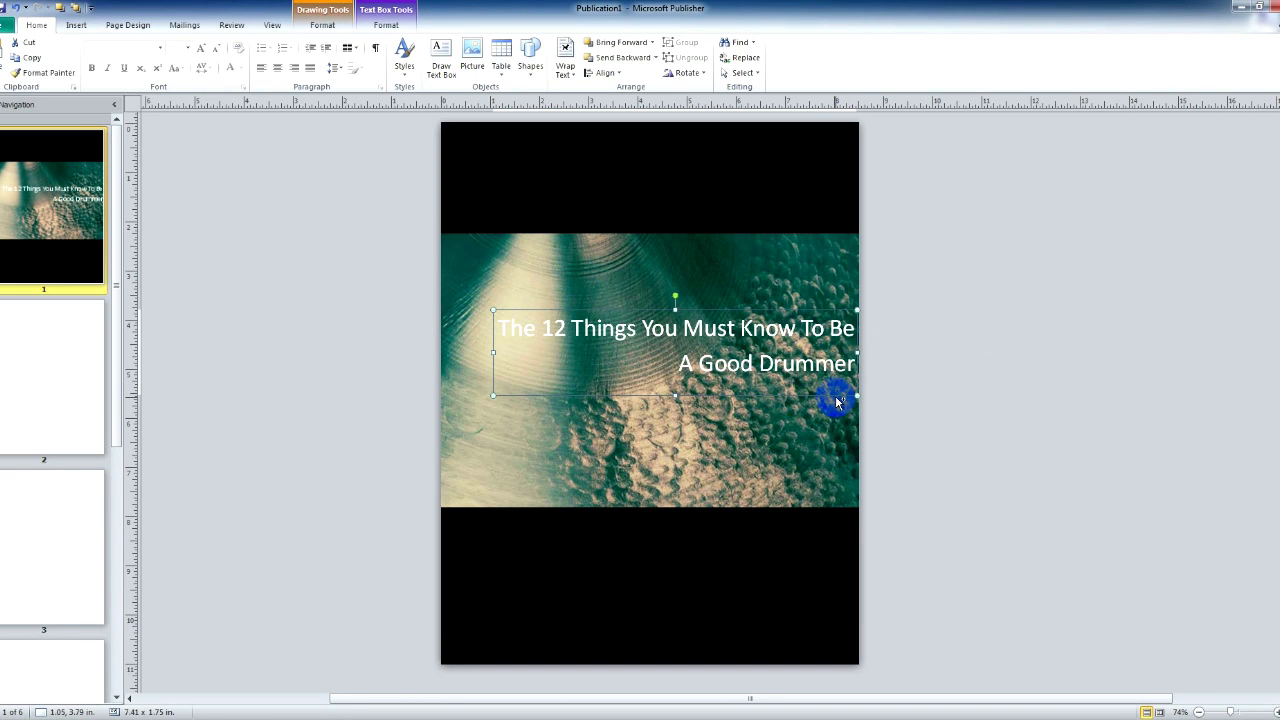
drag(838, 401, 771, 573)
key(ctrl+z)
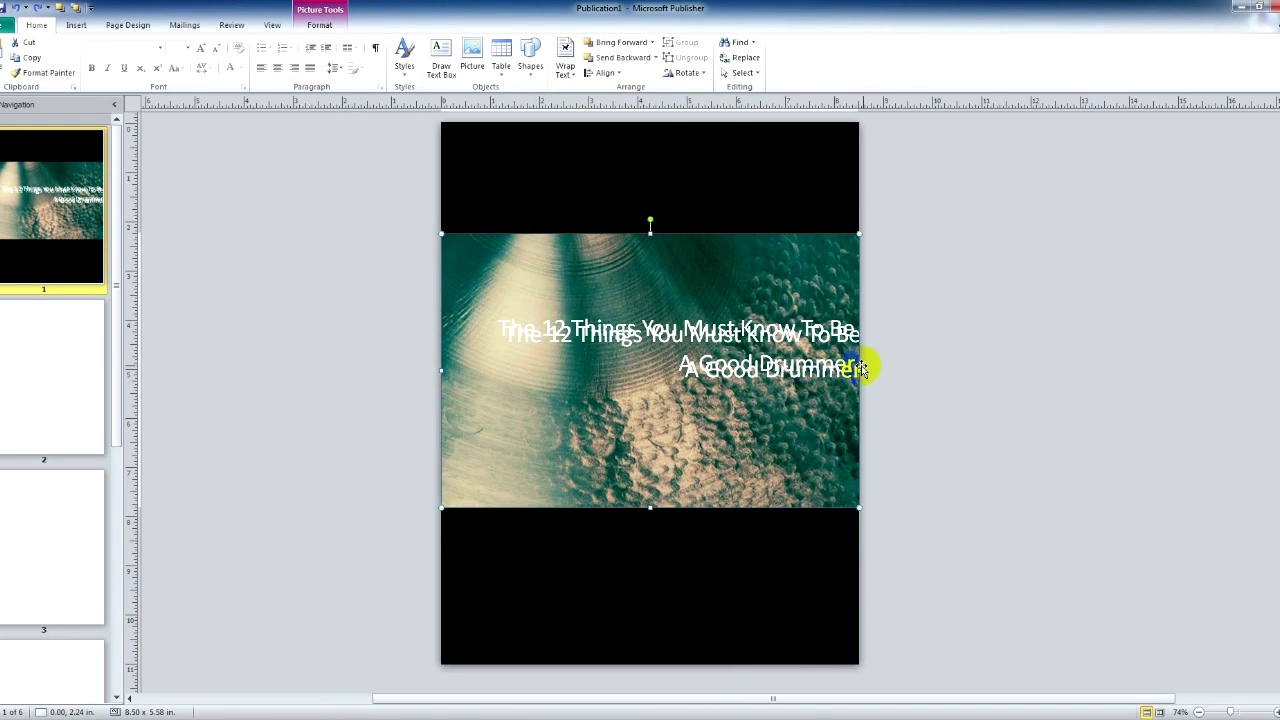
drag(830, 402, 803, 640)
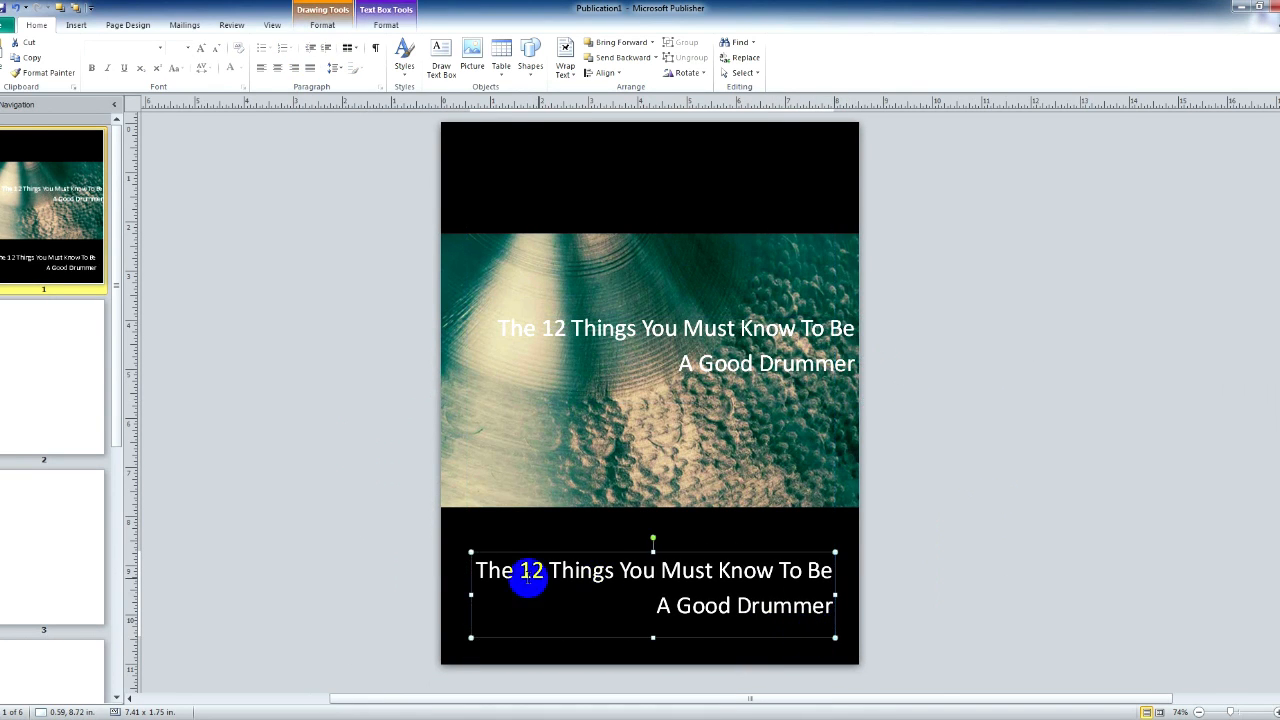
drag(480, 571, 843, 614)
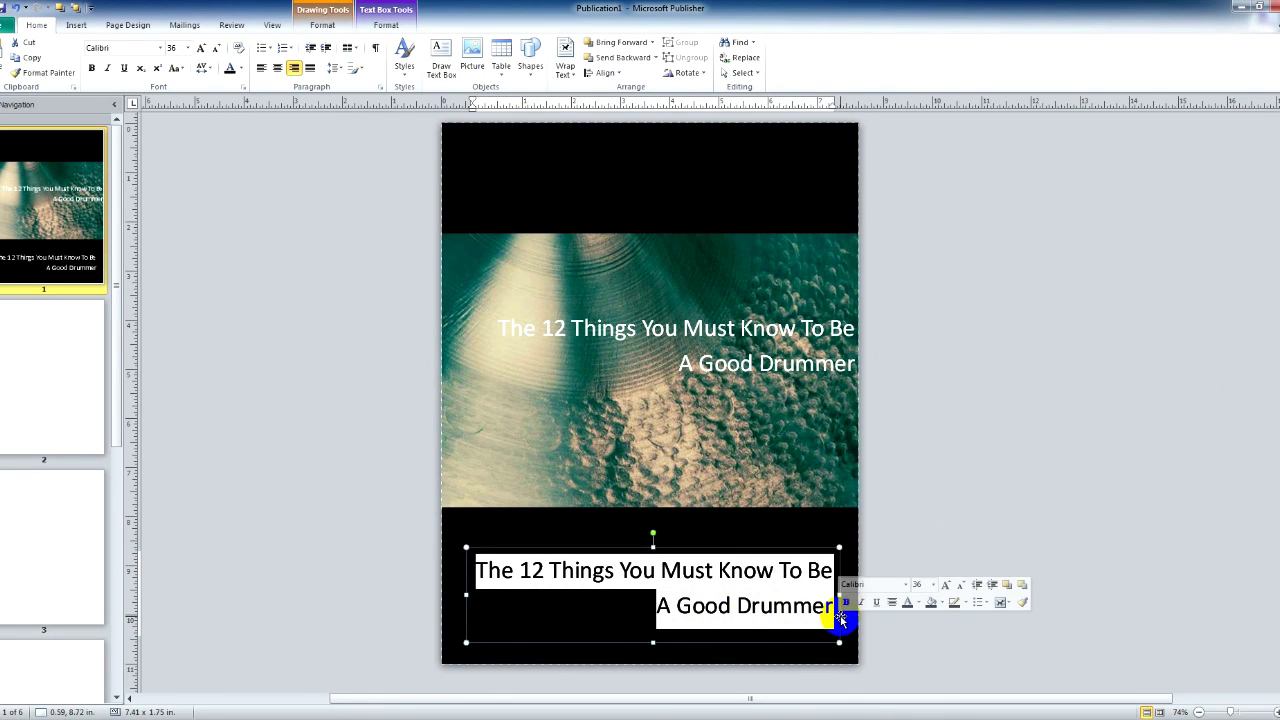
text(By Troy)
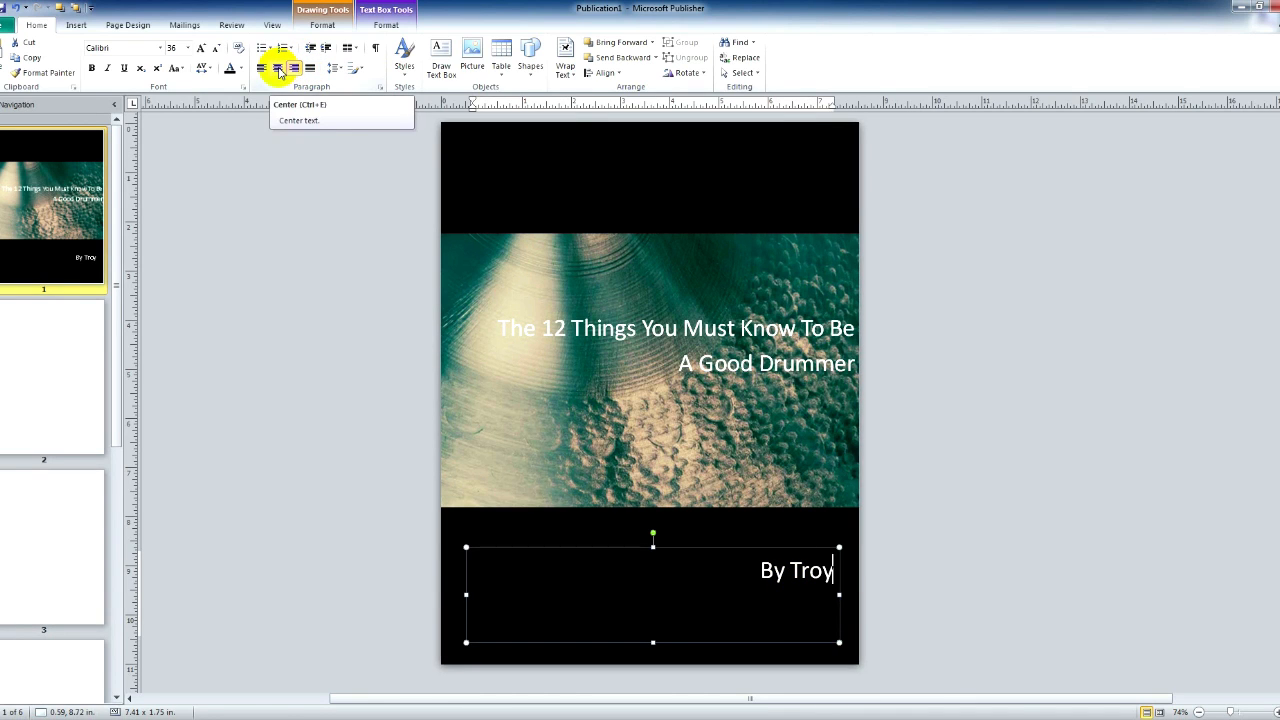
Centre the author byline in its text box and move the box lower in the black area beneath the picture
drag(751, 574, 840, 570)
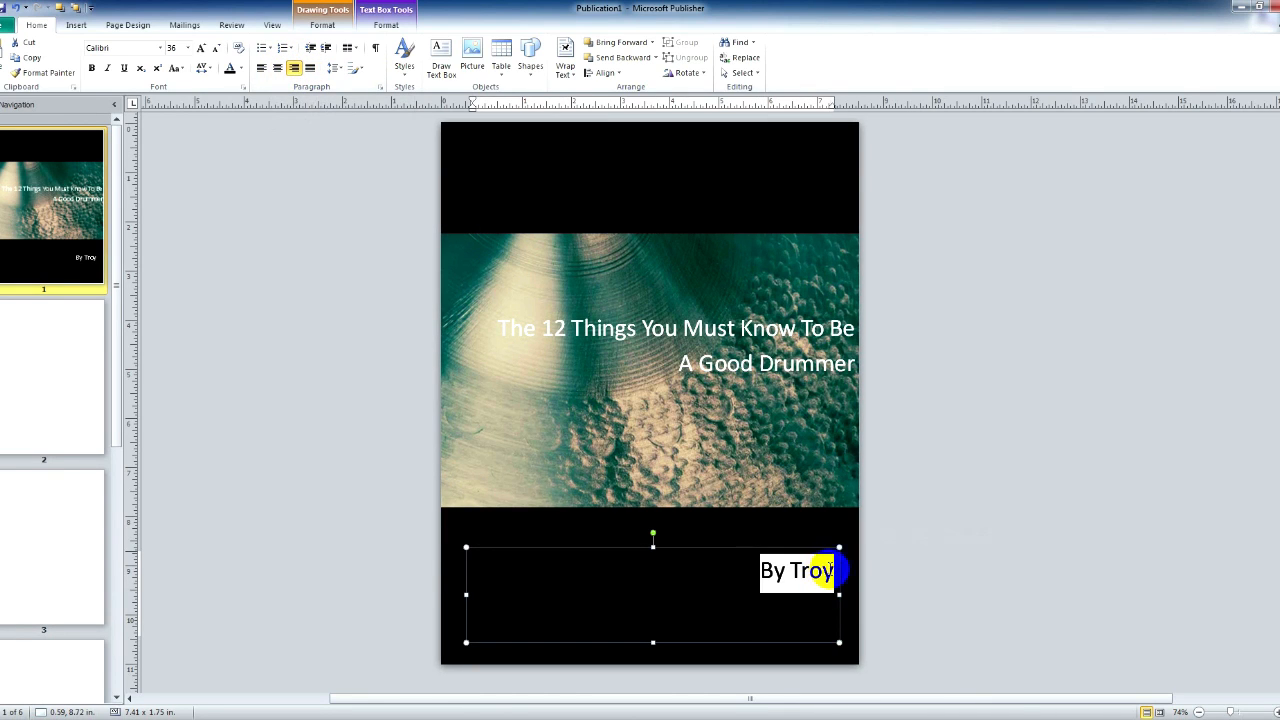
click(277, 67)
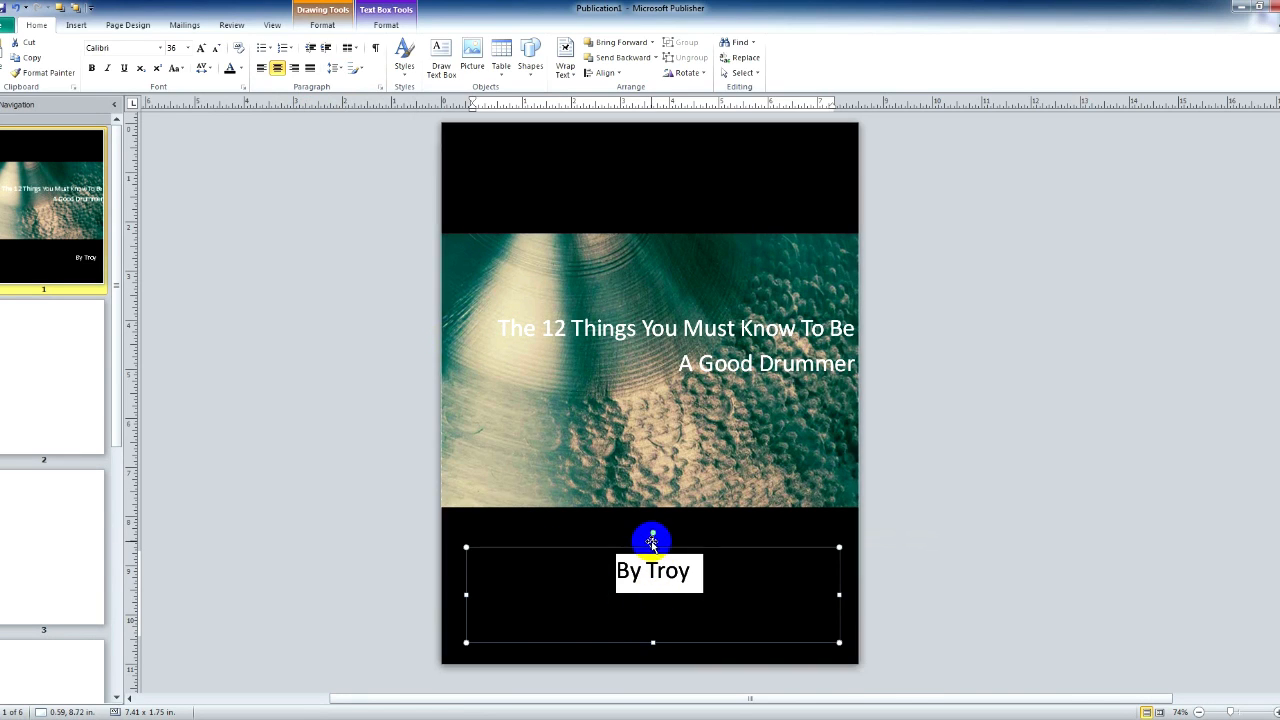
drag(651, 536, 652, 594)
click(1020, 571)
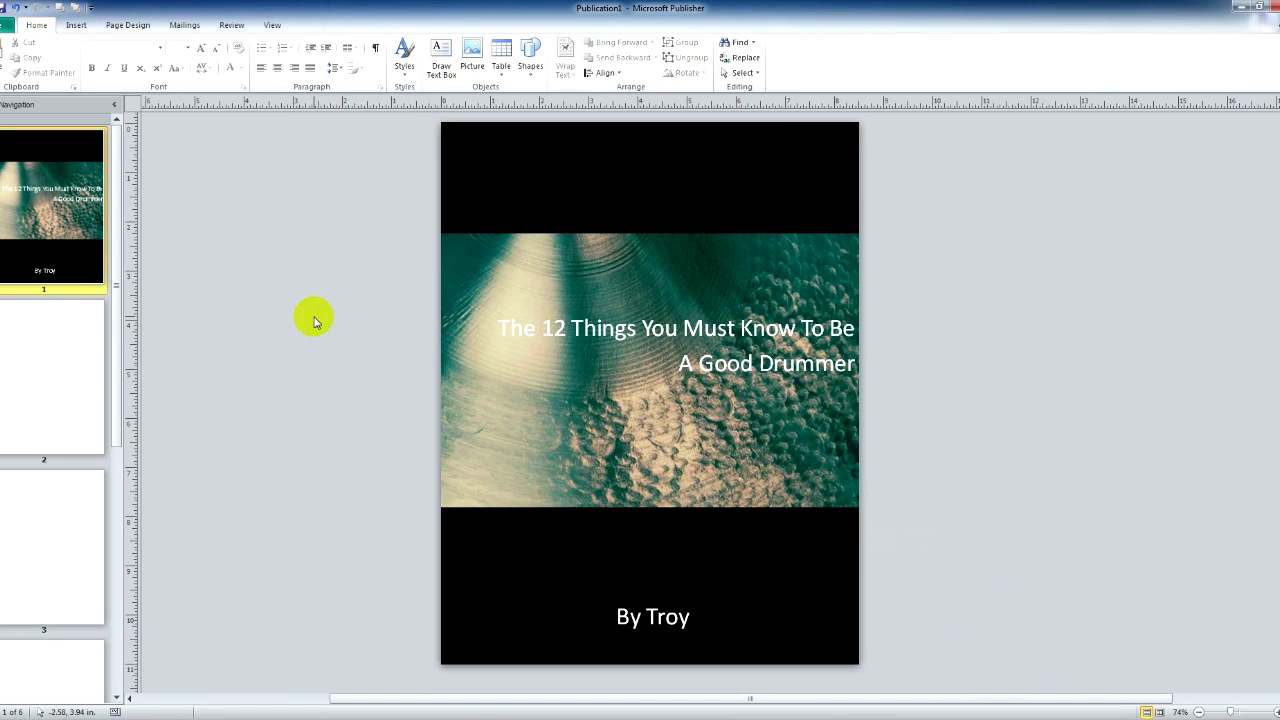
With blank page 2 open, switch to the Rudimental ritual score in Finale and activate the Graphics tool
click(41, 376)
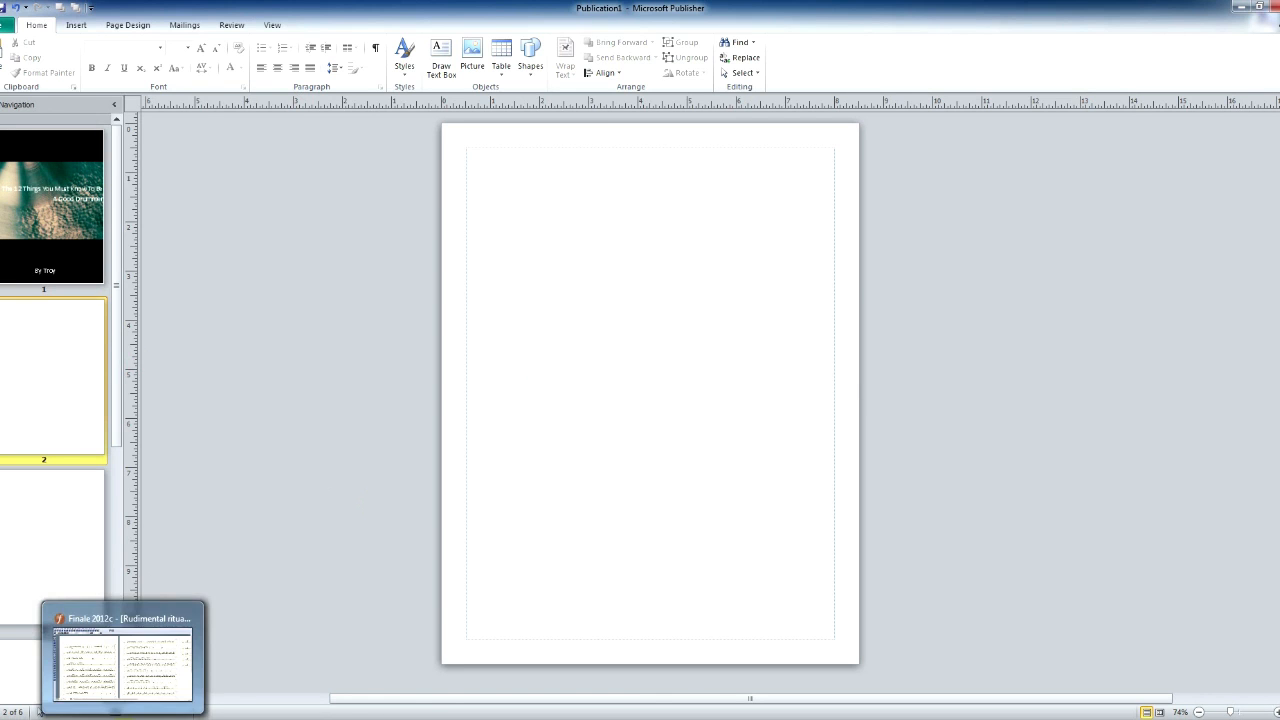
click(123, 650)
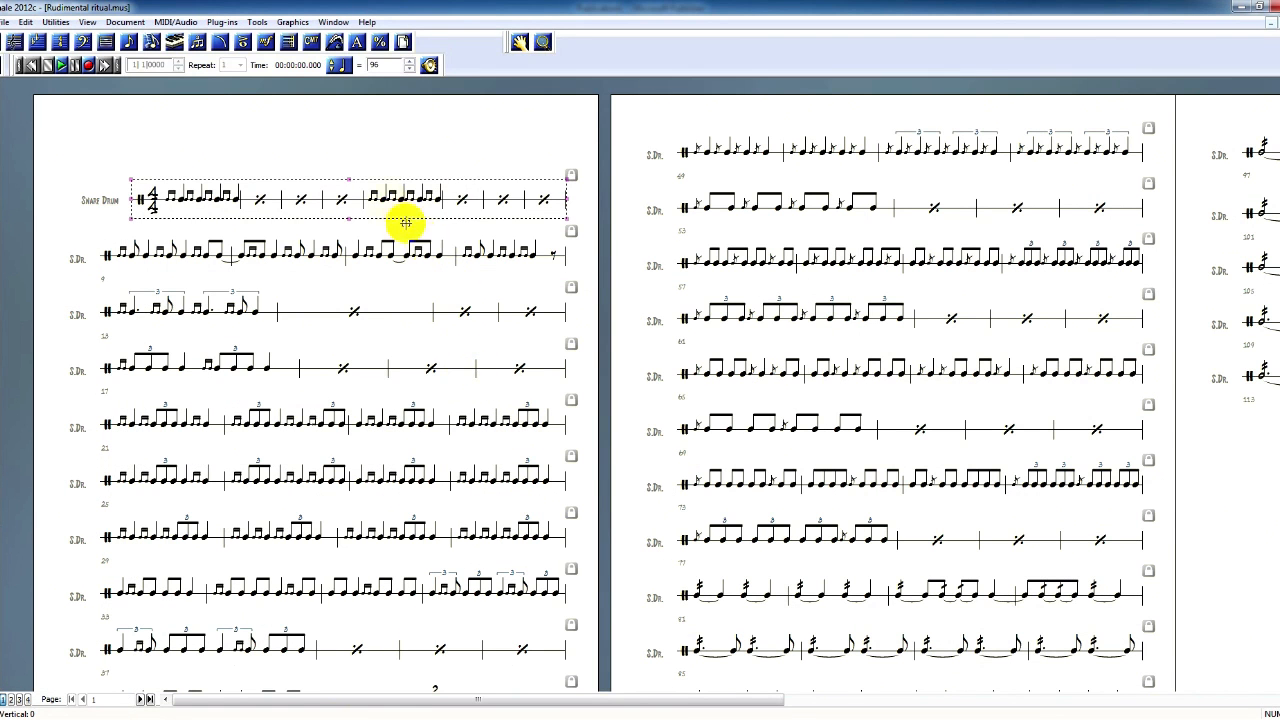
click(368, 152)
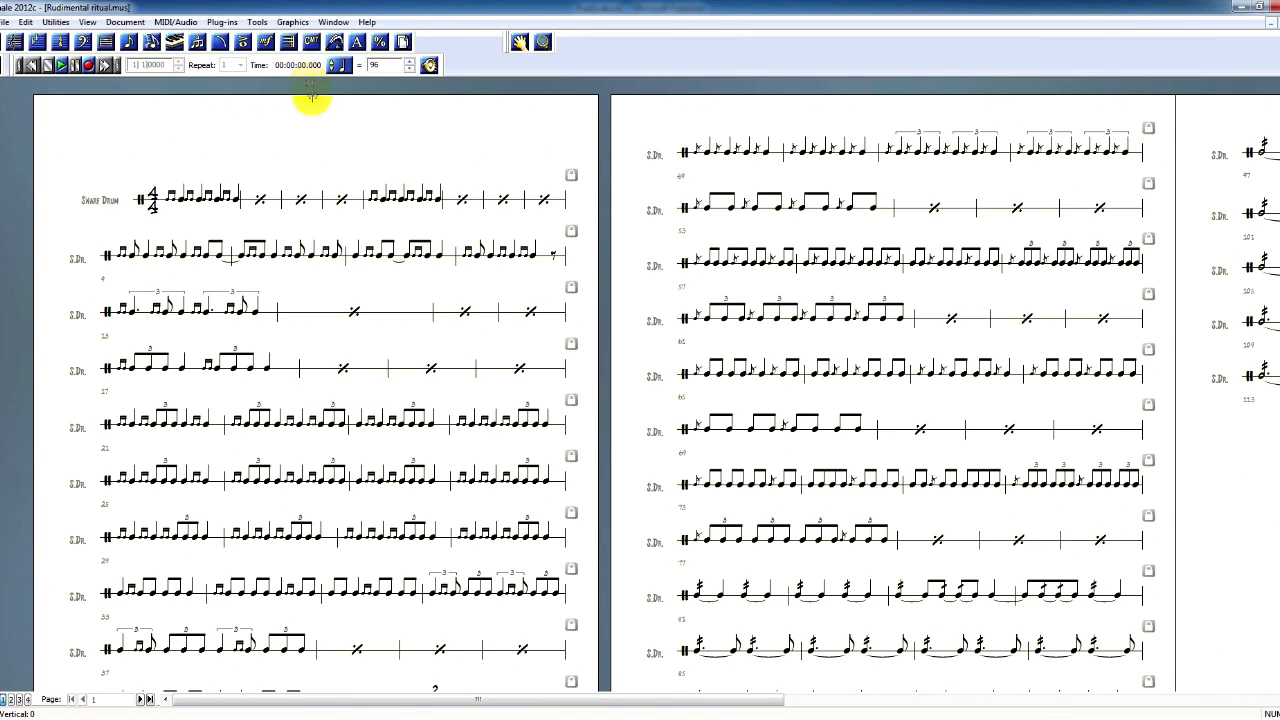
click(257, 22)
mouse_move(268, 40)
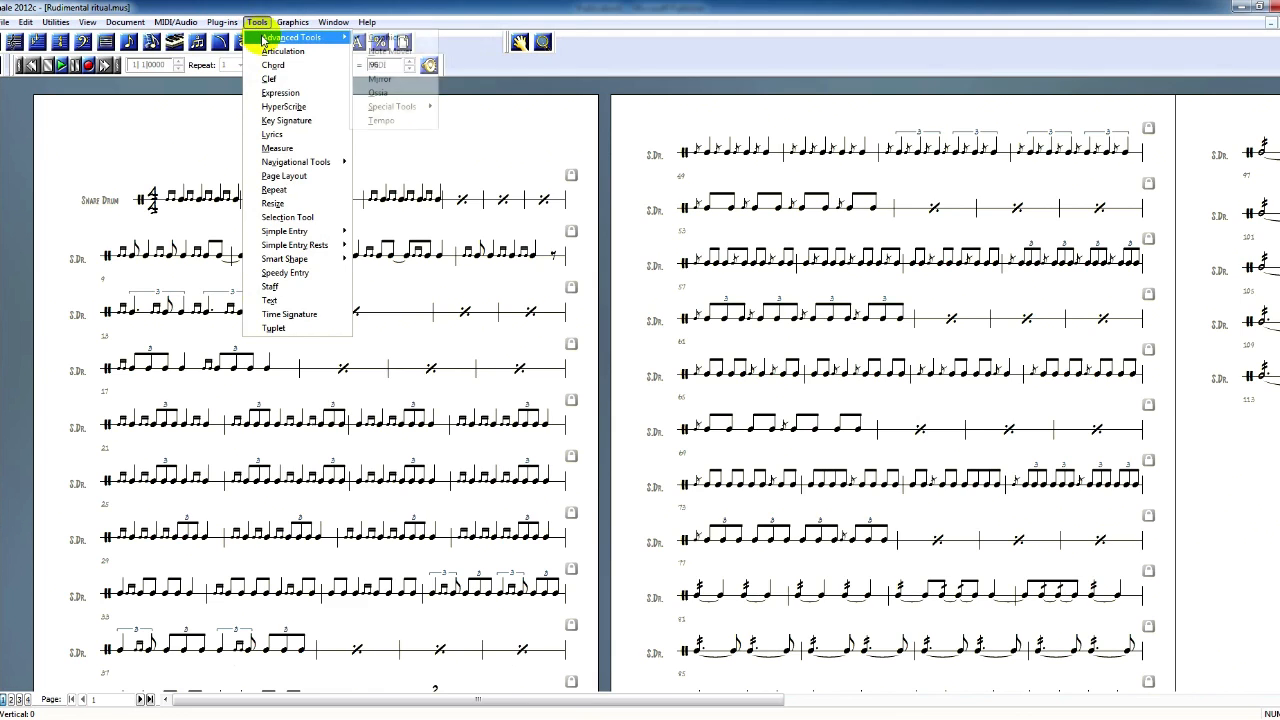
click(384, 37)
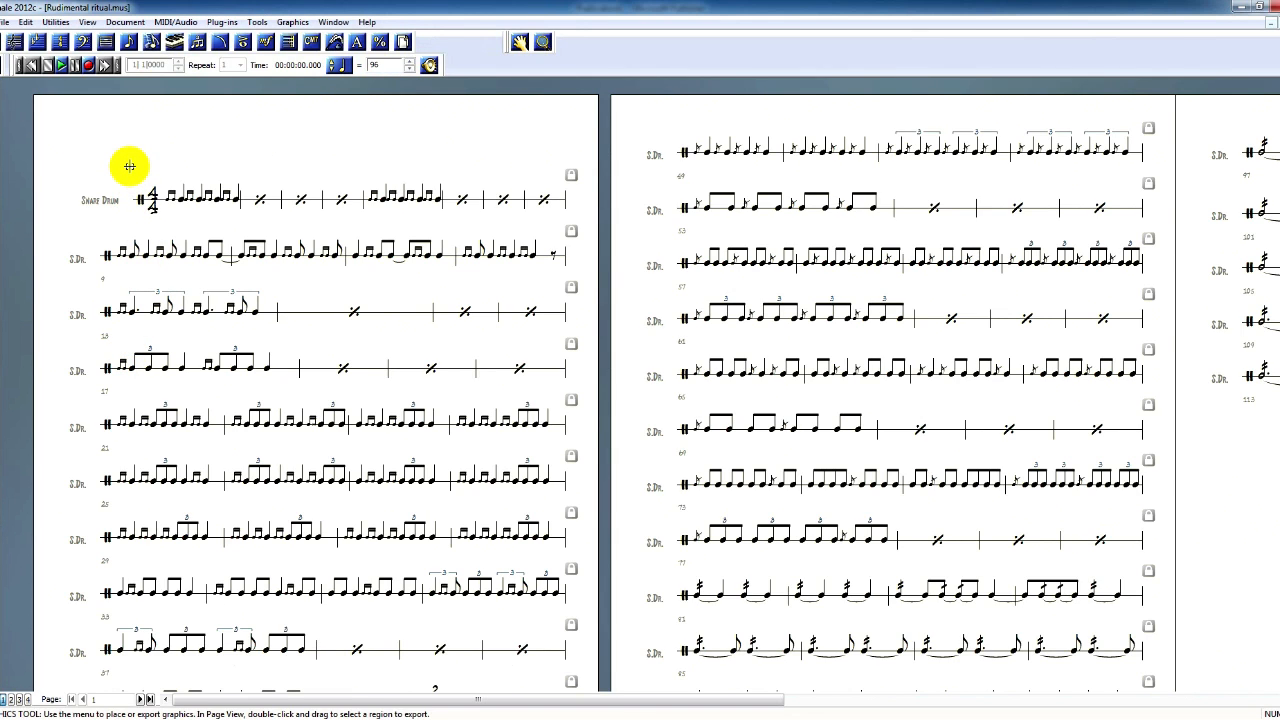
Frame the first four measures of the first snare drum staff with a tight selection, including the clef and time signature
drag(129, 166, 365, 230)
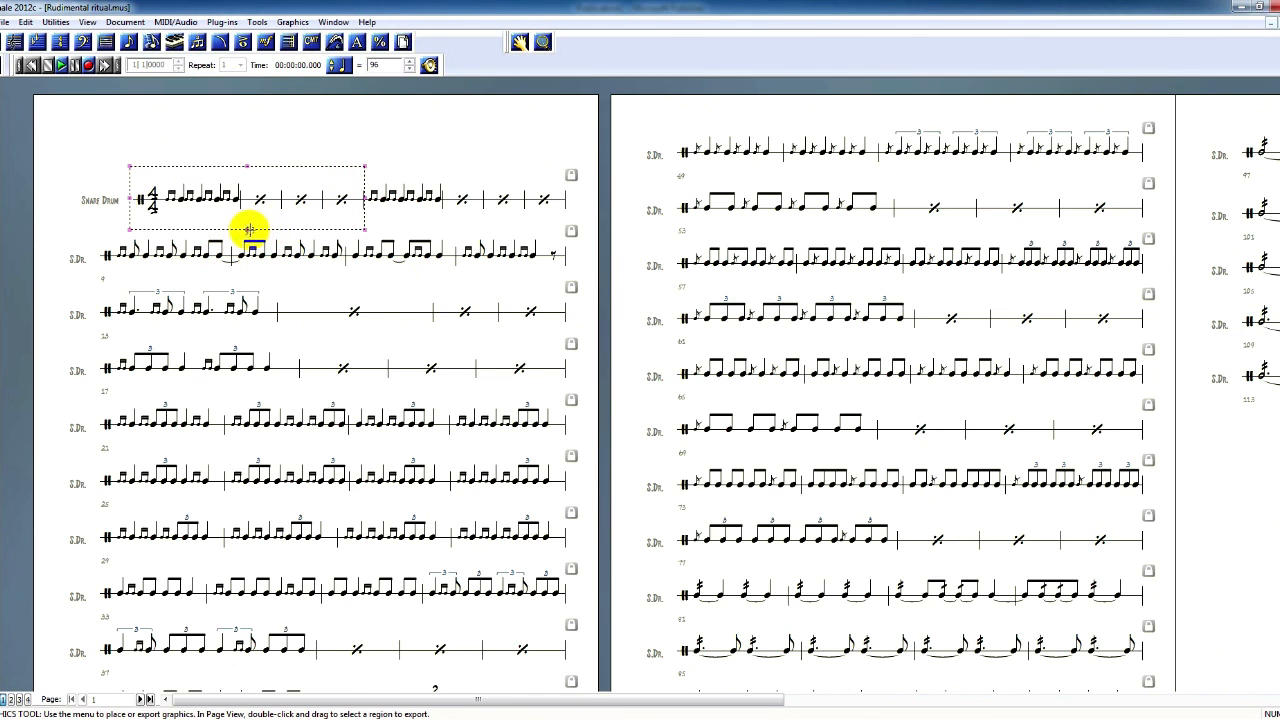
drag(247, 230, 250, 214)
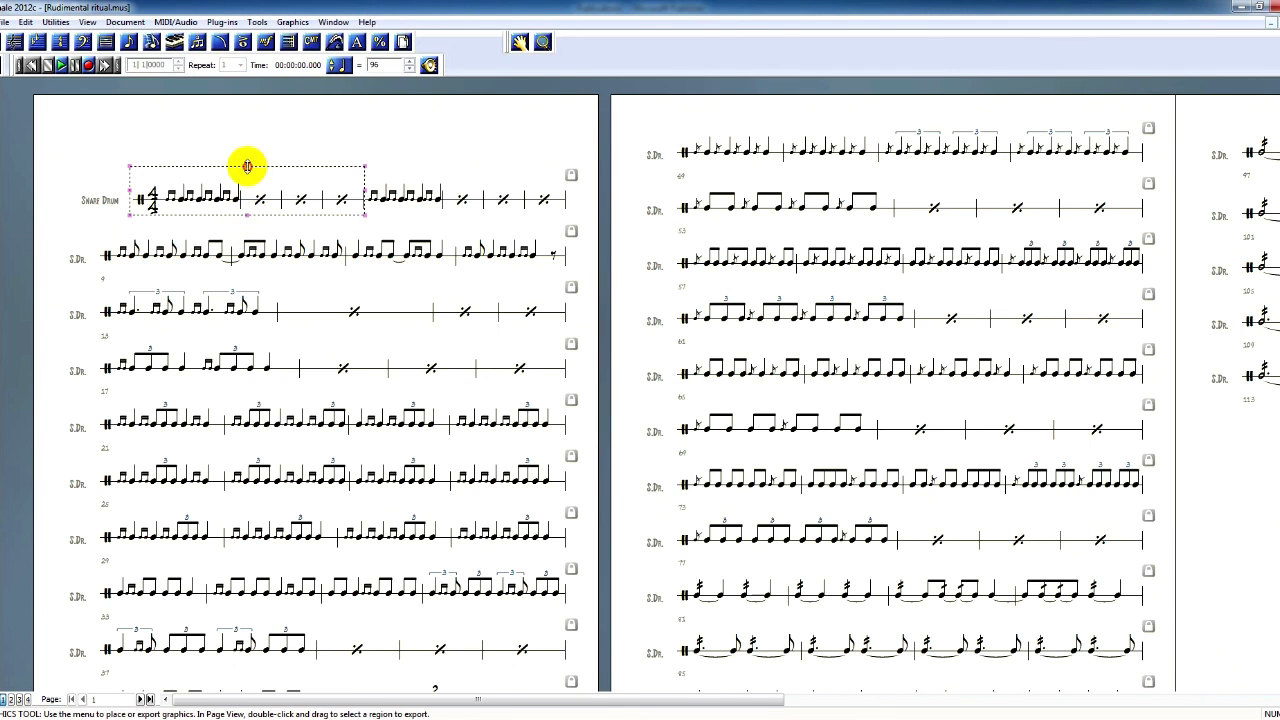
drag(249, 165, 247, 183)
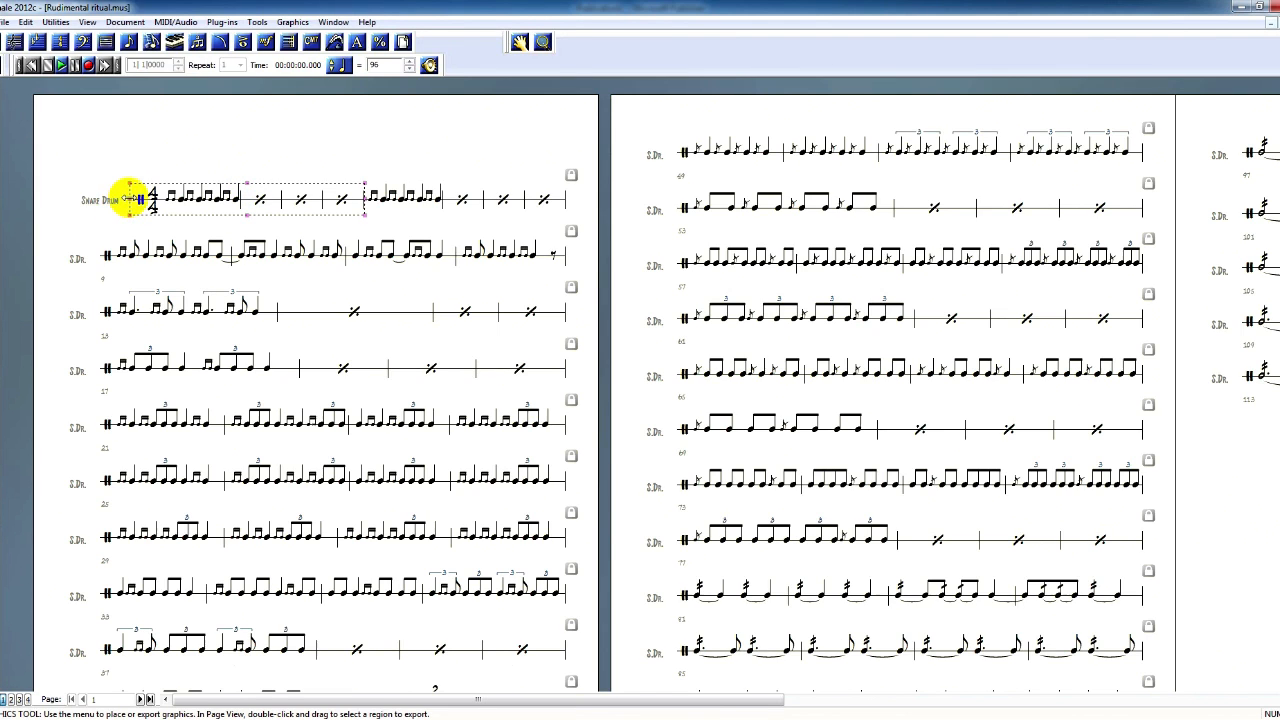
drag(129, 198, 131, 198)
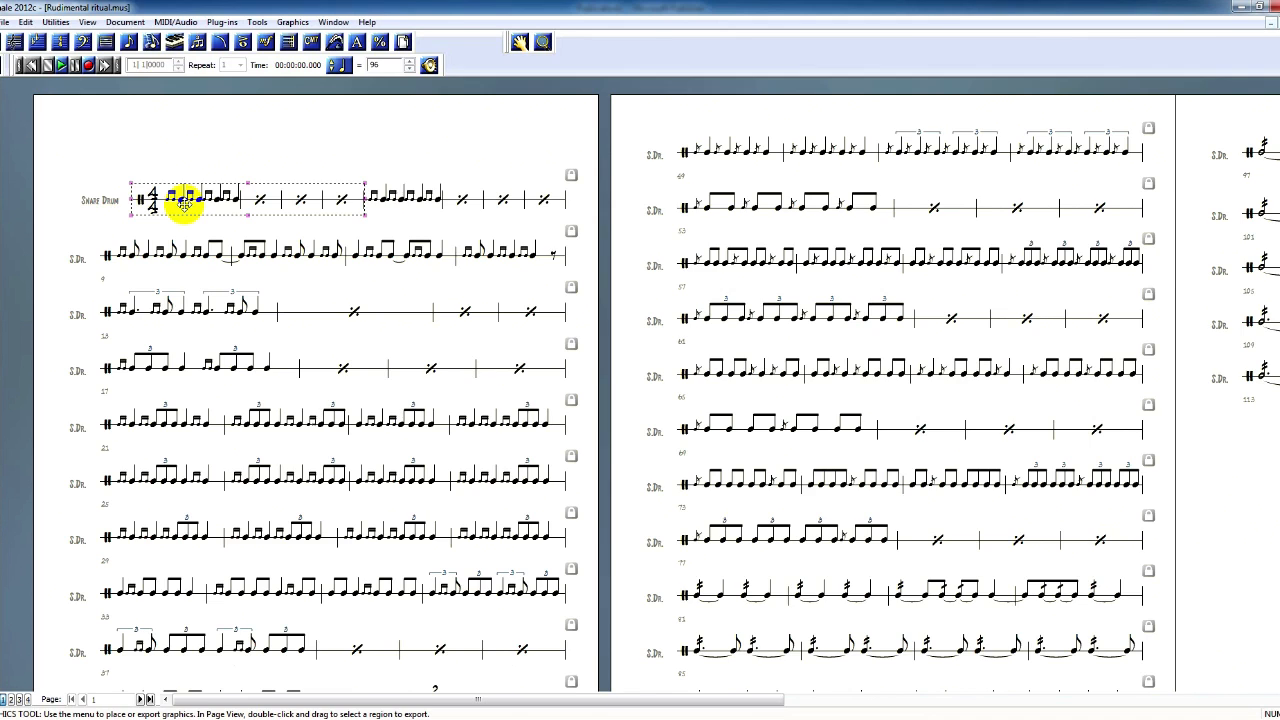
Export the selected measures as a PNG at 1200 resolution, saved as 3 in the DT Finale Files folder
click(293, 24)
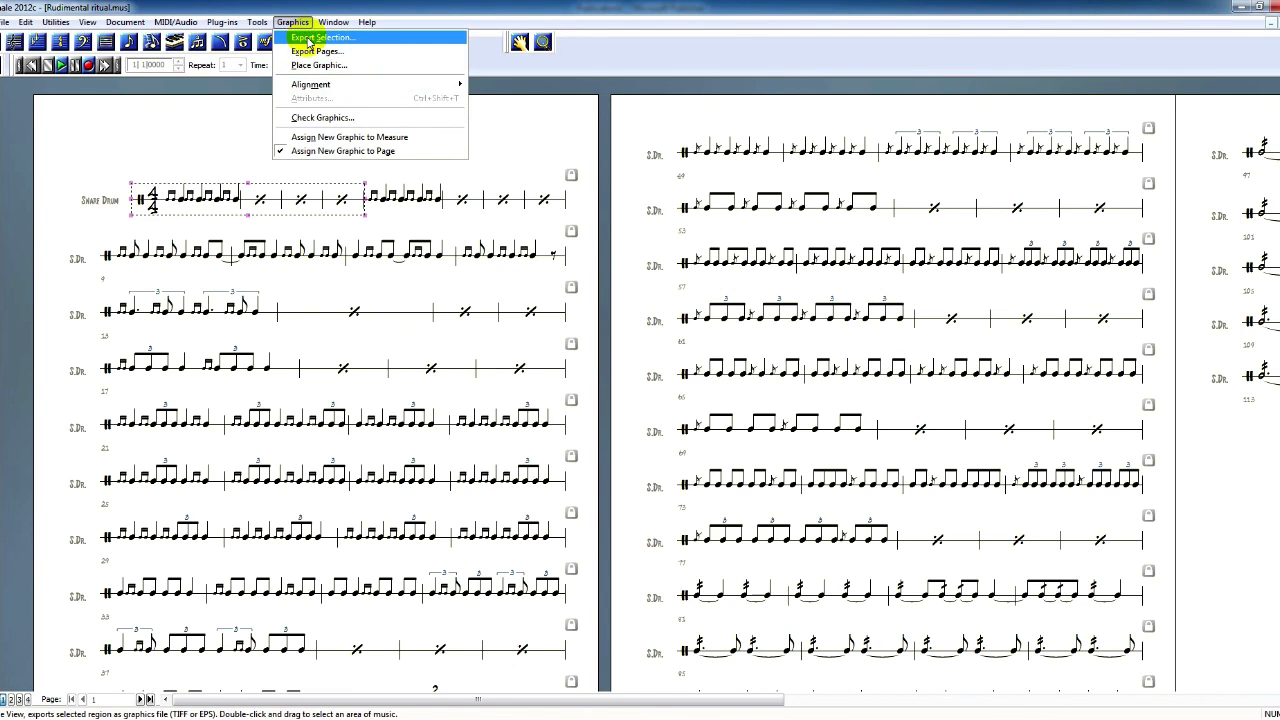
click(308, 41)
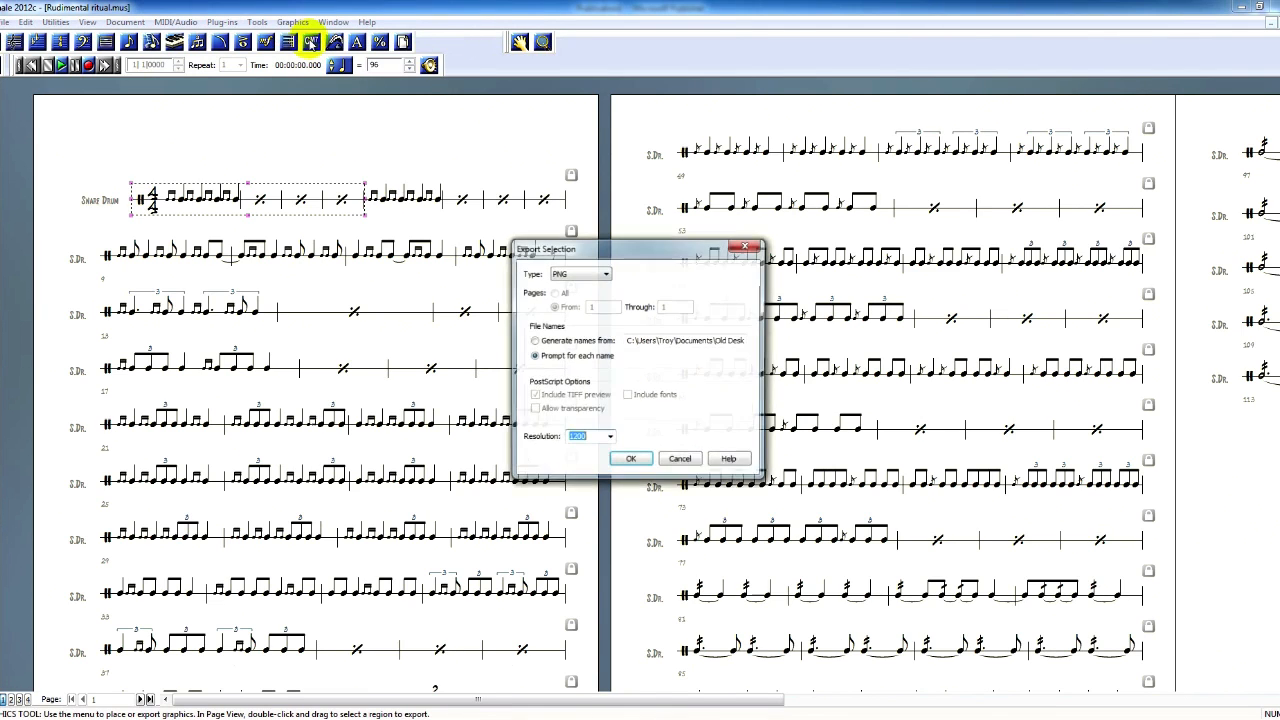
click(604, 274)
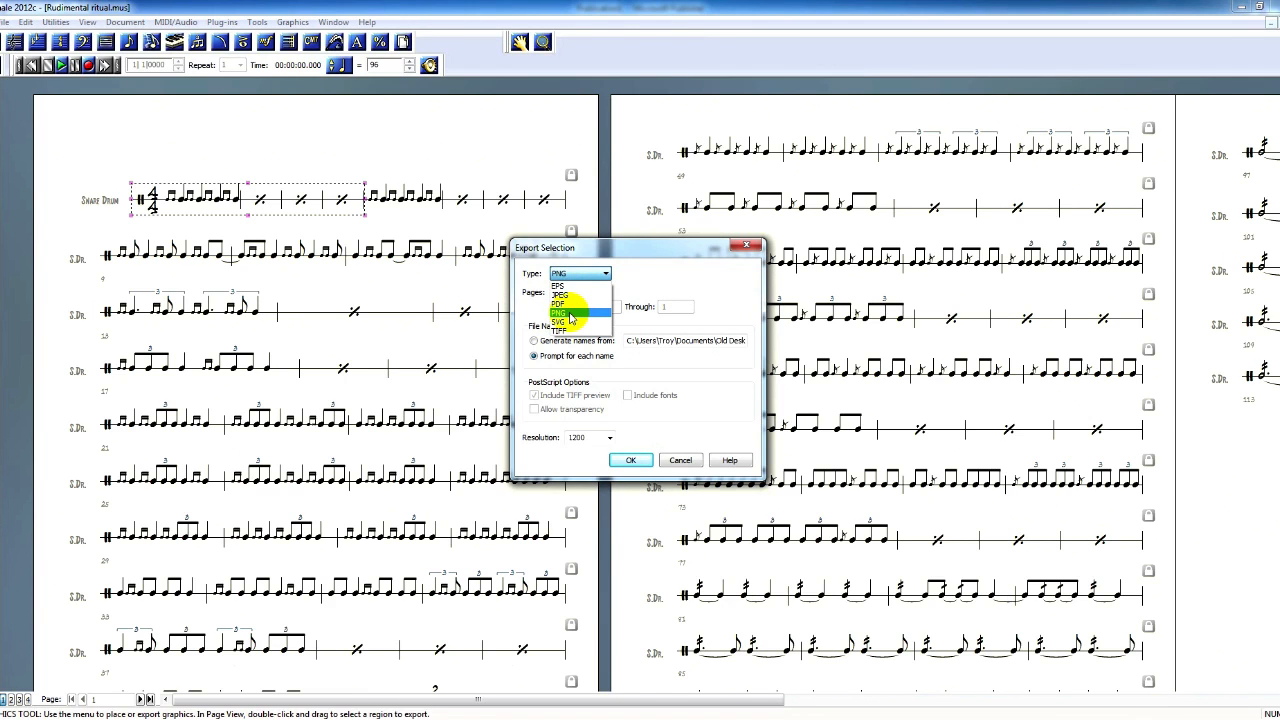
click(566, 313)
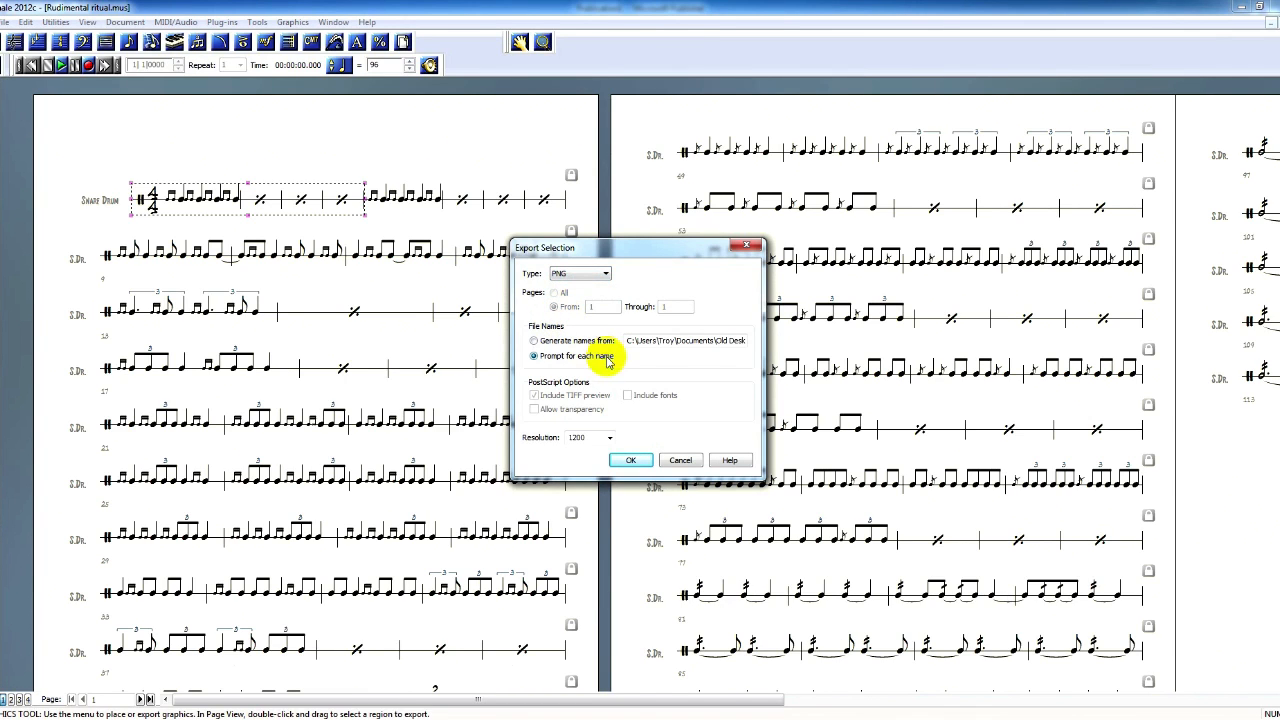
click(609, 438)
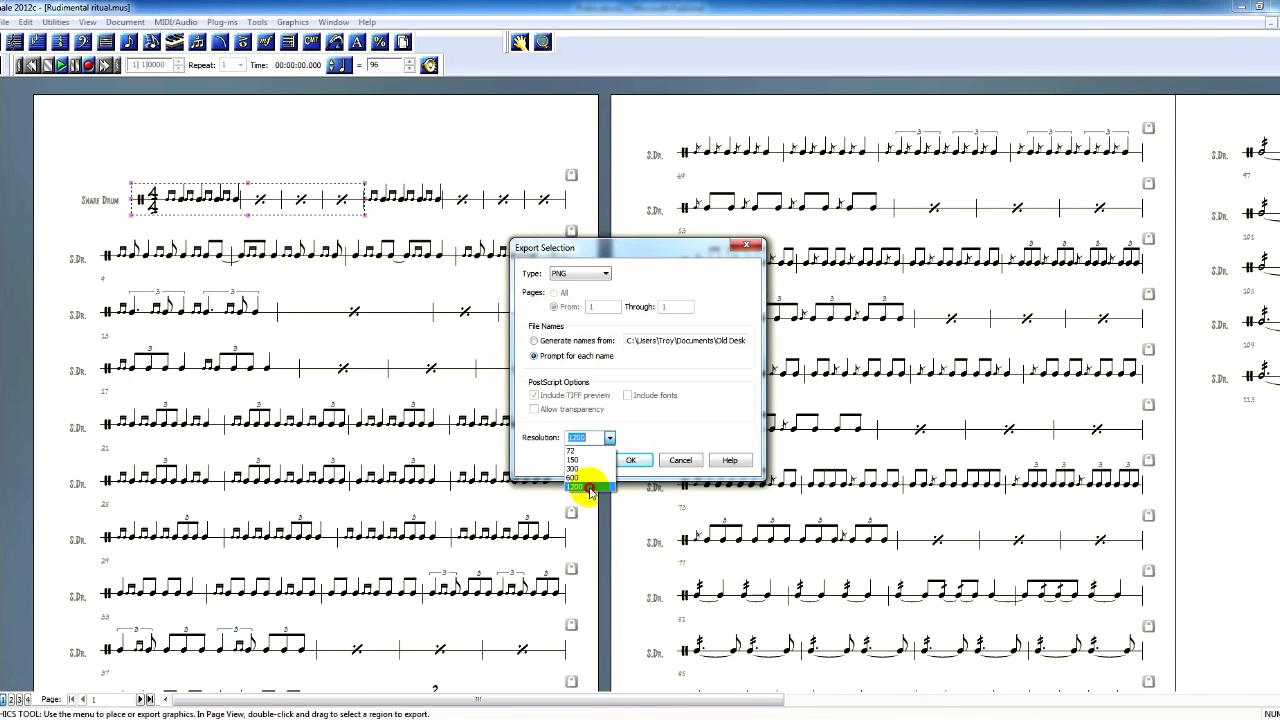
click(590, 488)
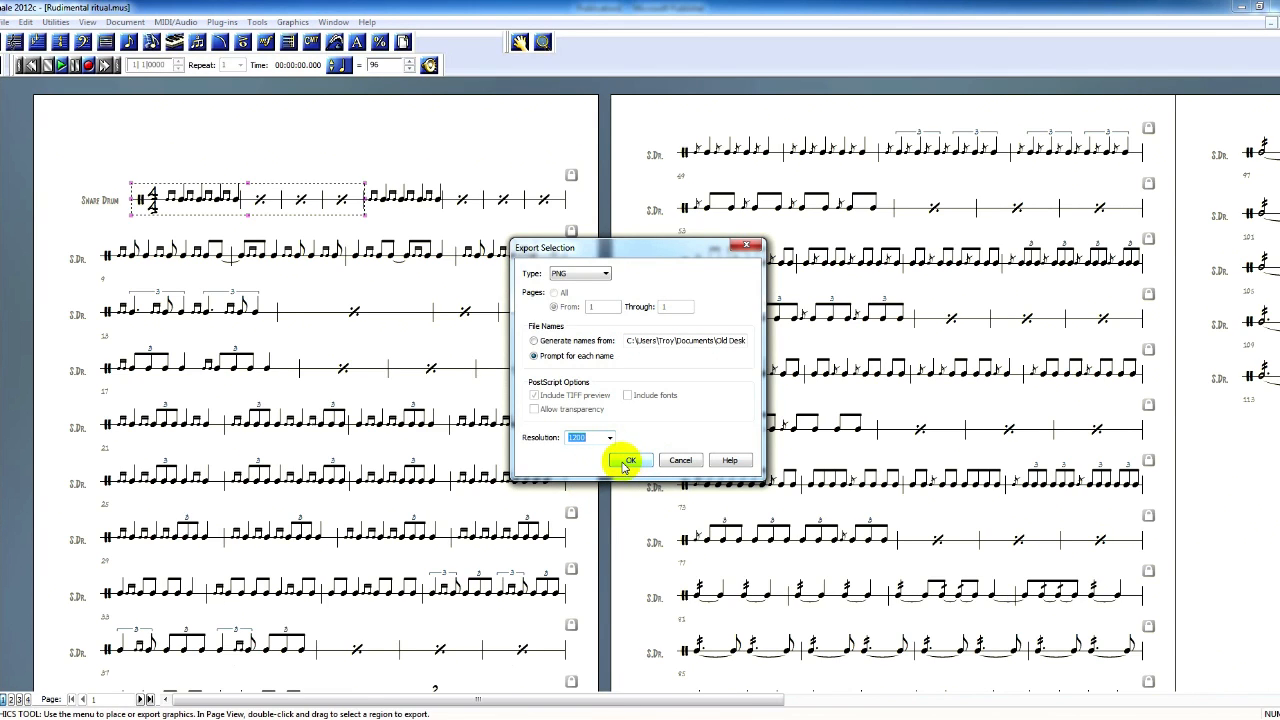
click(630, 462)
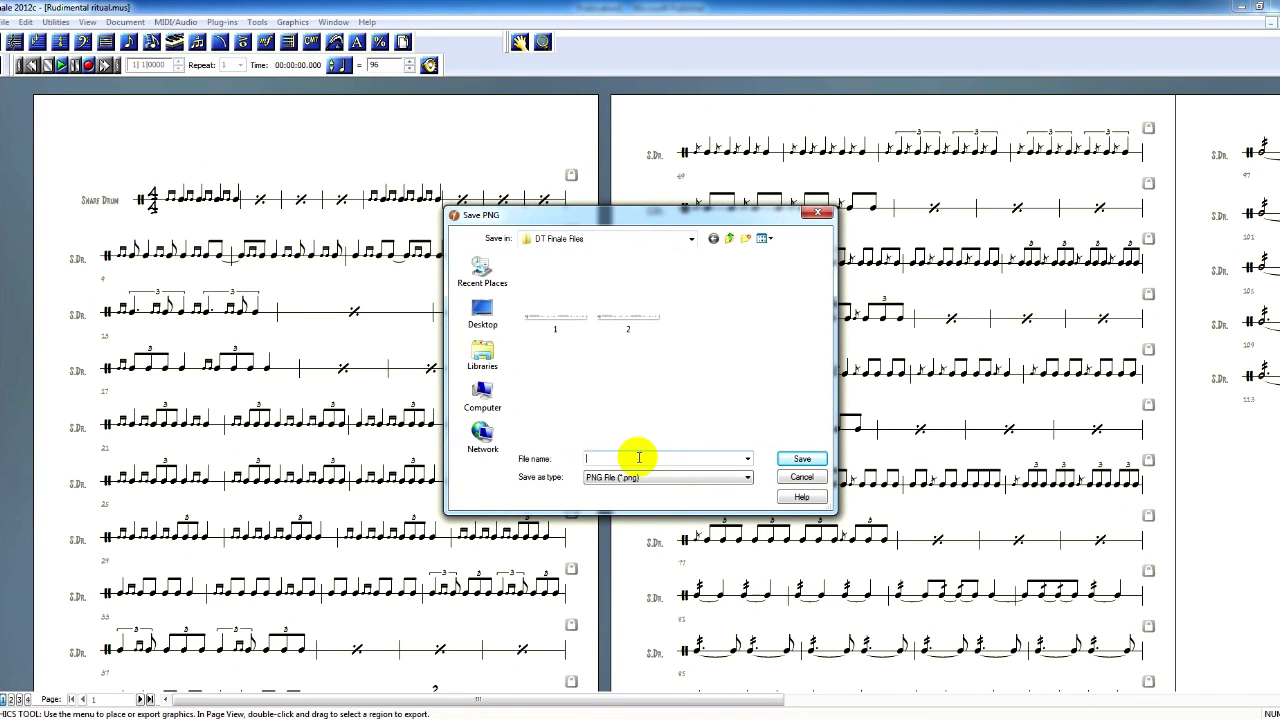
click(802, 458)
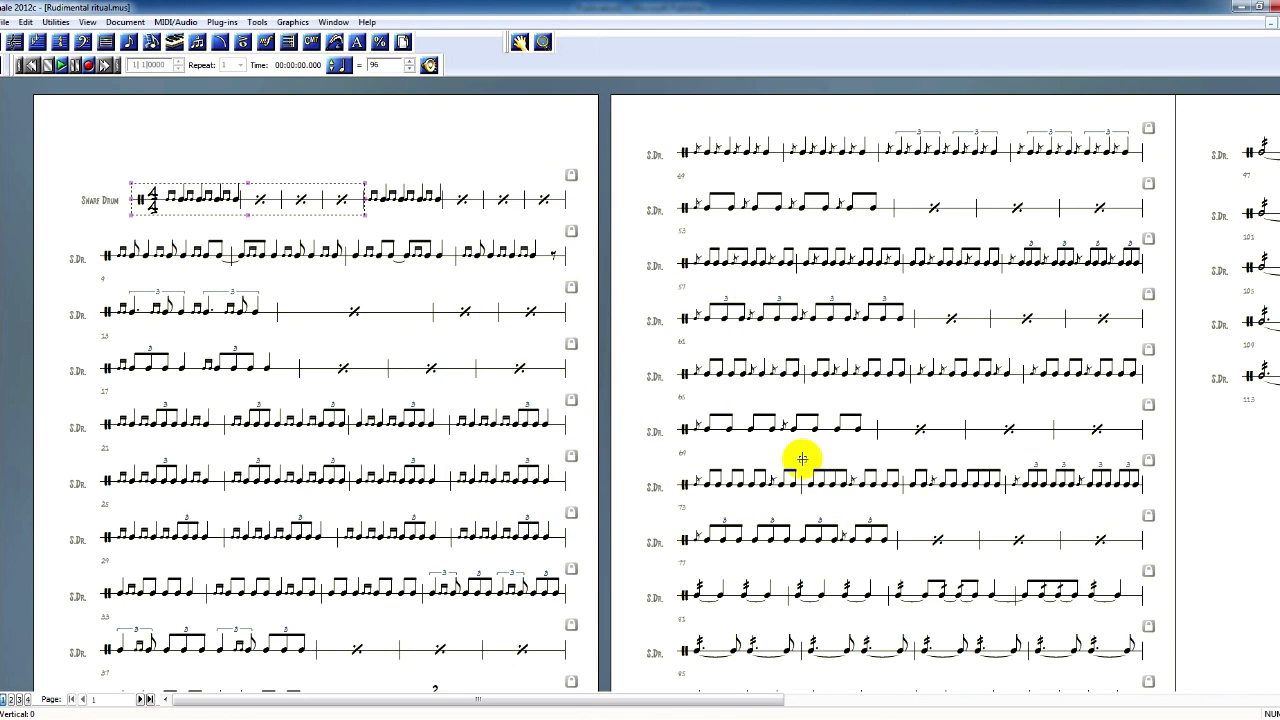
Open the DT Finale Files folder from the desktop and place image 3 on page 2 of the publication in Publisher
click(1238, 7)
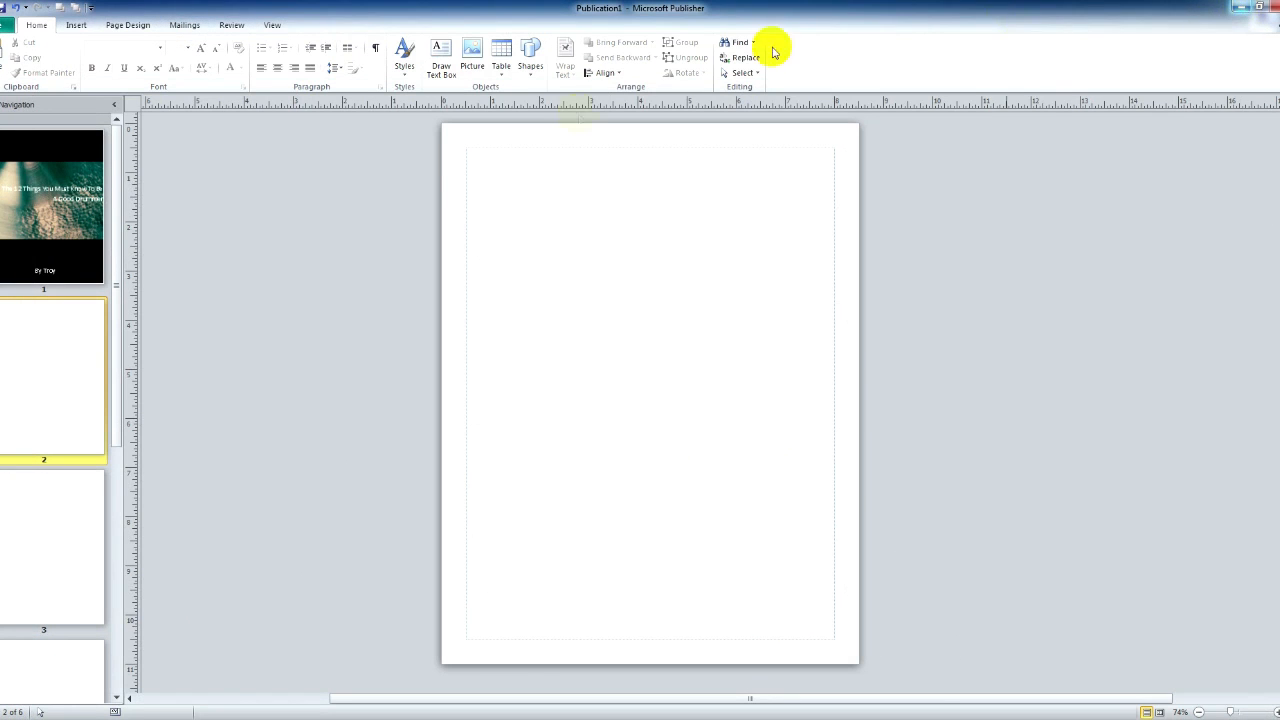
click(1241, 8)
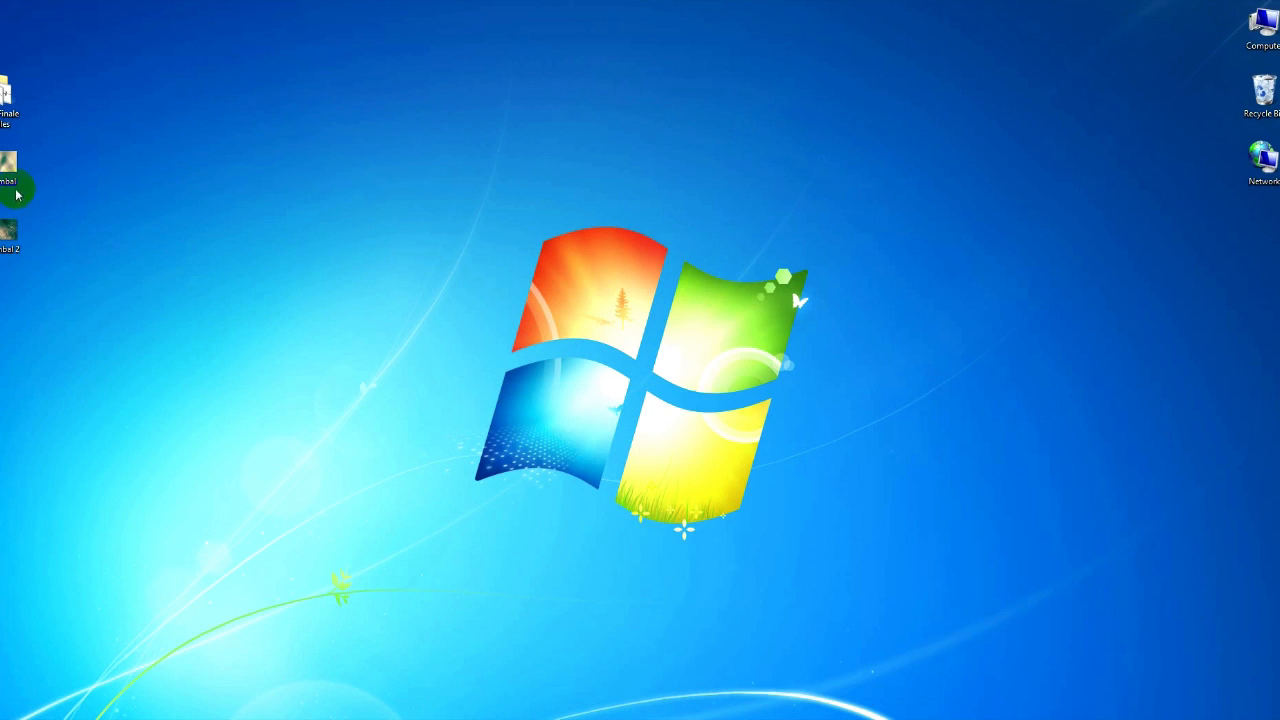
click(4, 92)
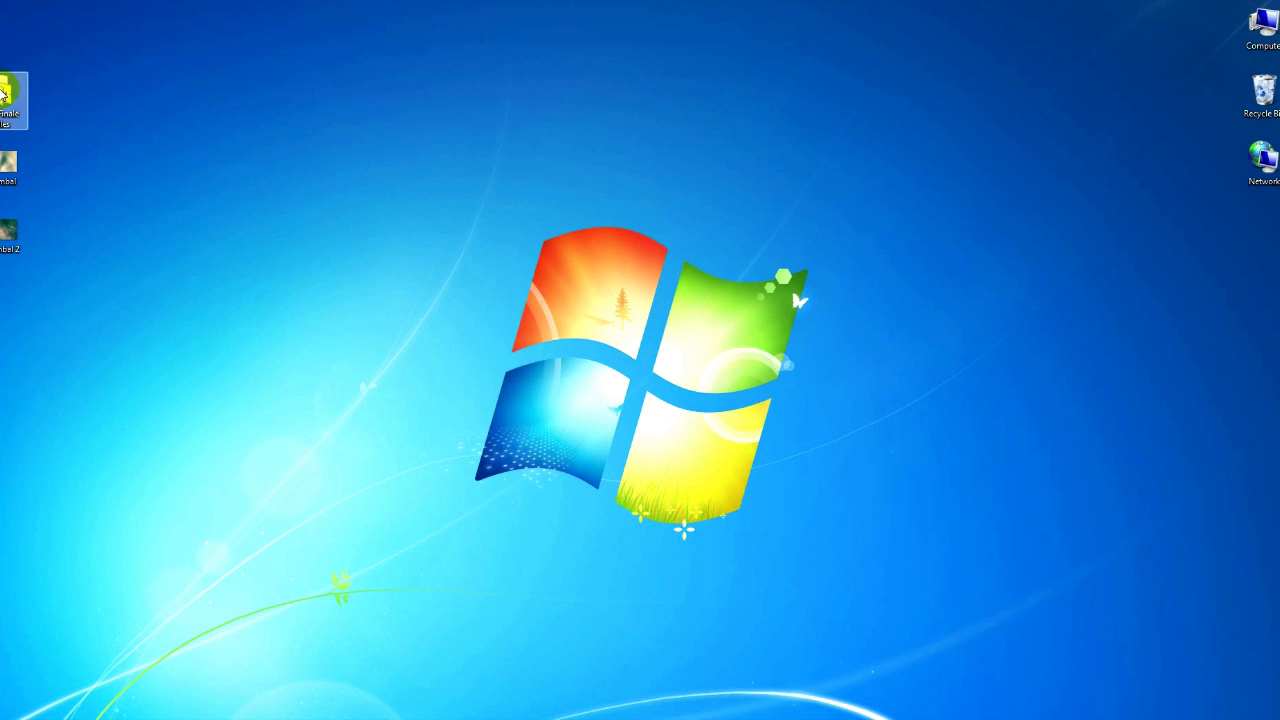
double_click(2, 95)
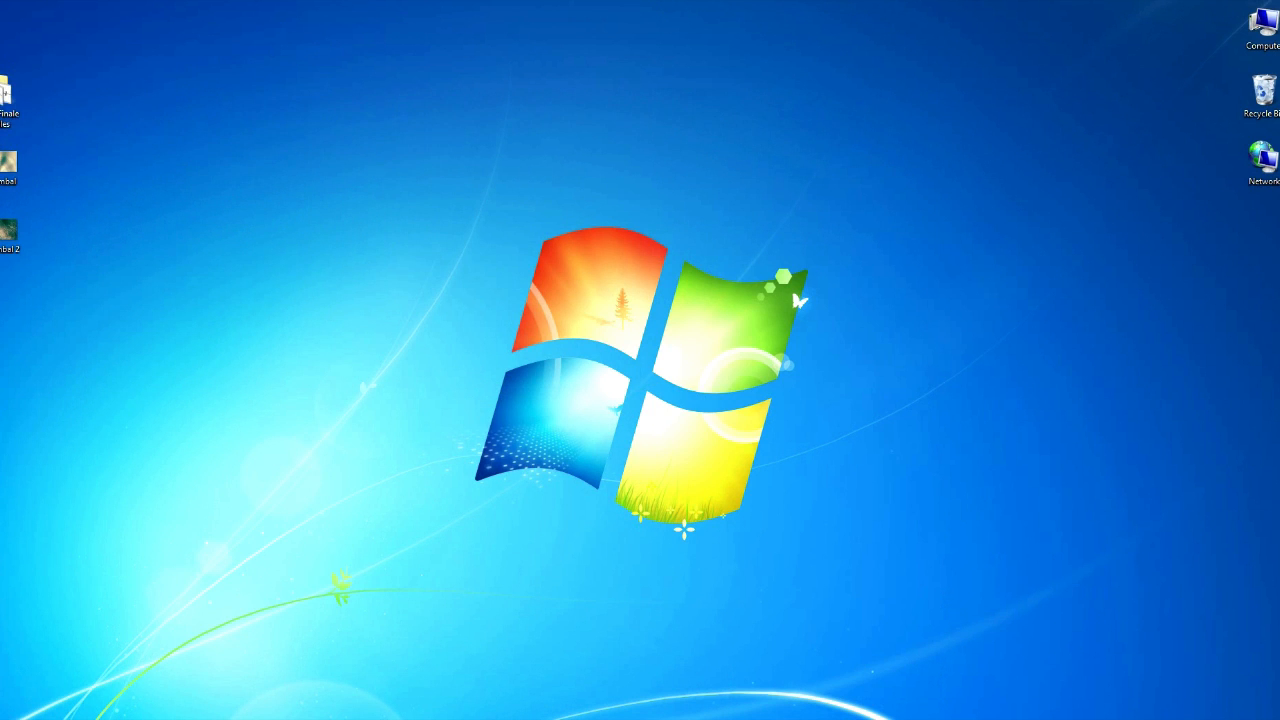
drag(0, 200, 832, 84)
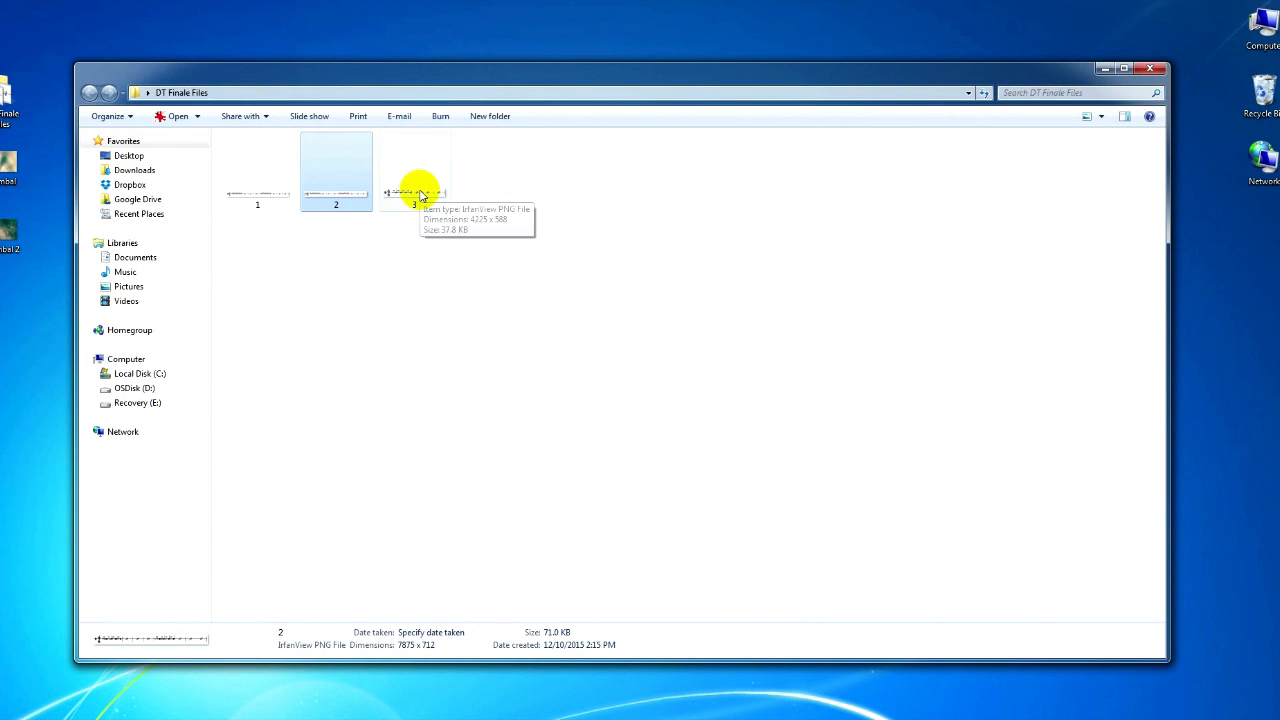
drag(420, 195, 632, 277)
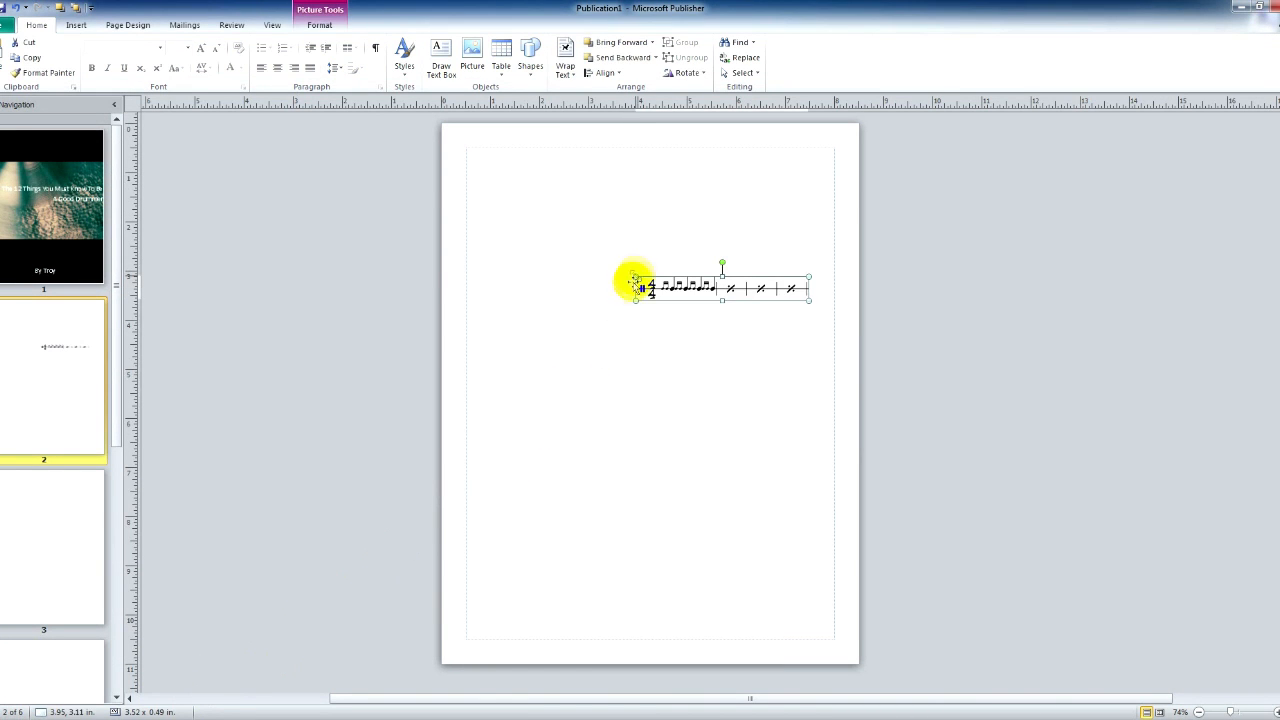
Move the notation picture on page 2 towards the left margin, to about 0.91, 3.01 in
drag(766, 300, 608, 263)
click(602, 356)
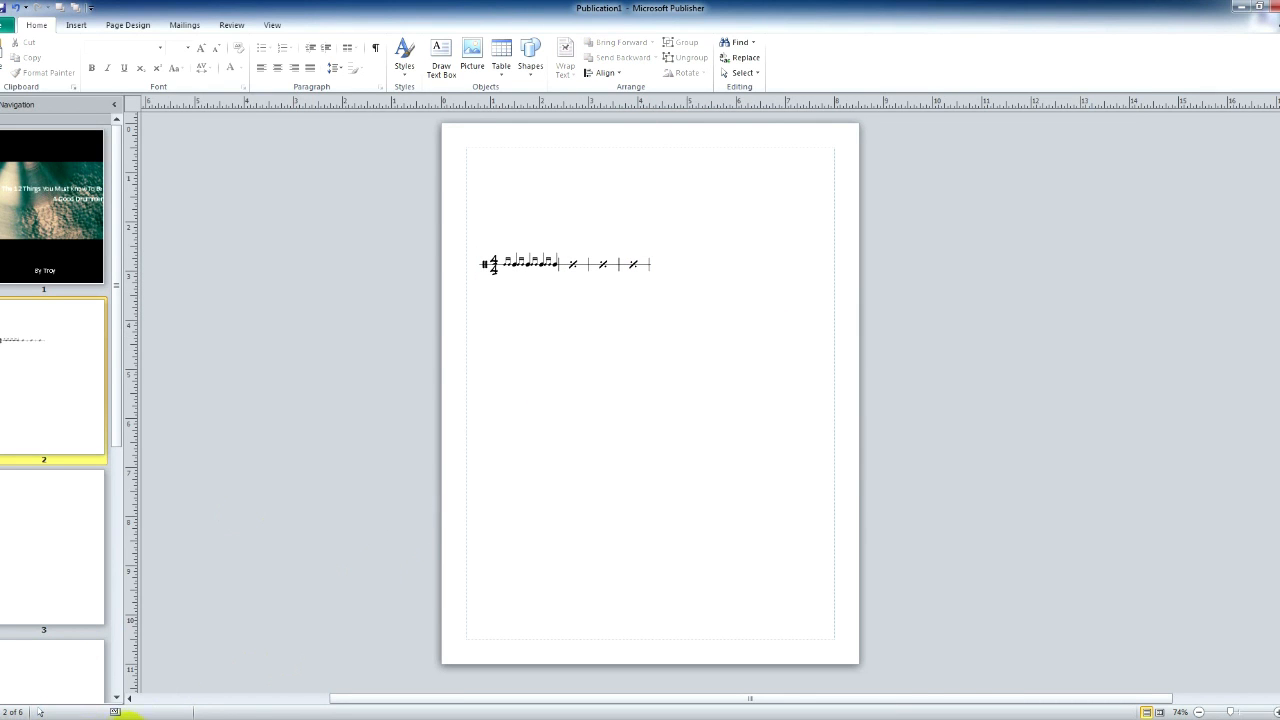
click(130, 716)
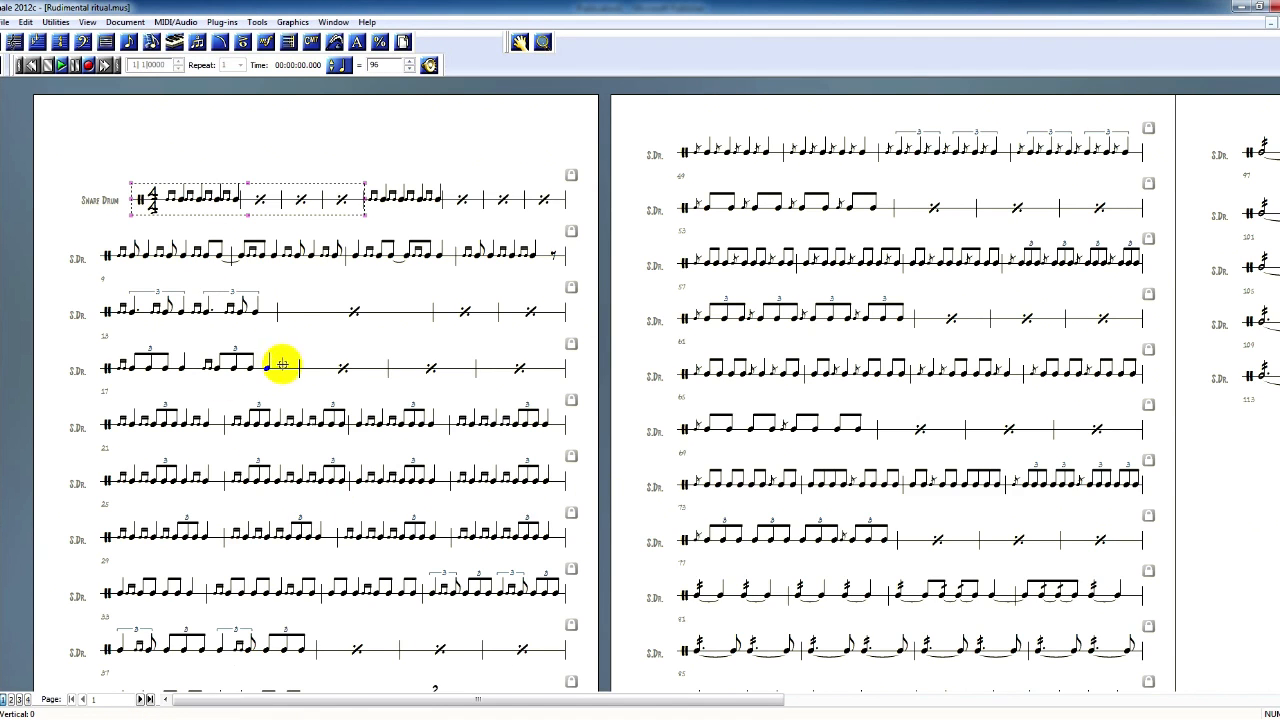
click(1247, 8)
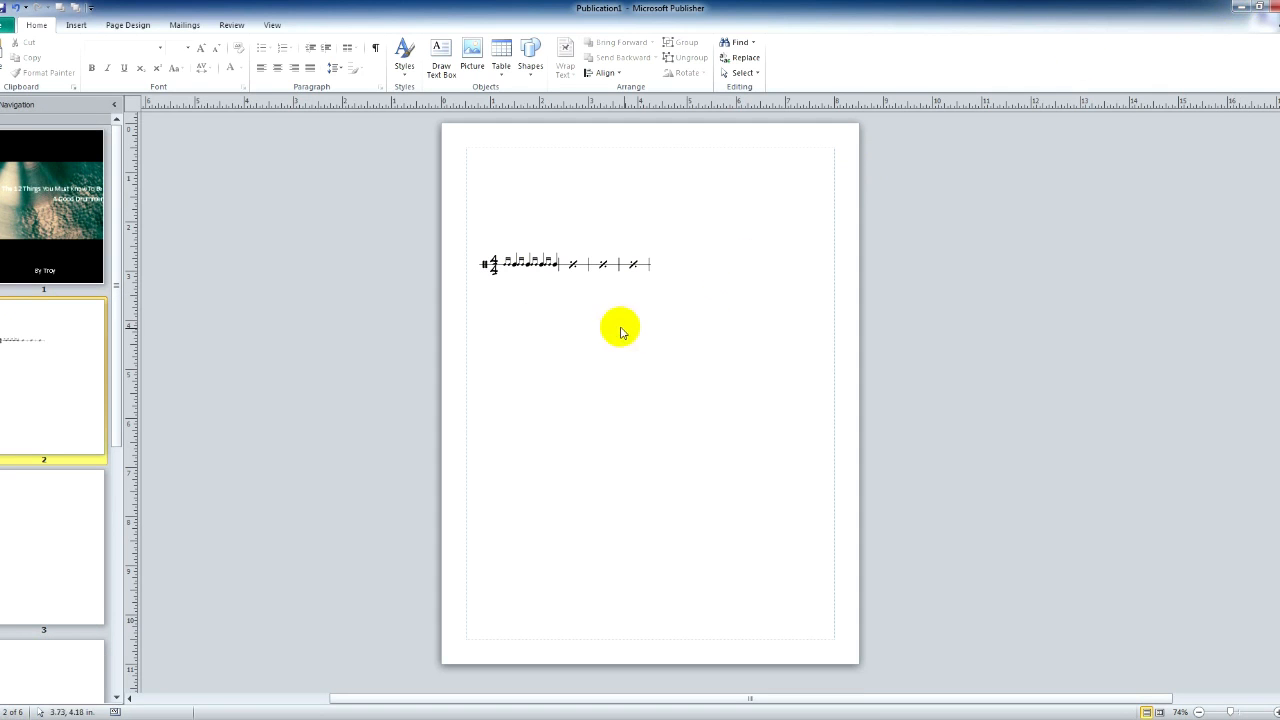
drag(612, 270, 620, 290)
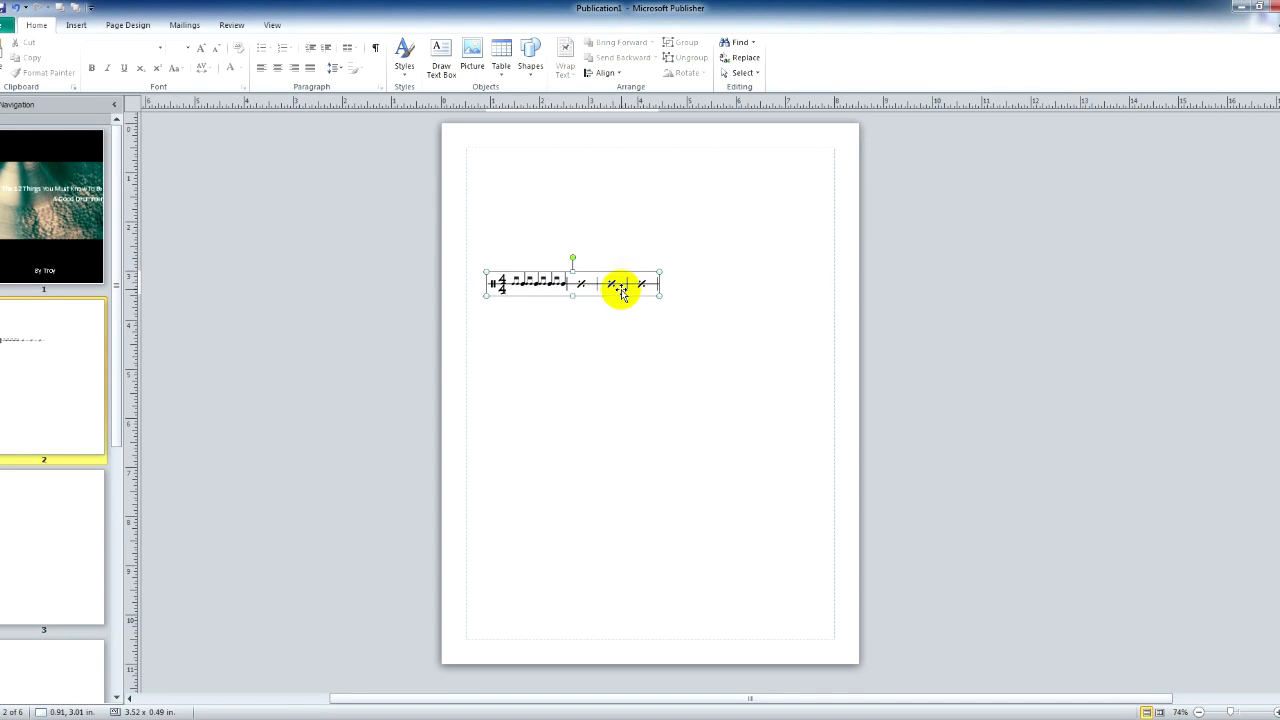
Draw a text box of about 1.24 x 1.15 in below the page 2 notation and enter R in it
click(626, 340)
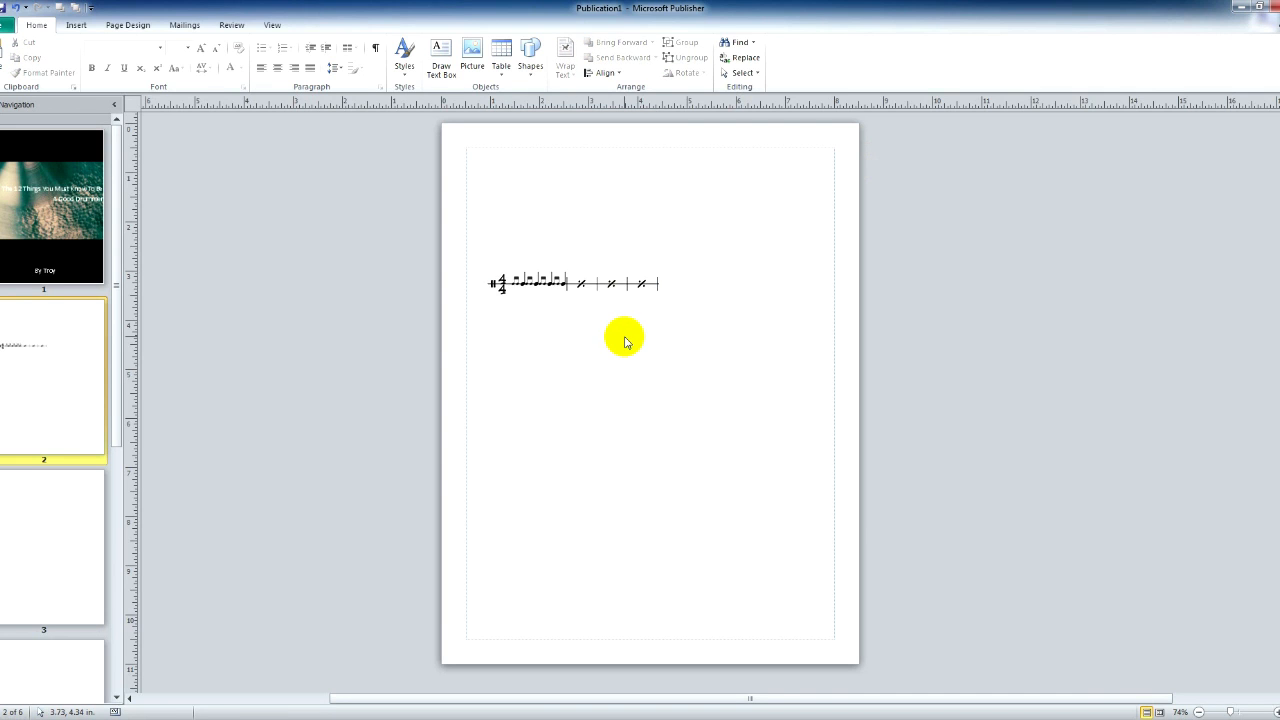
drag(1230, 711, 1241, 711)
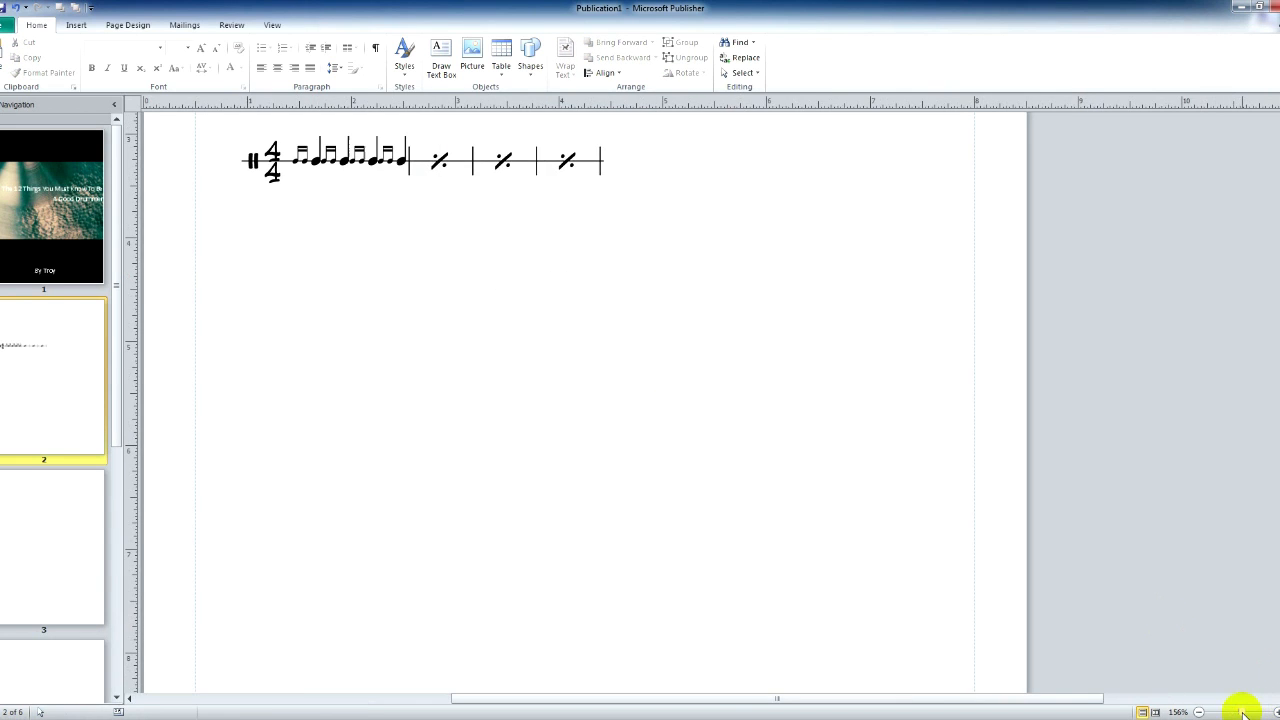
drag(913, 697, 783, 694)
scroll(686, 577, up, 3)
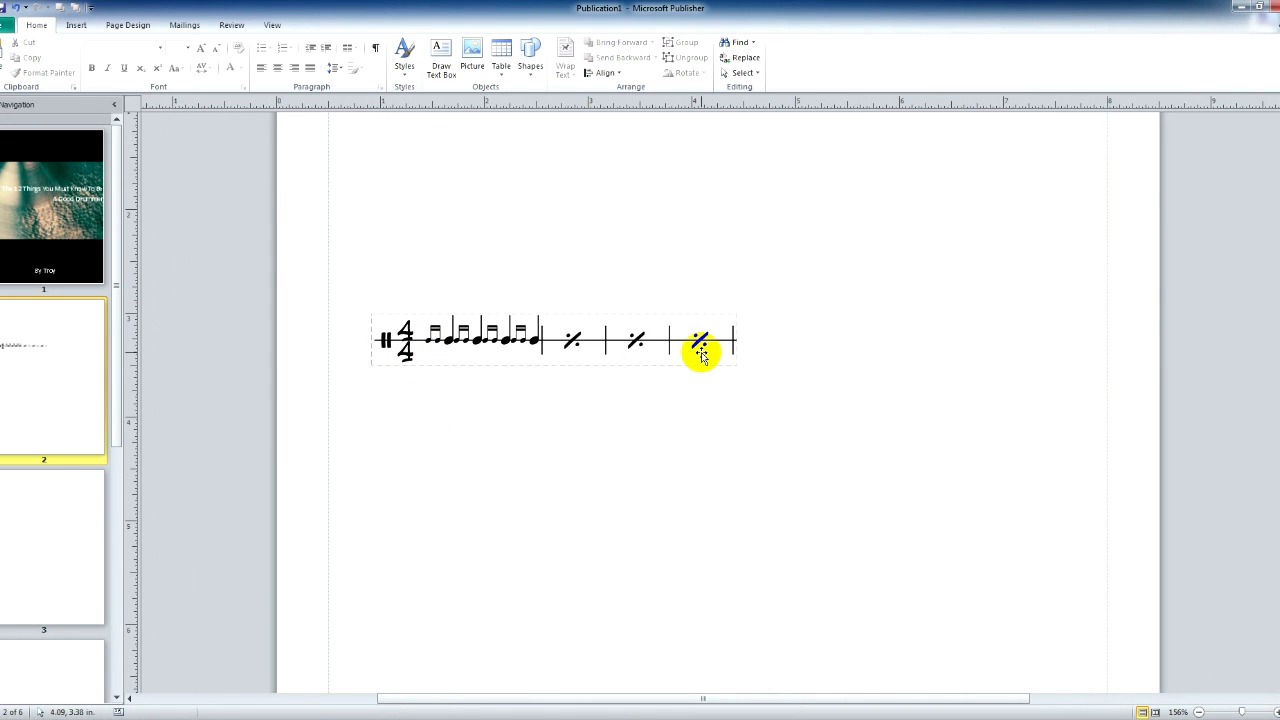
click(441, 50)
mouse_move(424, 445)
mouse_down()
mouse_move(494, 533)
mouse_move(557, 568)
mouse_up()
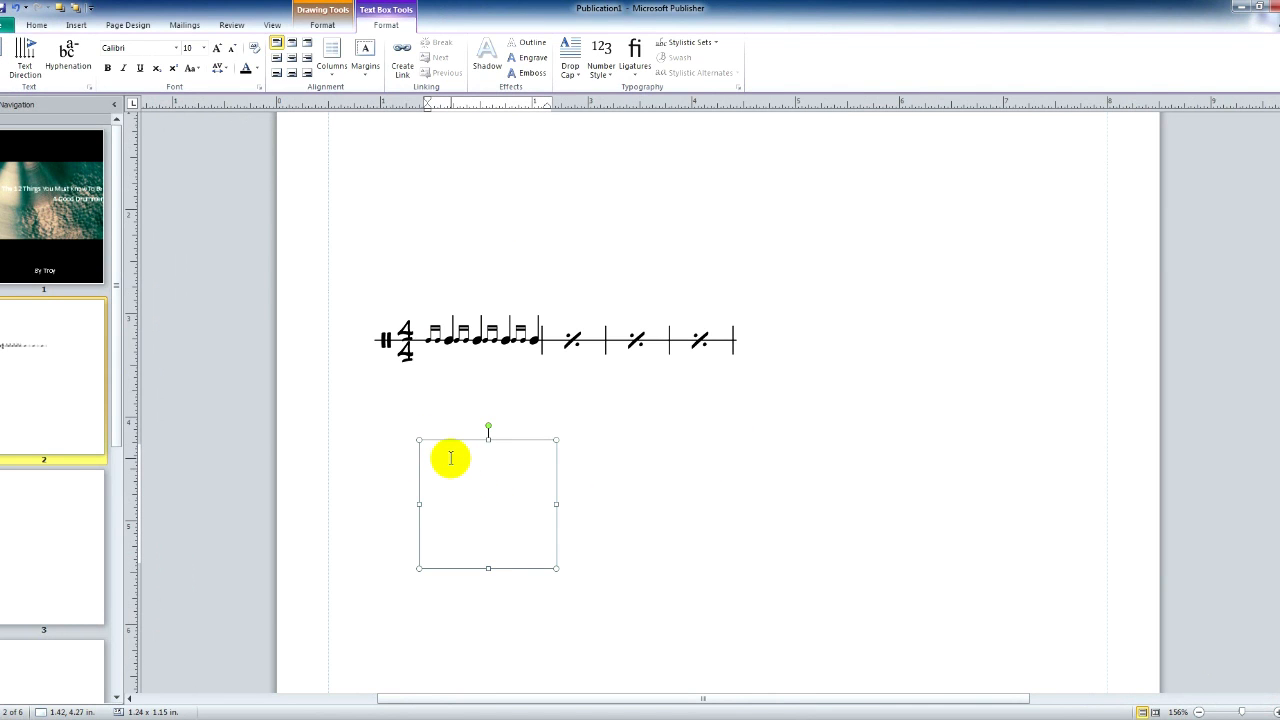
text(R)
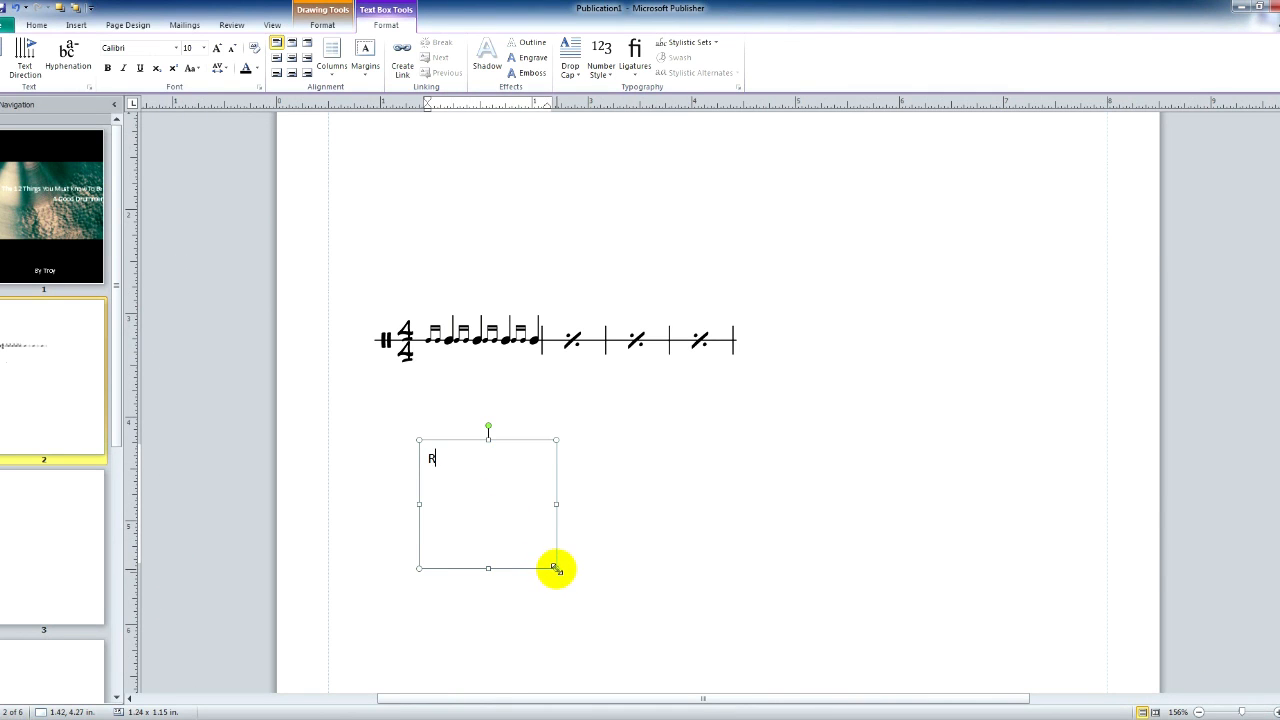
Shrink the R text box to about 0.18 x 0.29 in and place it under the first large note
drag(556, 568, 449, 366)
click(477, 509)
click(476, 458)
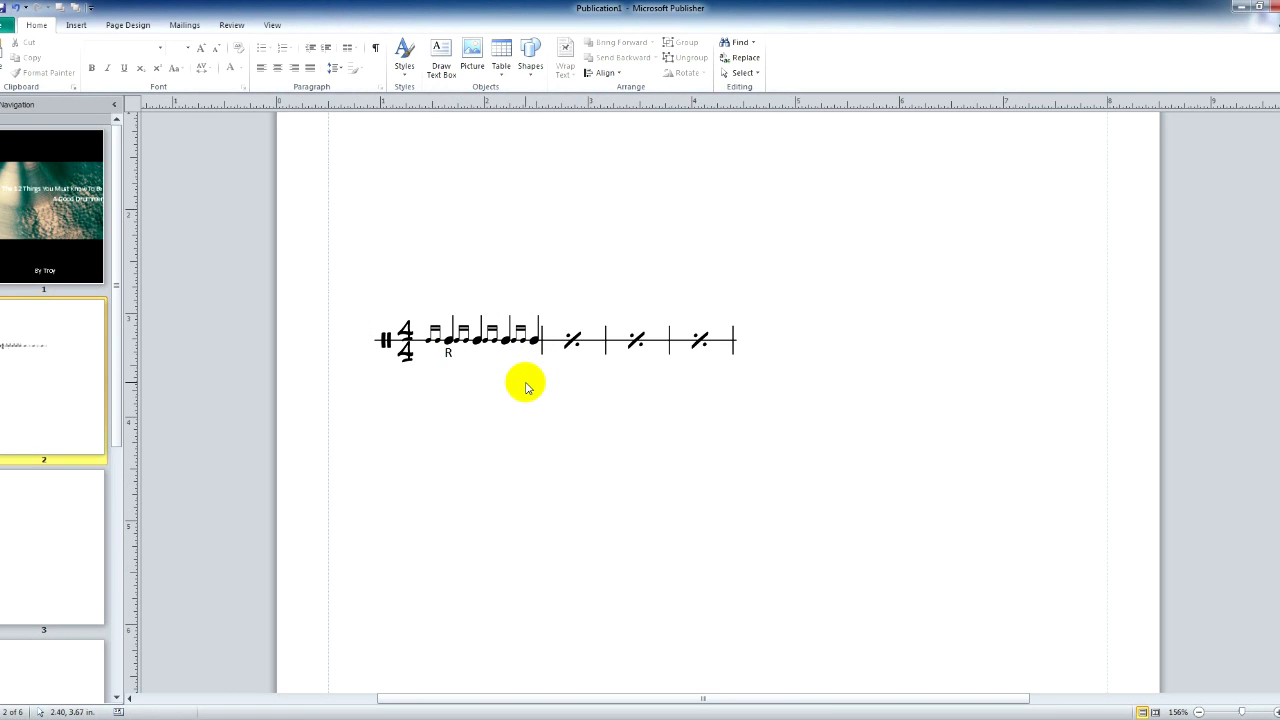
Duplicate the R text box three times and place the copies under the other three large notes of the first measure
click(452, 368)
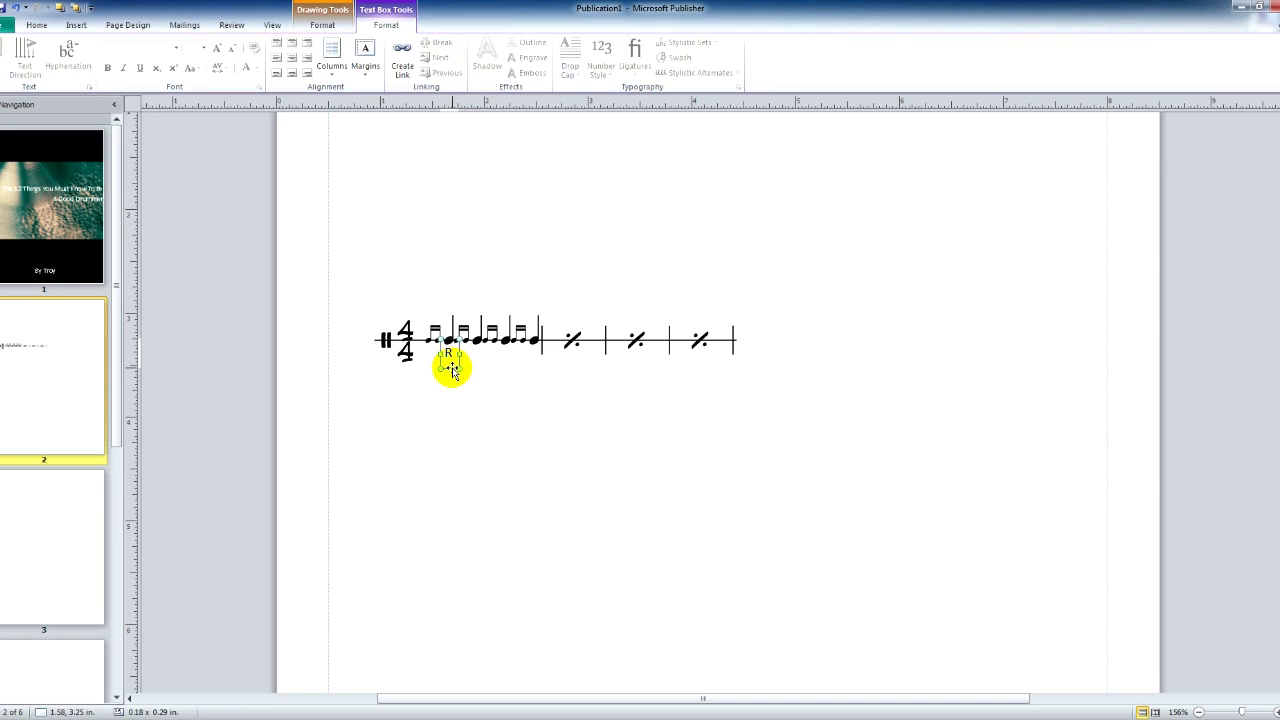
key(ctrl+v)
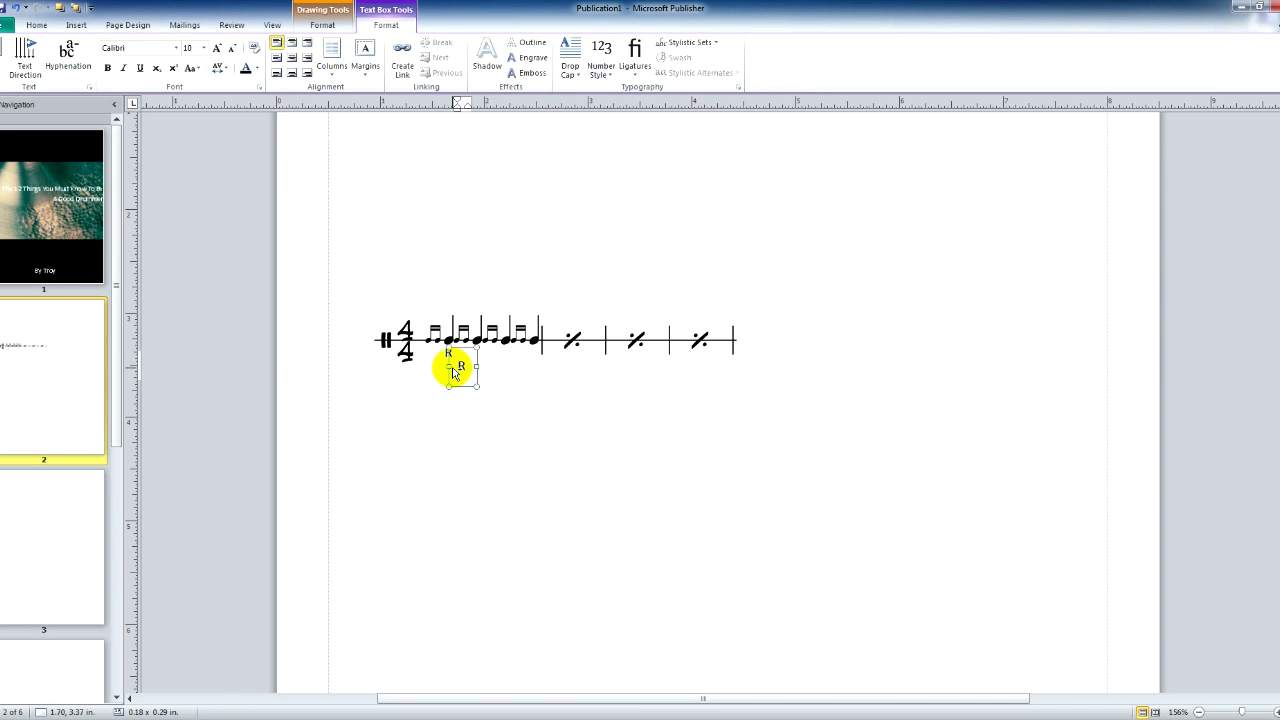
key(ctrl+v)
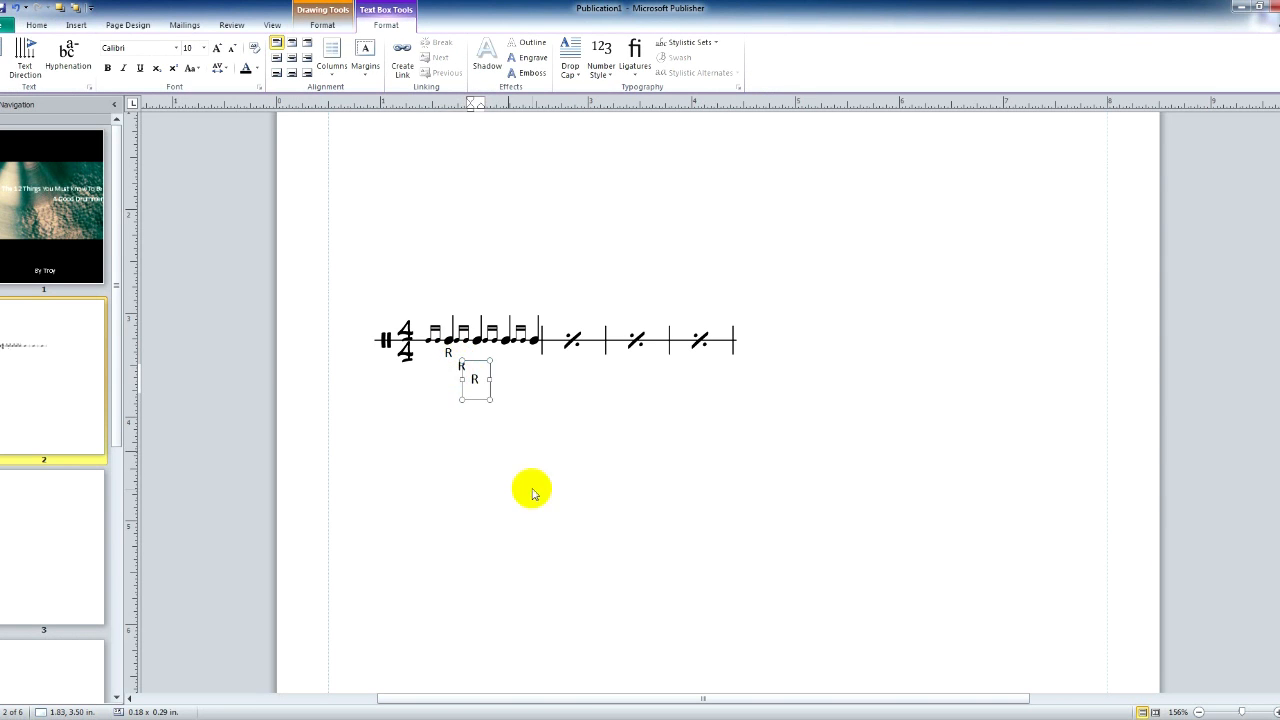
click(480, 430)
mouse_move(476, 396)
mouse_down()
mouse_move(543, 368)
mouse_move(508, 363)
mouse_move(489, 418)
mouse_move(481, 372)
mouse_up()
click(463, 378)
click(505, 522)
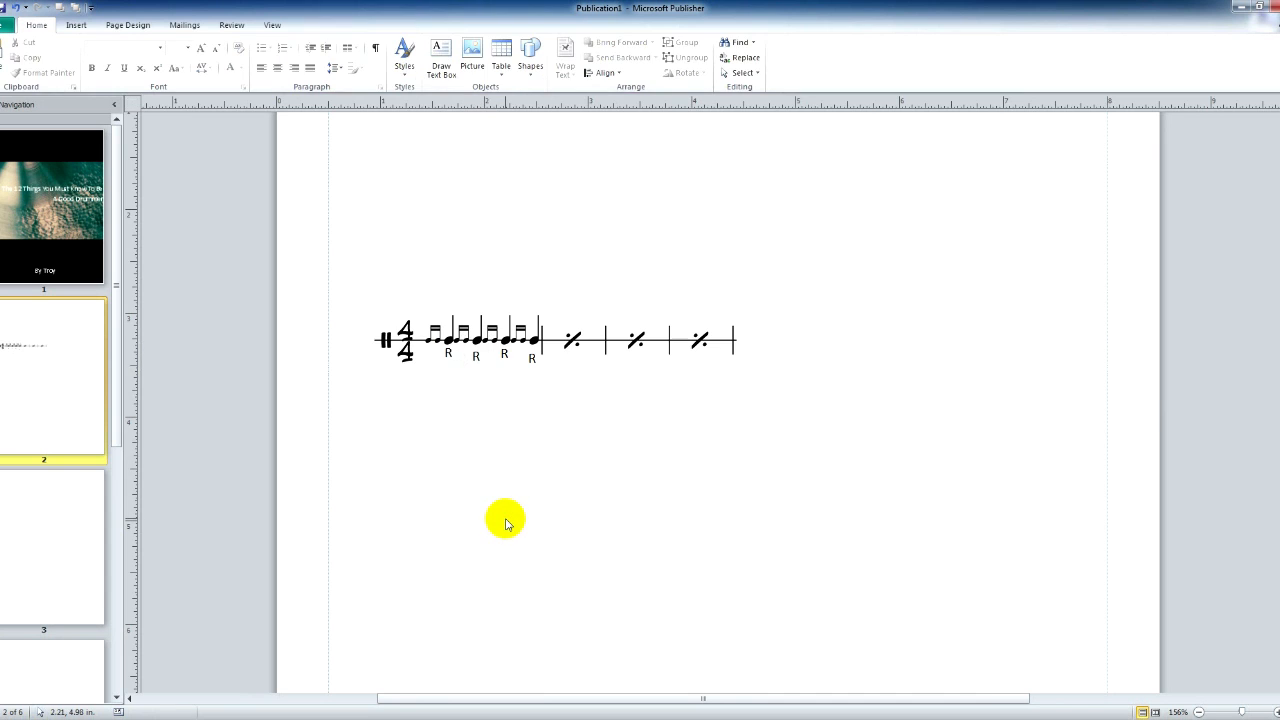
Select the four R text boxes together and align them in one straight horizontal row beneath the notes
mouse_move(588, 431)
mouse_down()
mouse_move(514, 374)
mouse_move(437, 340)
mouse_up()
click(528, 240)
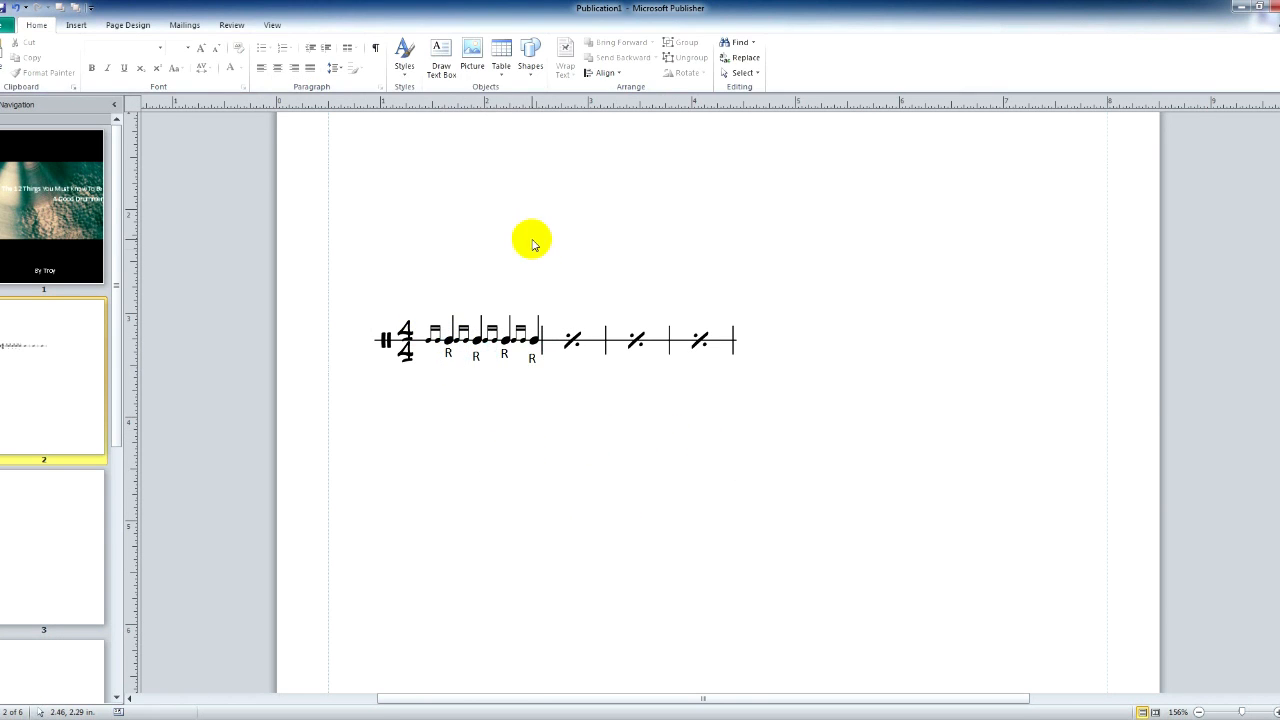
drag(589, 404, 425, 336)
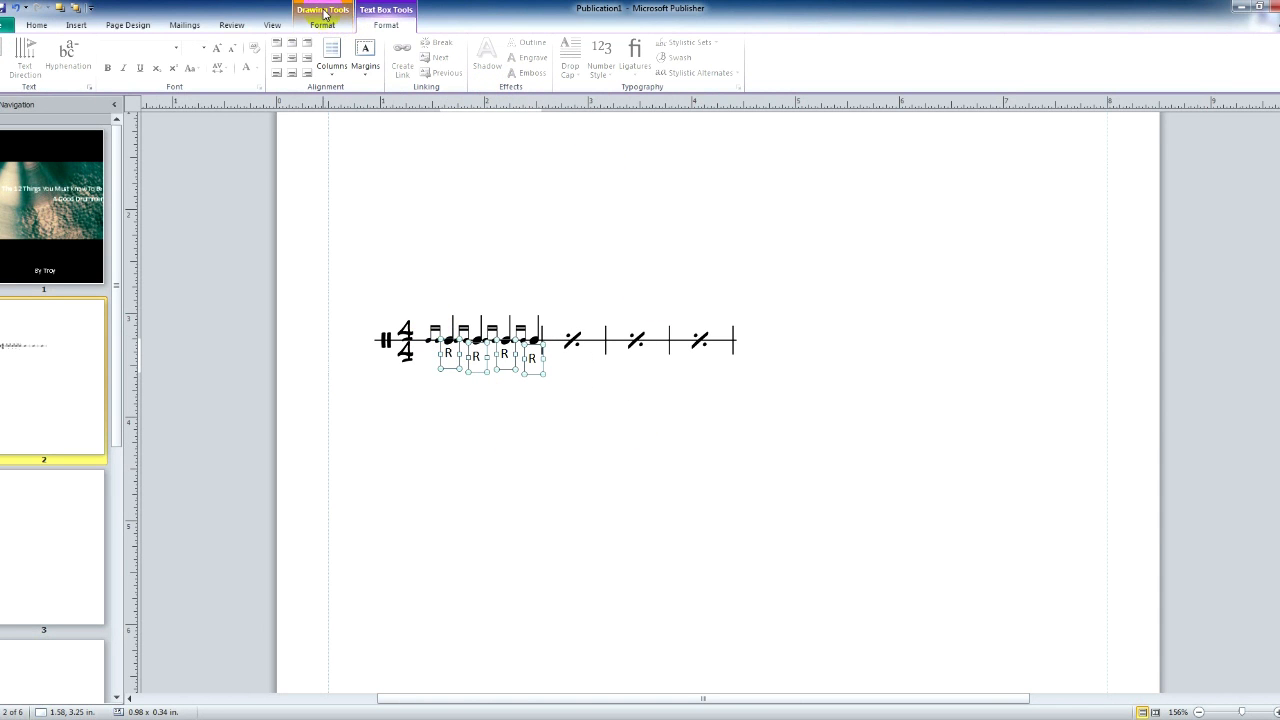
click(322, 22)
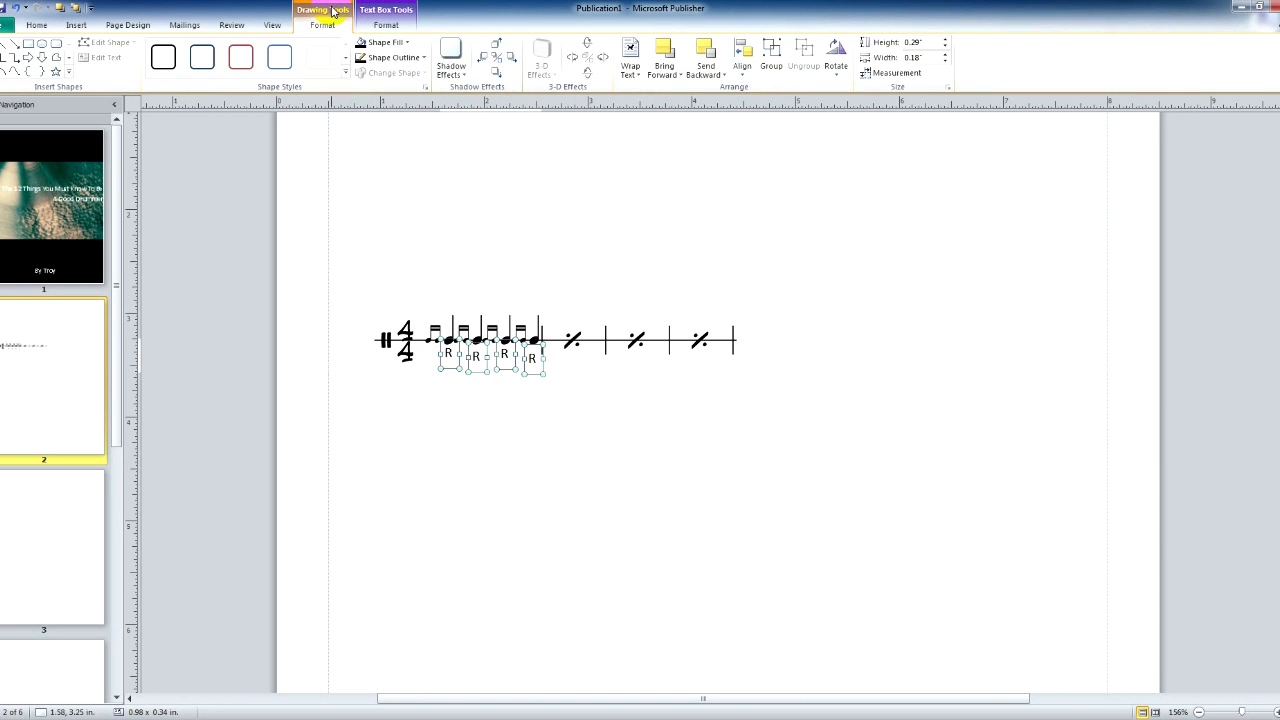
click(744, 62)
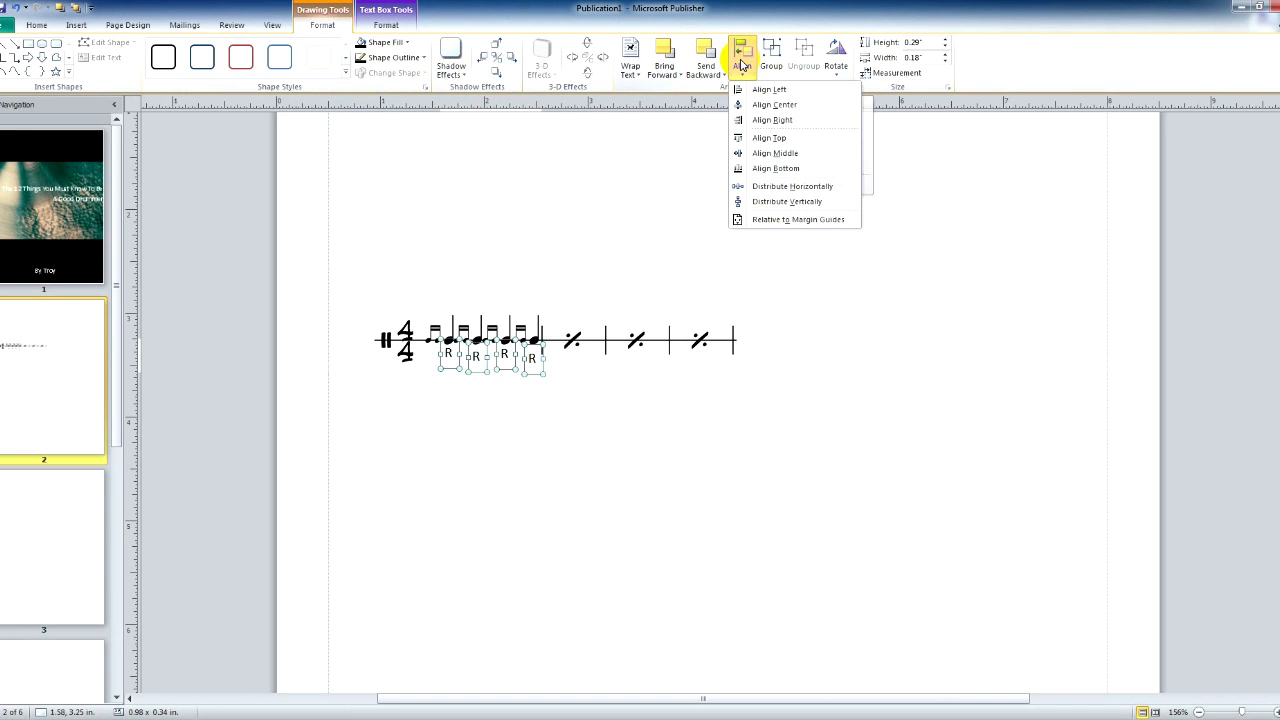
click(768, 137)
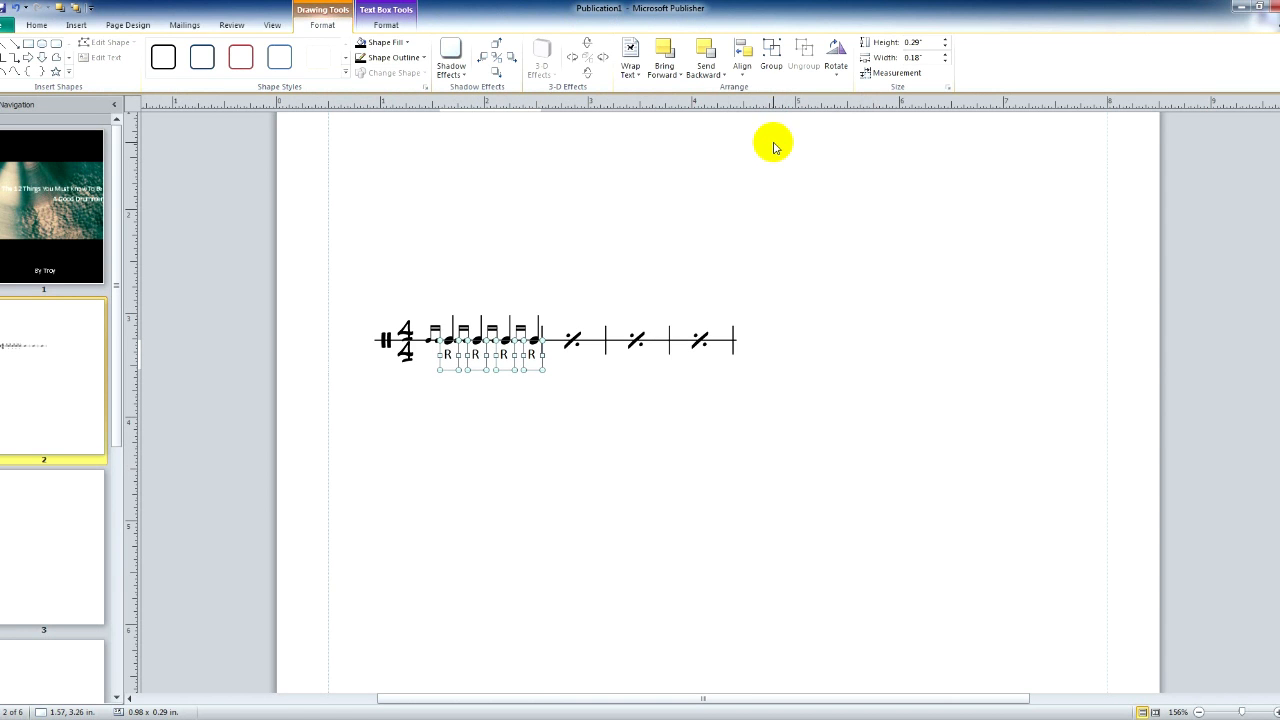
click(675, 499)
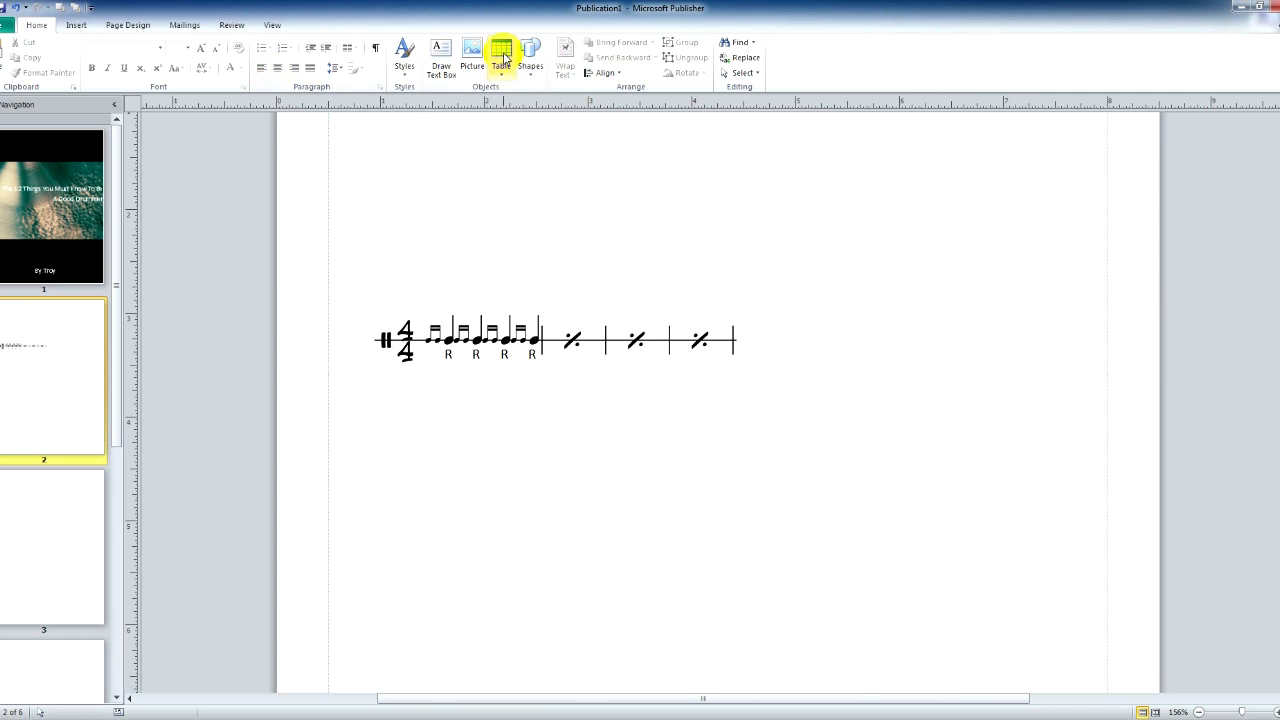
Add a title text box, about 2.11 x 0.28 in, just above the notation, with the author's first name in possessive form and "Drag's"
click(441, 56)
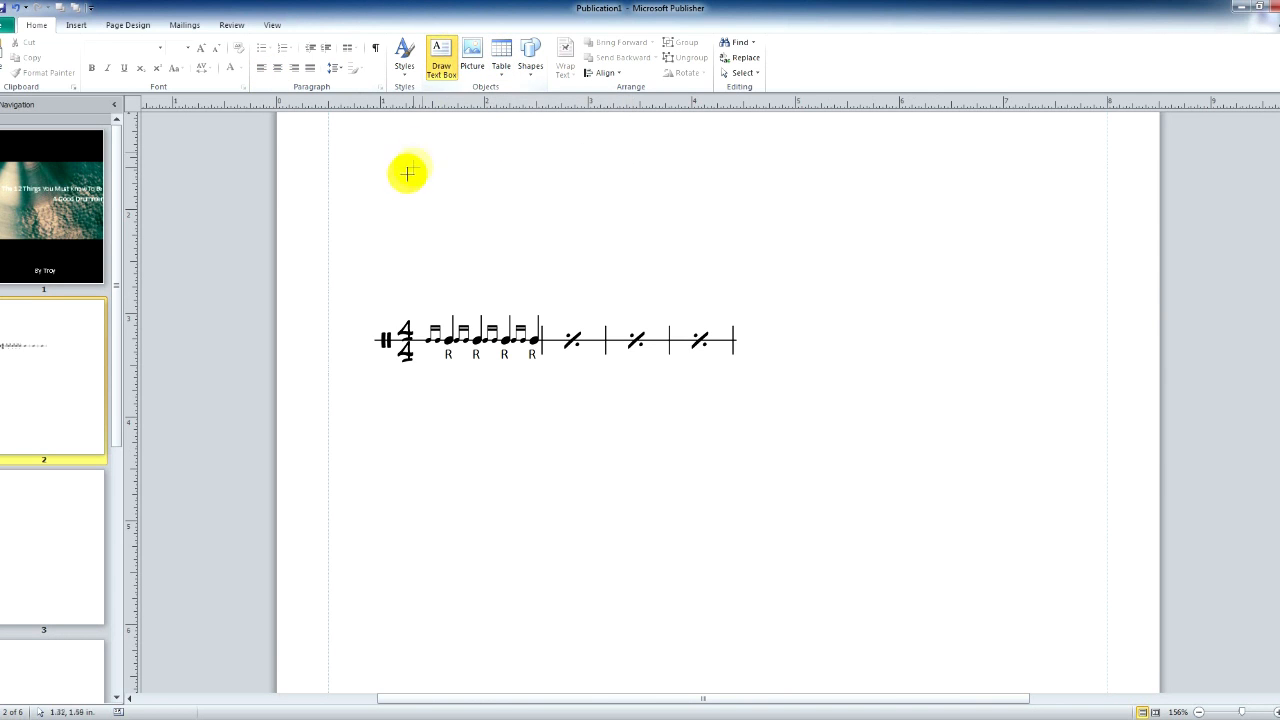
drag(365, 234, 648, 289)
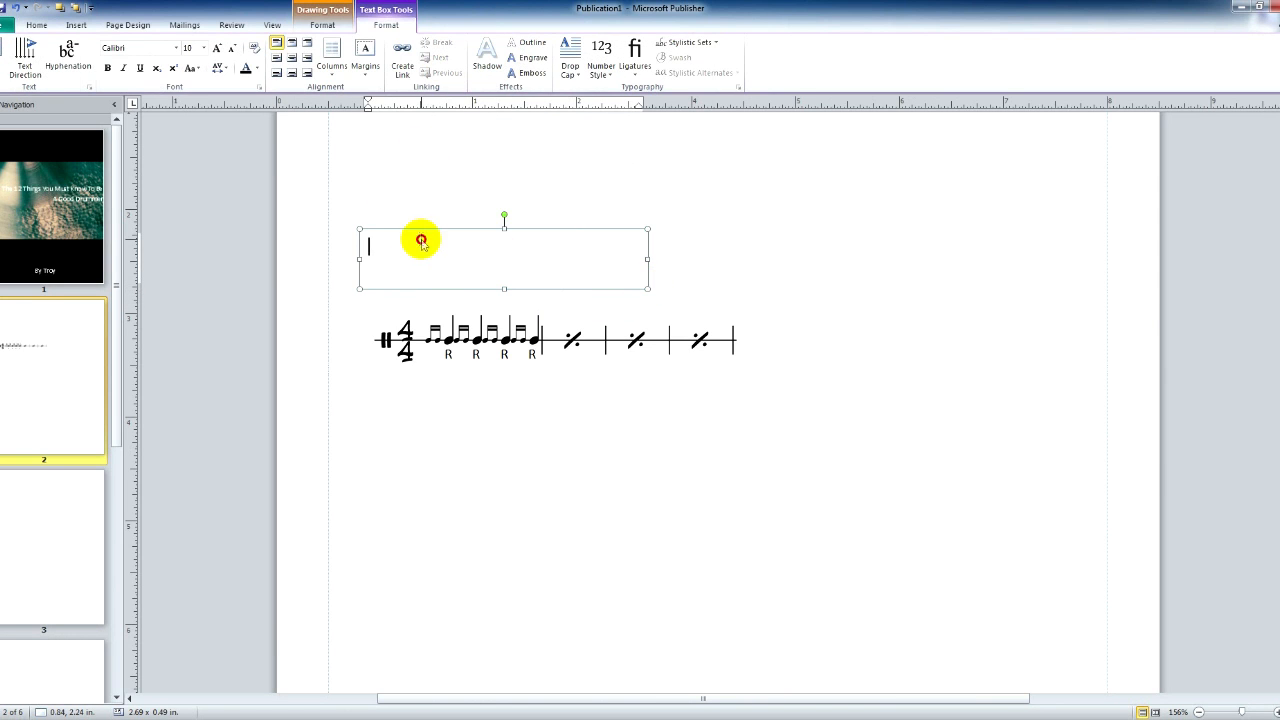
text(Troy’s Drag’s)
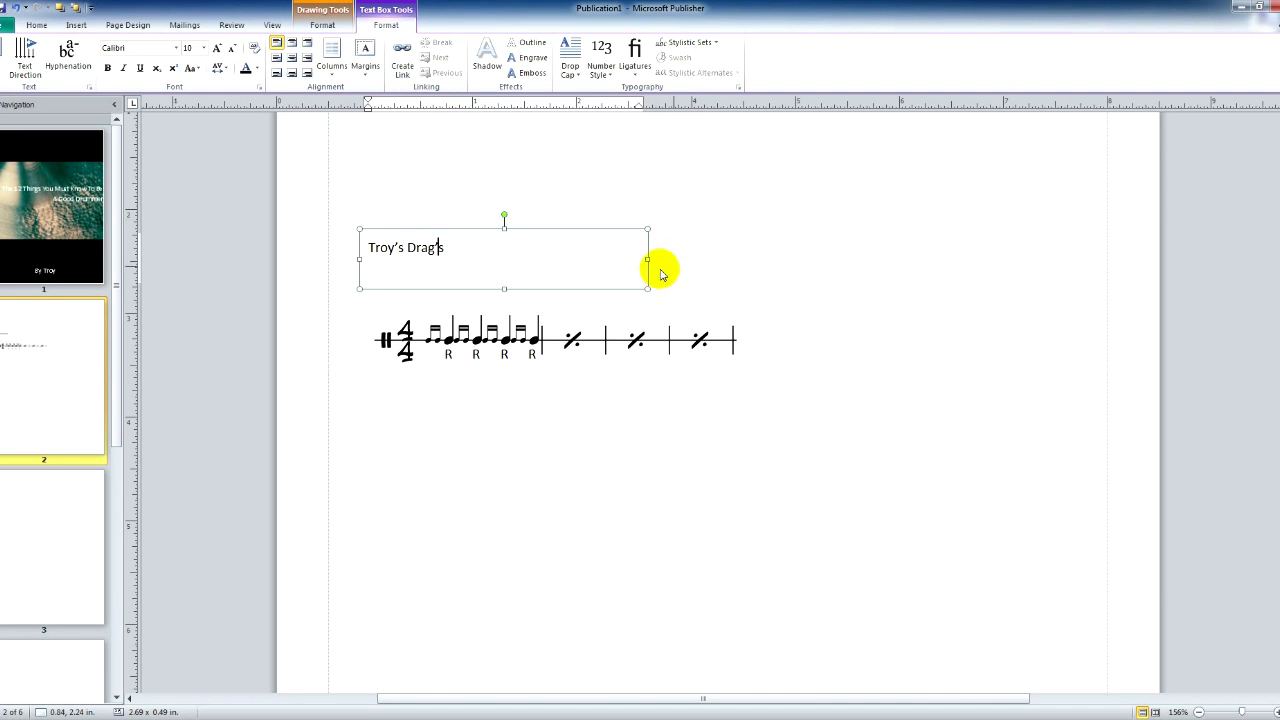
drag(647, 288, 583, 268)
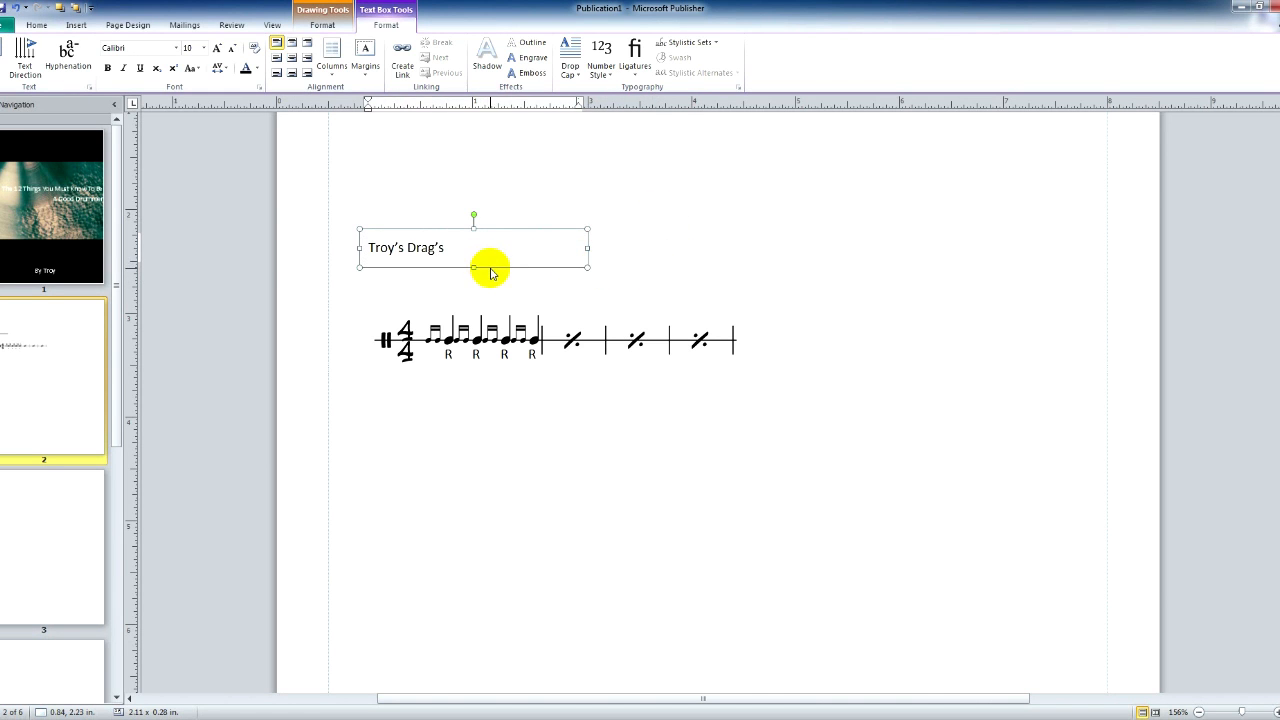
drag(490, 267, 380, 292)
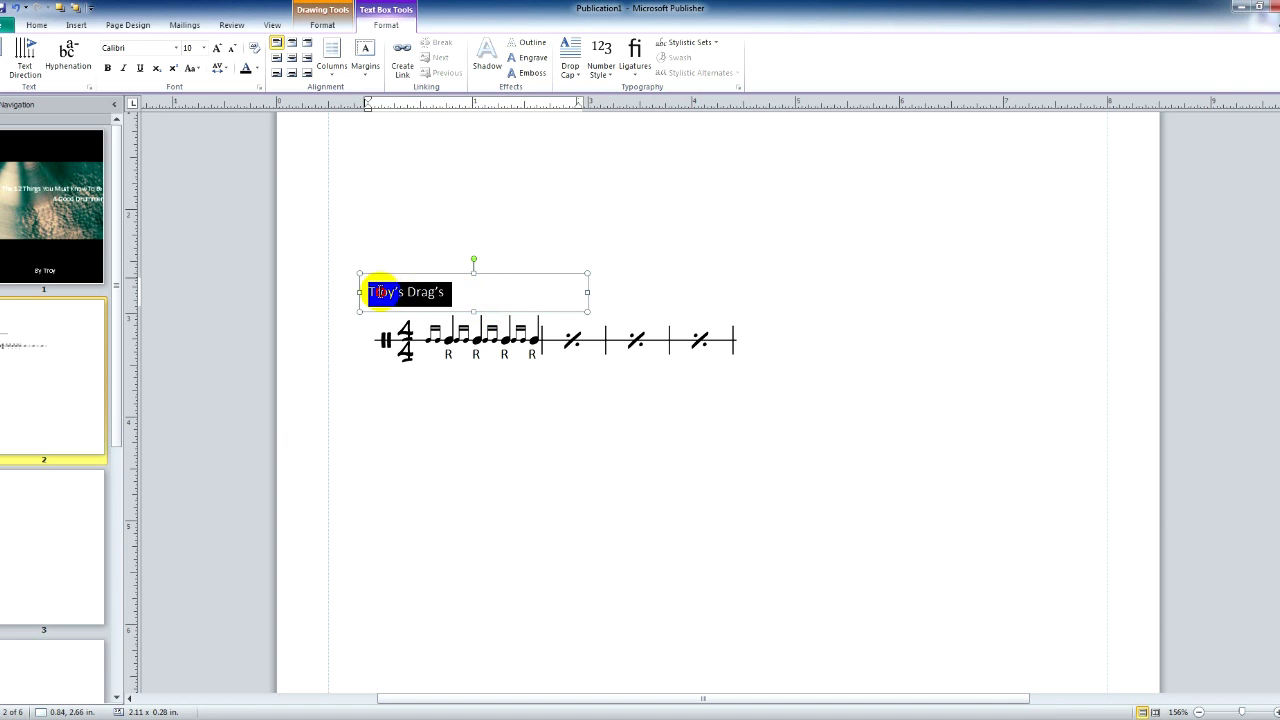
Set the font of the title above the notation to Avenir 35 Light
click(177, 50)
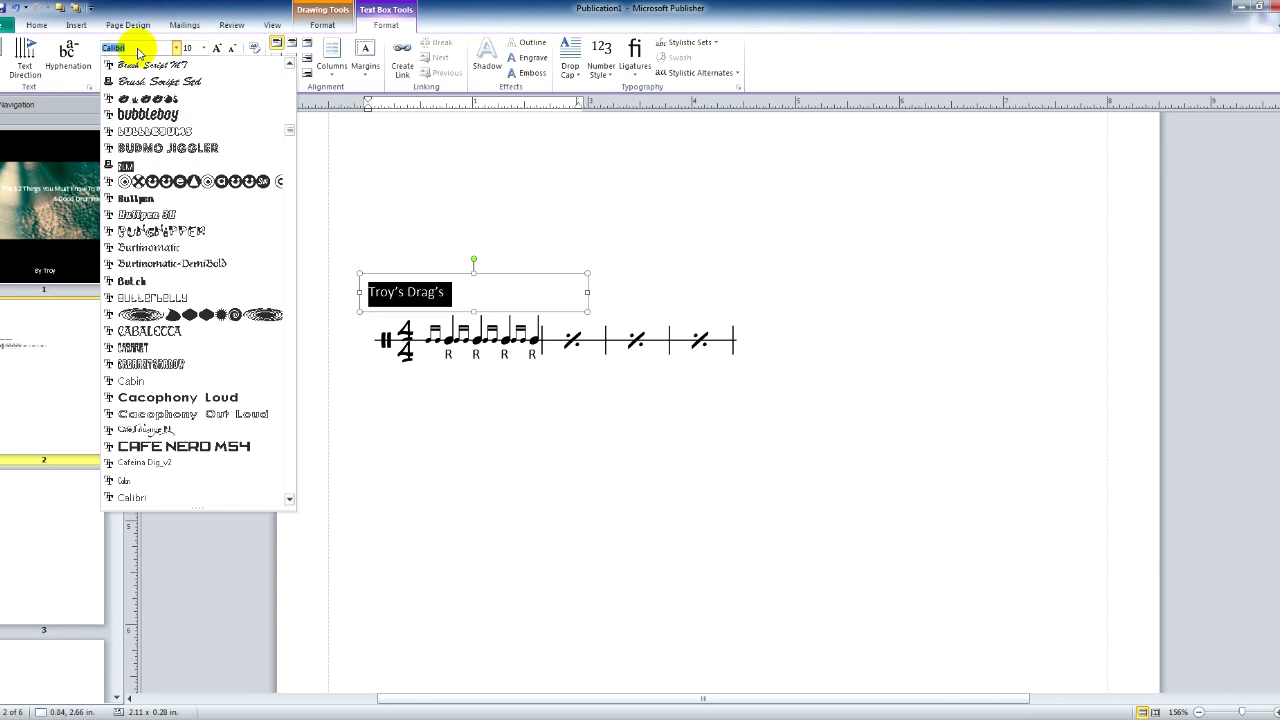
text(Avenir 35 Light)
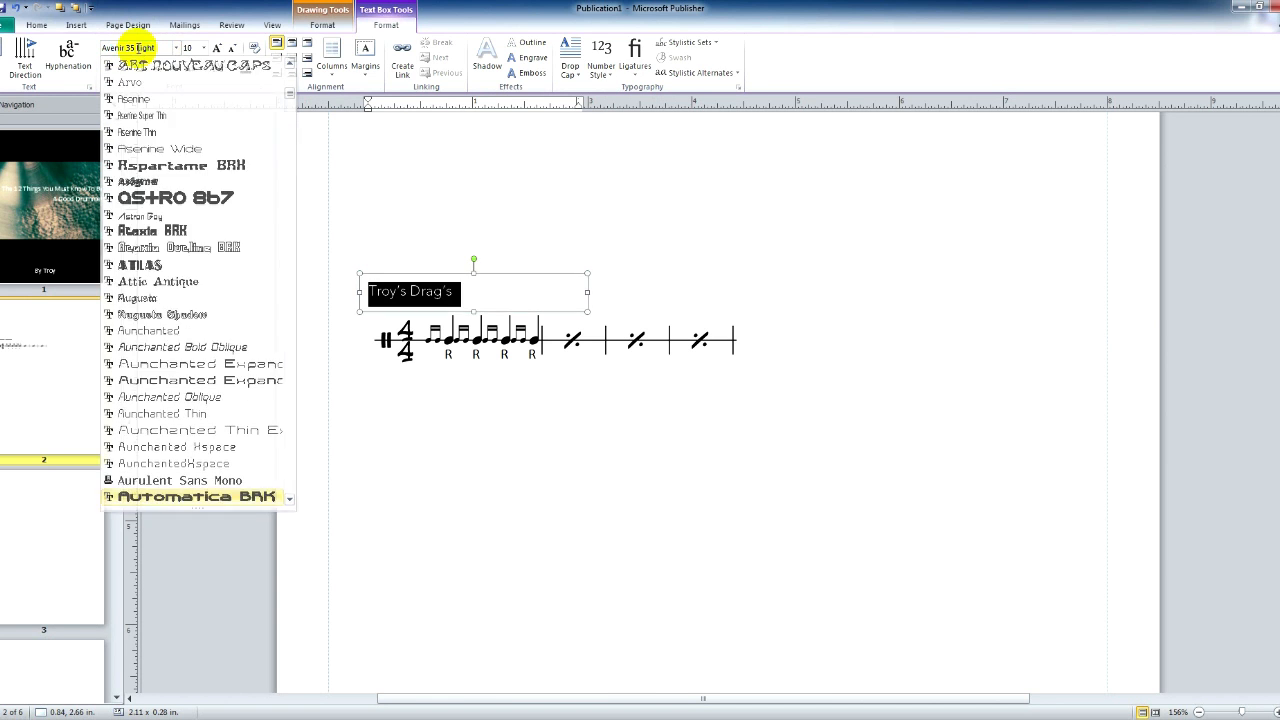
key(Return)
click(409, 486)
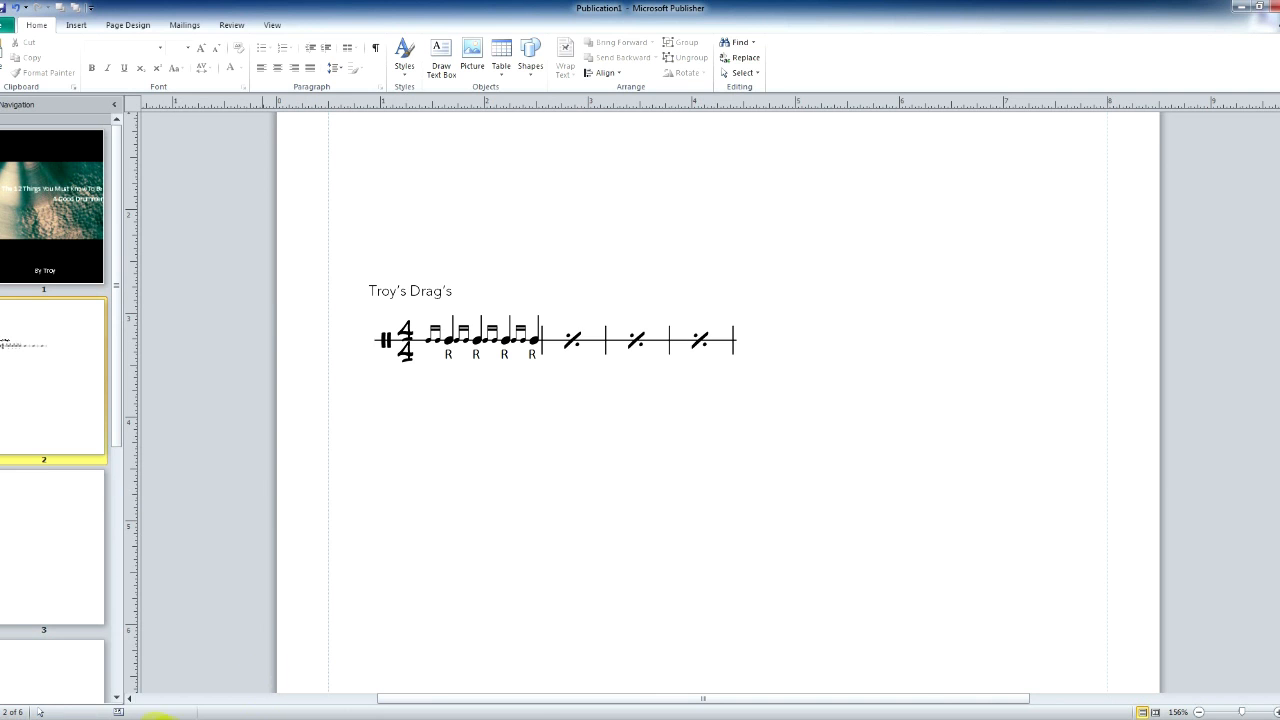
Switch to Finale and use the Graphics tool to frame the first two measures of the sixth staff with a tight selection
click(132, 719)
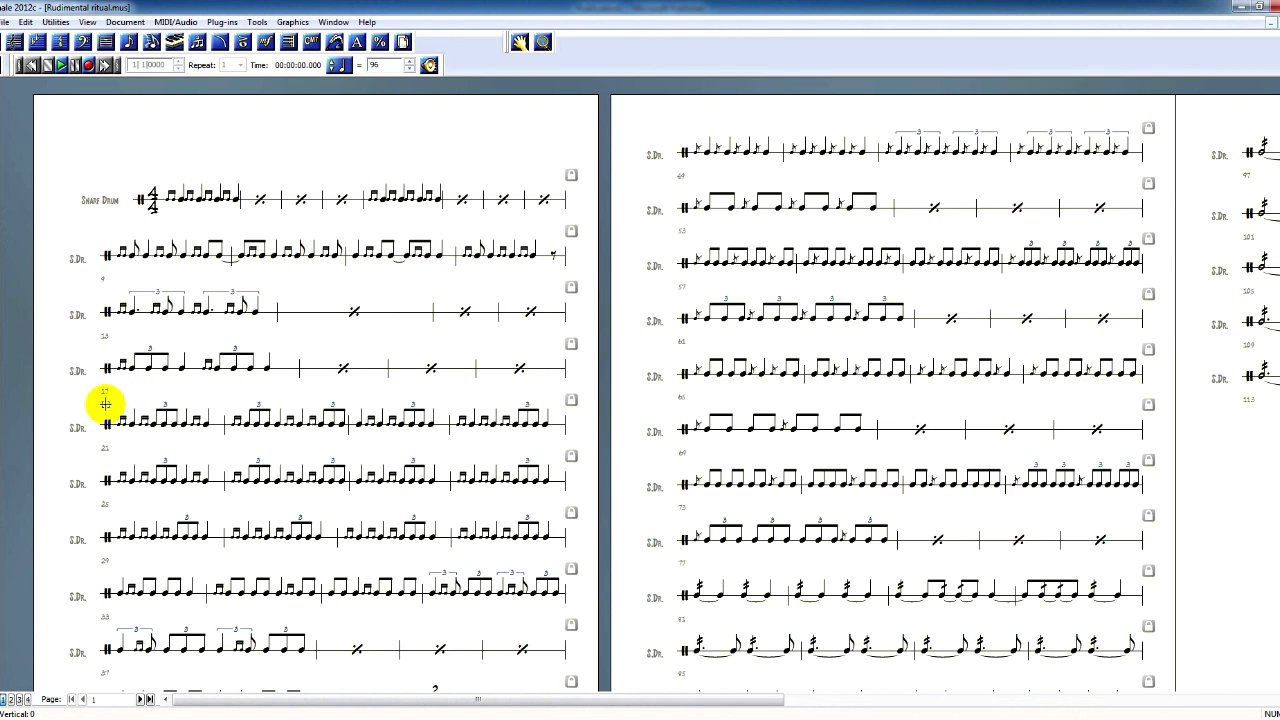
click(259, 23)
mouse_move(272, 40)
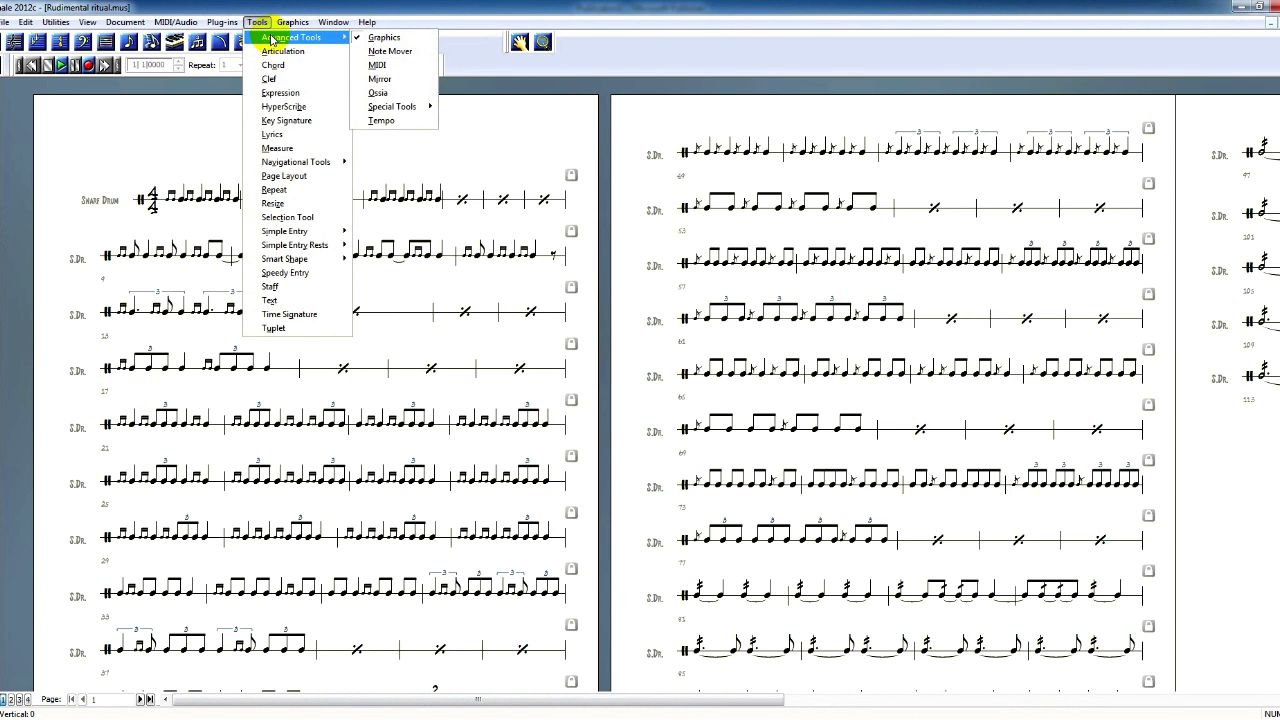
click(382, 37)
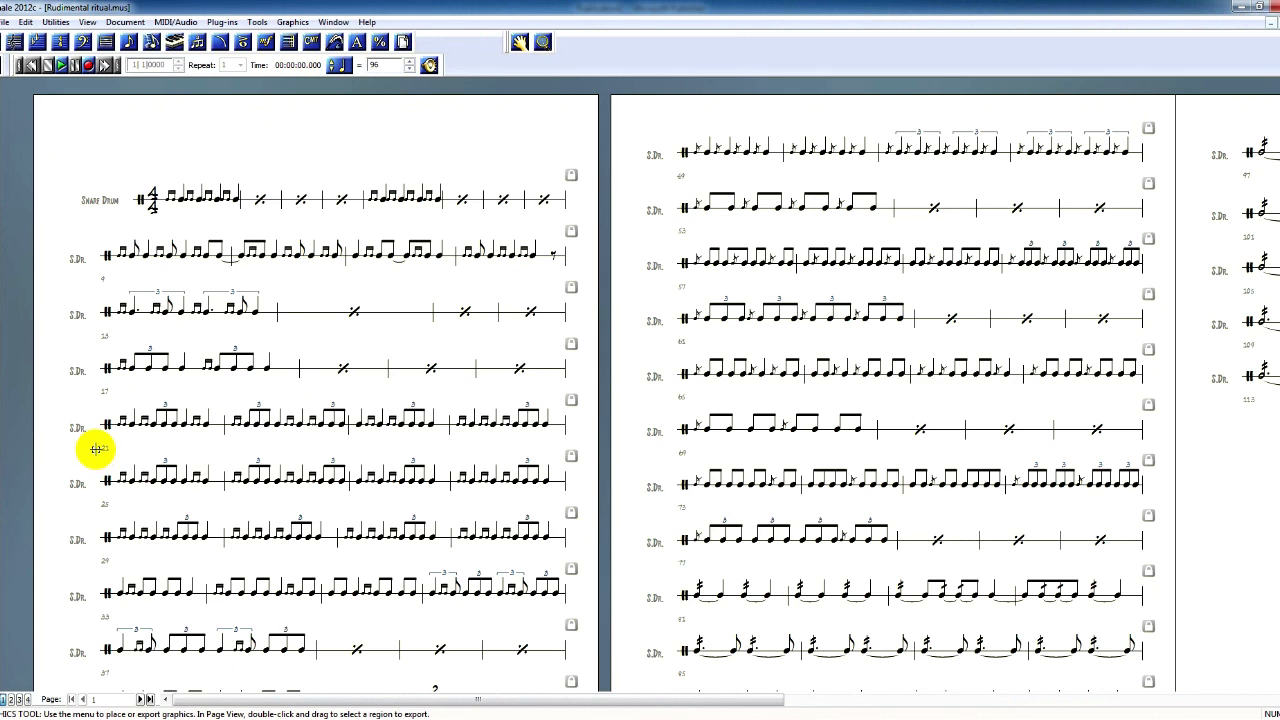
drag(96, 450, 352, 509)
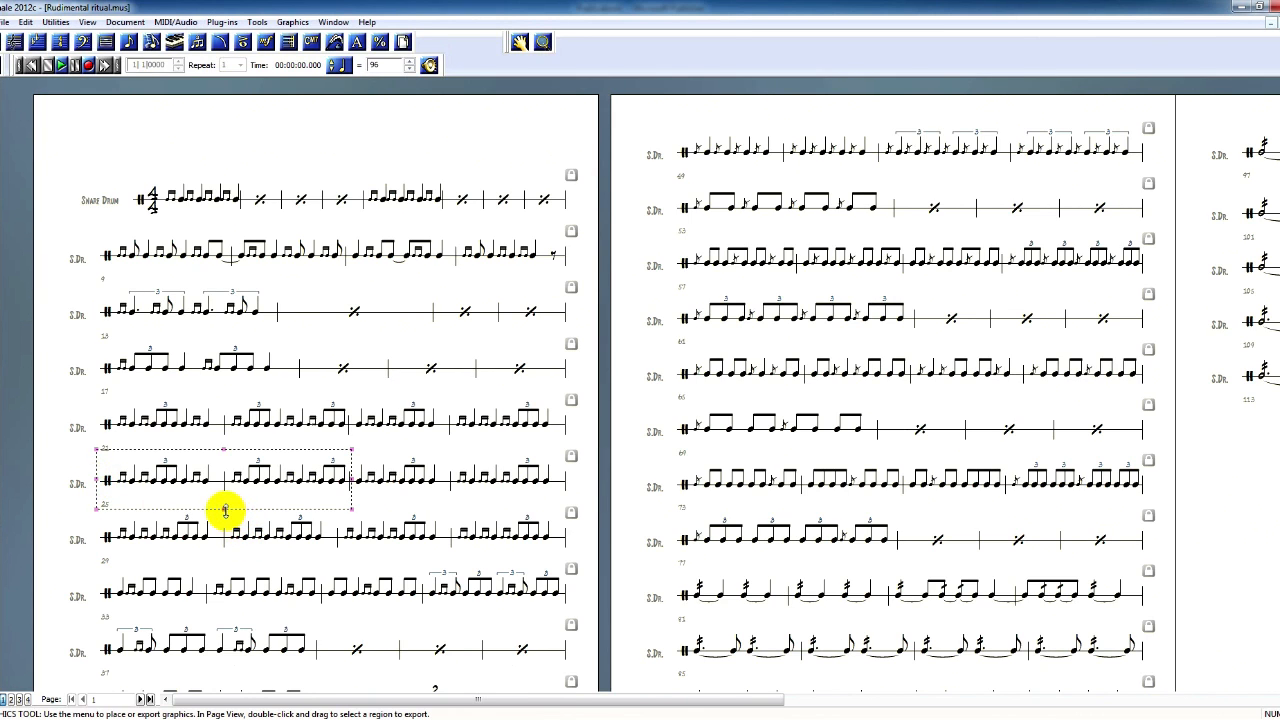
drag(224, 496, 224, 493)
drag(223, 449, 223, 456)
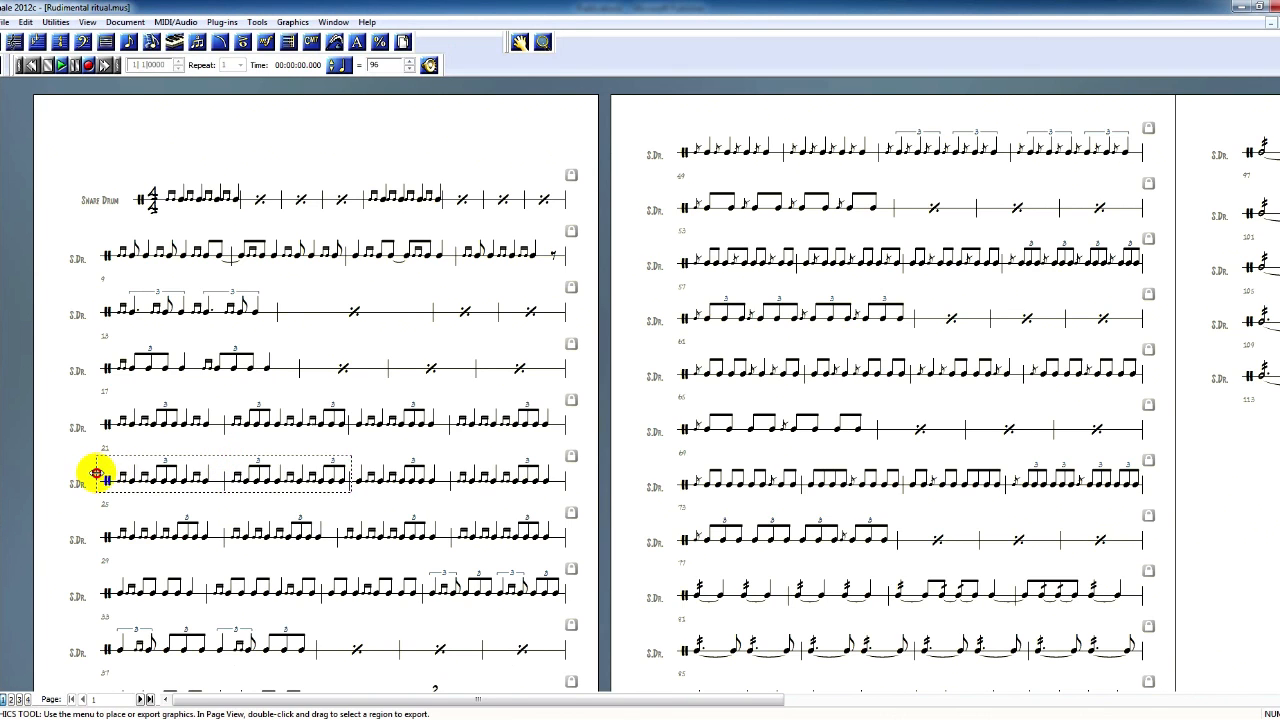
Export the framed two measures as a PNG at 1200 resolution, saved as 4 in the DT Finale Files folder
click(293, 22)
click(301, 40)
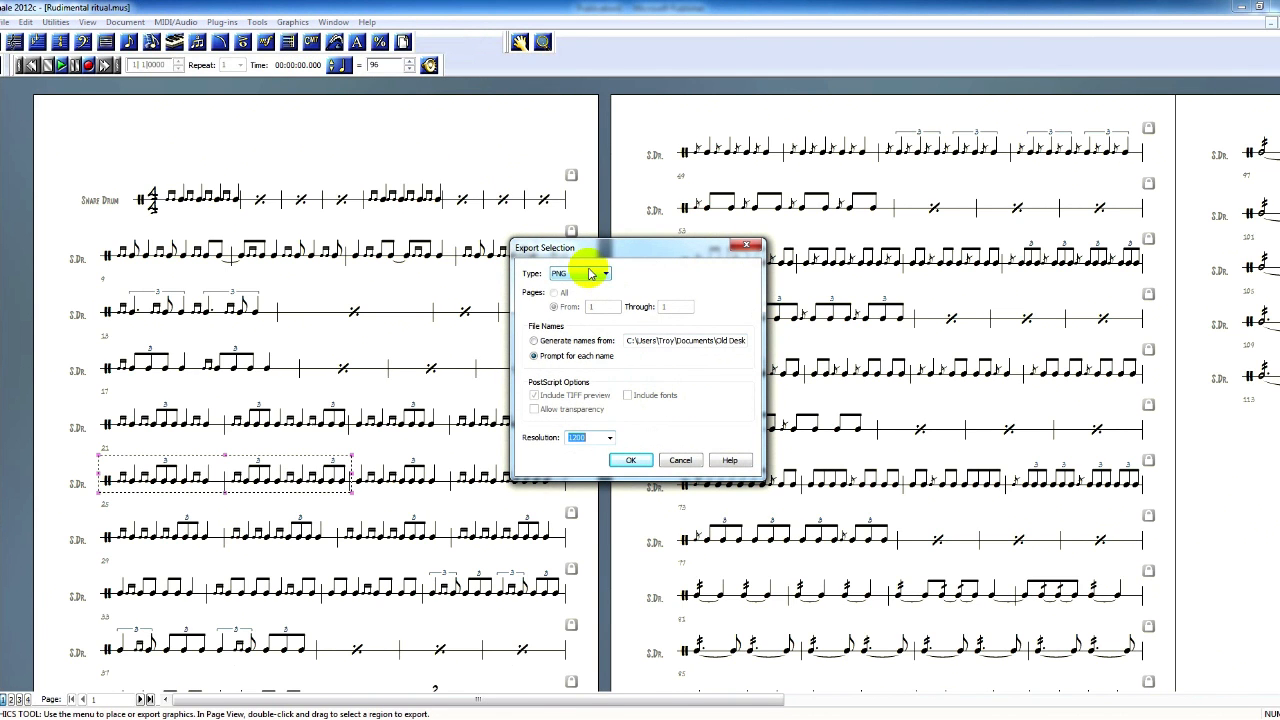
click(626, 461)
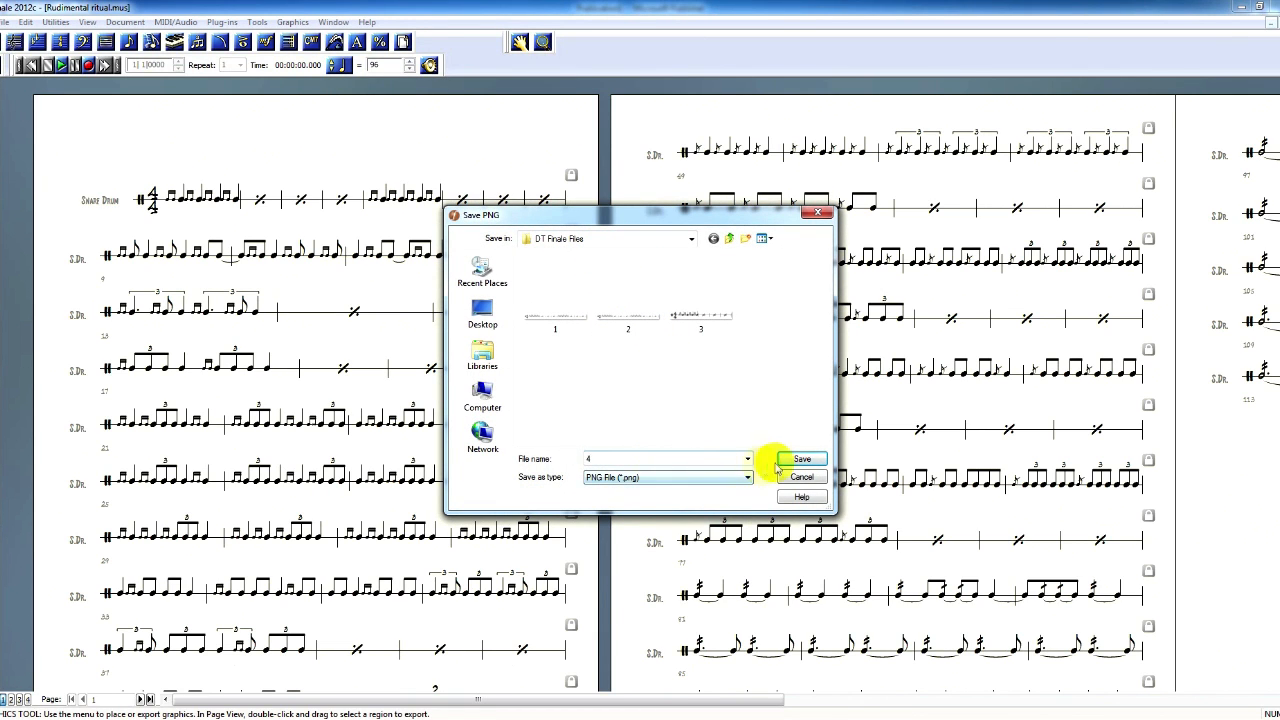
click(802, 461)
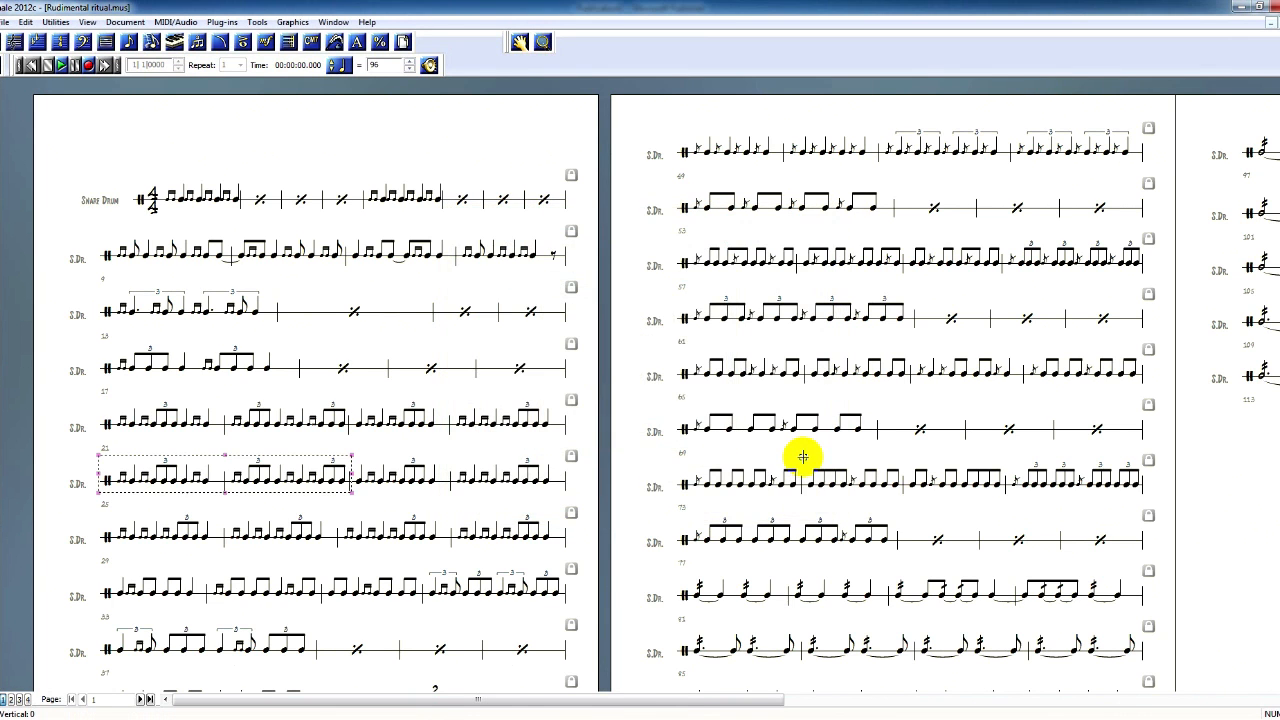
Place image 4 from the DT Finale Files folder on page 2 in Publisher, below the first notation at about 0.91, 4.16 in
click(1240, 8)
click(1243, 8)
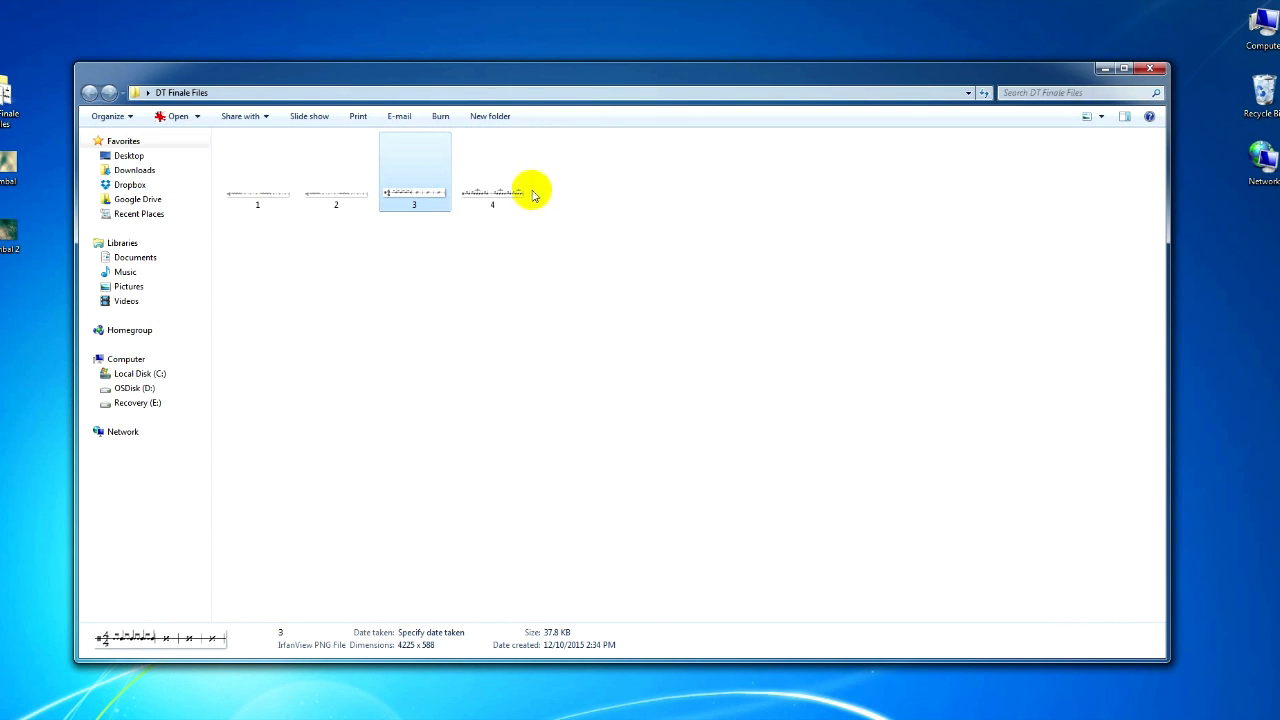
drag(505, 196, 510, 486)
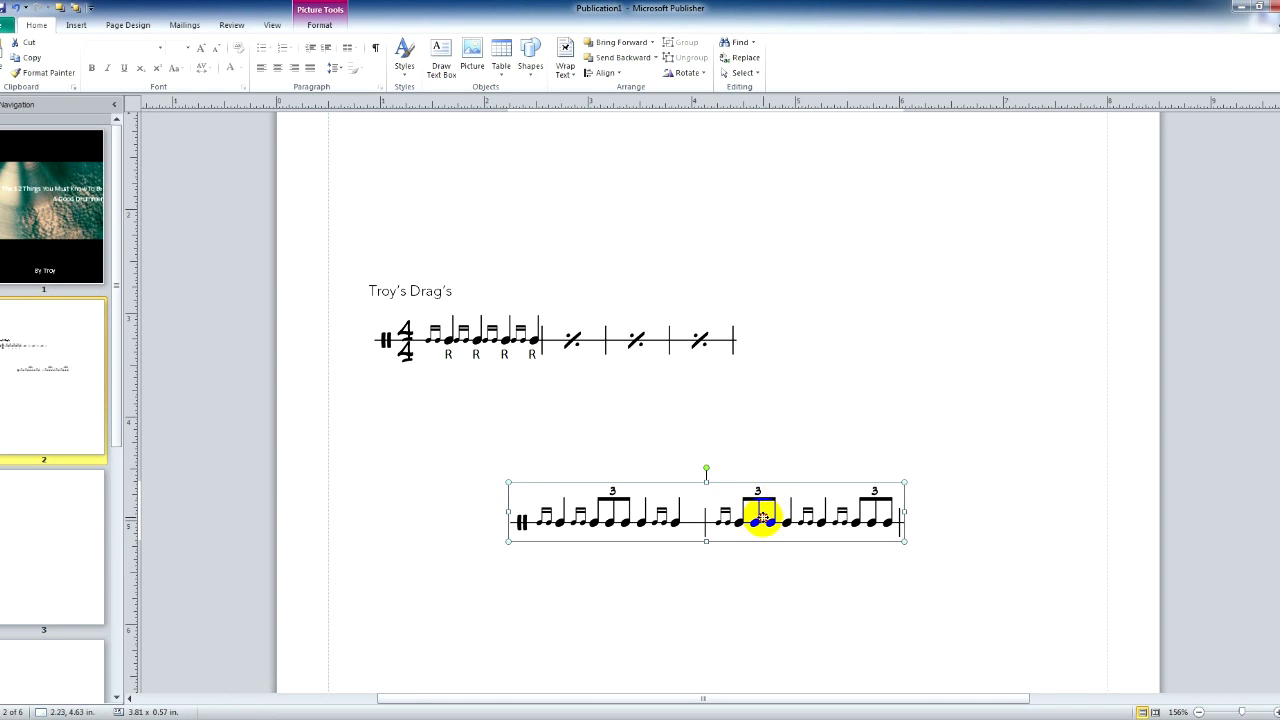
drag(762, 517, 626, 474)
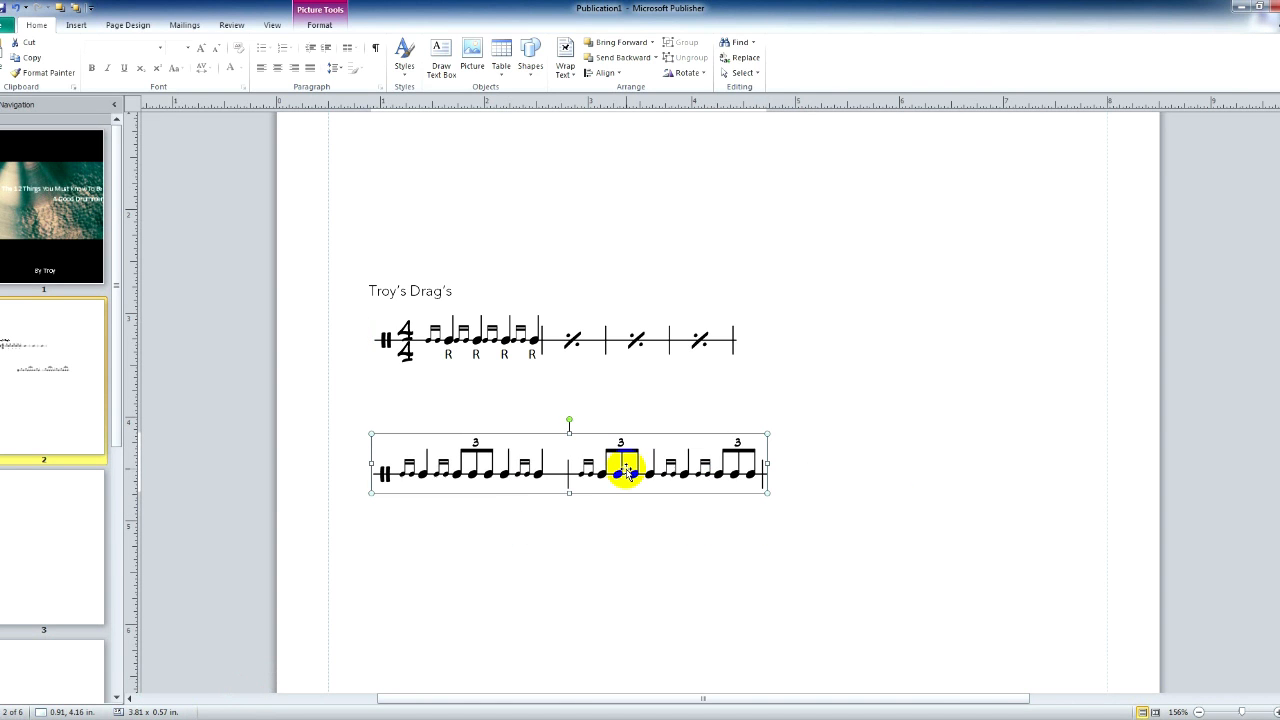
Try to crop a sliver off the right edge of the second notation picture on page 2
click(840, 360)
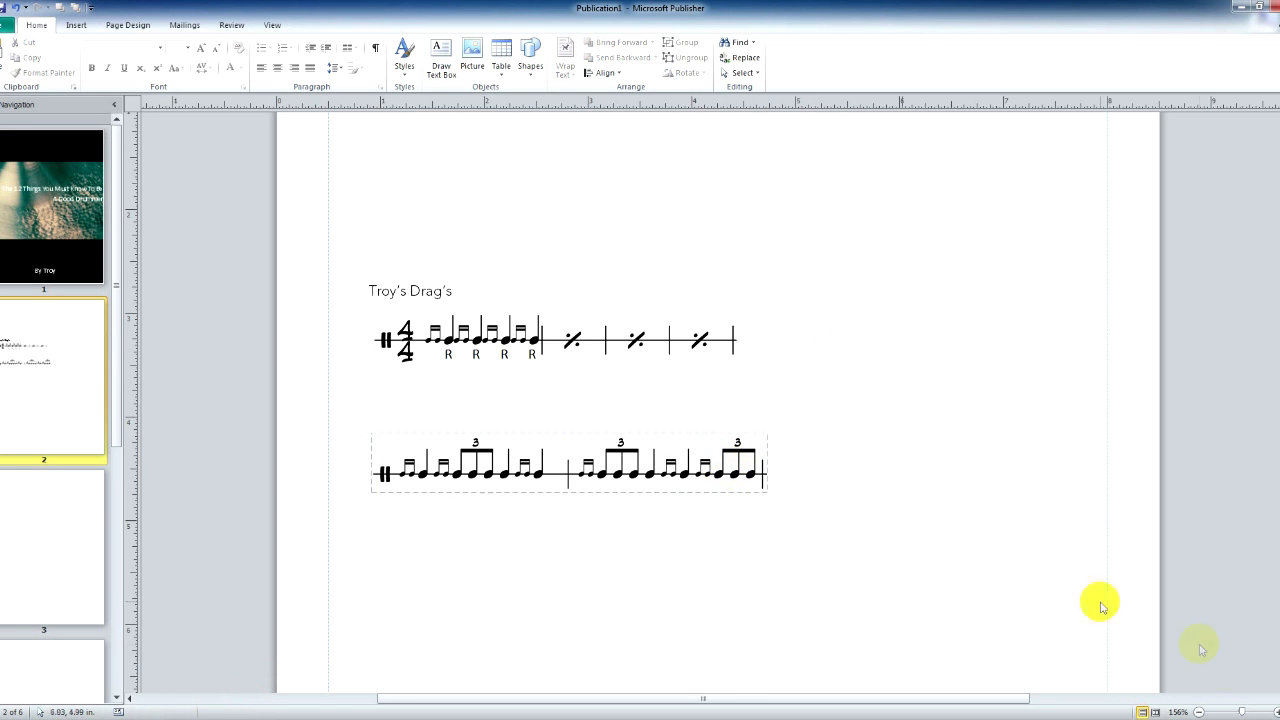
click(1271, 710)
click(1271, 710)
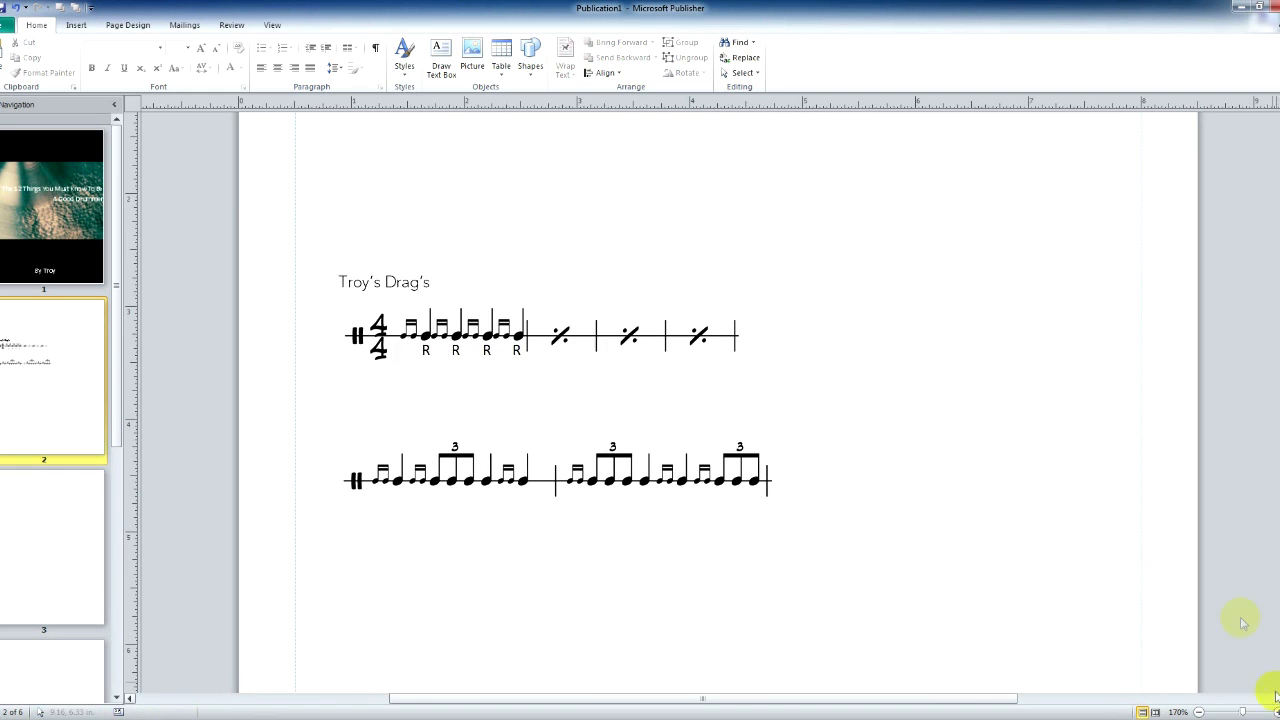
right_click(689, 483)
click(697, 461)
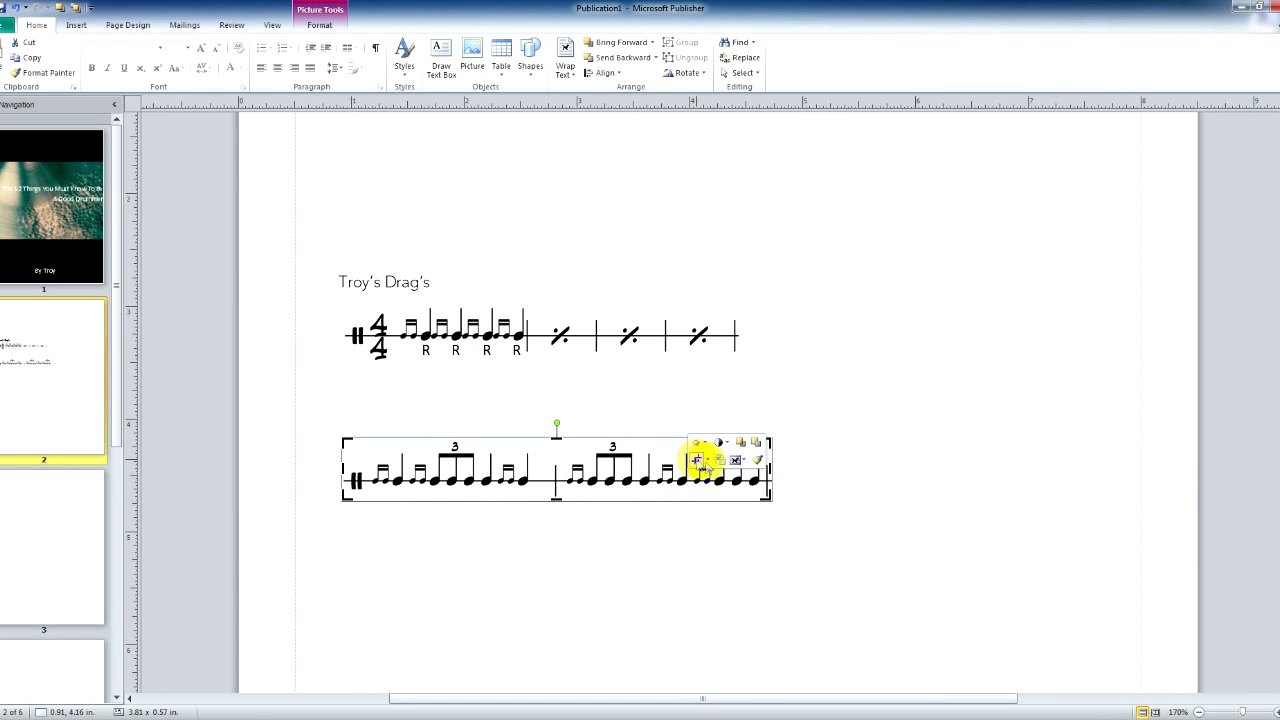
drag(771, 467, 767, 469)
click(847, 468)
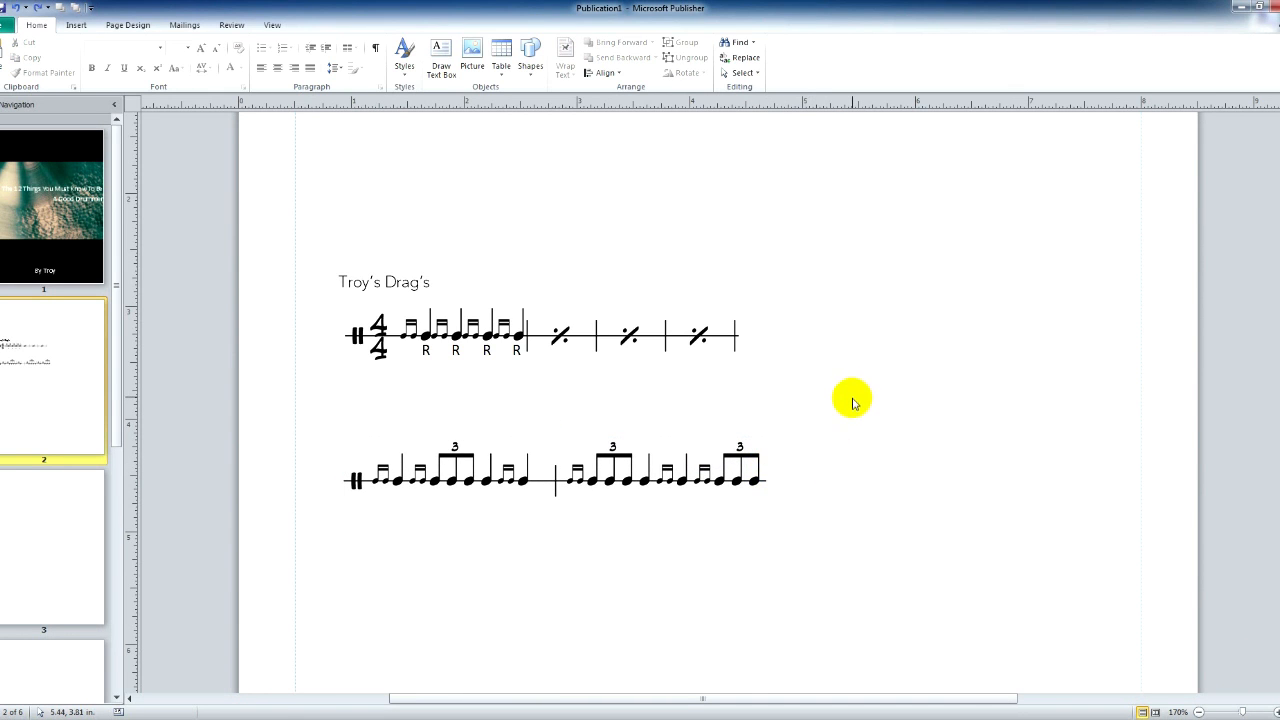
Crop the right edge of the second notation picture to about 3.77 in wide, keeping a thin final bar line
click(760, 472)
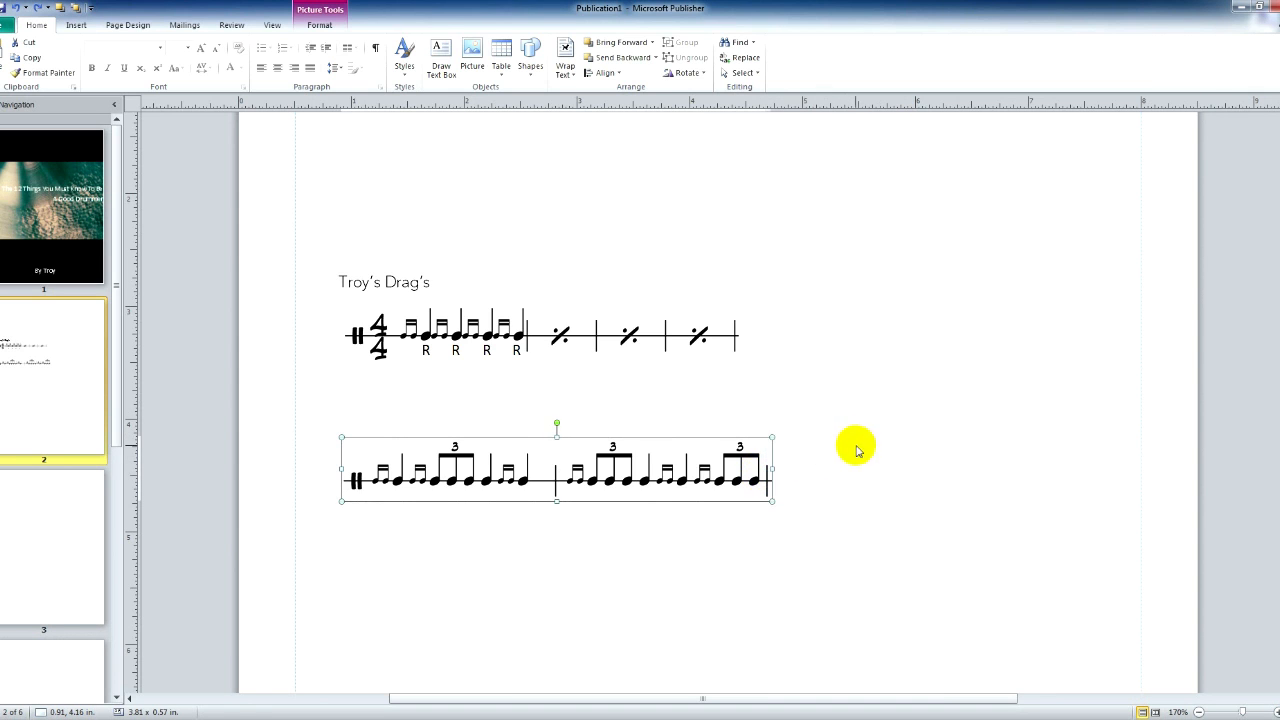
right_click(722, 474)
click(730, 452)
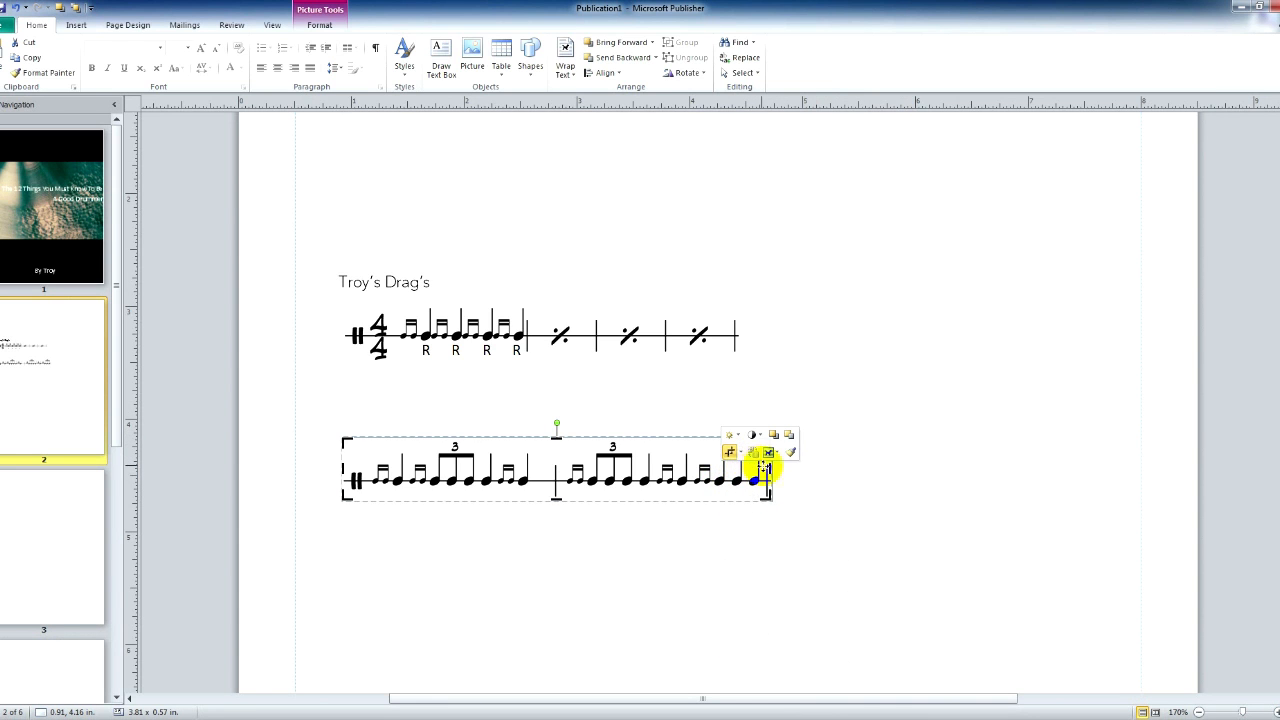
drag(770, 468, 766, 470)
click(826, 462)
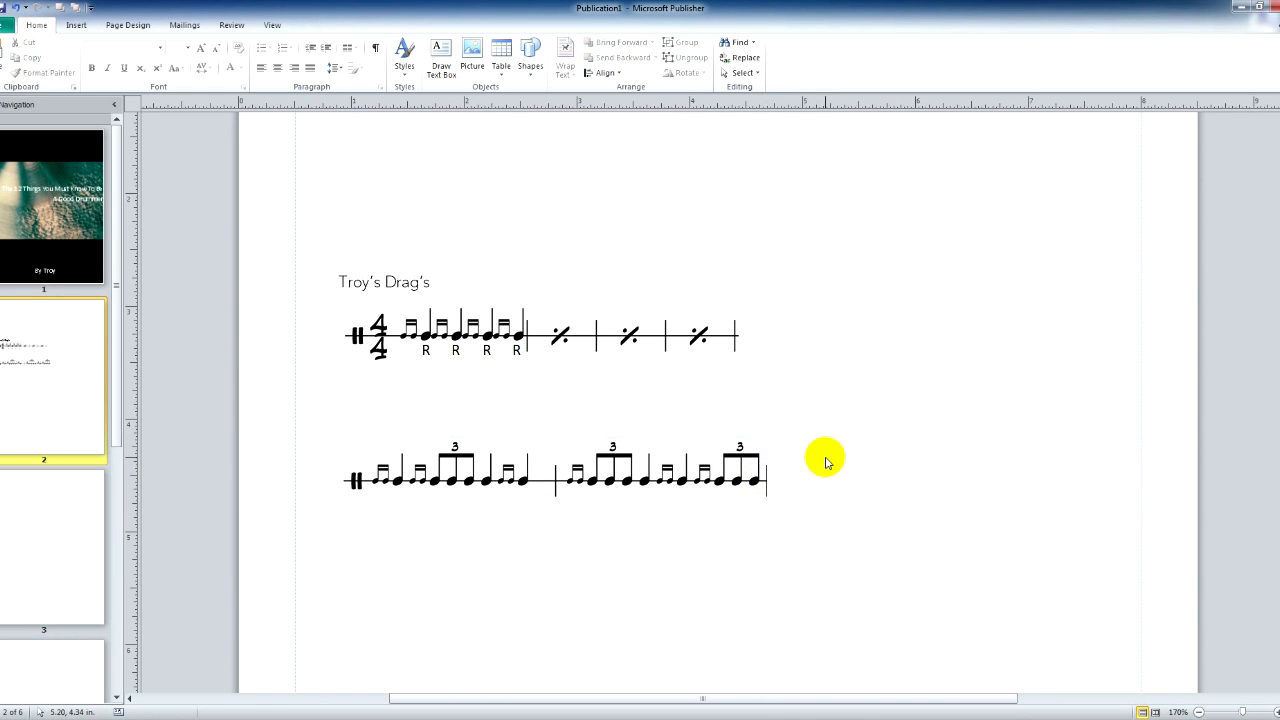
click(736, 482)
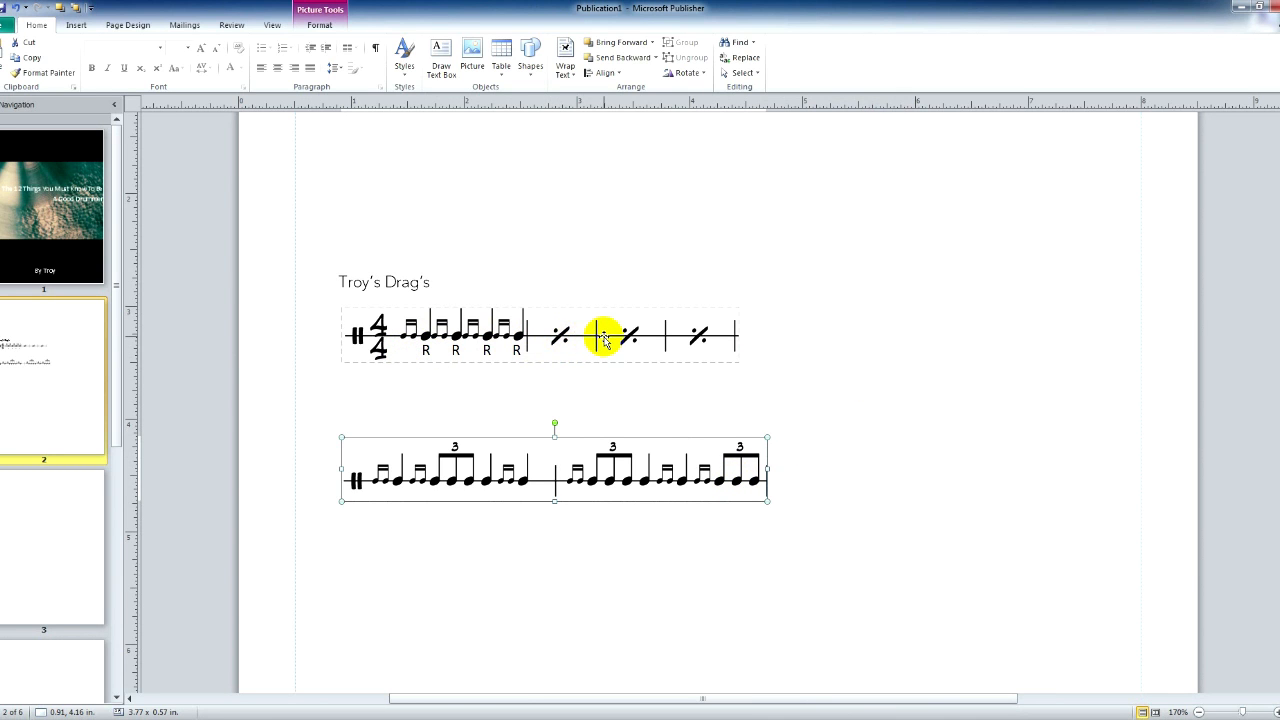
Group the first notation with its four R labels and move the group down to about 3.24 in on the page
drag(823, 394, 321, 287)
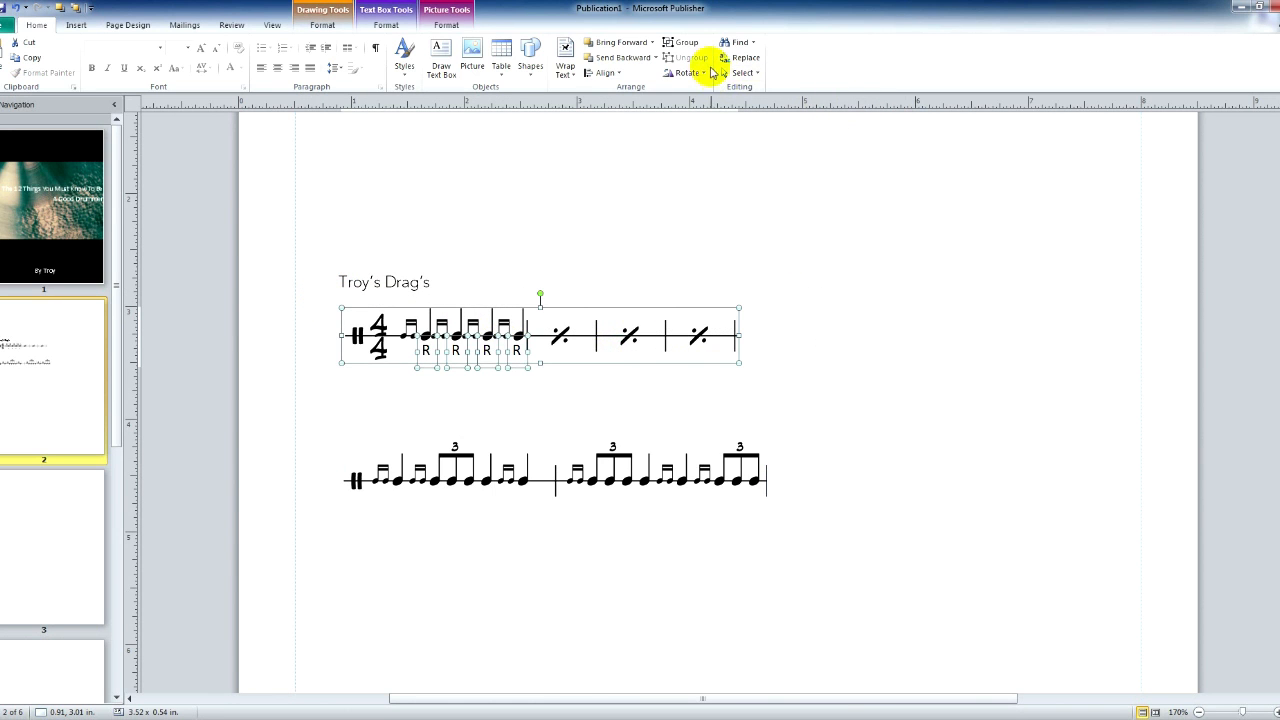
click(678, 43)
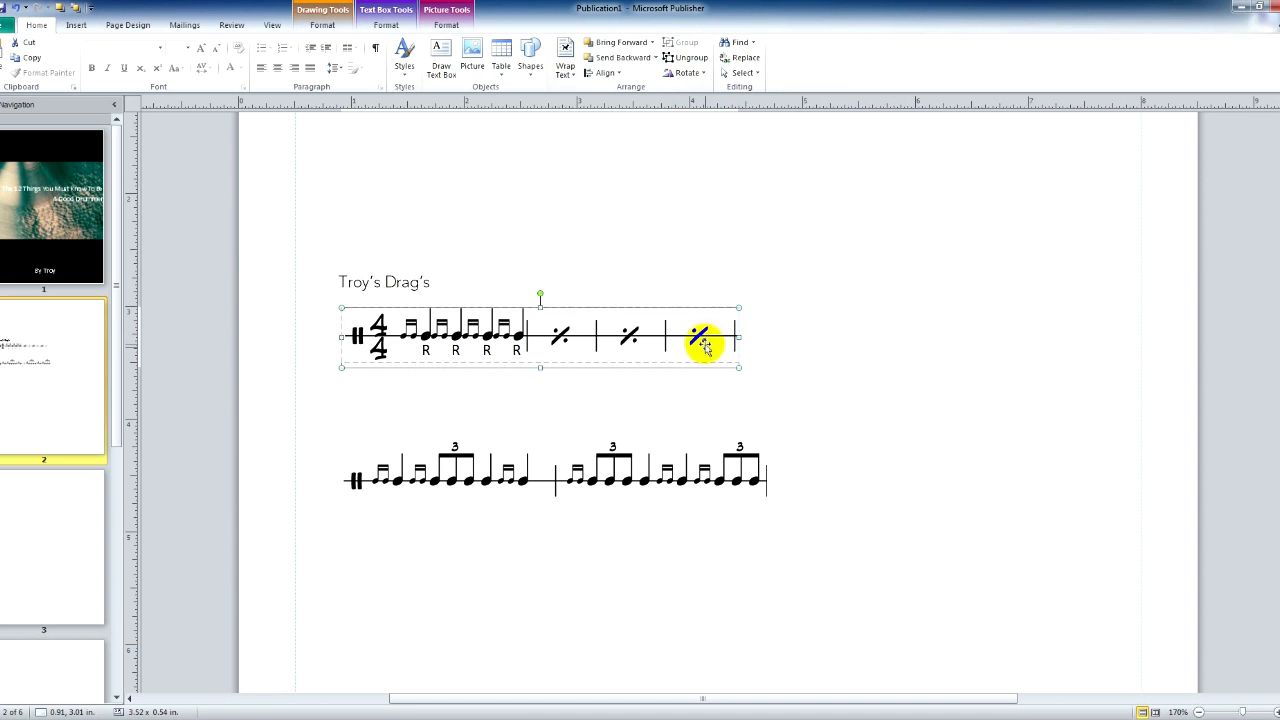
mouse_move(705, 345)
mouse_down()
mouse_move(694, 343)
mouse_move(687, 390)
mouse_move(954, 314)
mouse_move(1001, 281)
mouse_move(691, 349)
mouse_move(710, 364)
mouse_up()
click(1128, 432)
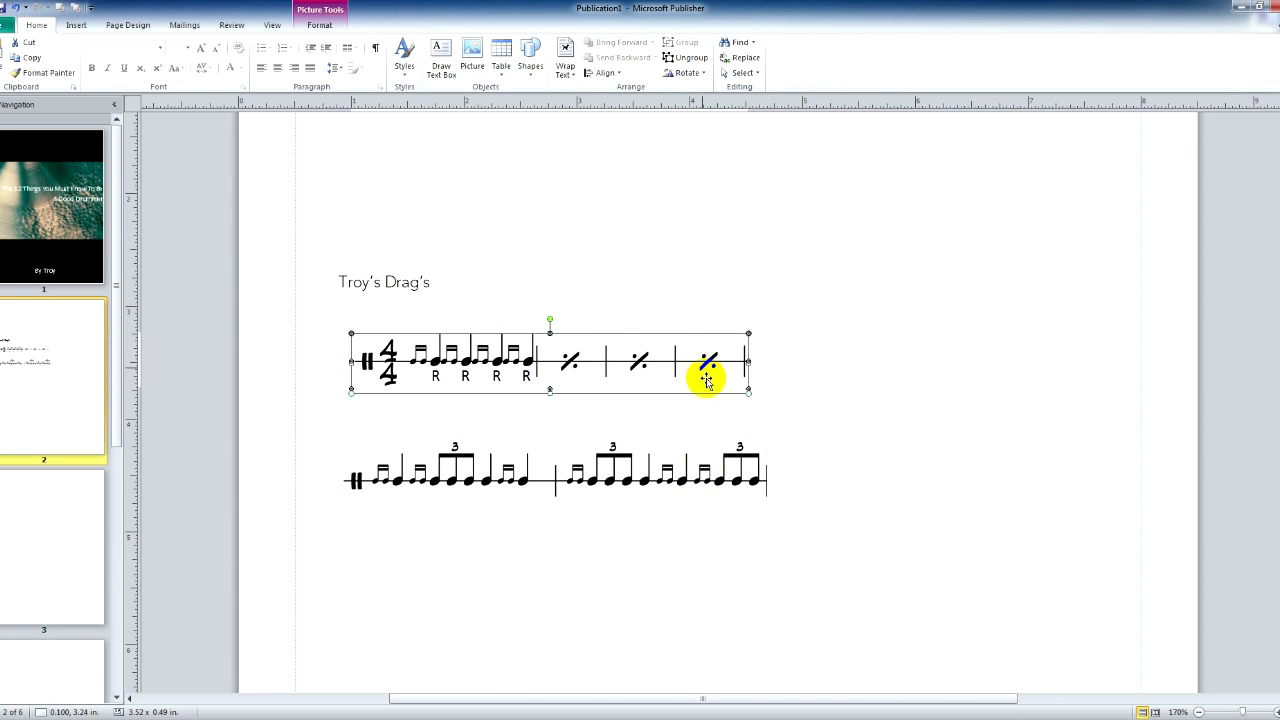
Align the grouped first notation and the second notation picture to their left edges
shift+click(700, 480)
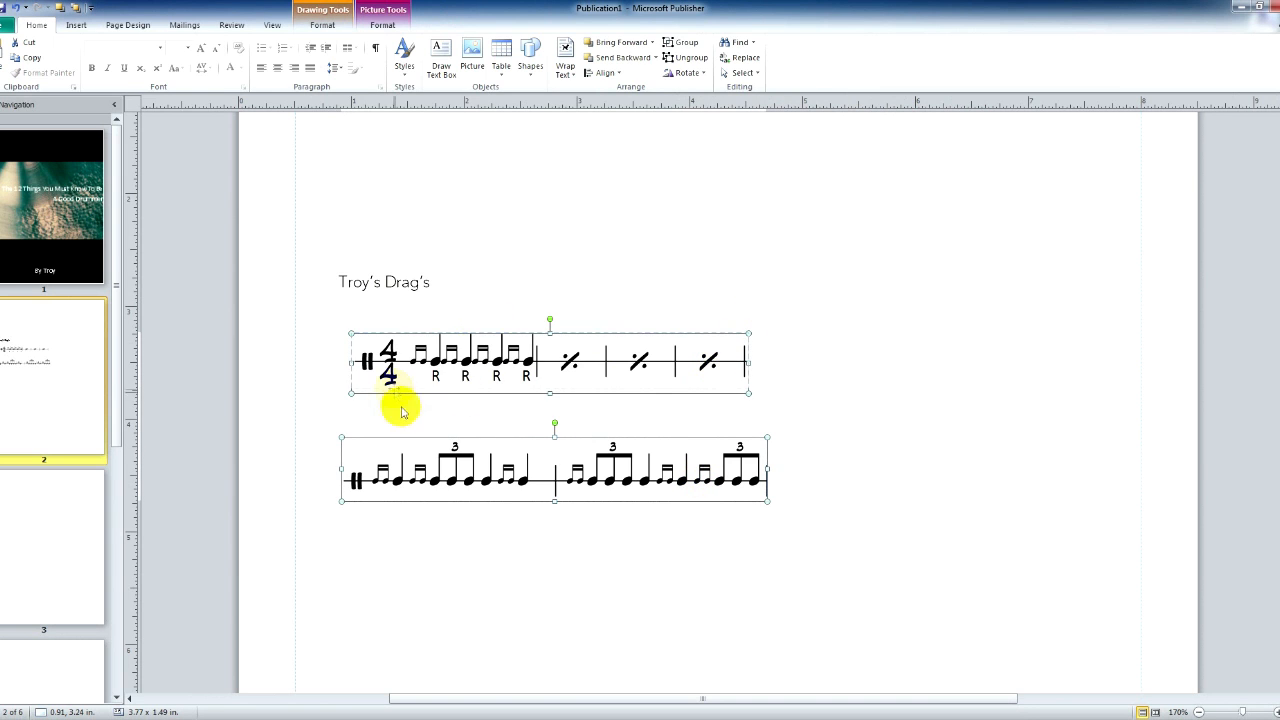
click(590, 74)
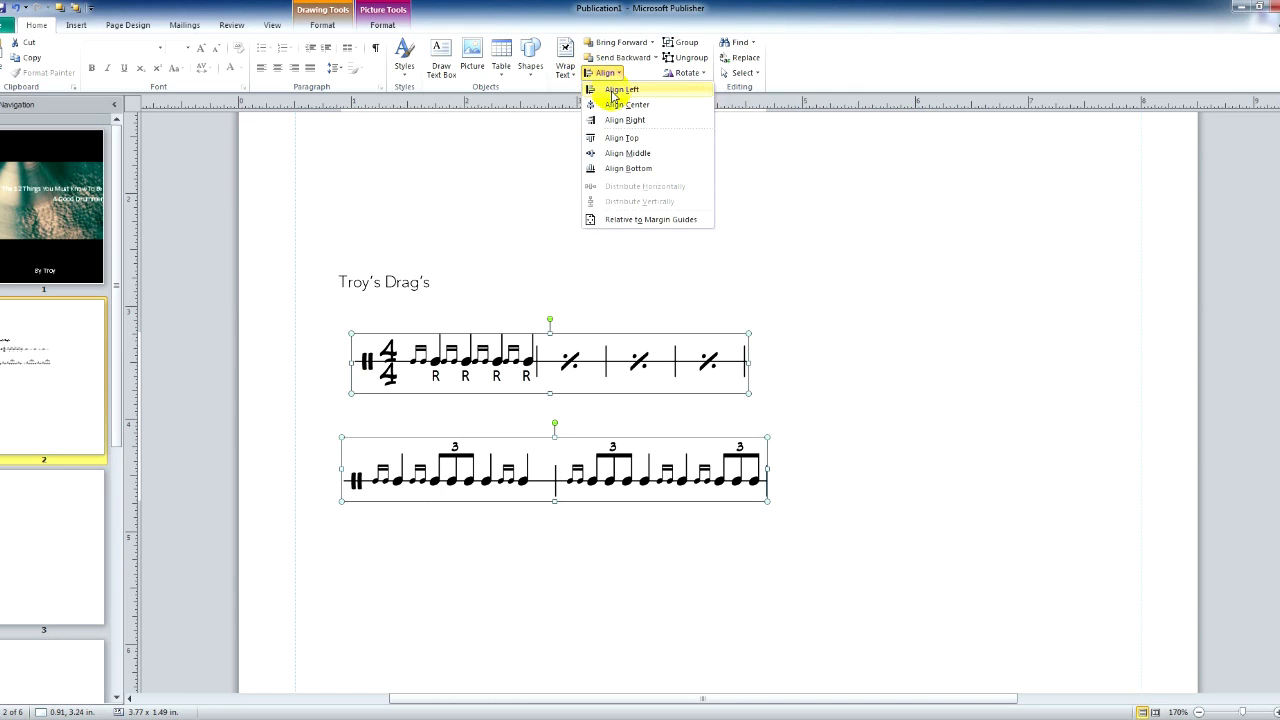
click(612, 91)
click(930, 306)
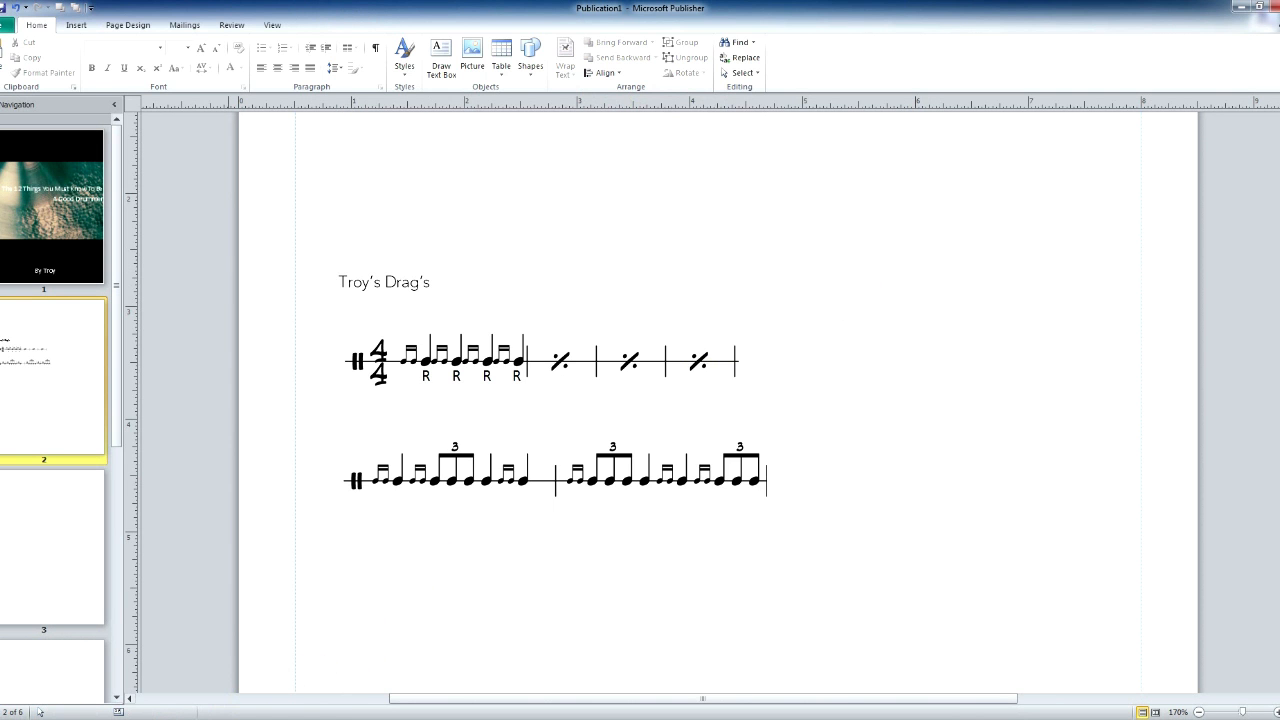
key(alt+Tab)
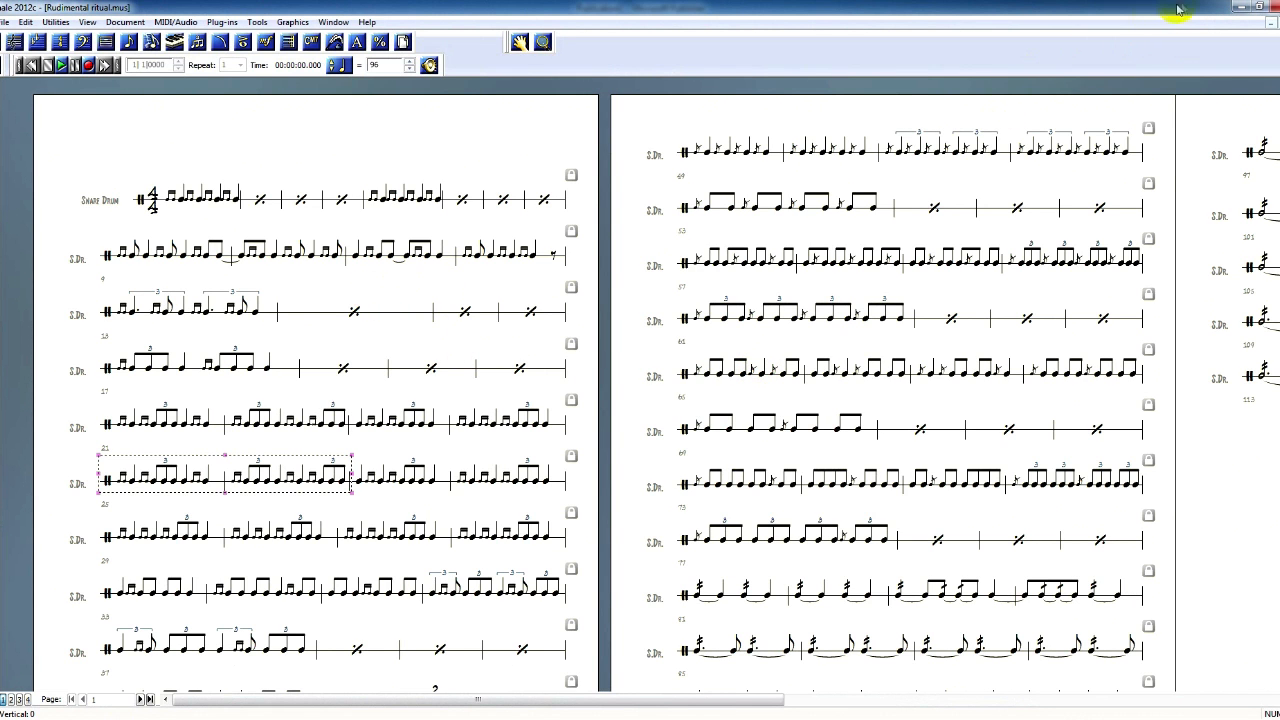
click(1238, 10)
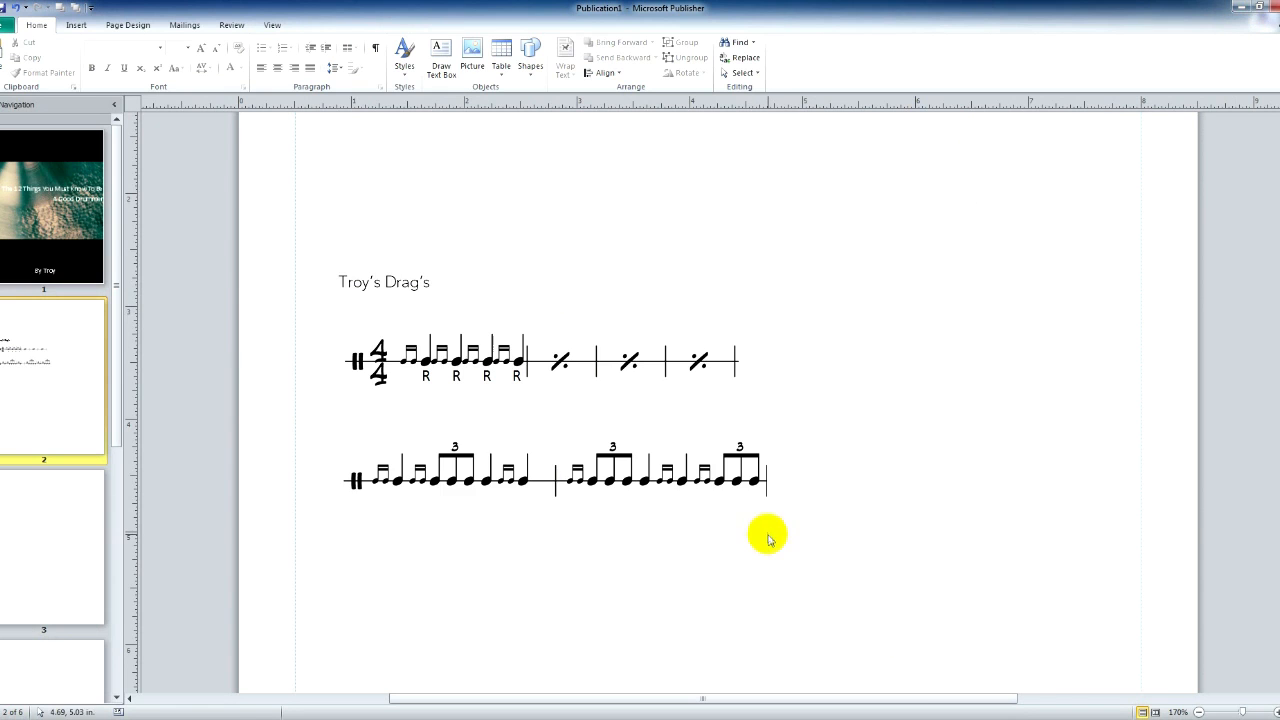
Draw a text box about 6.86 x 2.44 in below the second notation, at about 1.14, 5.76 in
scroll(766, 537, down, 2)
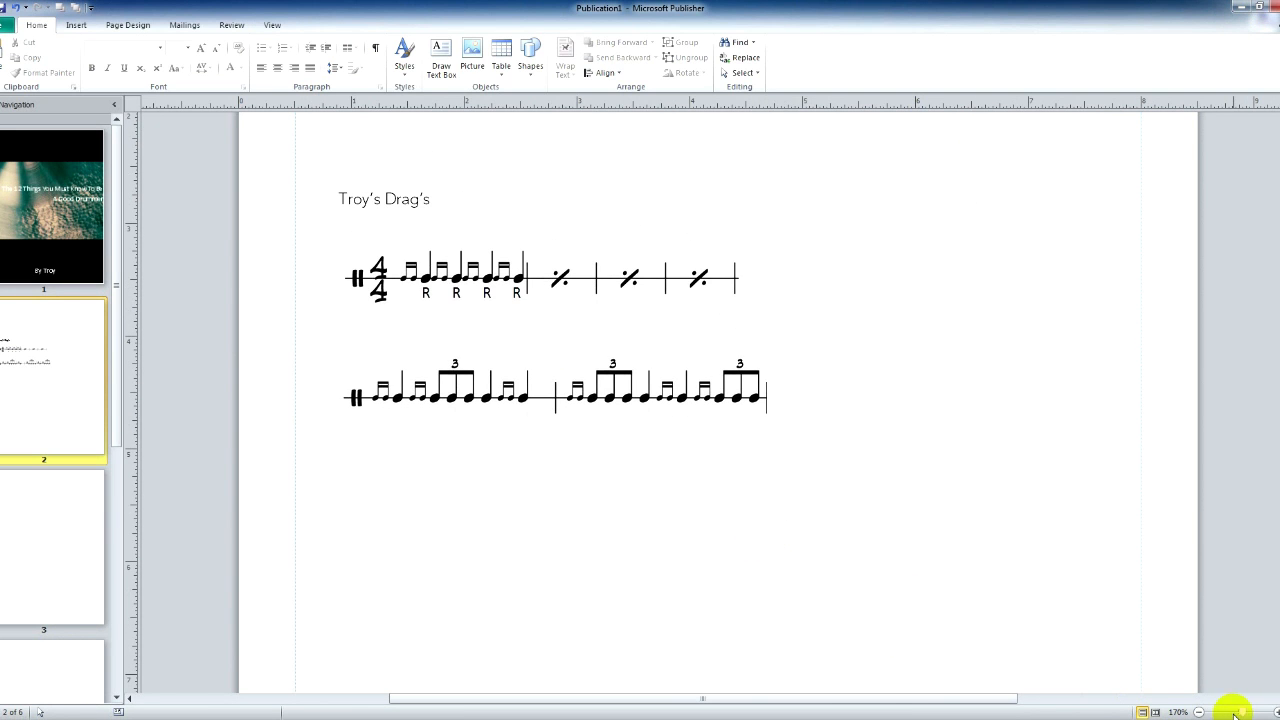
drag(1235, 712, 1224, 708)
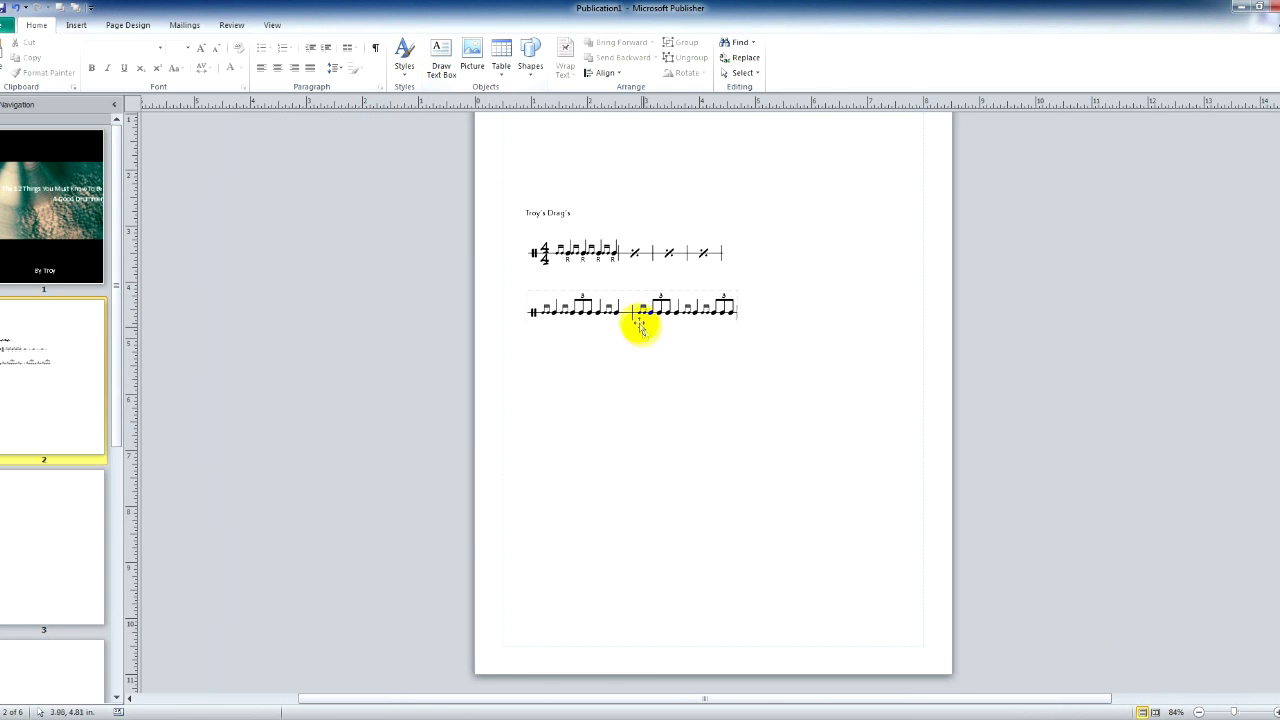
click(446, 65)
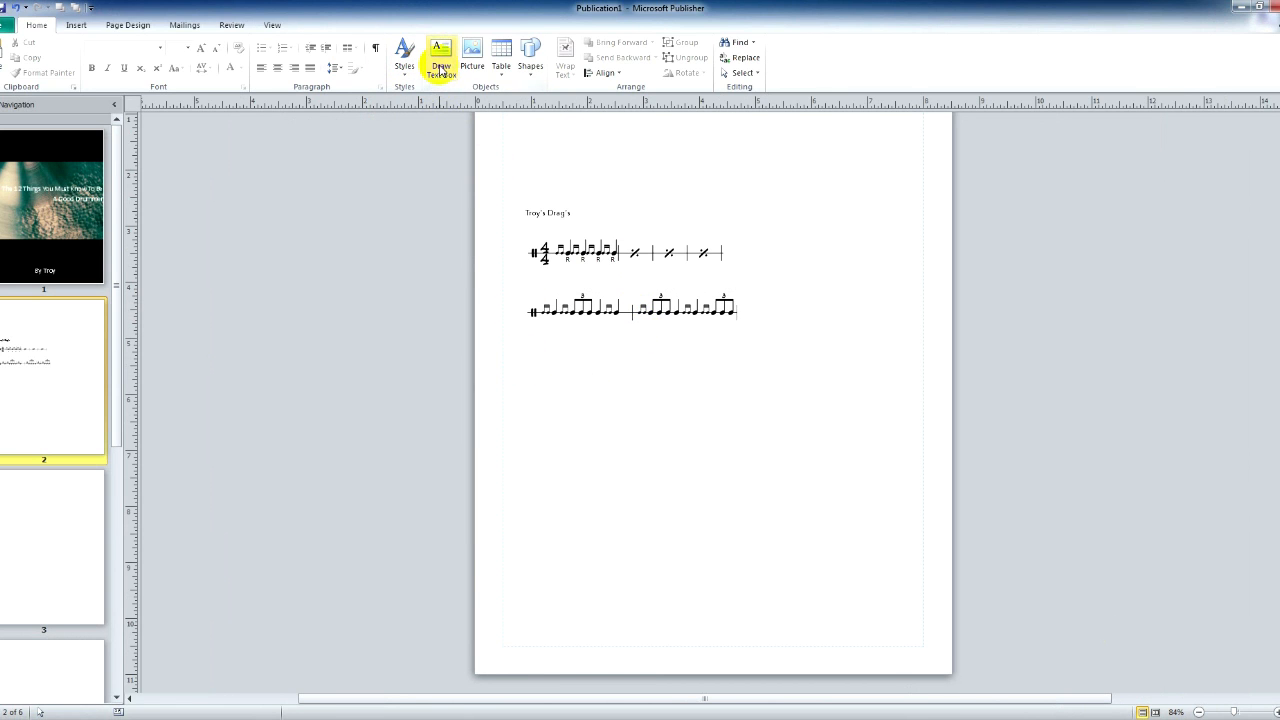
mouse_move(538, 380)
mouse_down()
mouse_move(803, 523)
mouse_move(917, 512)
mouse_up()
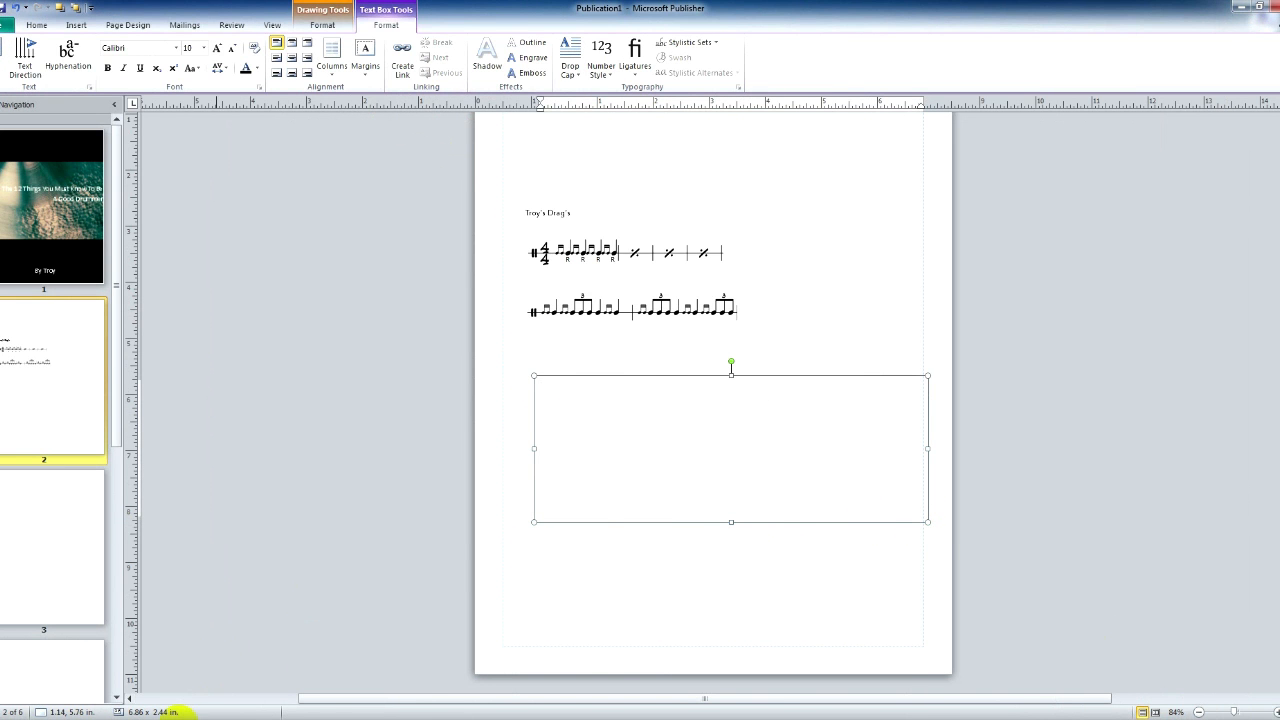
Switch to the browser, copy the Lorem ipsum text from Blind Text Generator, and paste it into the empty text box in Publisher
click(46, 718)
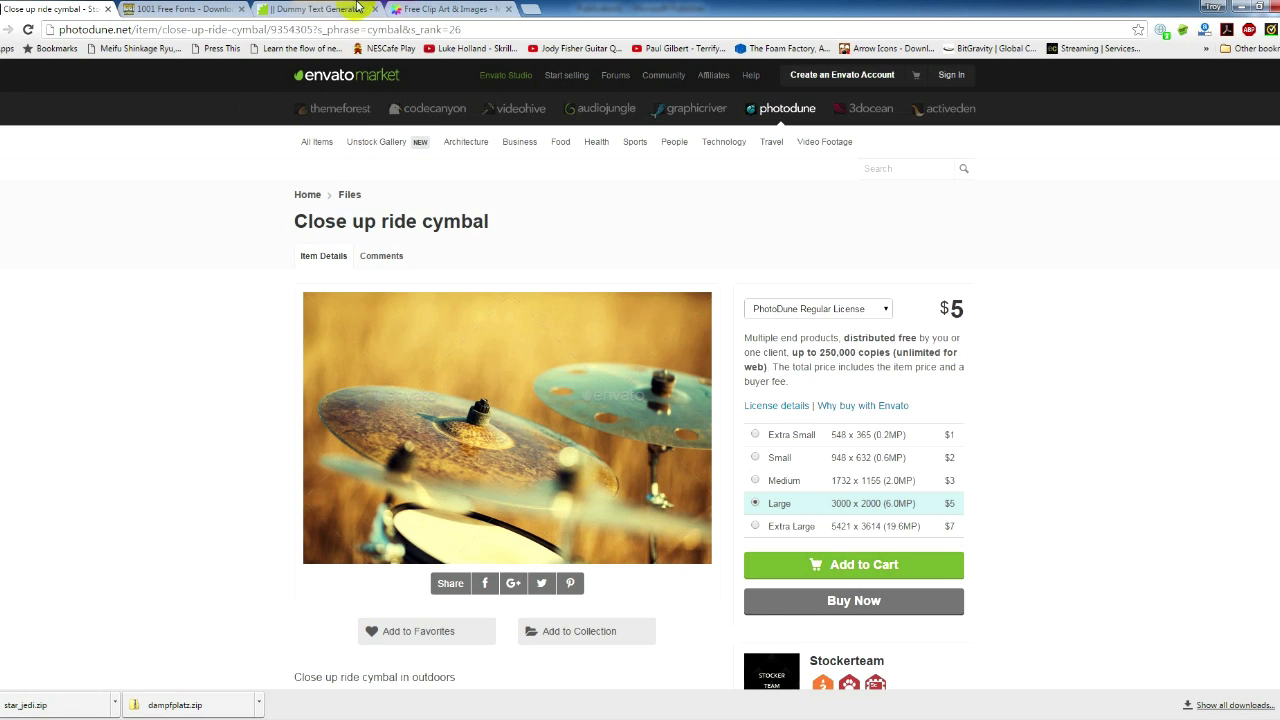
click(298, 8)
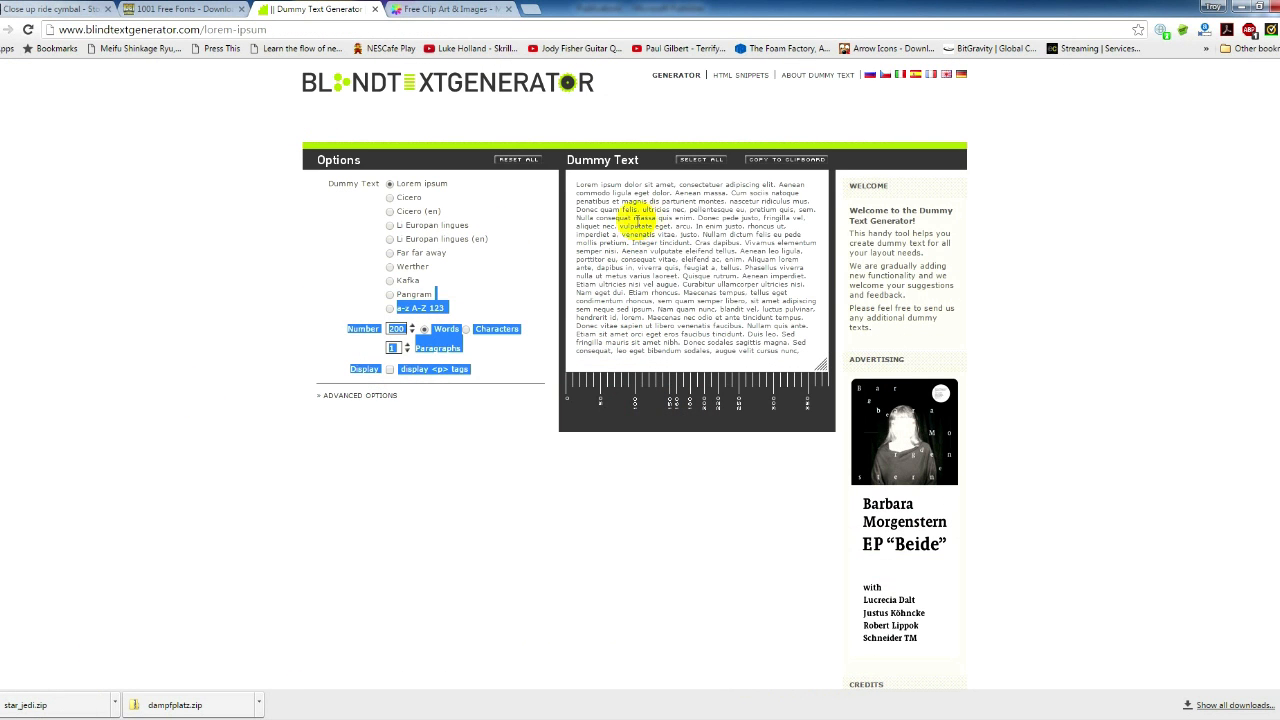
drag(577, 183, 814, 353)
key(ctrl+c)
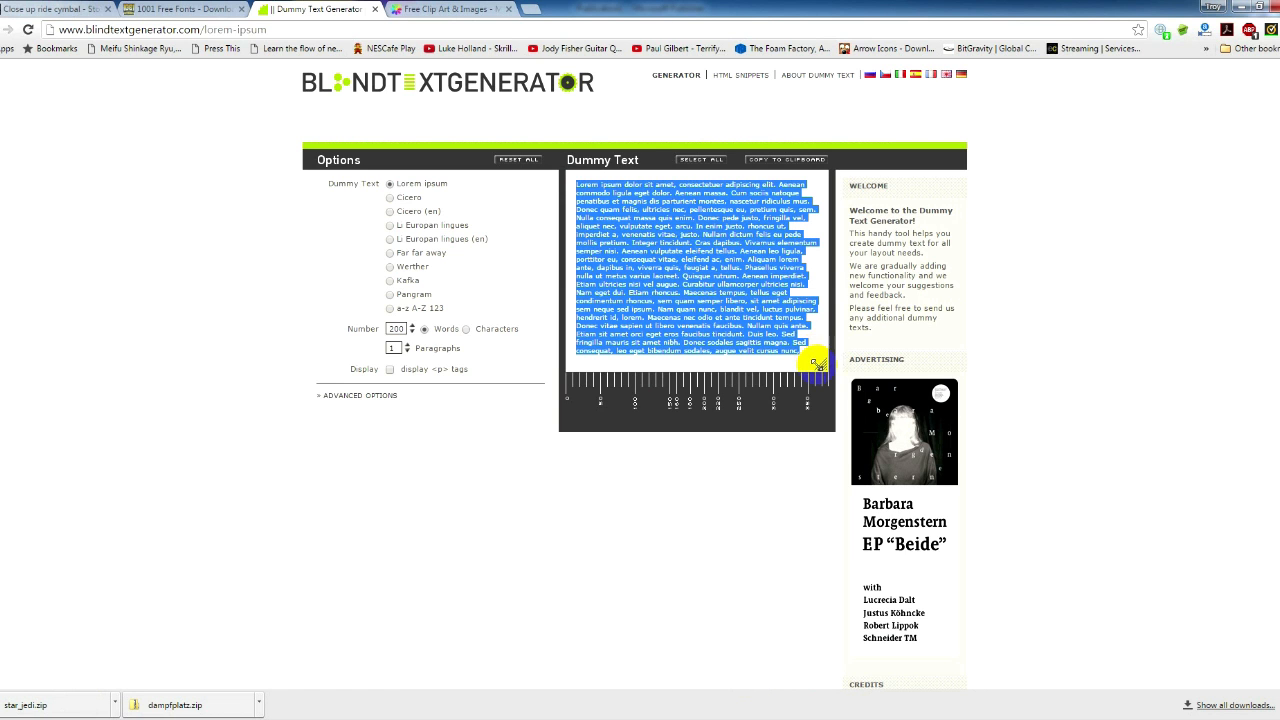
click(1256, 8)
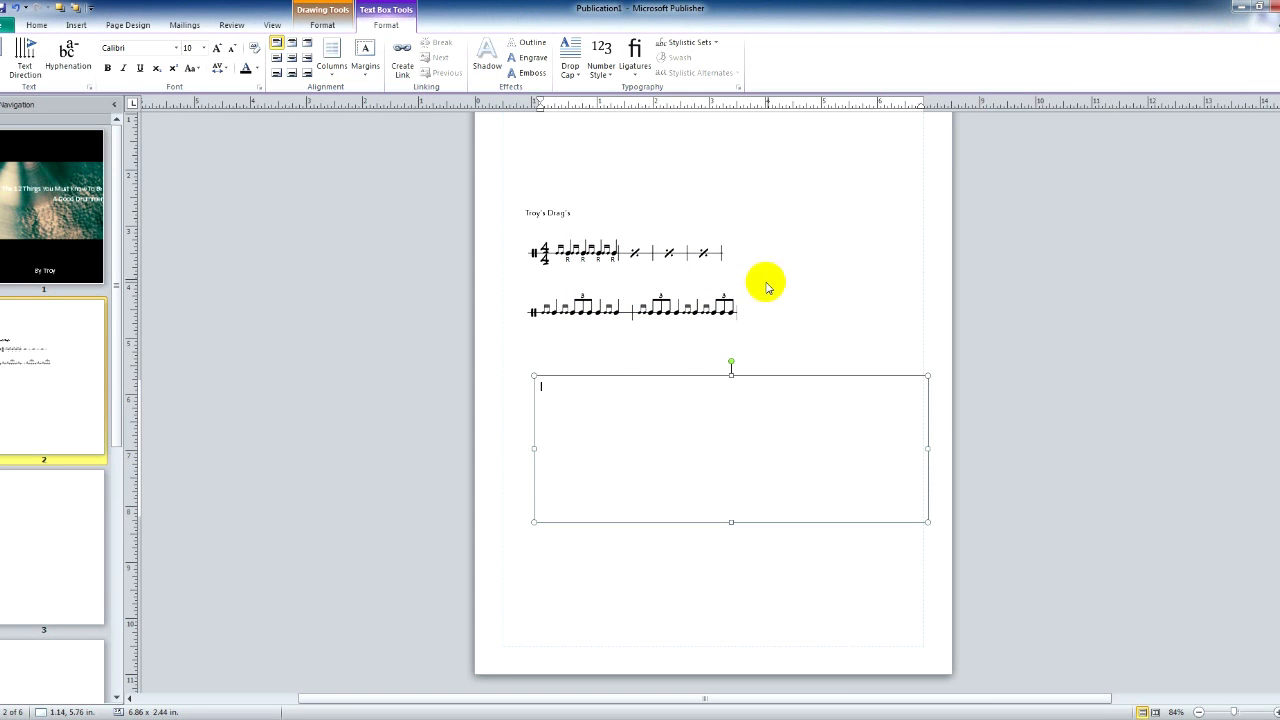
key(ctrl+v)
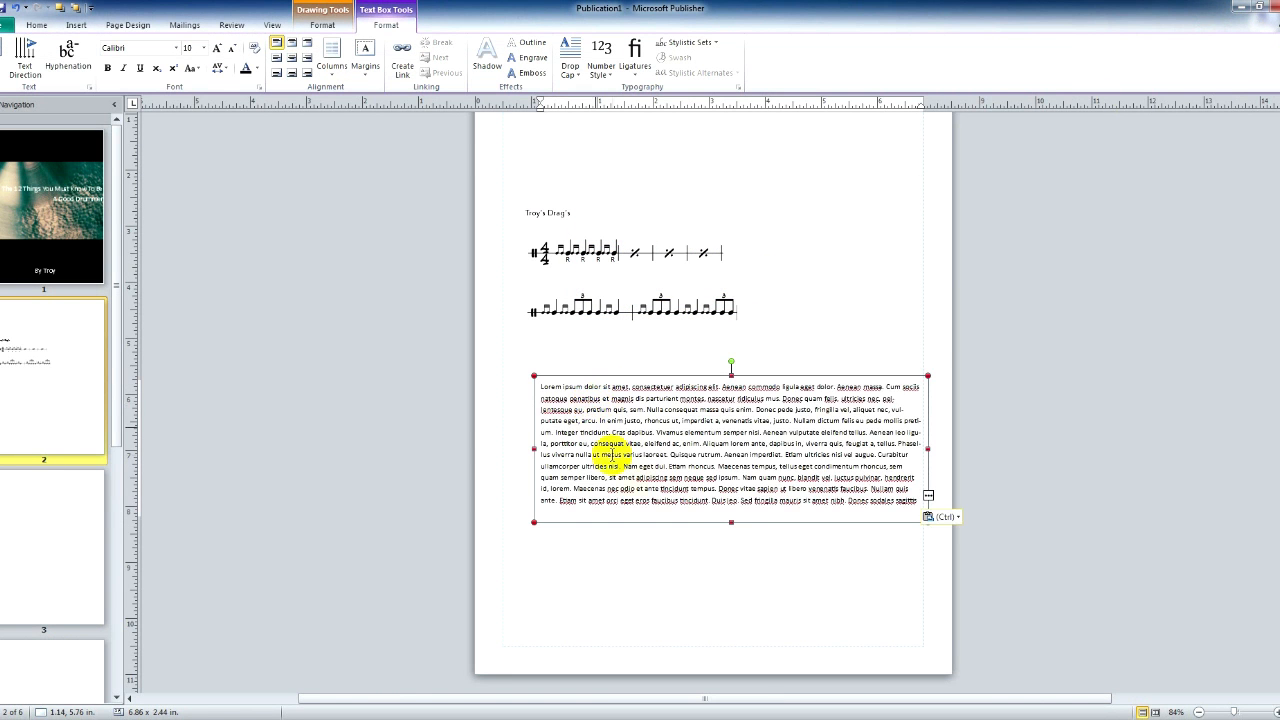
Extend the text box to about 2.89 in high and set all its text to Avenir 35 Light
drag(731, 522, 543, 374)
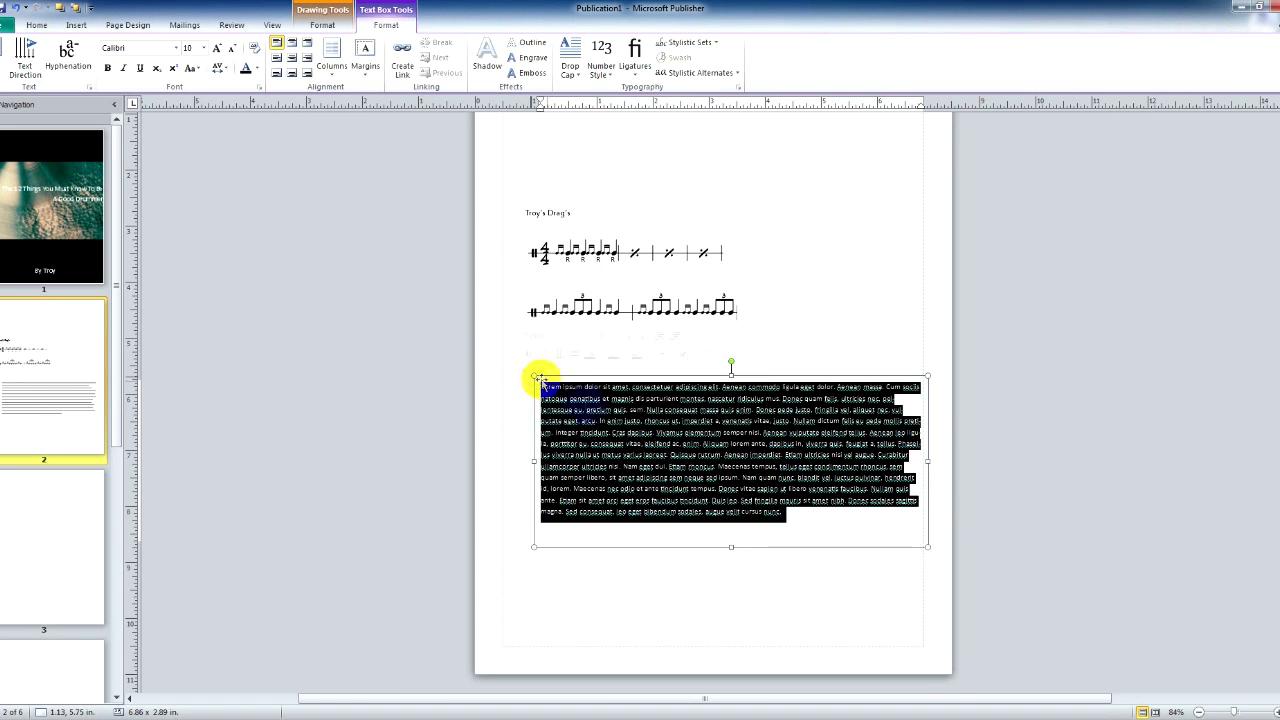
right_click(600, 420)
click(634, 433)
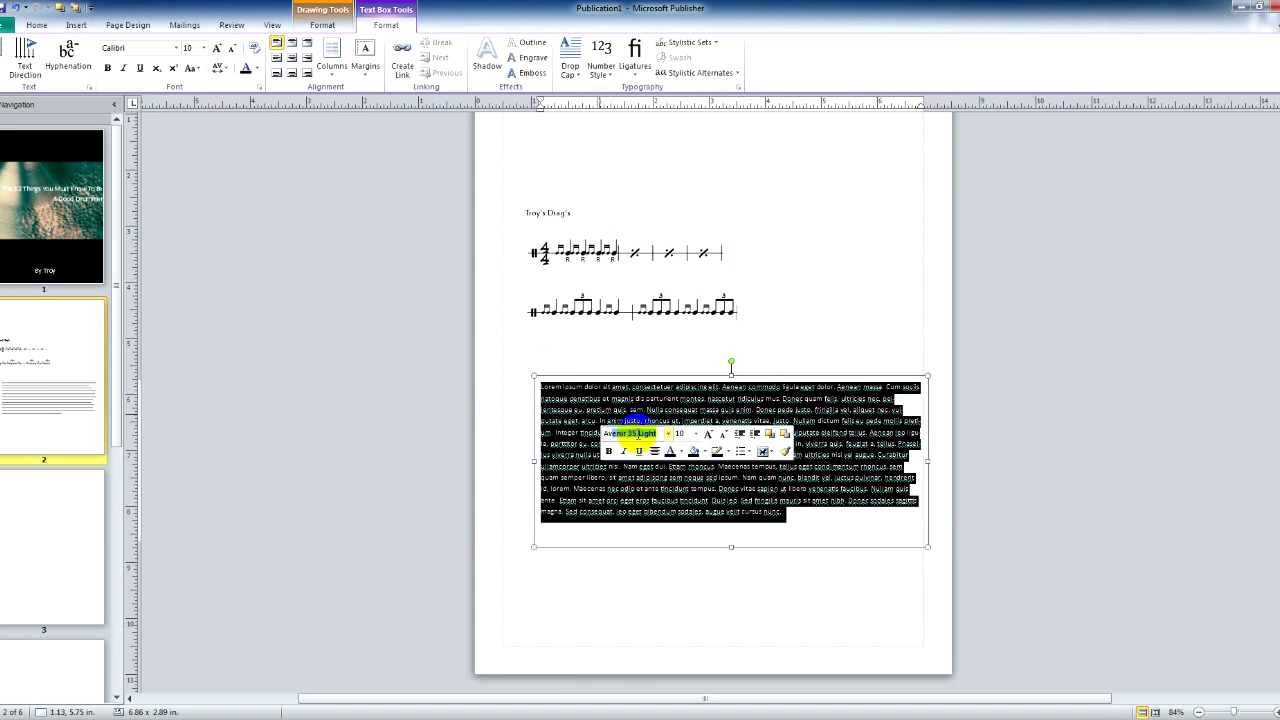
key(Return)
click(692, 630)
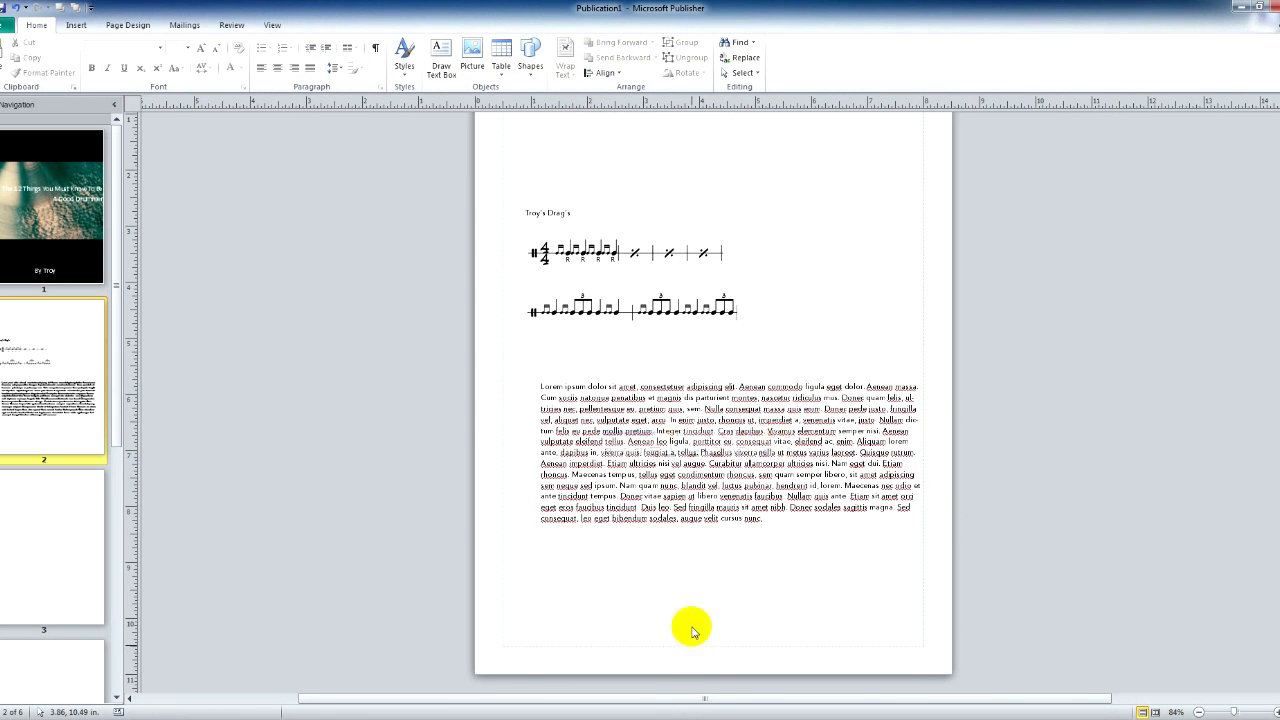
Move the text box to about 0.52, 5.24 in and widen it to about 7.48 in, reaching the right margin guide
click(736, 508)
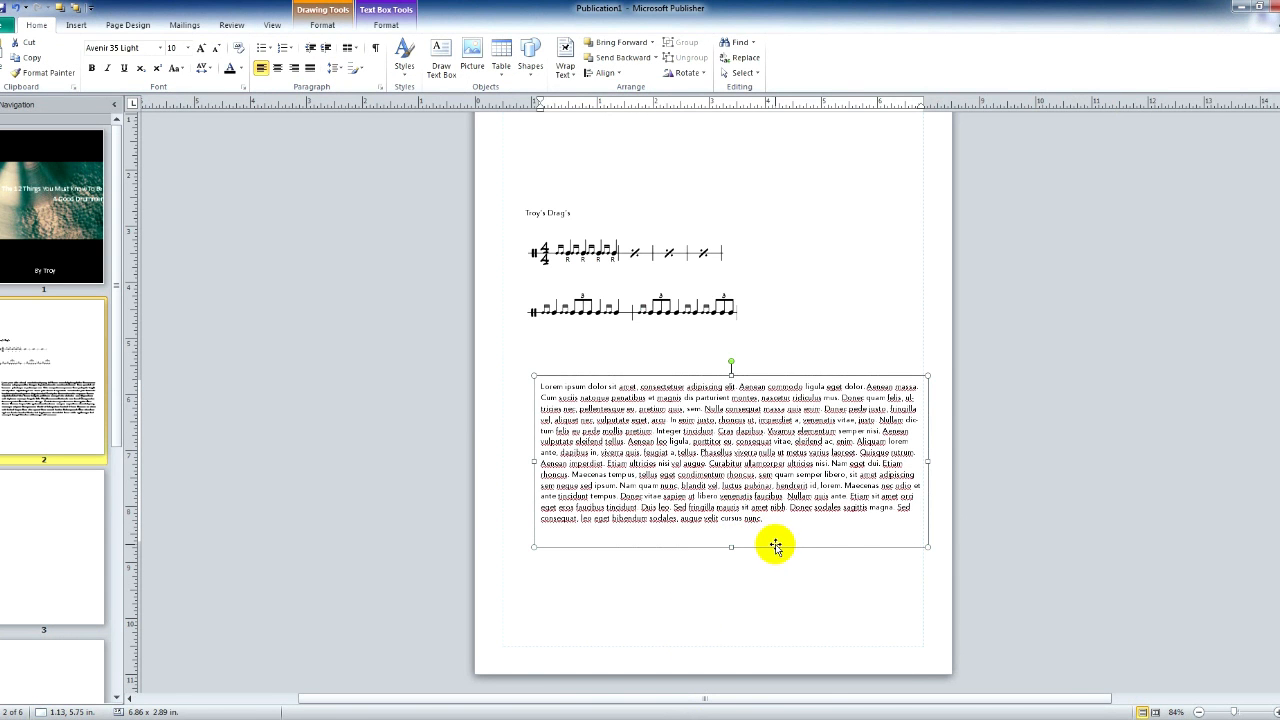
drag(775, 545, 740, 516)
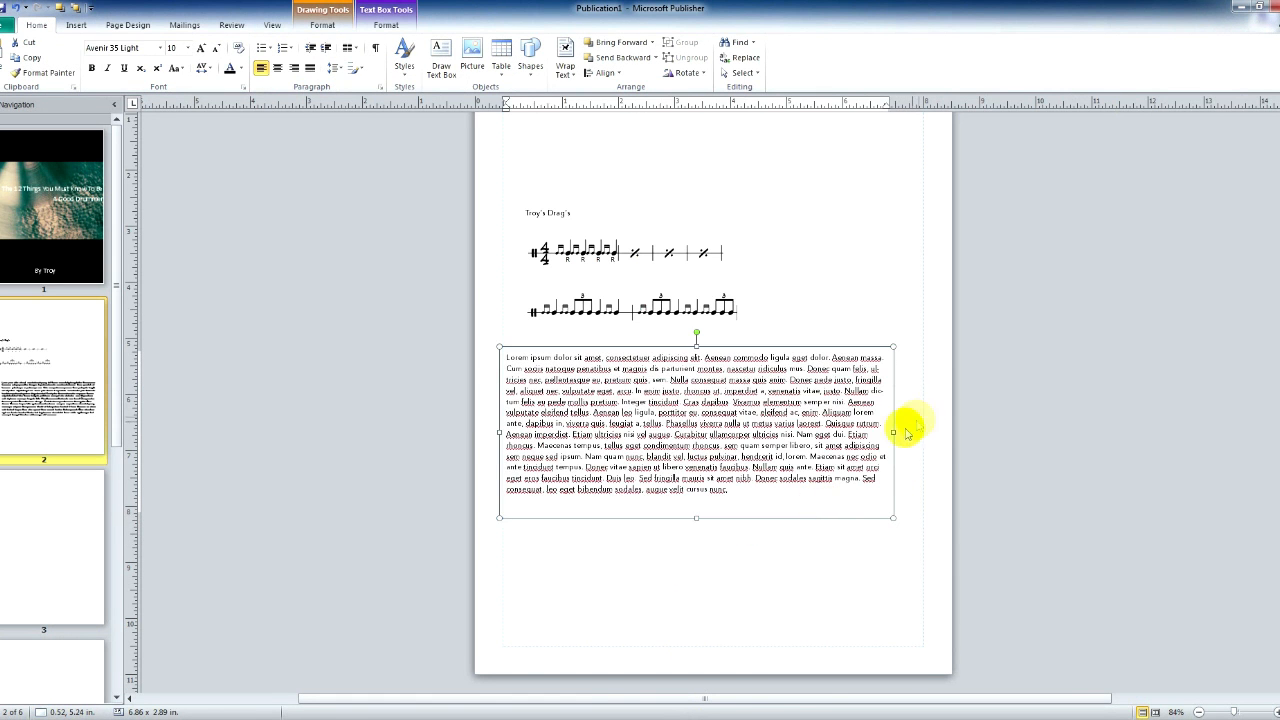
drag(894, 433, 928, 429)
click(840, 573)
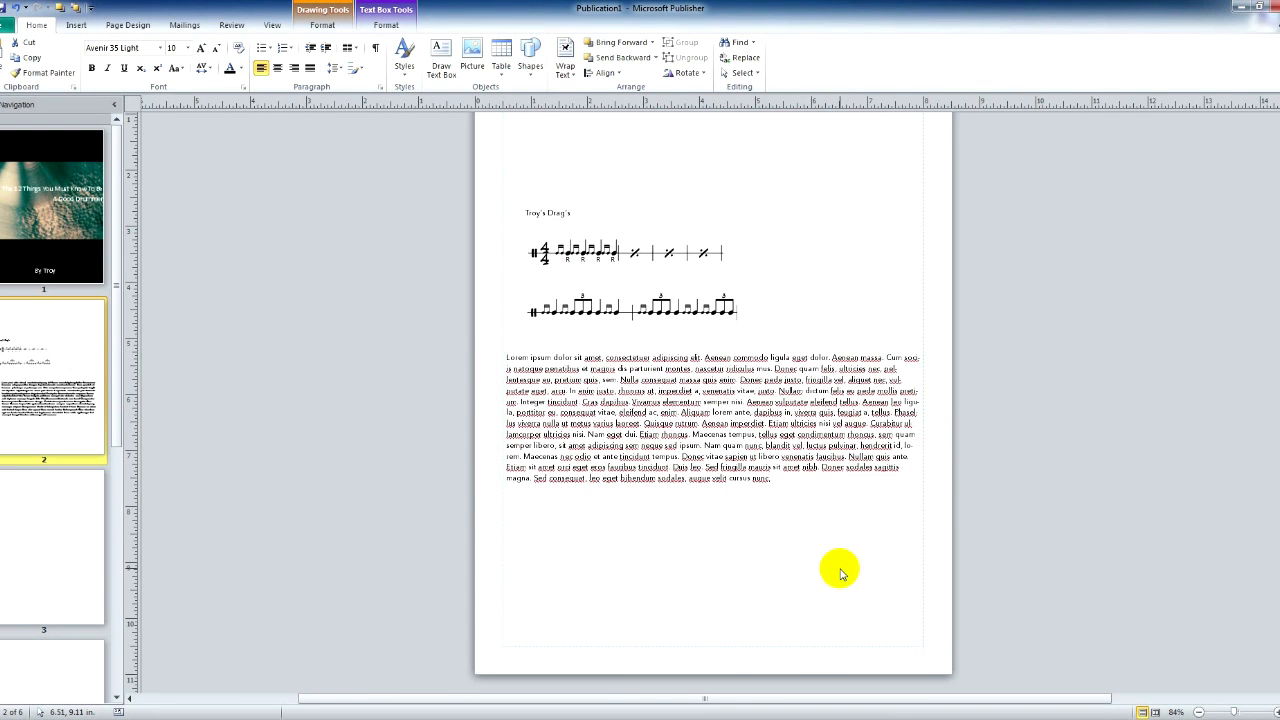
Lay out the Lorem ipsum text in two columns
click(733, 423)
key(ctrl+a)
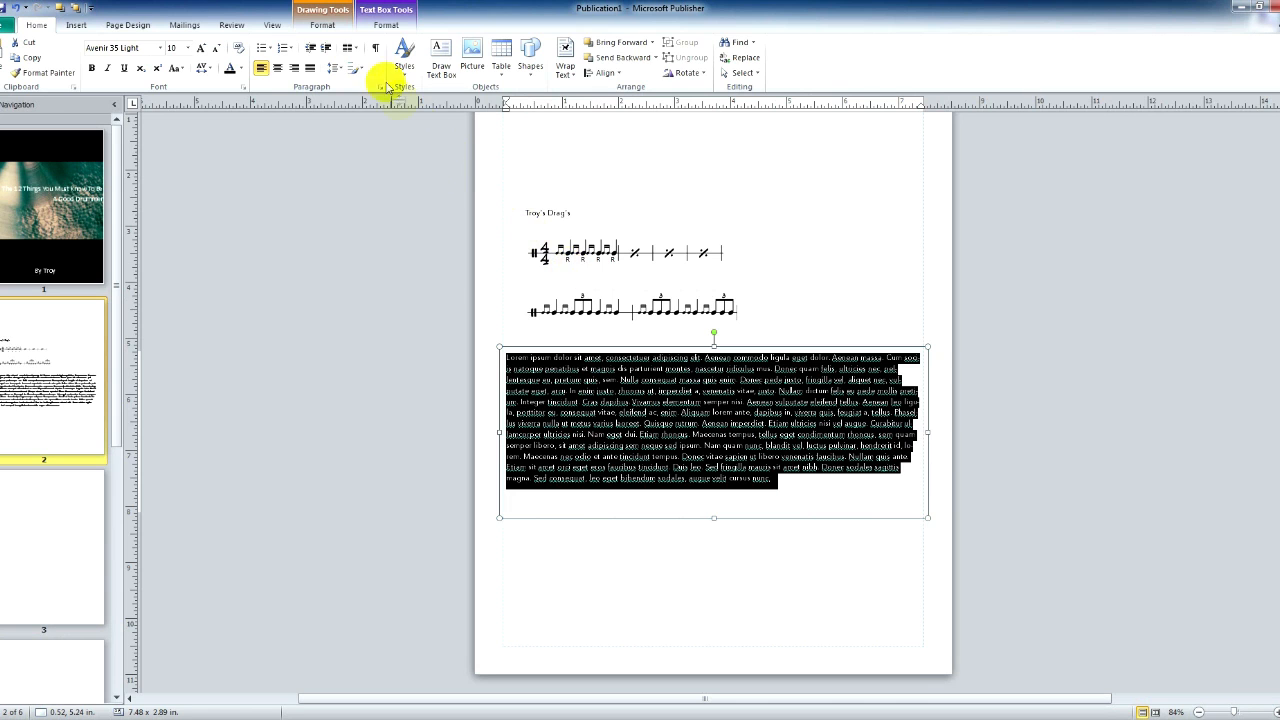
click(347, 47)
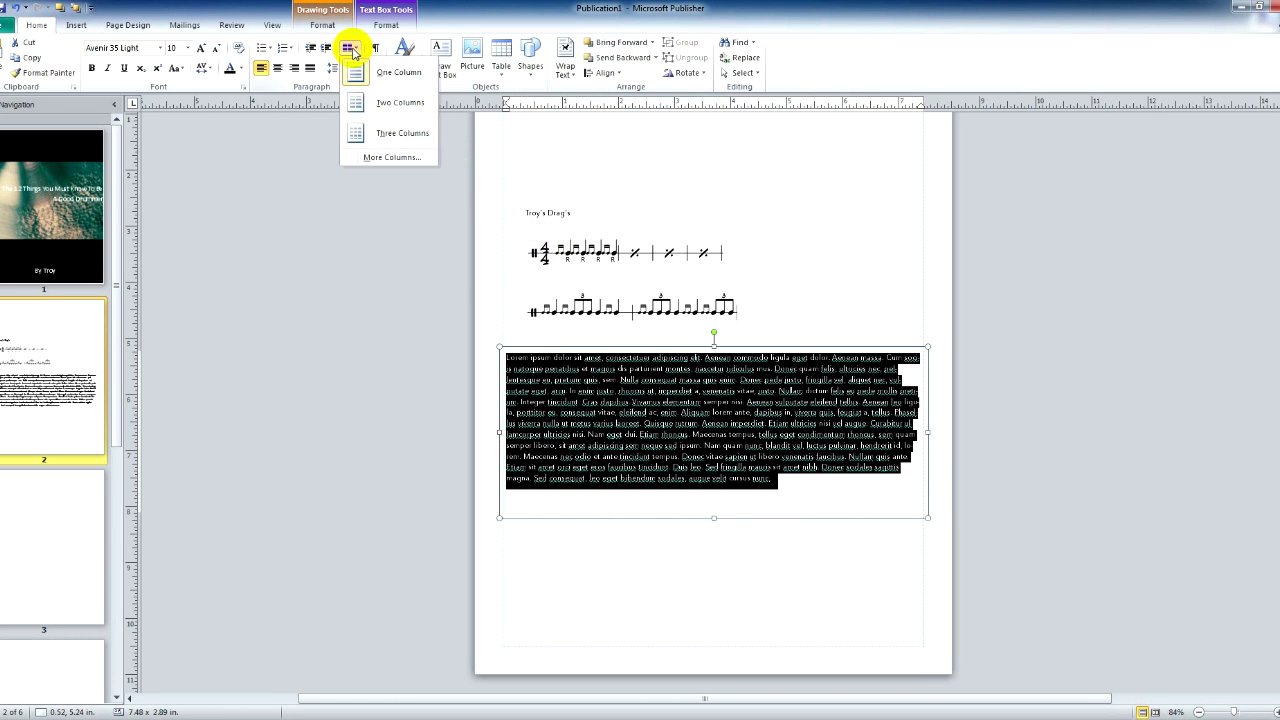
click(368, 100)
click(623, 606)
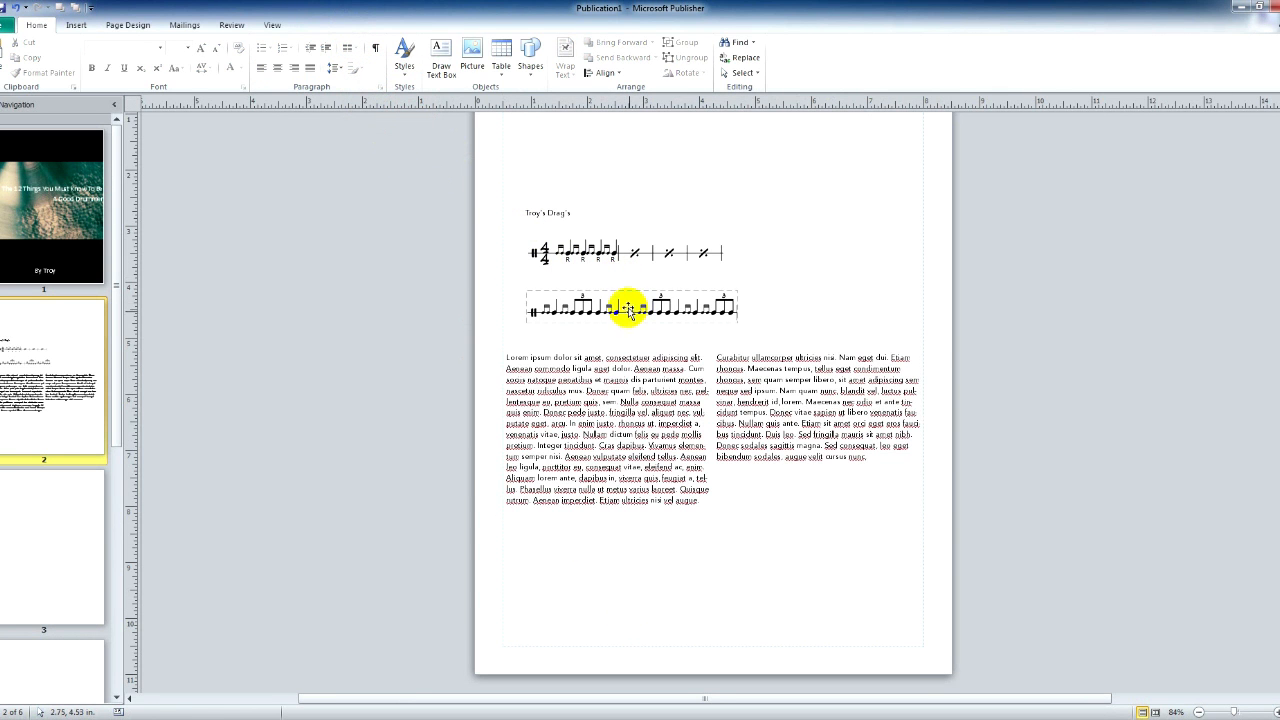
Move the lower notation image over the left text column and bring it forward so the text wraps around it
drag(628, 307, 606, 410)
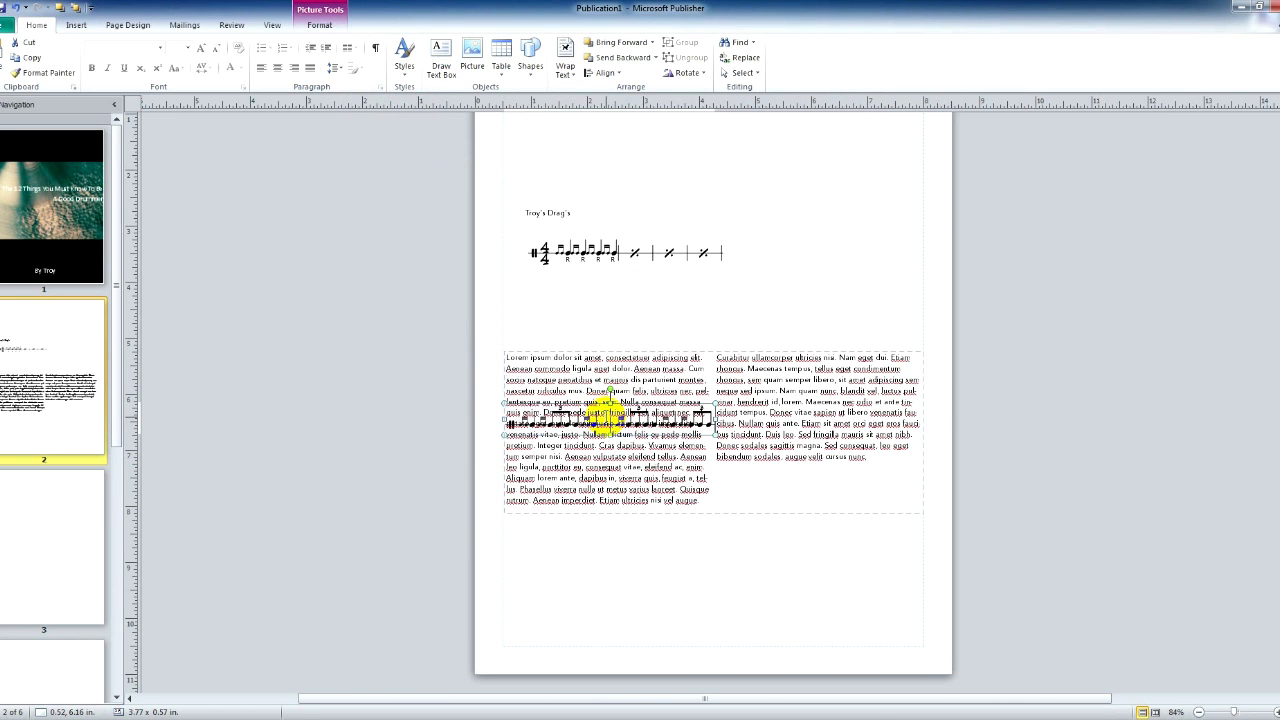
click(614, 44)
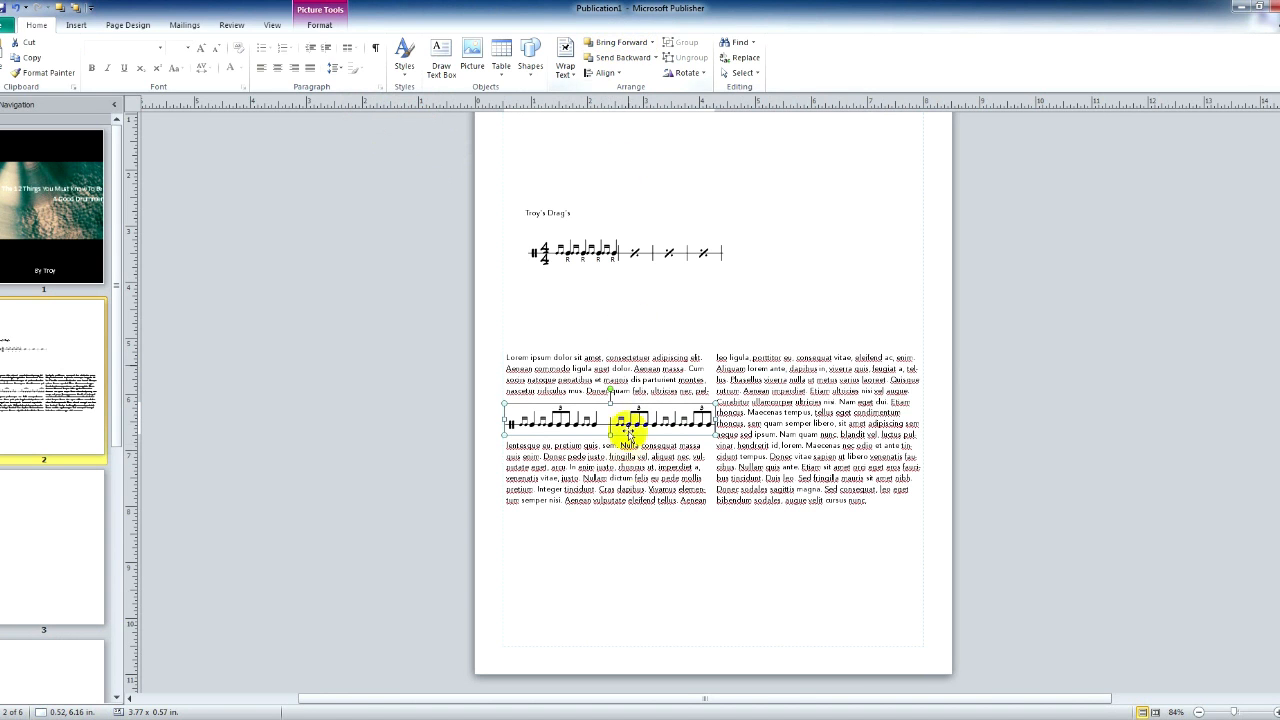
Resize the notation image to about 3.40 x 0.52 in within the left column, at about 0.53, 6.02 in
drag(643, 428, 676, 411)
click(672, 472)
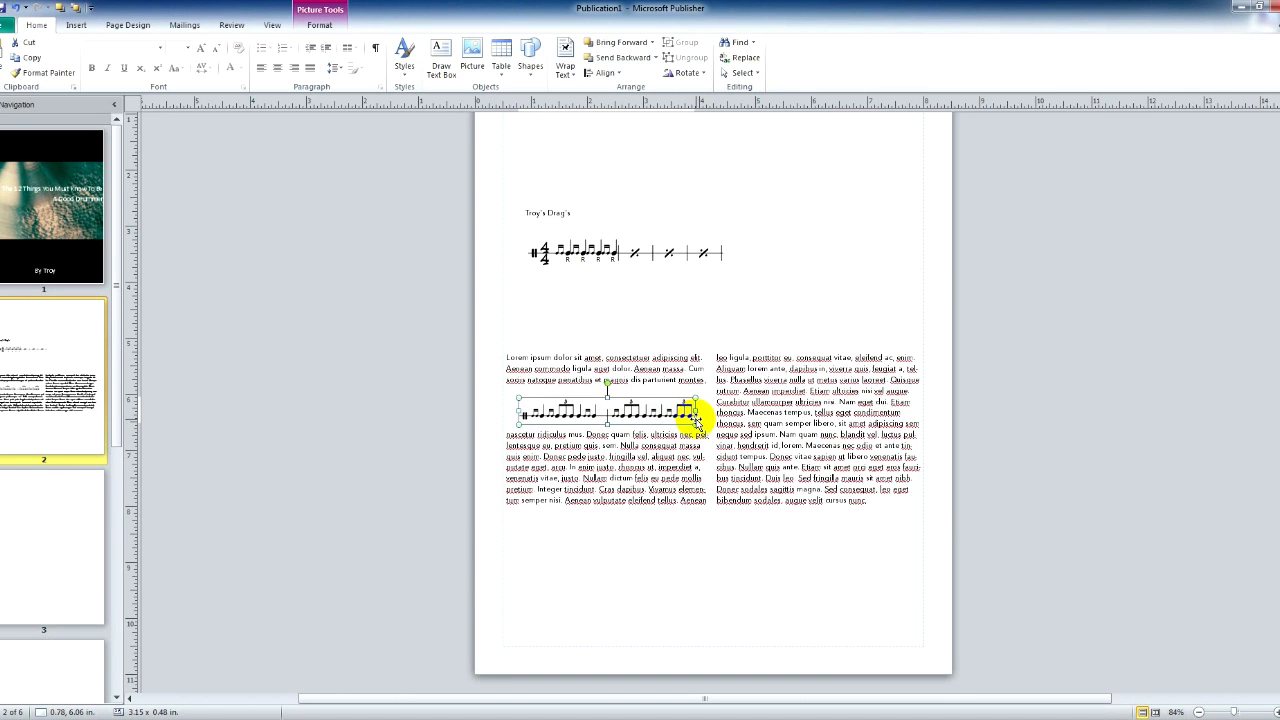
click(679, 600)
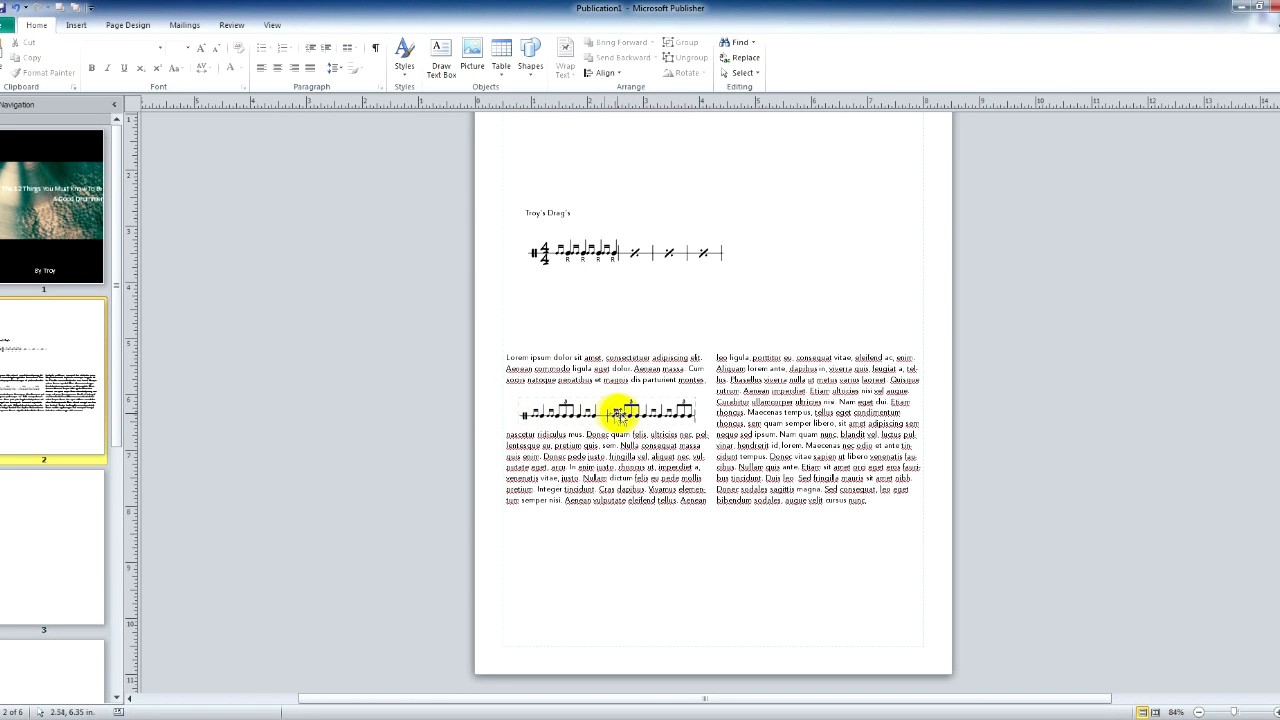
click(521, 401)
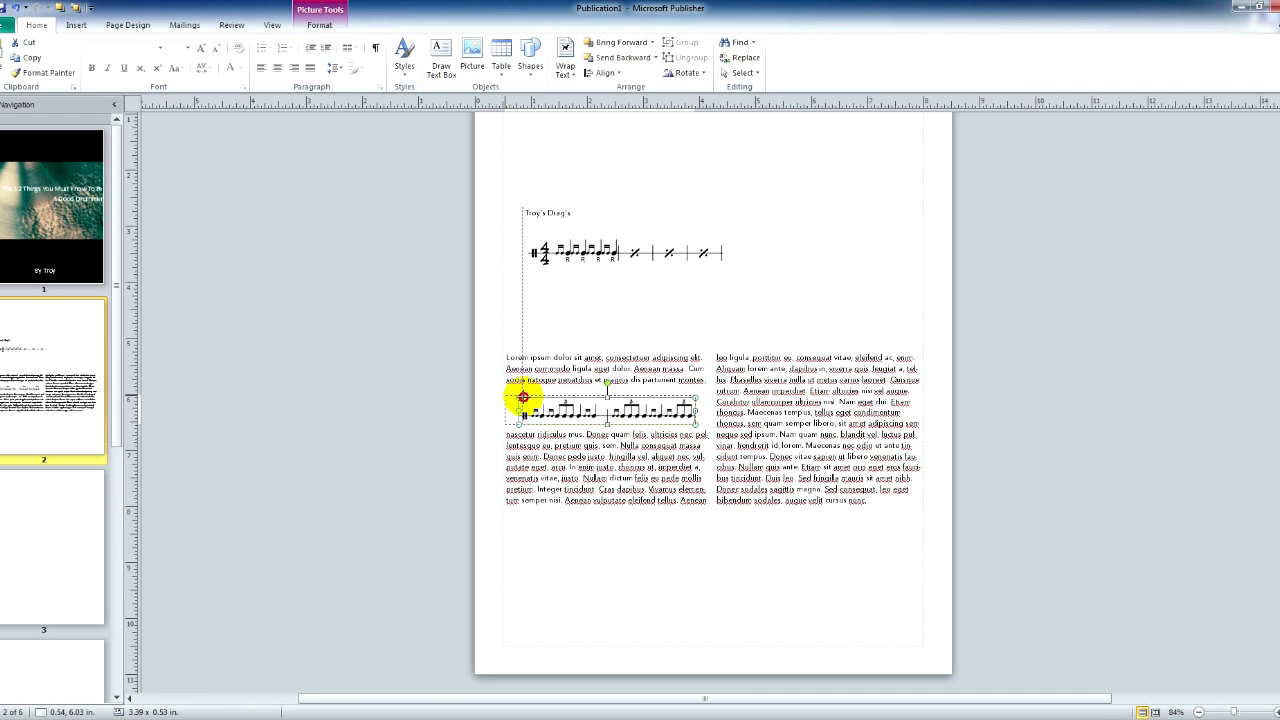
drag(523, 397, 520, 405)
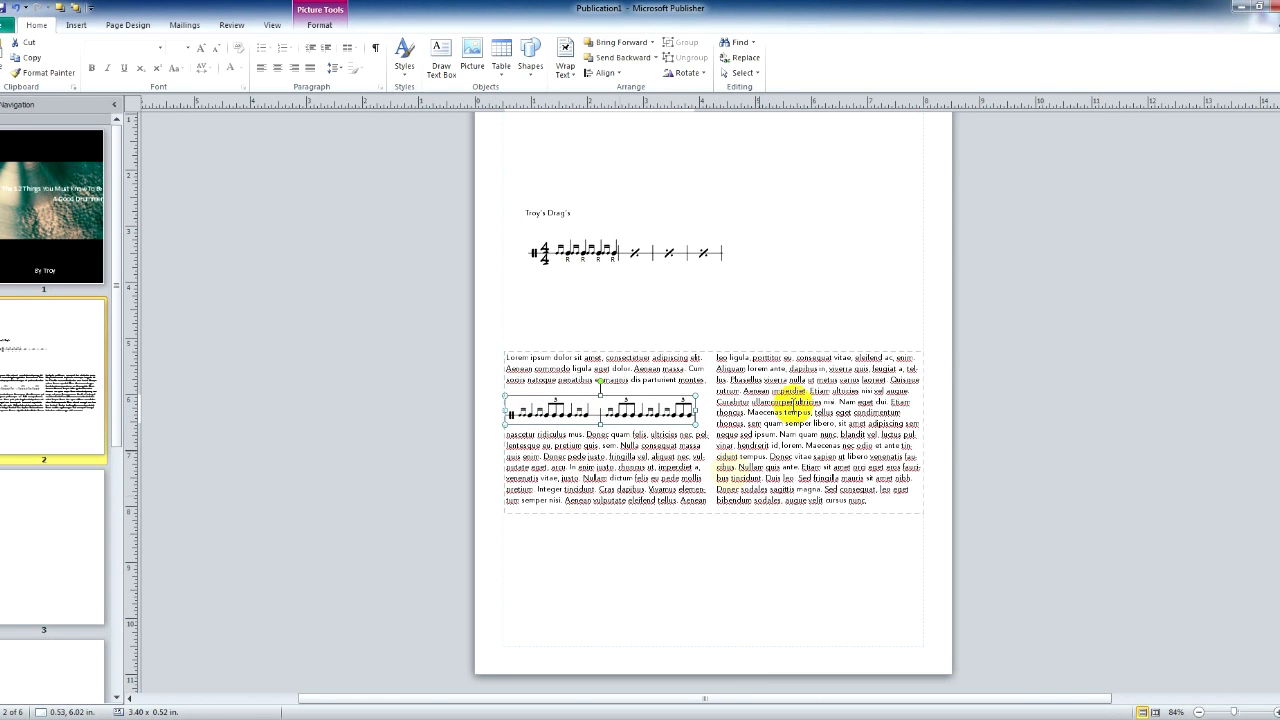
Group the columned text box with its notation image and move the group up to about 0.52, 4.68 in
mouse_move(487, 321)
mouse_down()
mouse_move(549, 441)
mouse_move(936, 585)
mouse_up()
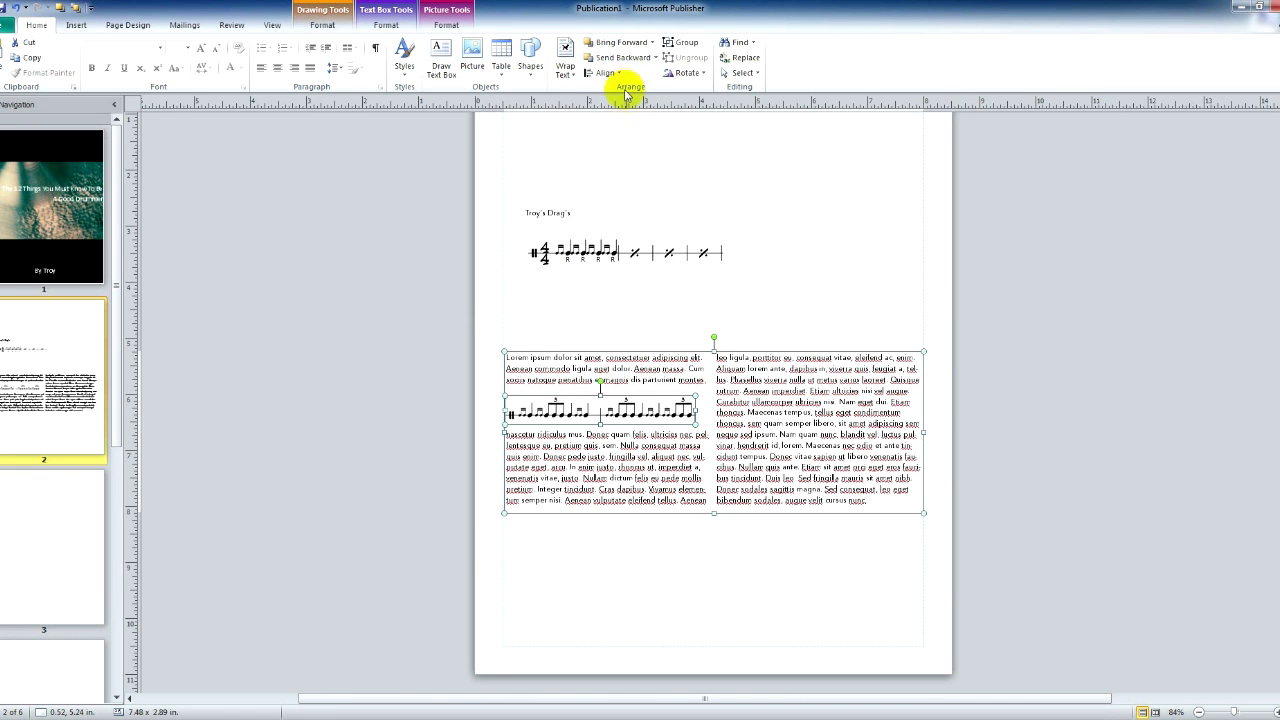
click(681, 47)
mouse_move(786, 421)
mouse_down()
mouse_move(757, 455)
mouse_move(777, 508)
mouse_move(768, 576)
mouse_move(778, 488)
mouse_up()
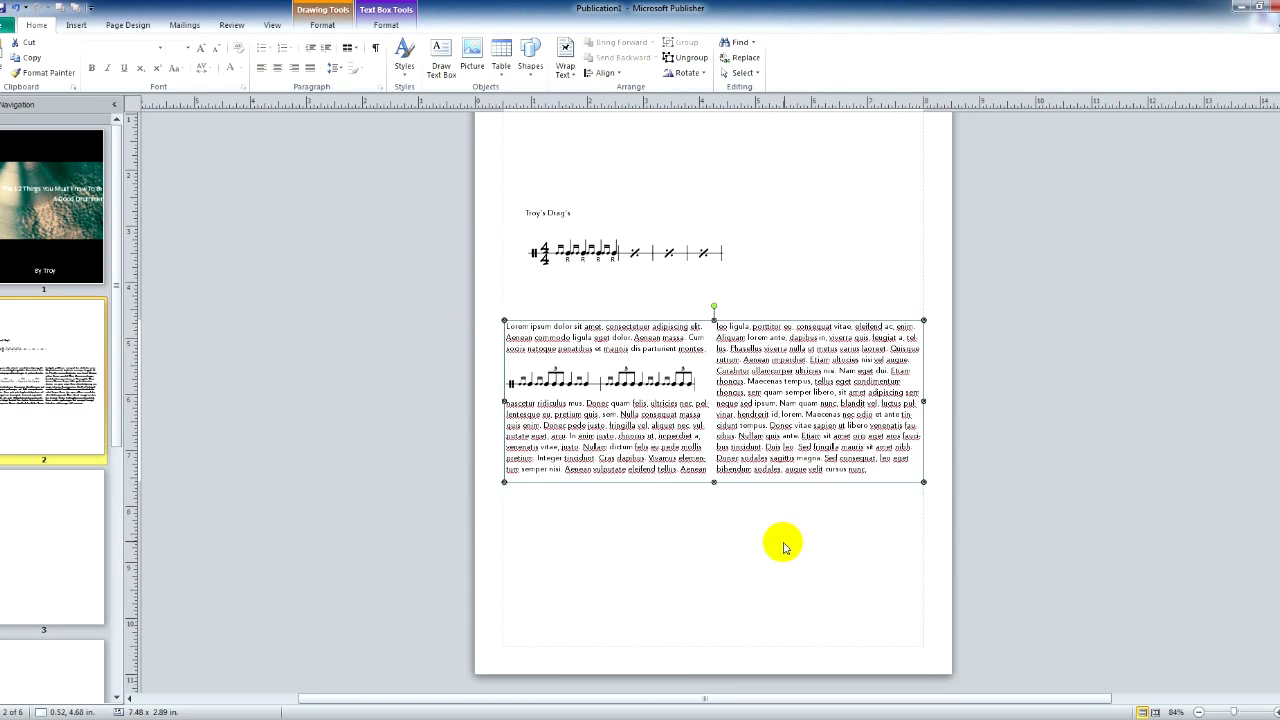
click(780, 540)
Add the built-in ruler guides with three columns and a heading to page 2
scroll(782, 530, up, 1)
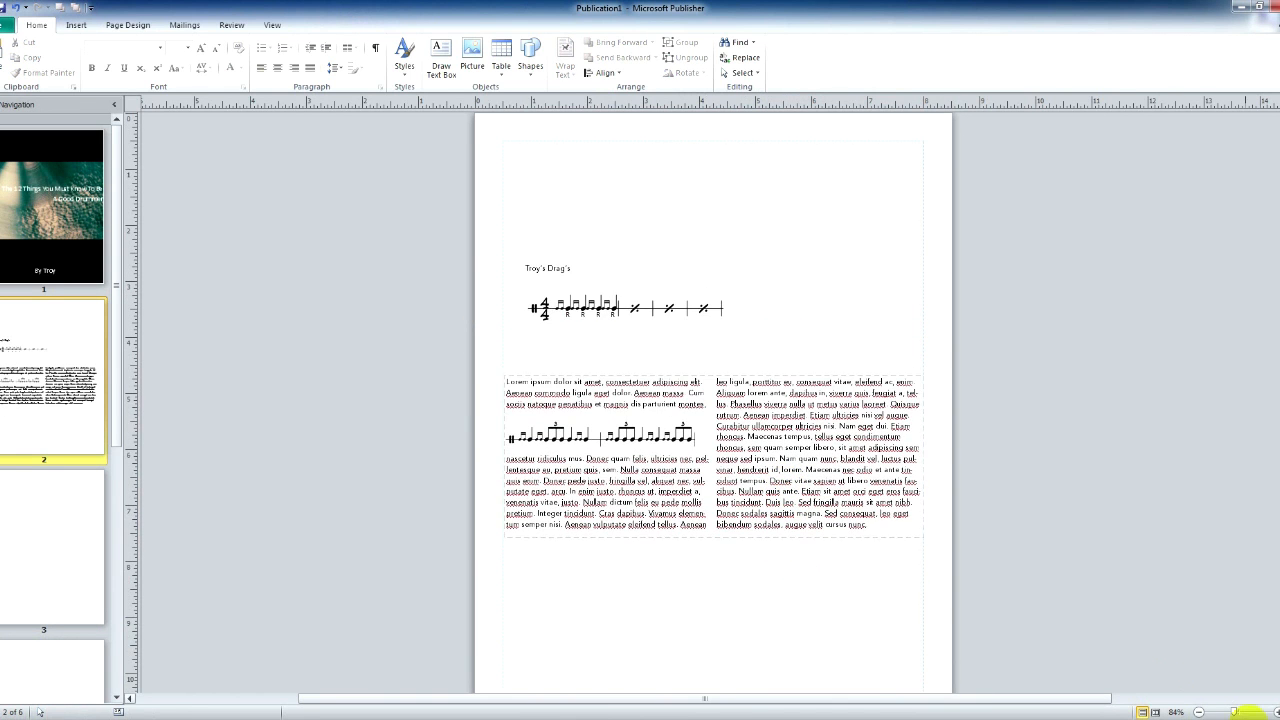
click(1197, 713)
click(1197, 713)
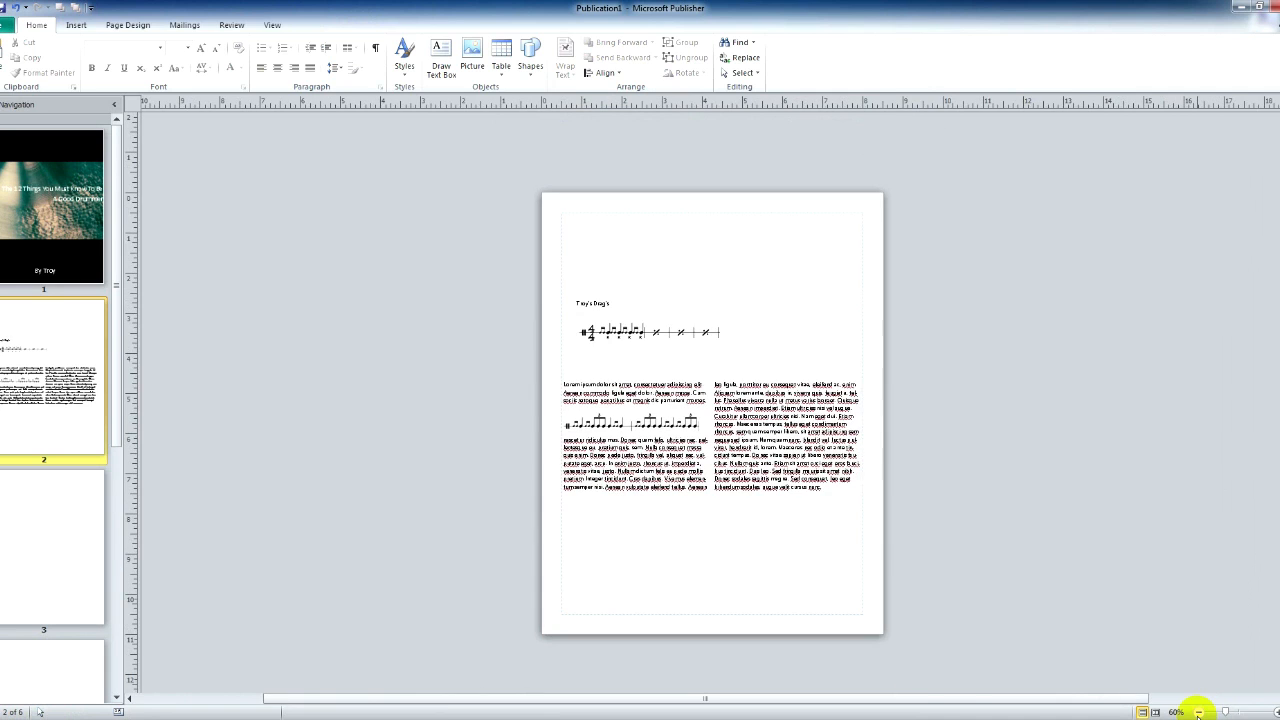
click(129, 27)
click(183, 57)
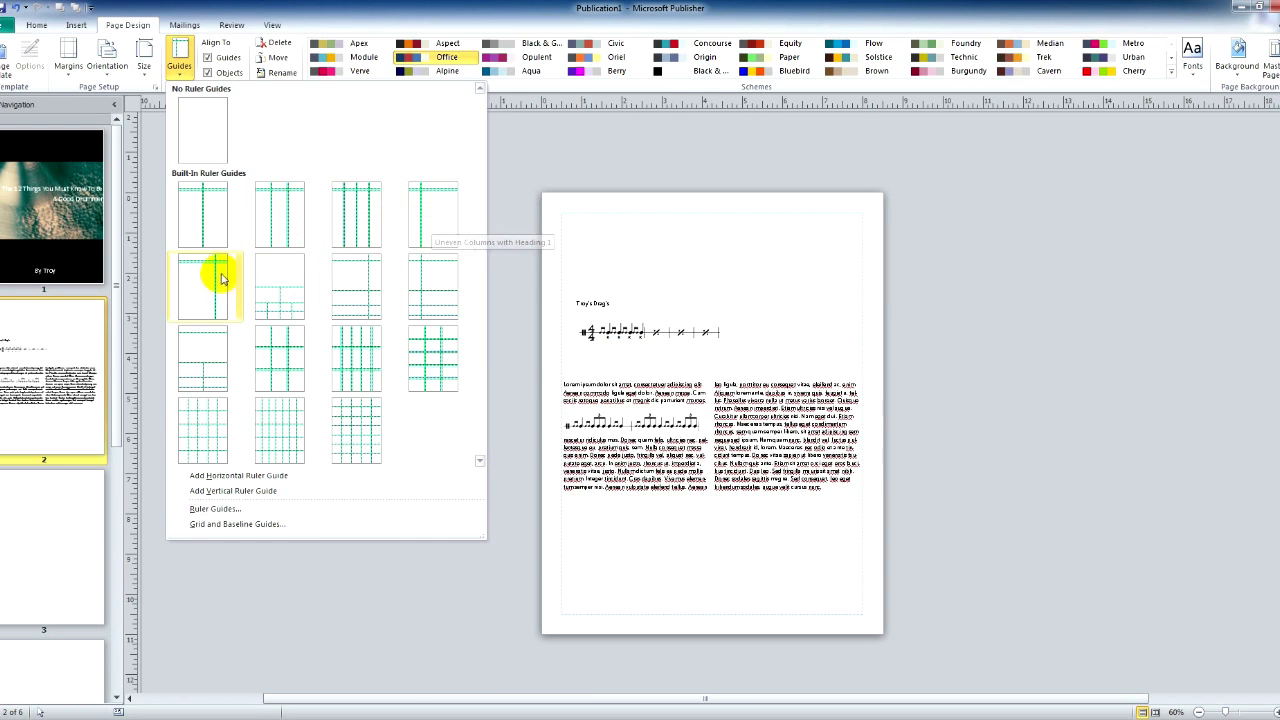
click(279, 220)
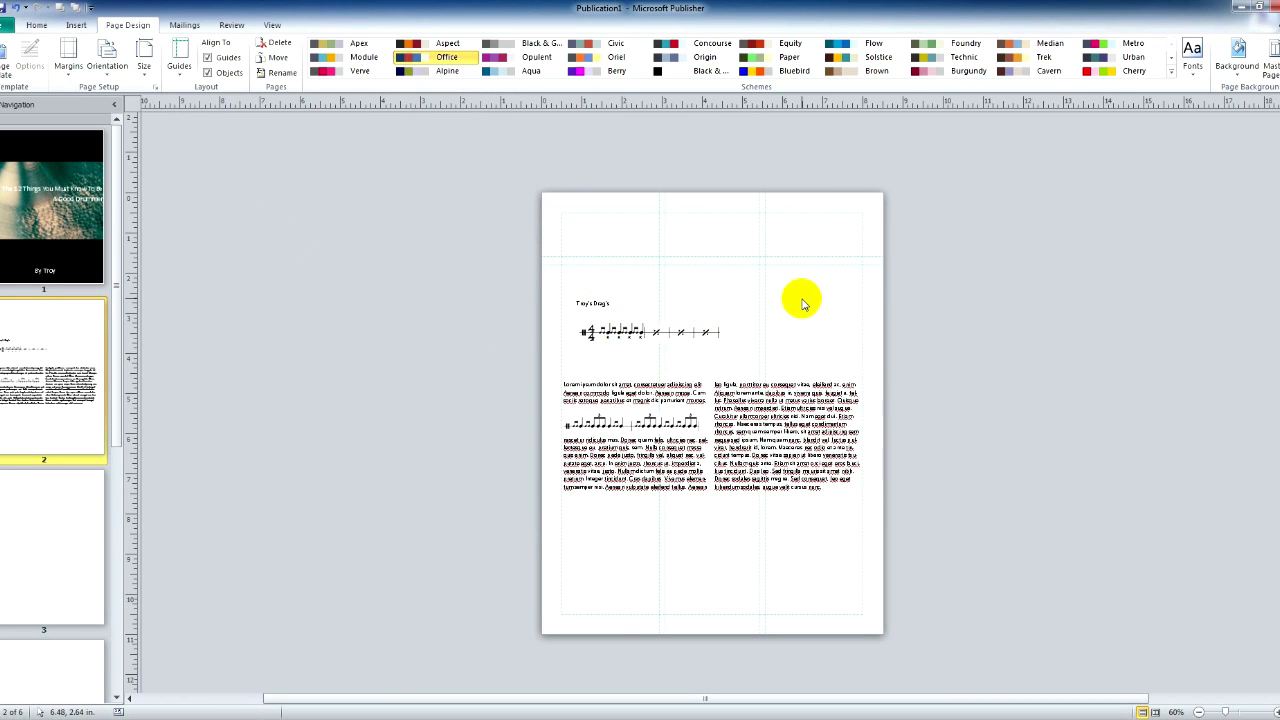
Insert the first cymbal picture from the desktop into page 2's workspace, restoring the maximized window at the end
click(1258, 8)
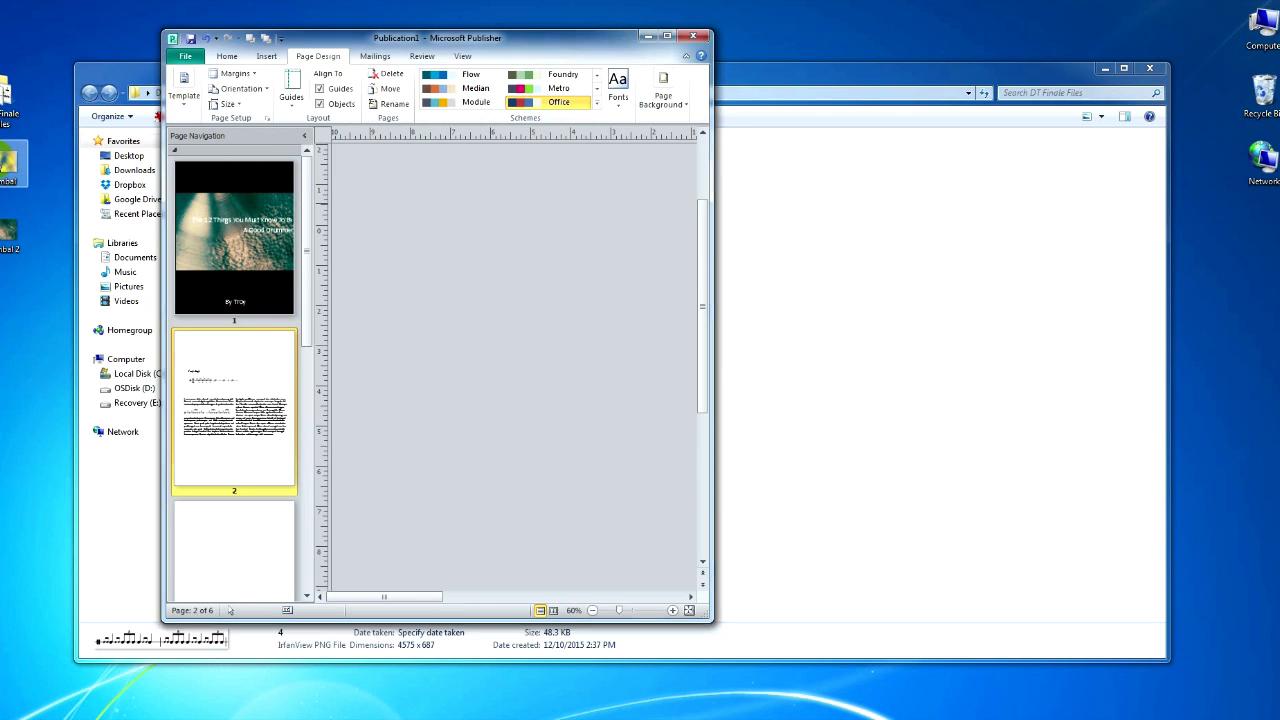
drag(8, 160, 486, 259)
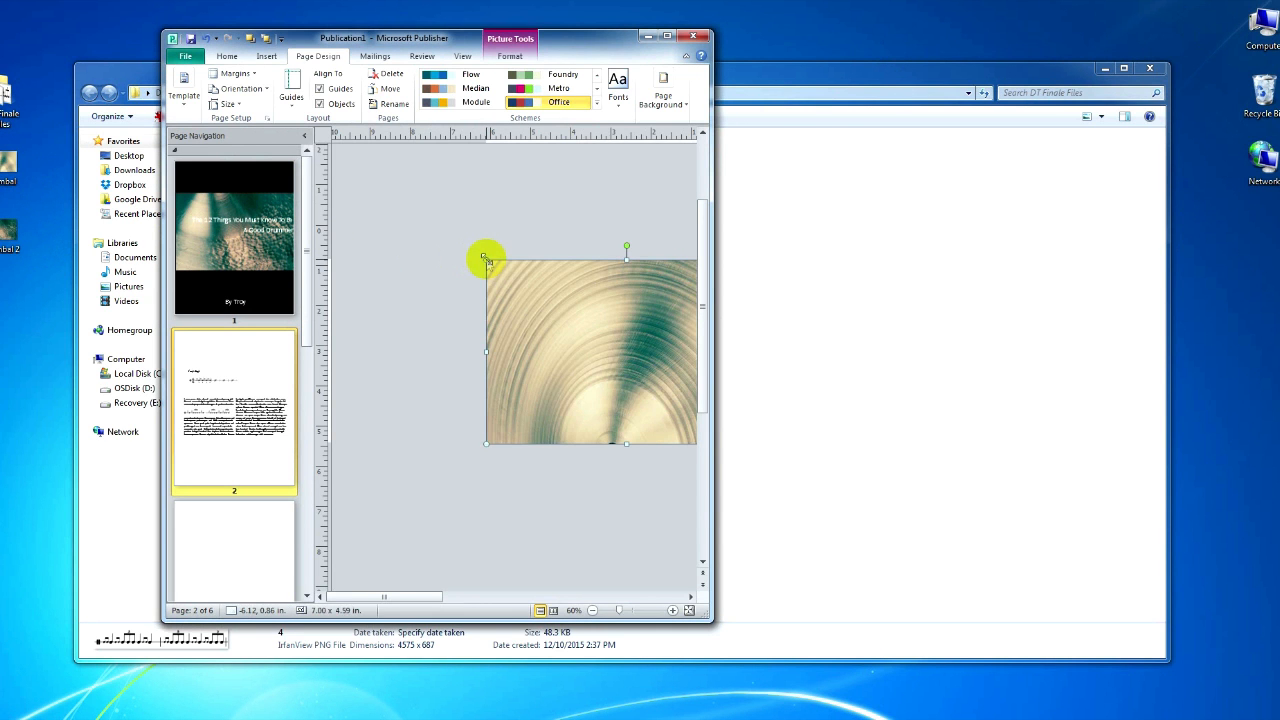
click(668, 40)
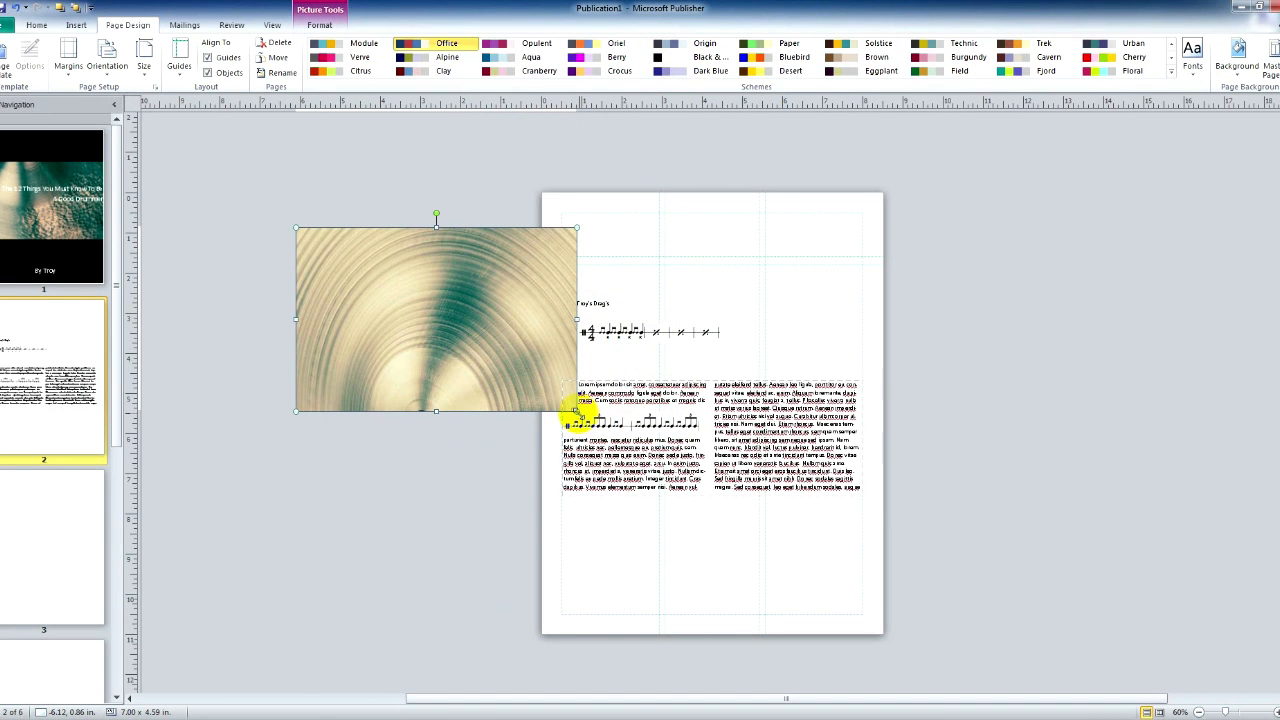
Shrink the cymbal picture to about 2.45 x 1.61 in and place it in the heading's first column, at about 0.51, 0.20 in
drag(564, 400, 585, 253)
click(486, 303)
click(414, 320)
click(591, 244)
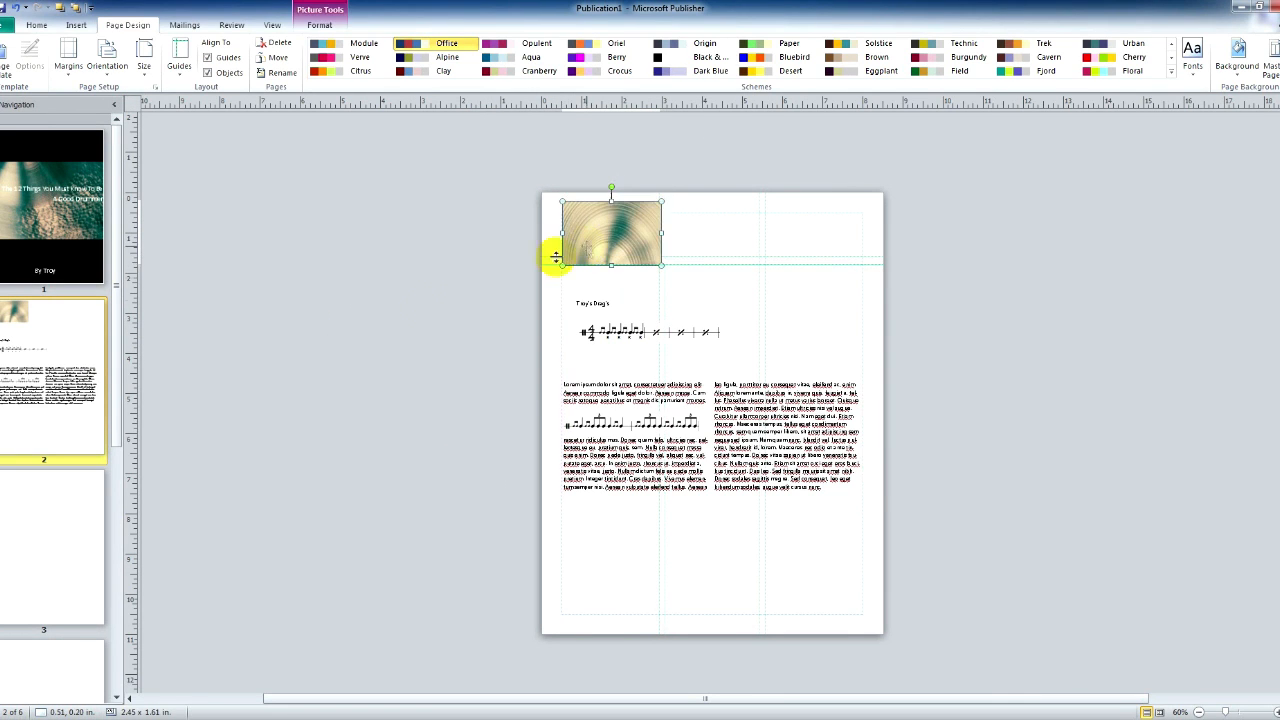
click(420, 313)
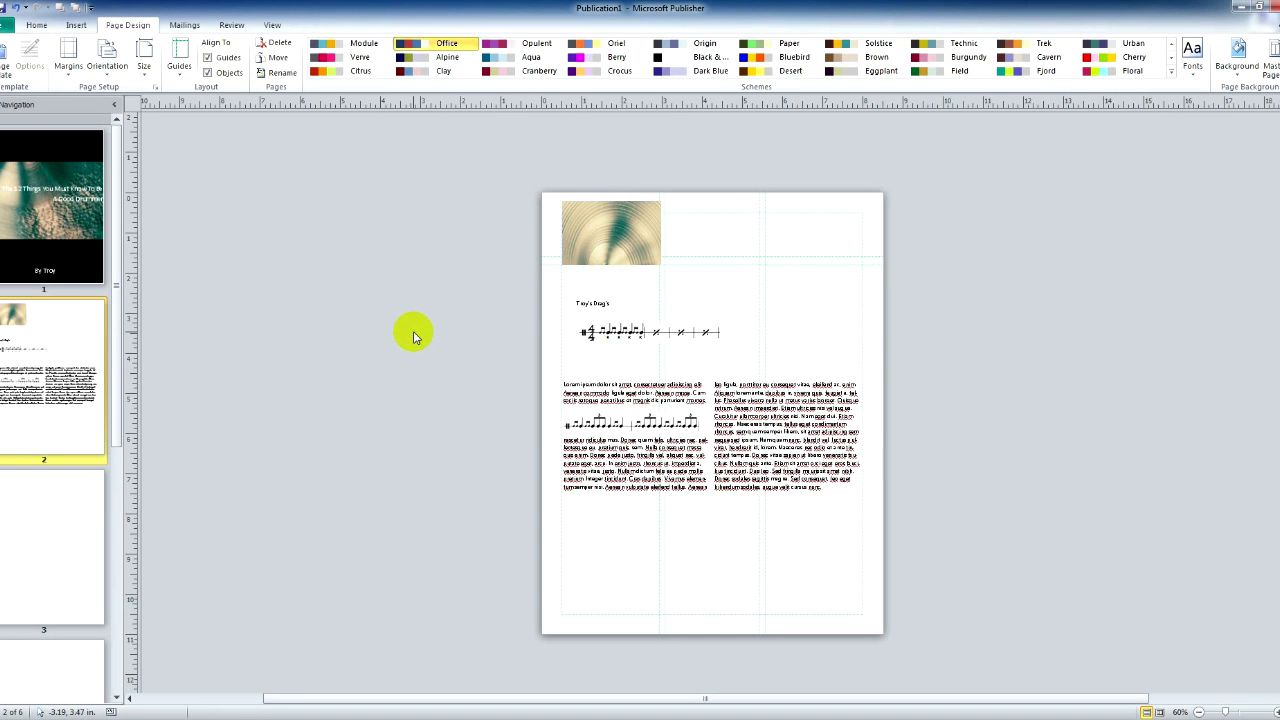
Move the cymbal picture off the page and draw a text box about 4.57 x 0.91 in reading "Title" in the heading area
drag(633, 233, 403, 246)
click(38, 25)
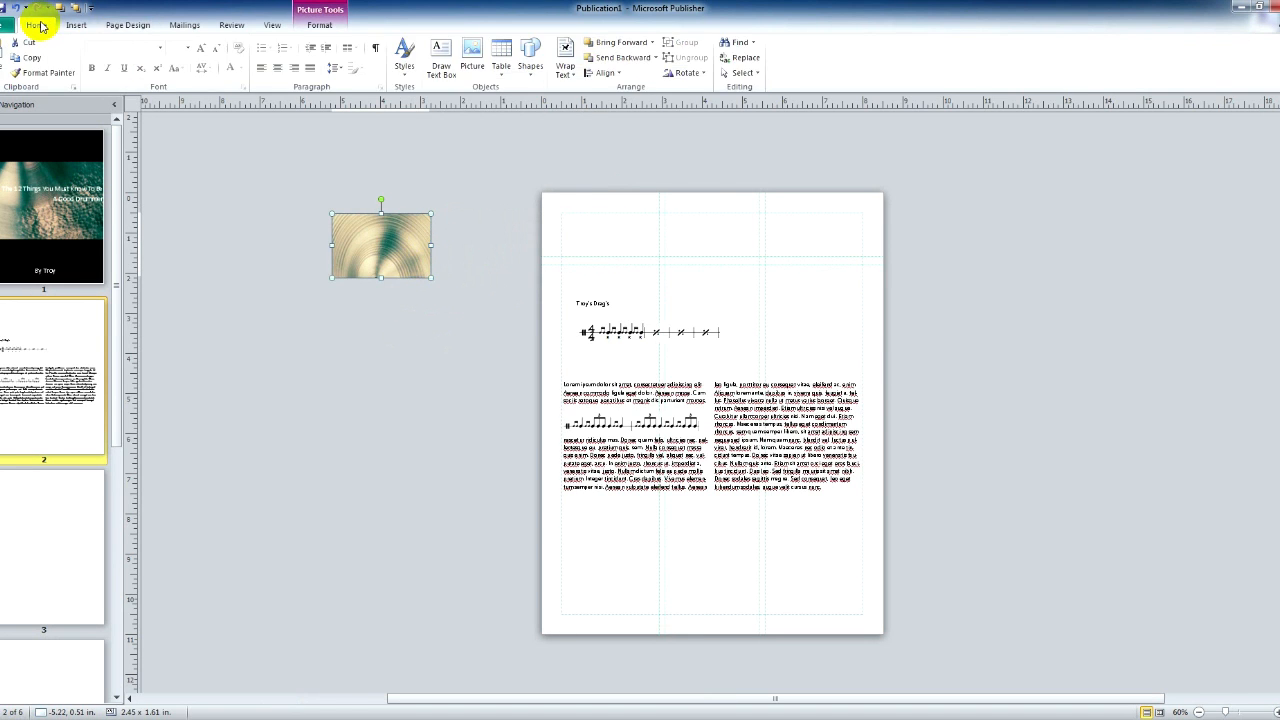
click(76, 25)
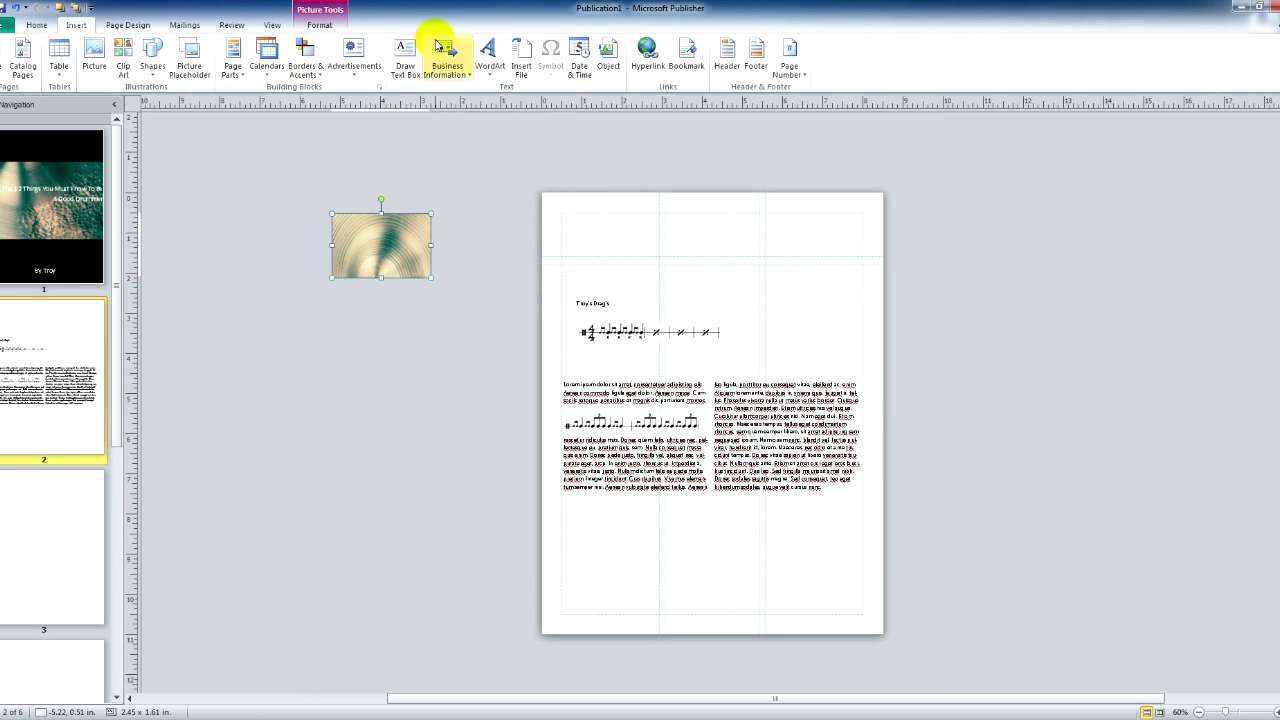
click(399, 55)
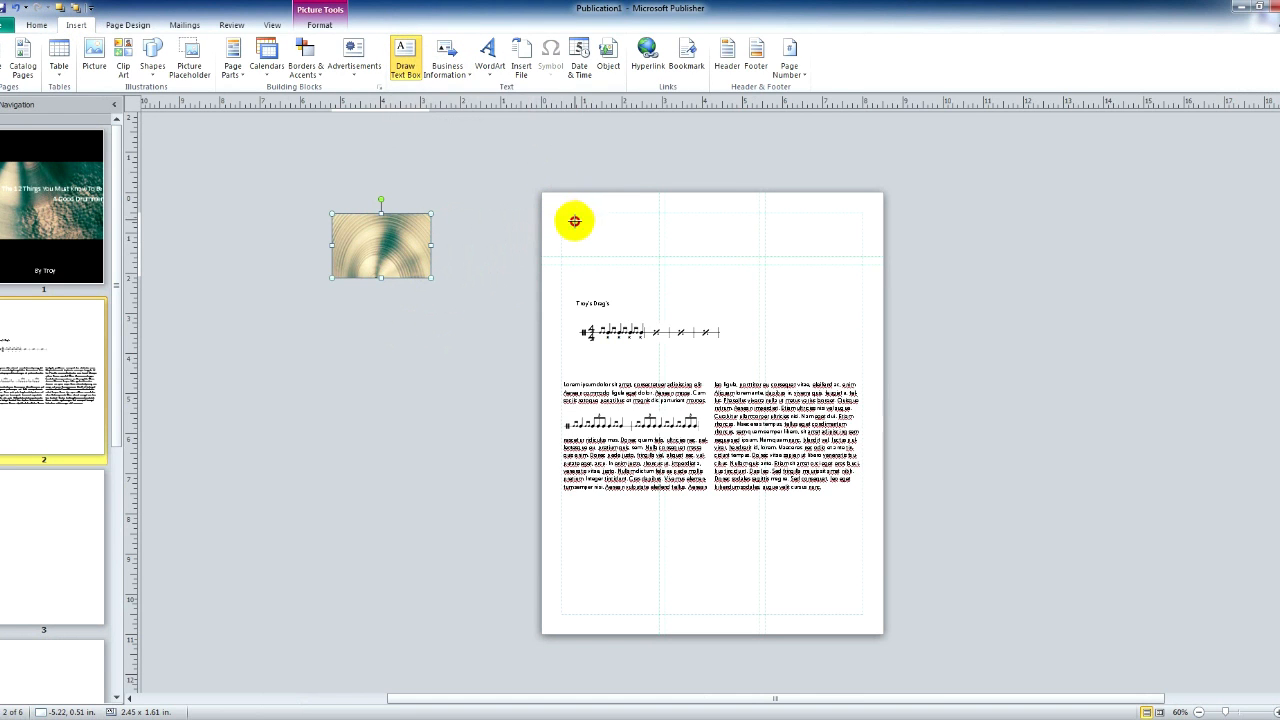
drag(575, 221, 762, 261)
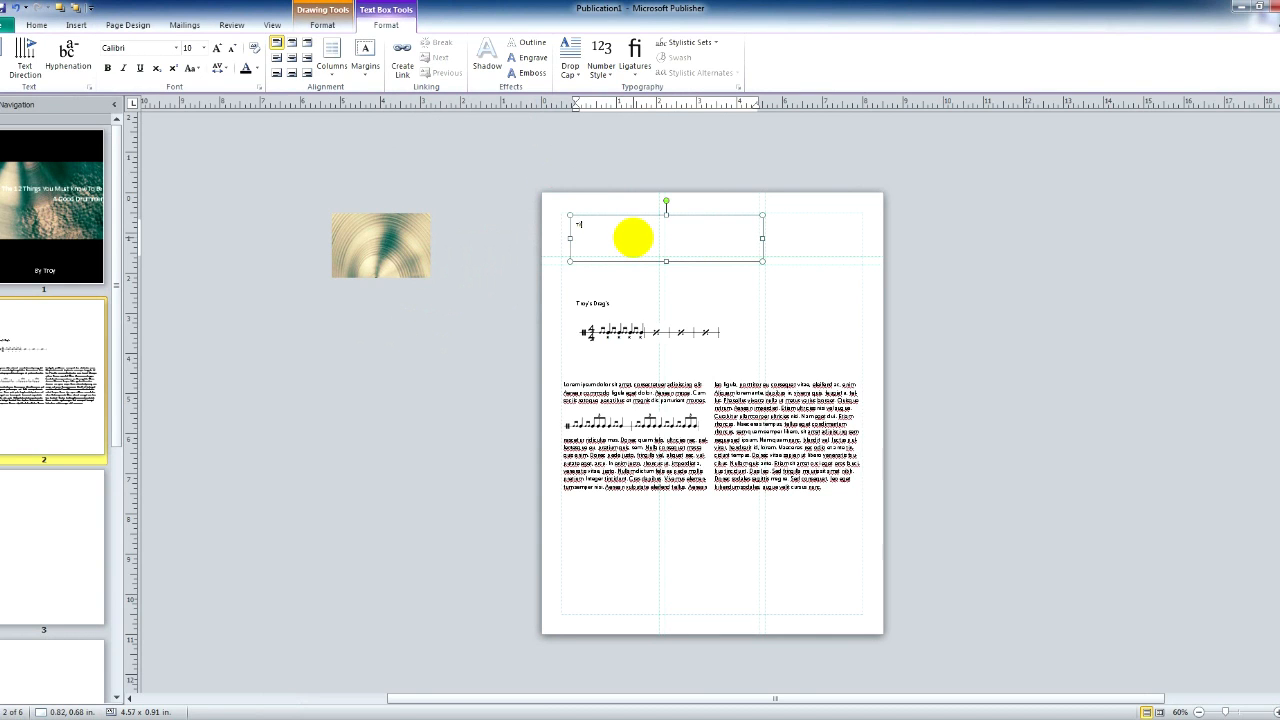
Try to set the title text's font to Avenir 35 Light and enlarge the text to 48 pt
right_click(600, 235)
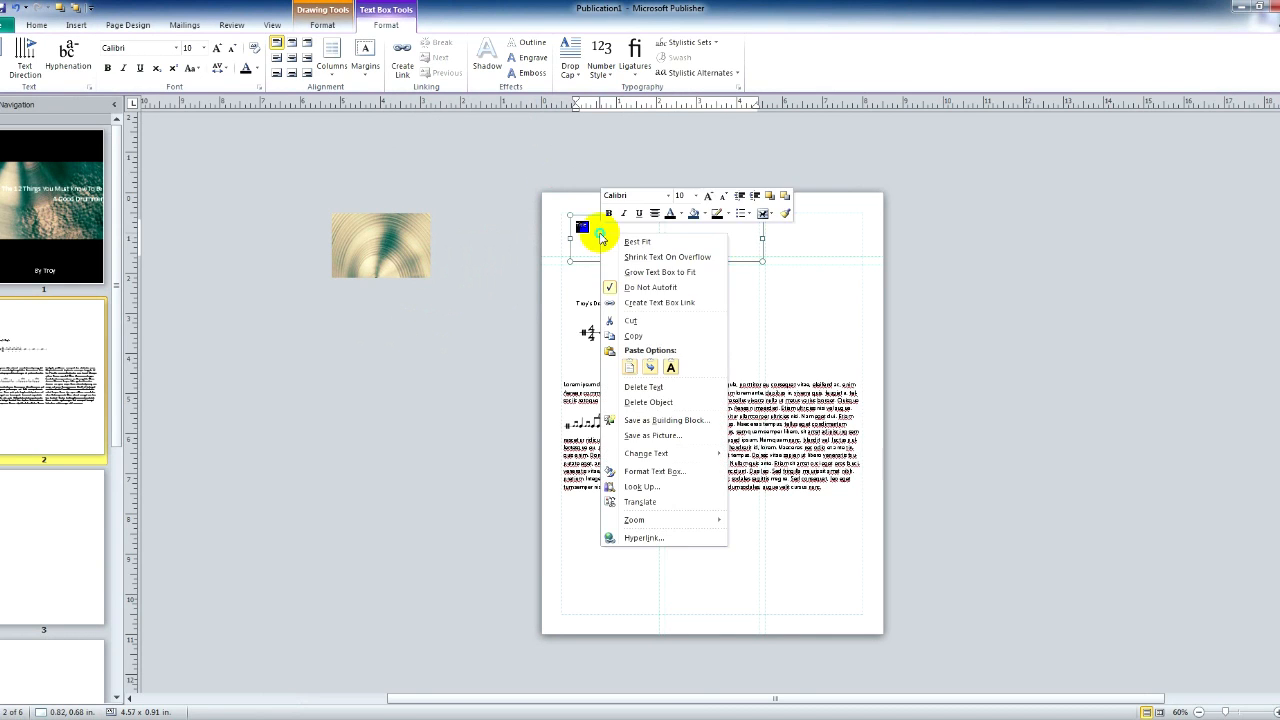
click(634, 196)
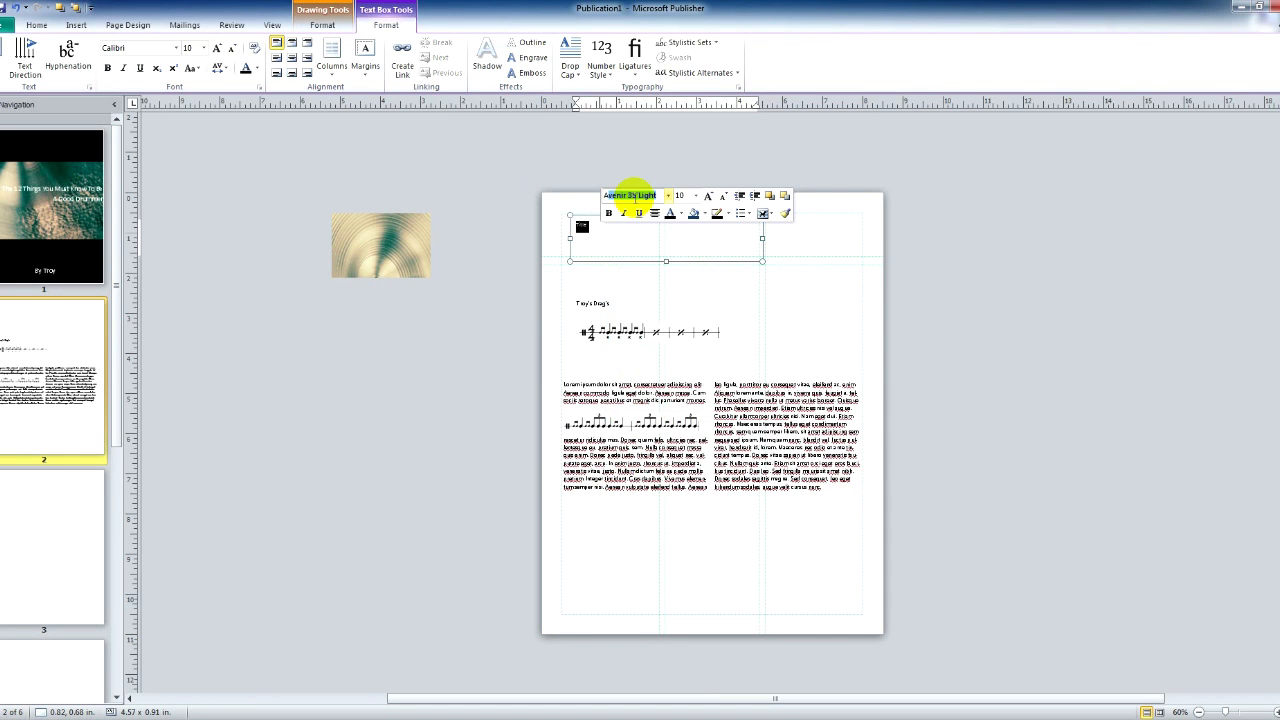
click(709, 196)
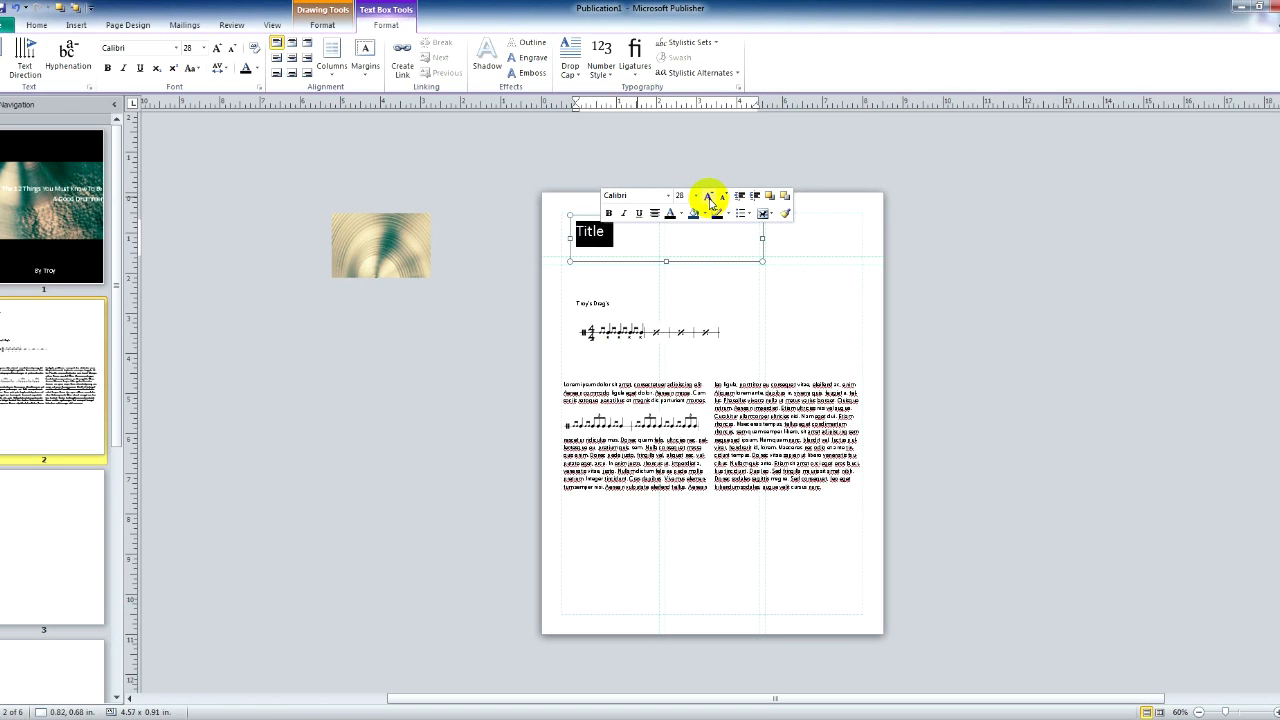
click(709, 196)
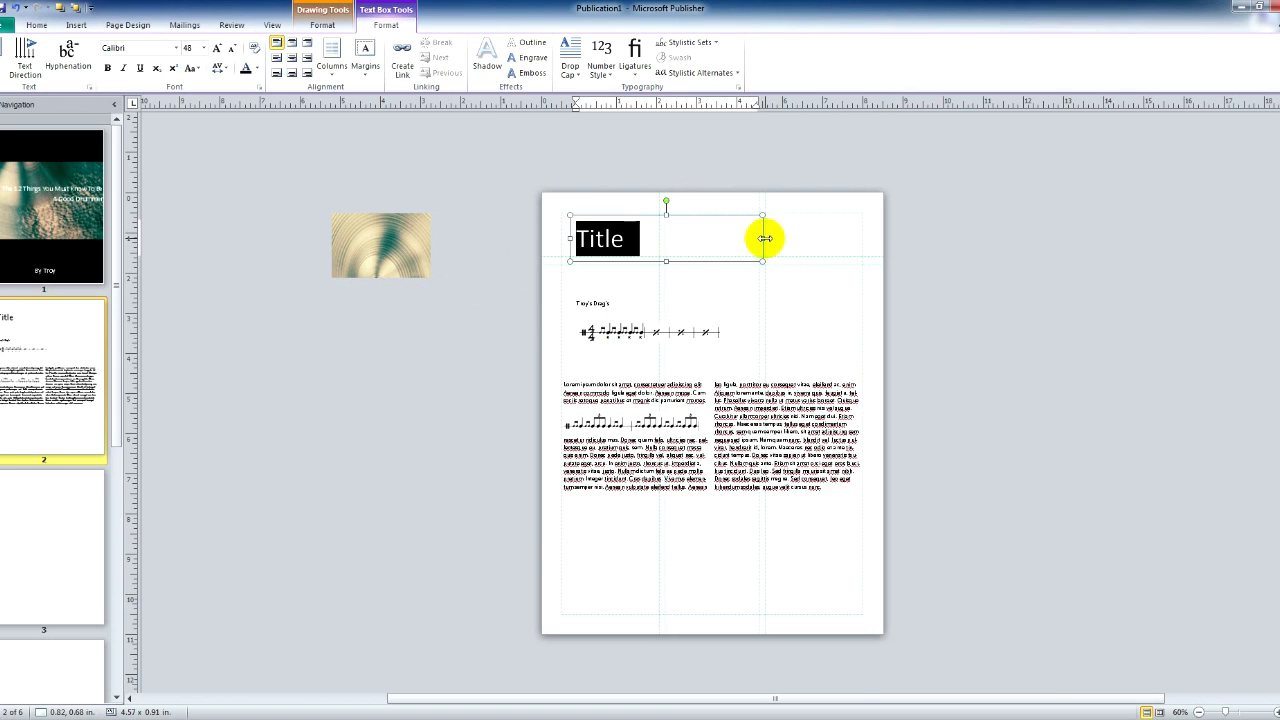
Narrow the title text box to about 1.45 in wide and move it to about 0.56, 0.67 in
drag(765, 238, 637, 240)
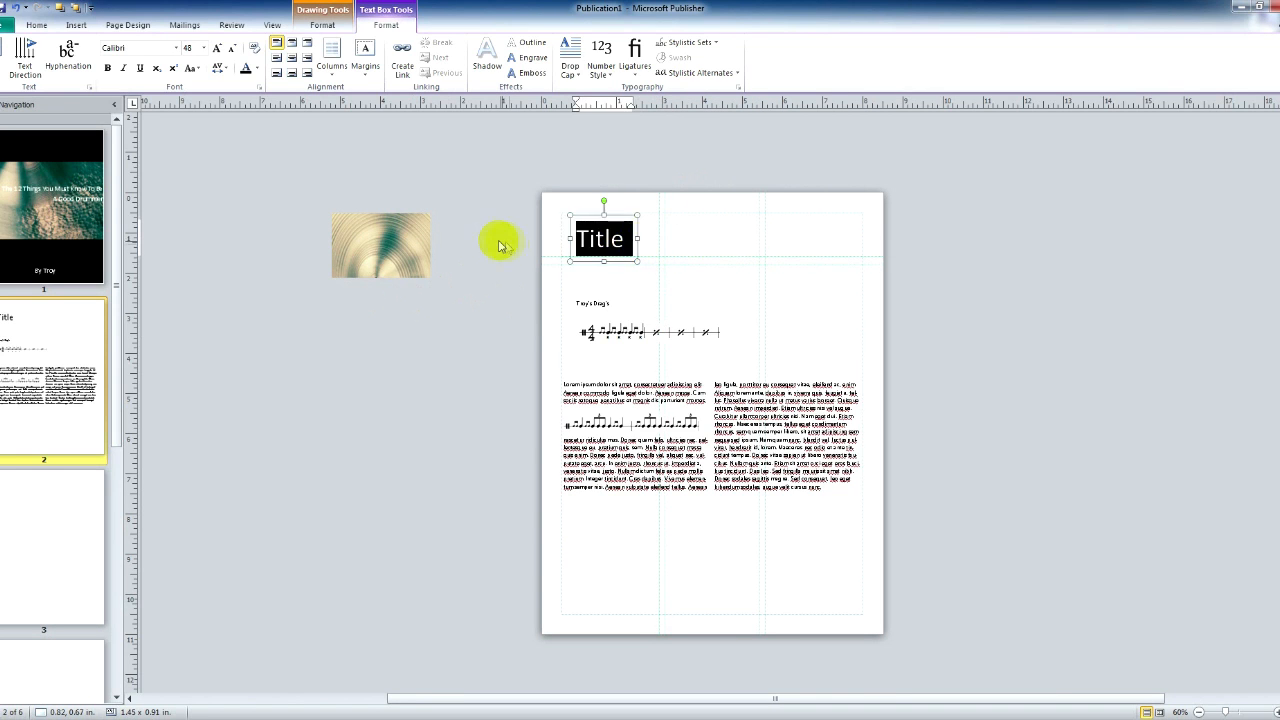
click(501, 246)
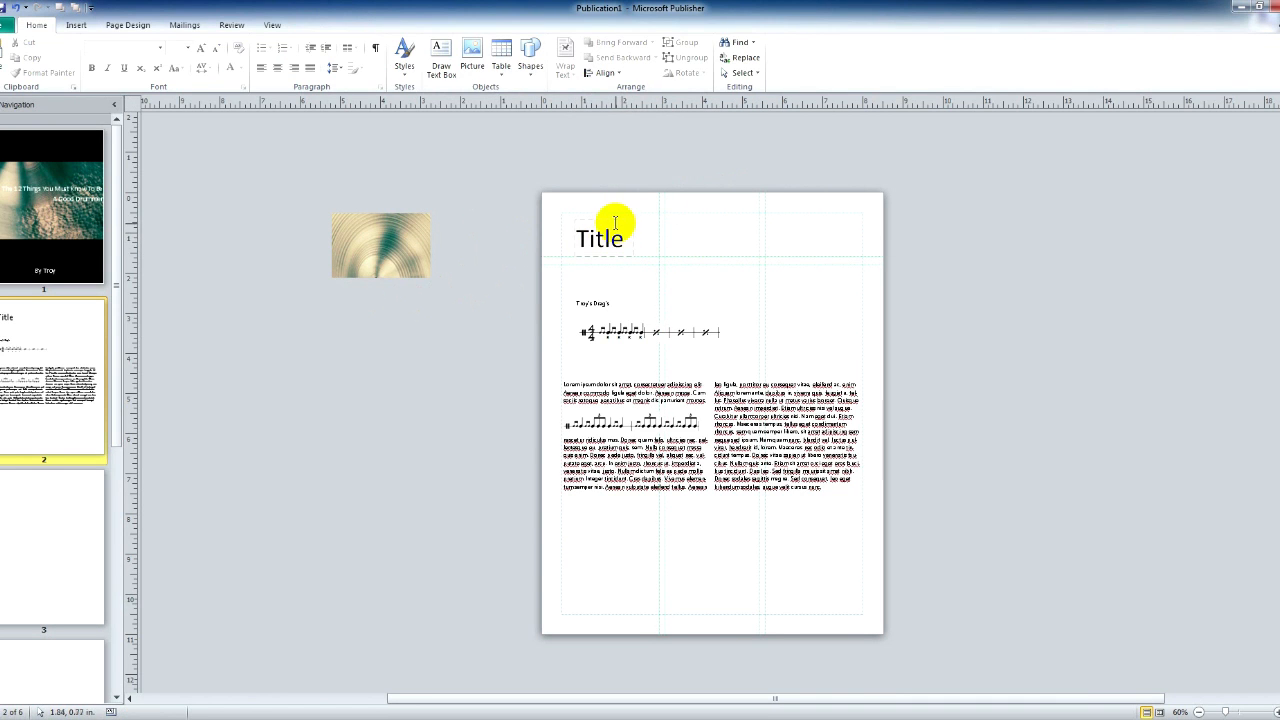
drag(615, 222, 605, 220)
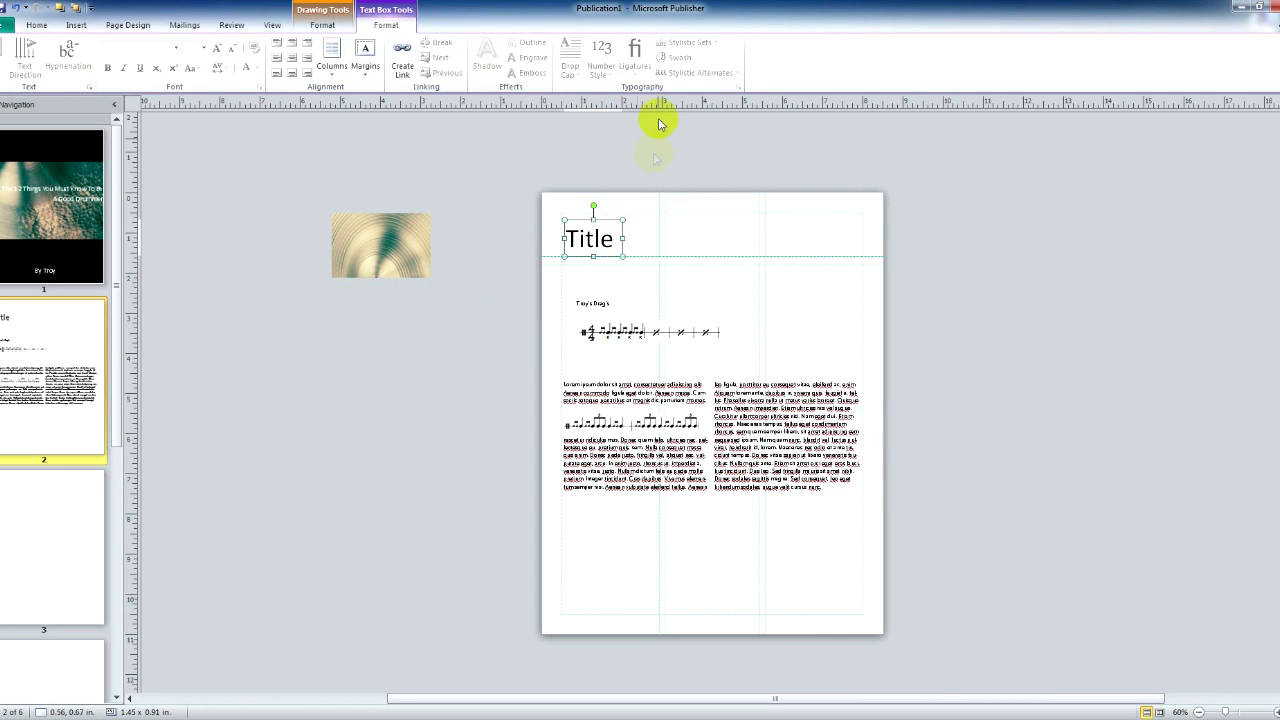
click(322, 24)
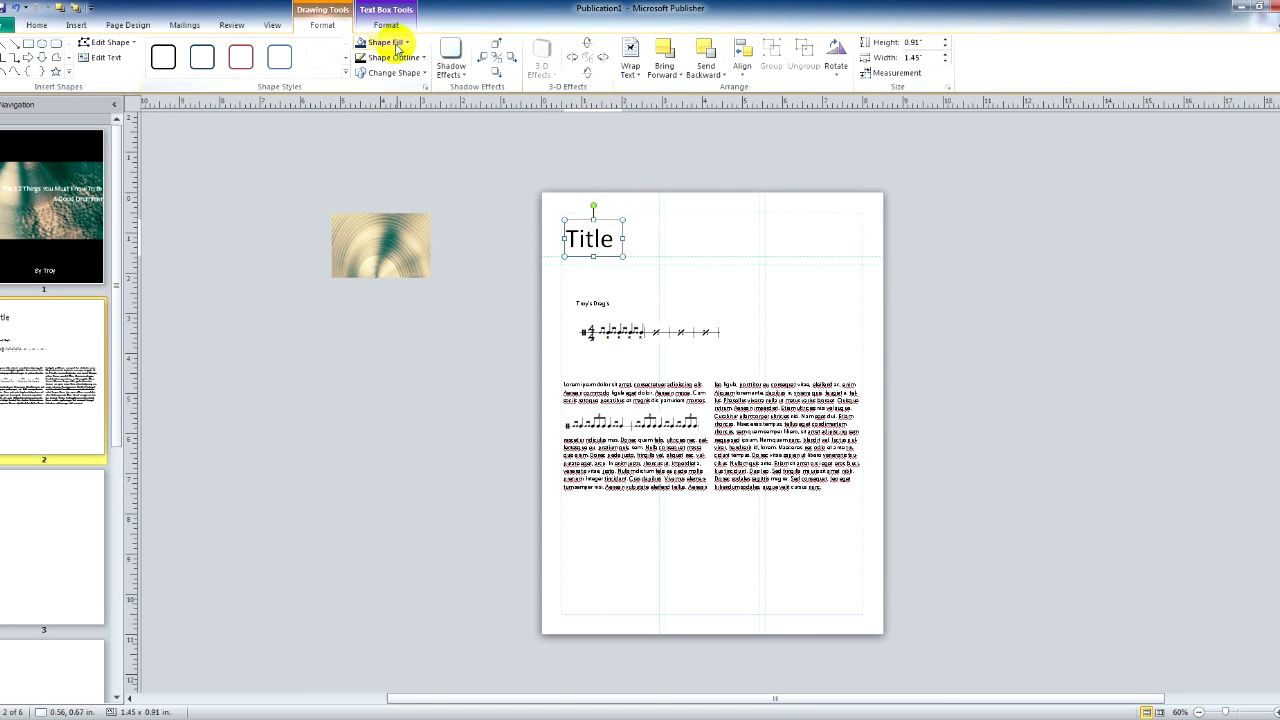
click(389, 78)
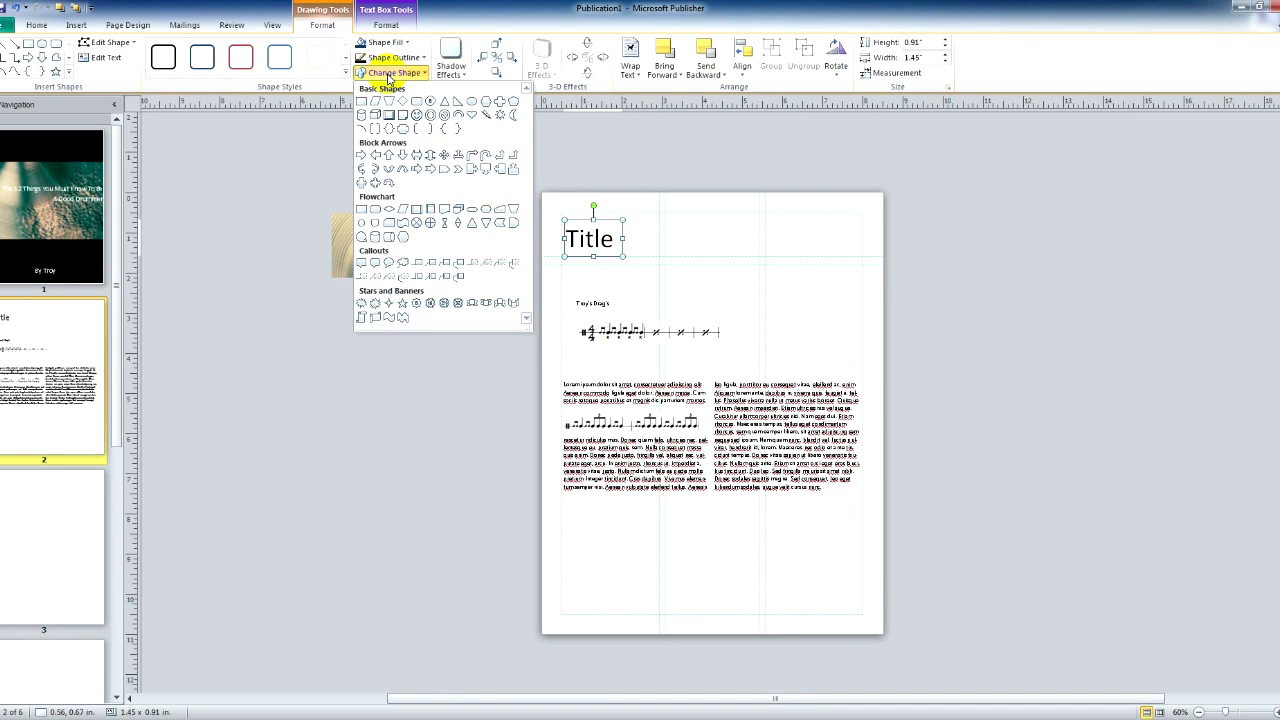
click(398, 12)
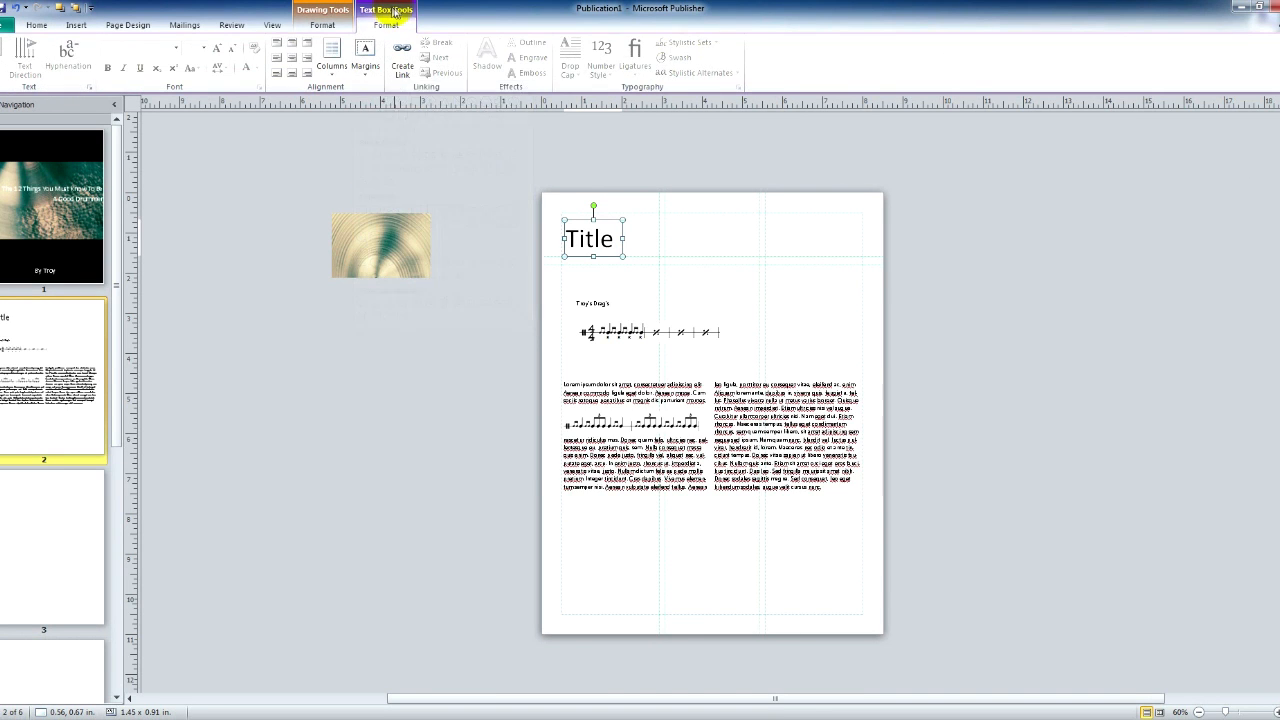
Draw a horizontal line about 7.64 in long across the title, starting at about 0.32, 1.14 in
click(36, 24)
click(531, 62)
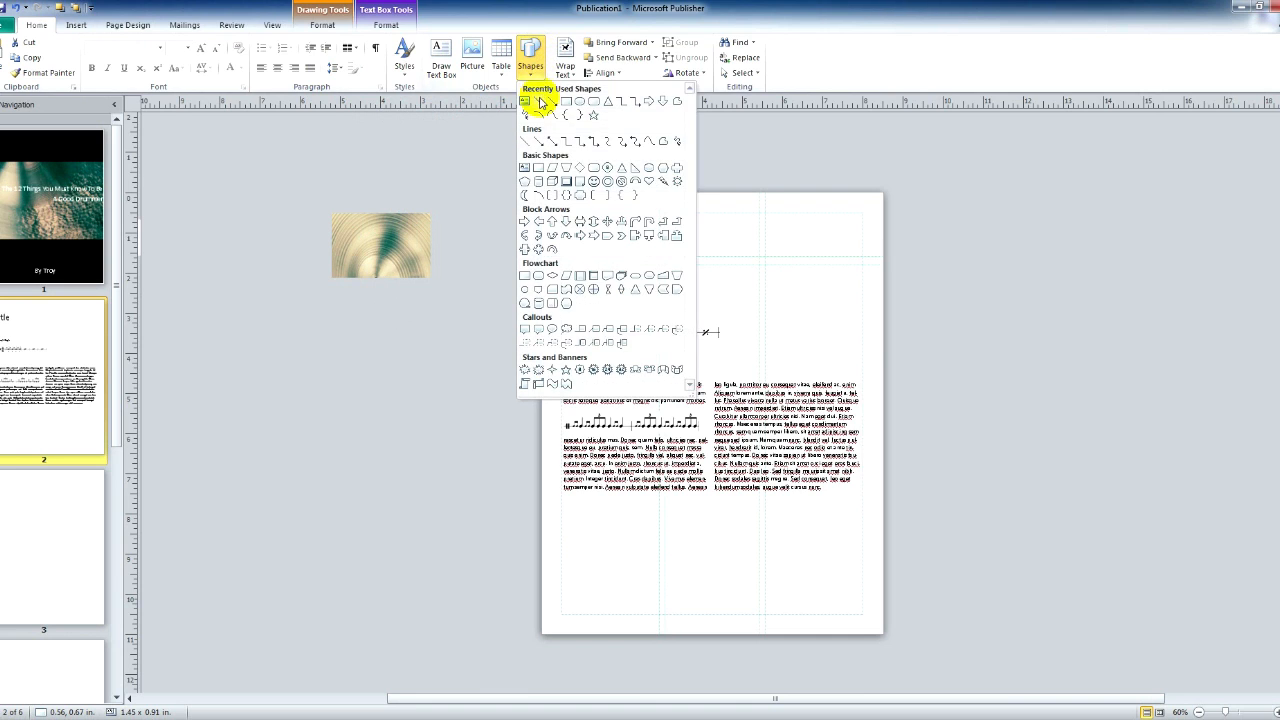
click(540, 104)
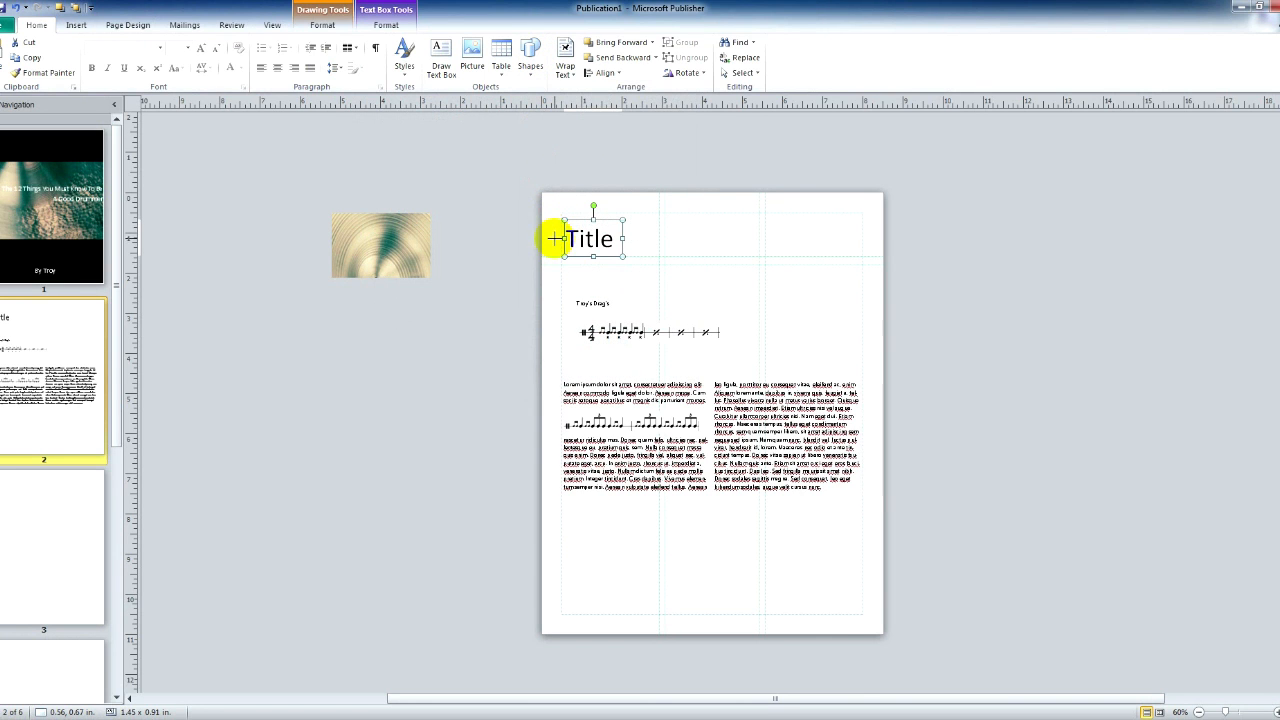
drag(555, 238, 861, 238)
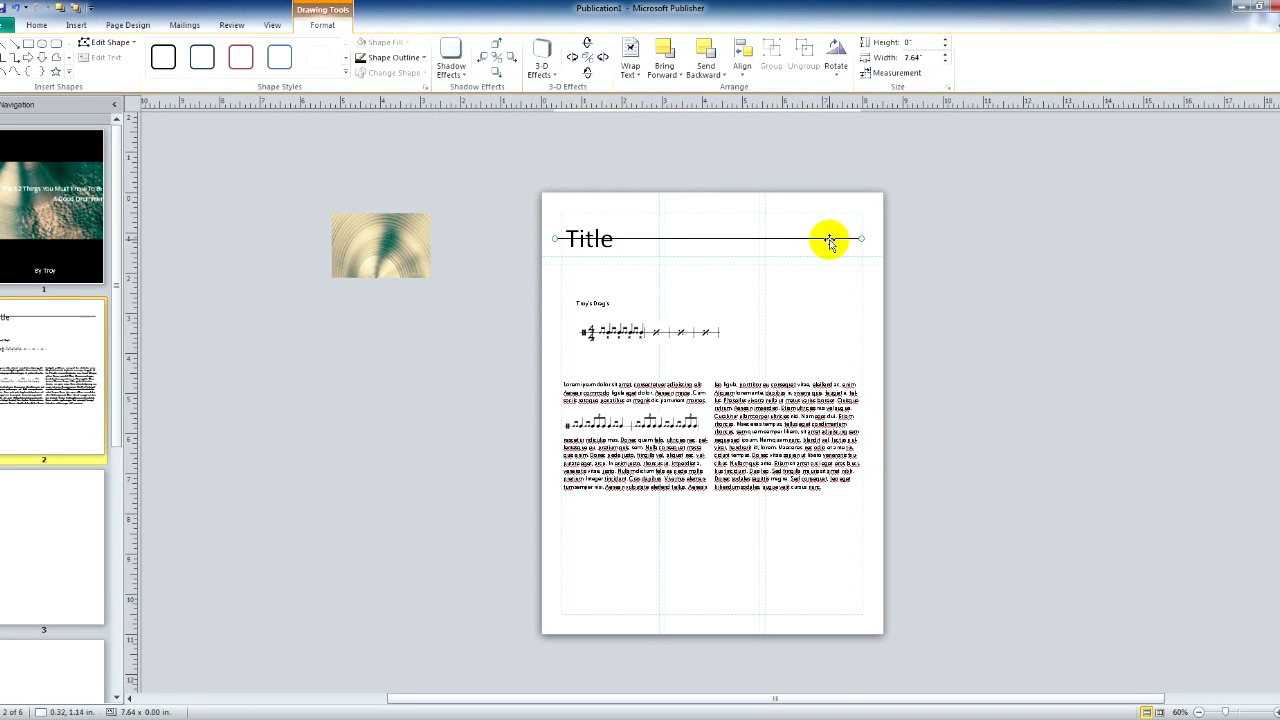
Set the outline colour of the horizontal line across the title to standard red
right_click(830, 242)
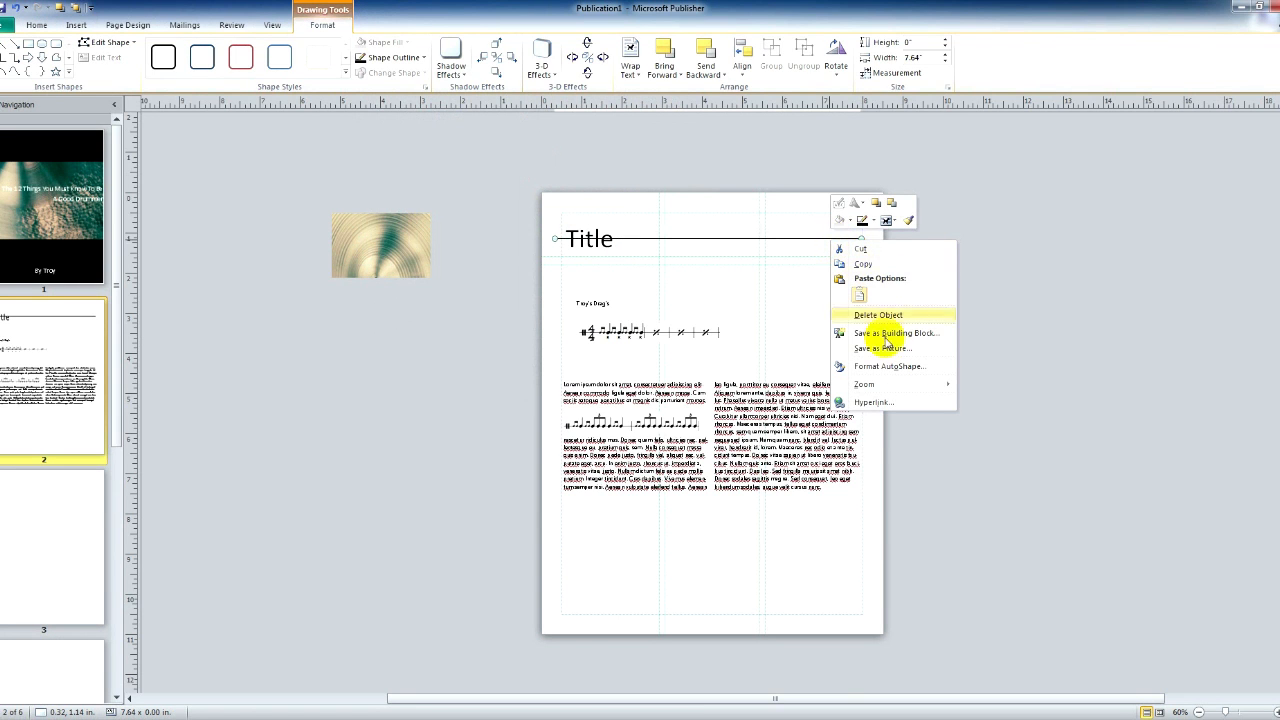
click(873, 222)
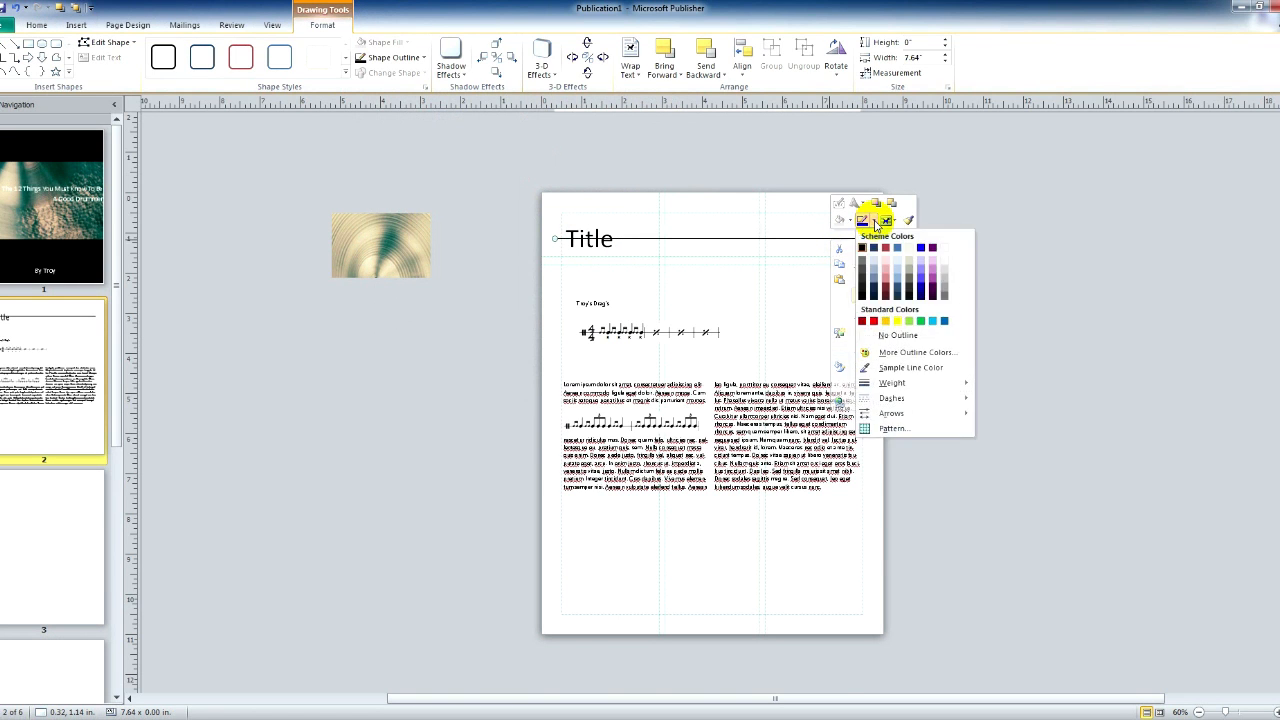
click(873, 321)
click(553, 292)
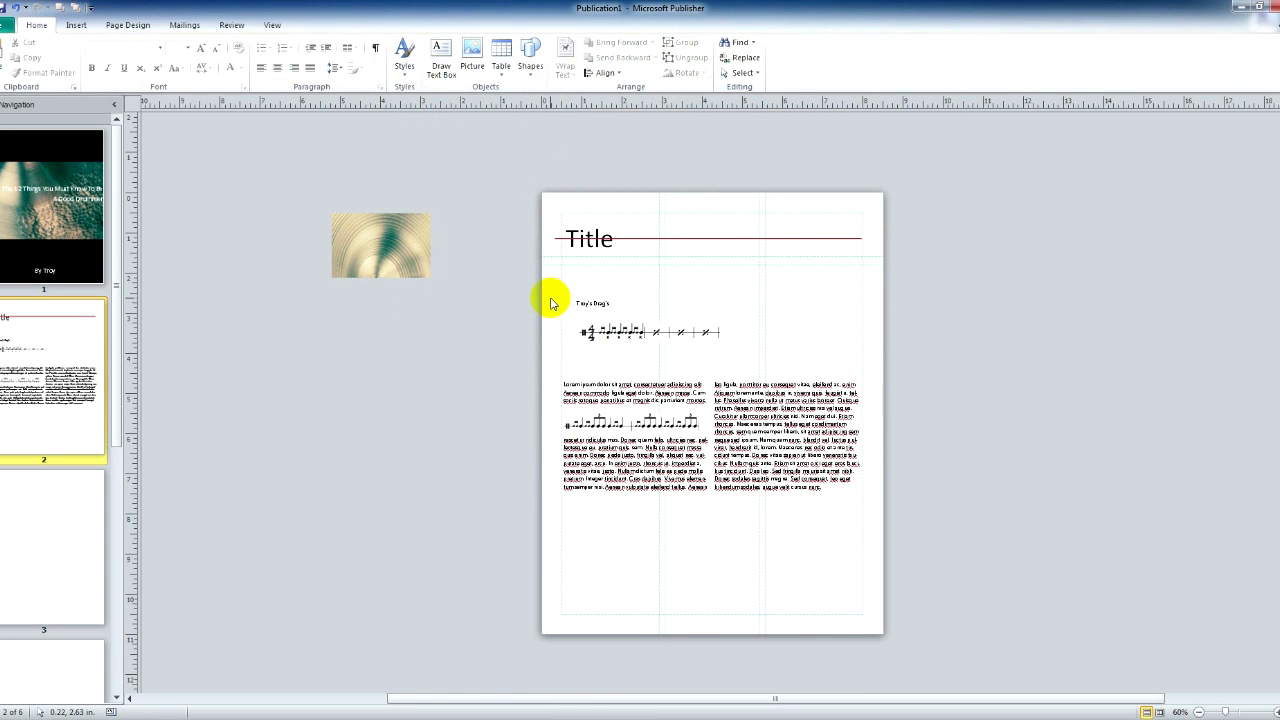
Fill the title text box with white so it masks the line running behind the word "Title"
click(592, 252)
right_click(593, 252)
click(612, 239)
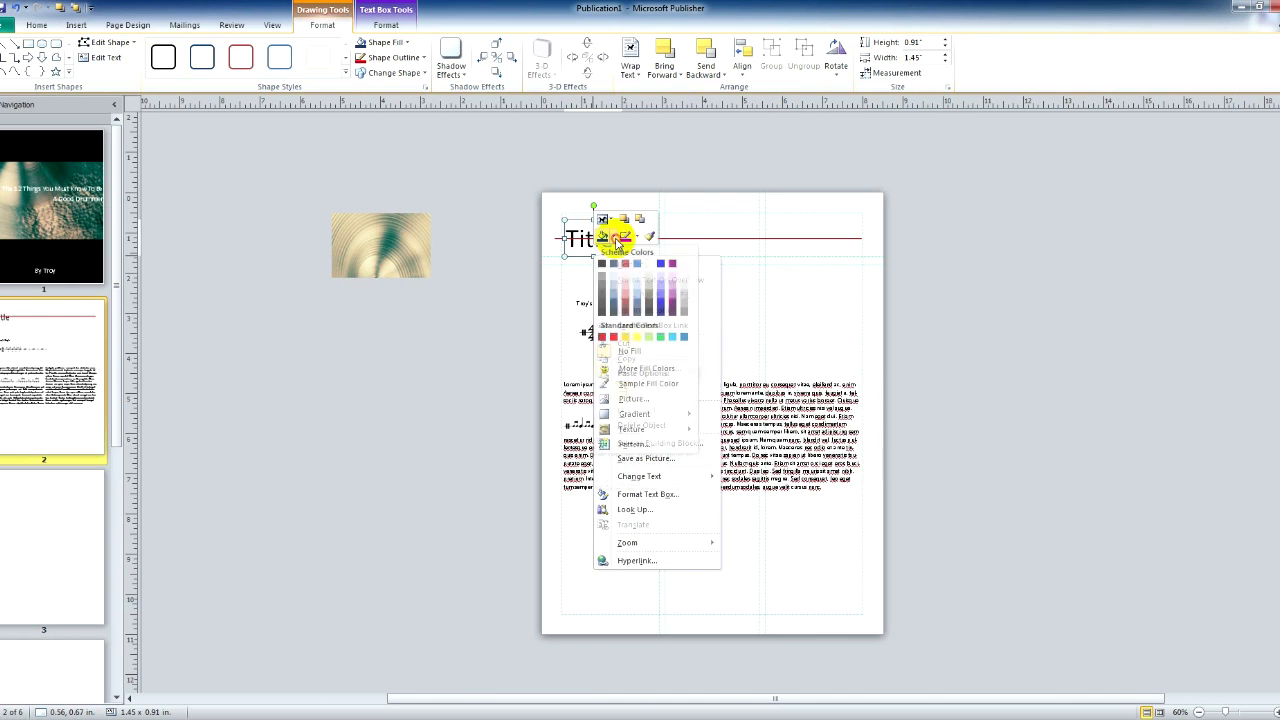
click(685, 264)
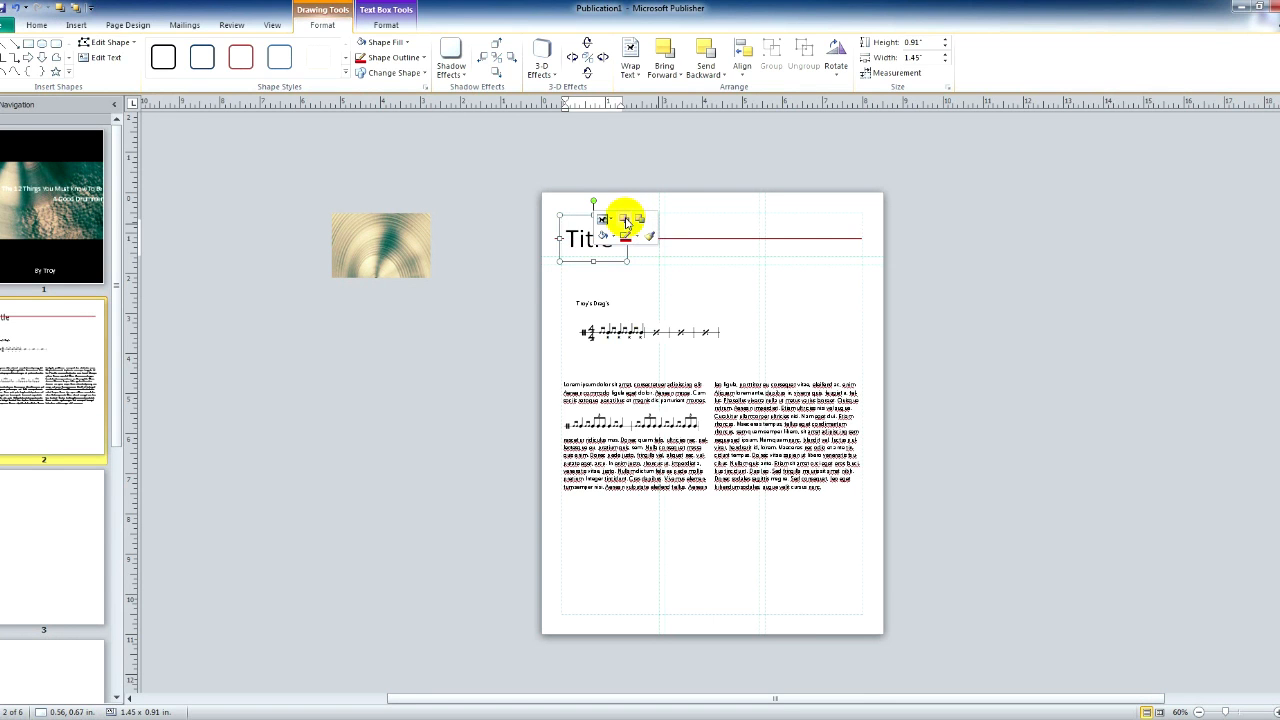
click(514, 297)
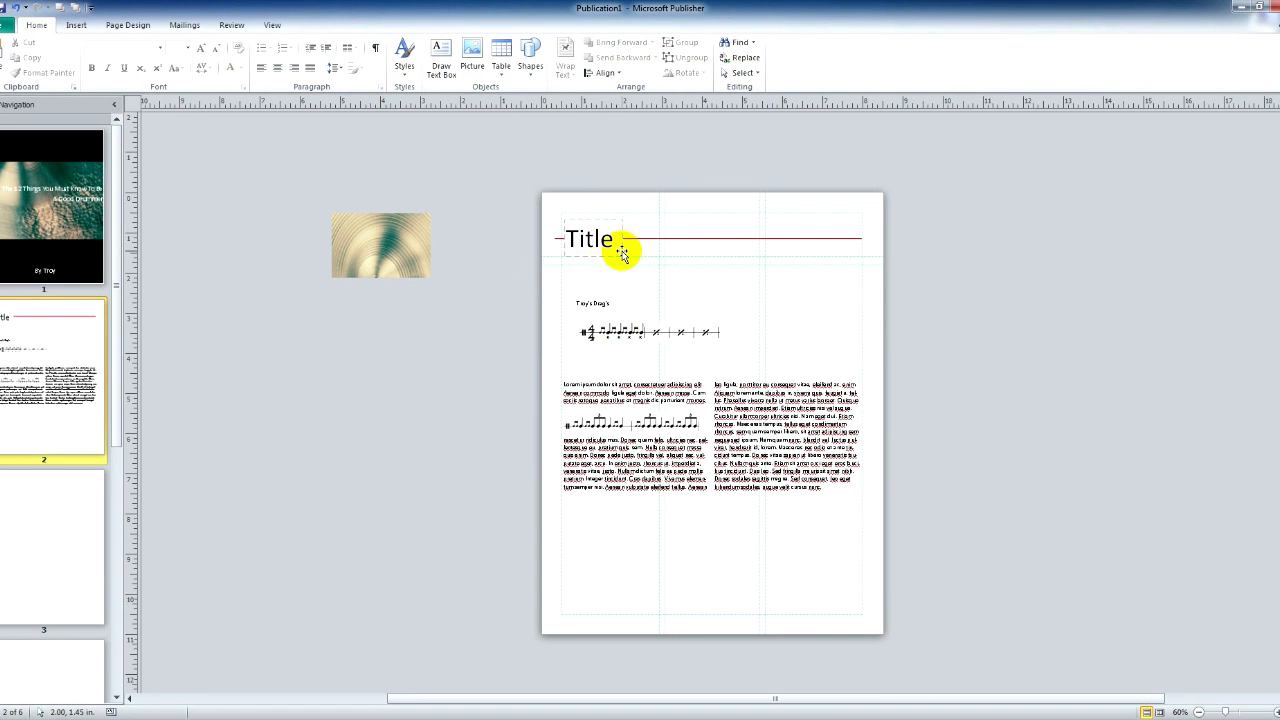
Reposition the title text box to about 0.68, 0.67 in with a width of about 1.83 in, and centre its text
click(622, 250)
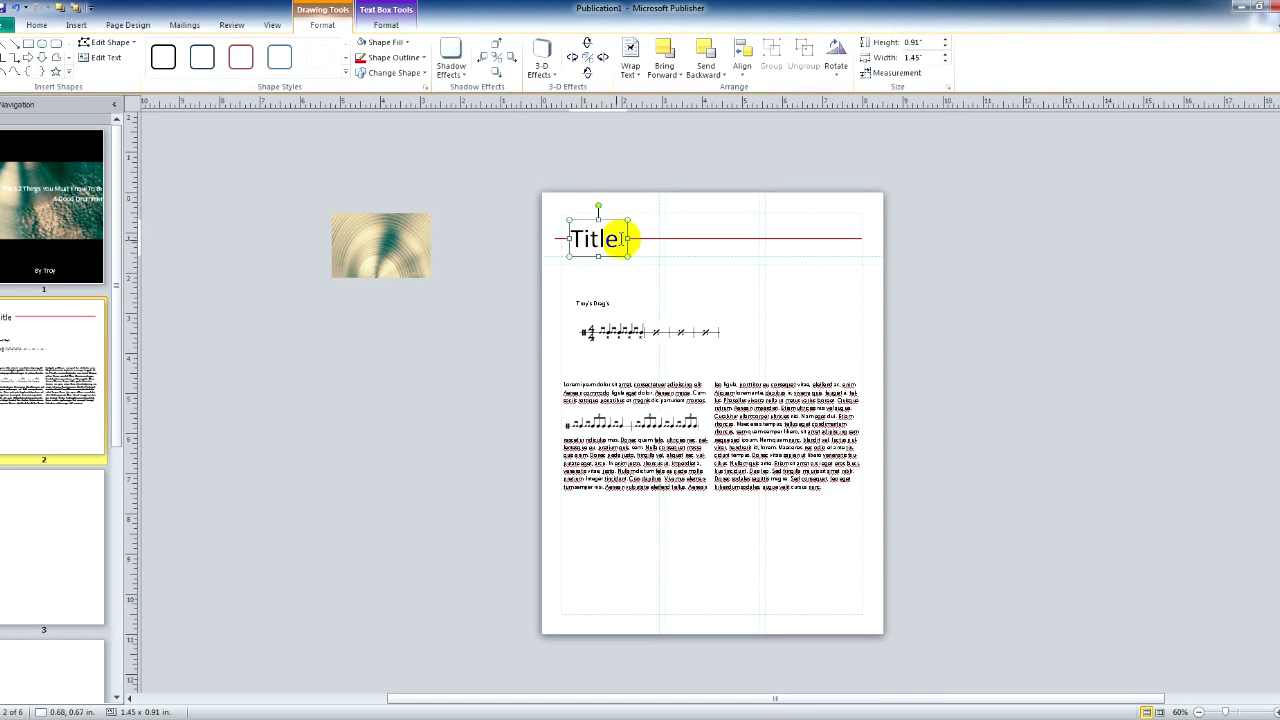
drag(641, 237, 563, 239)
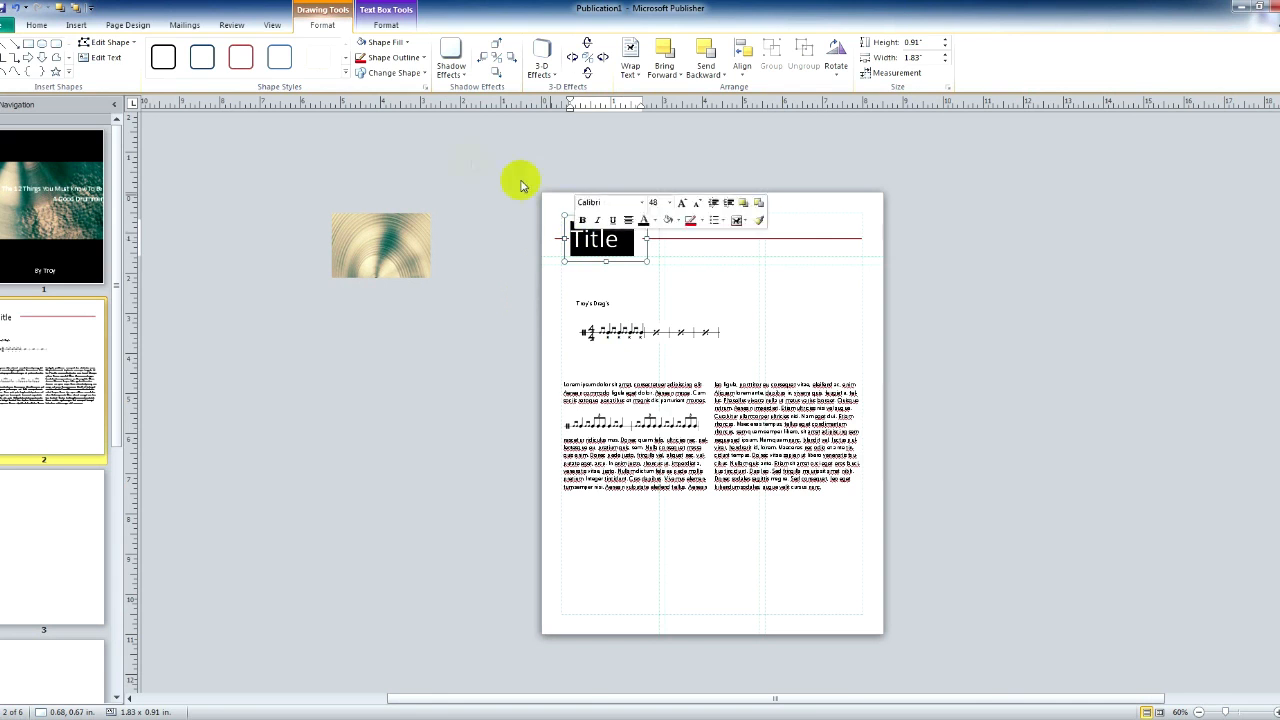
click(122, 26)
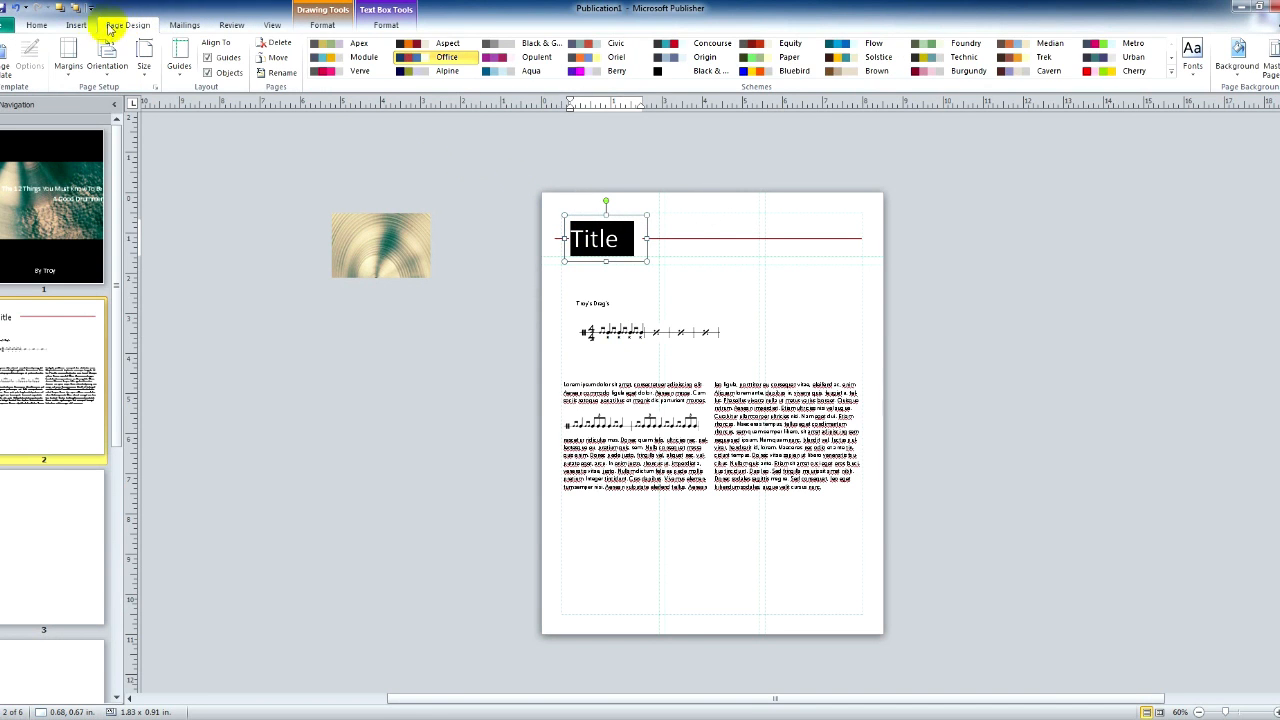
click(76, 25)
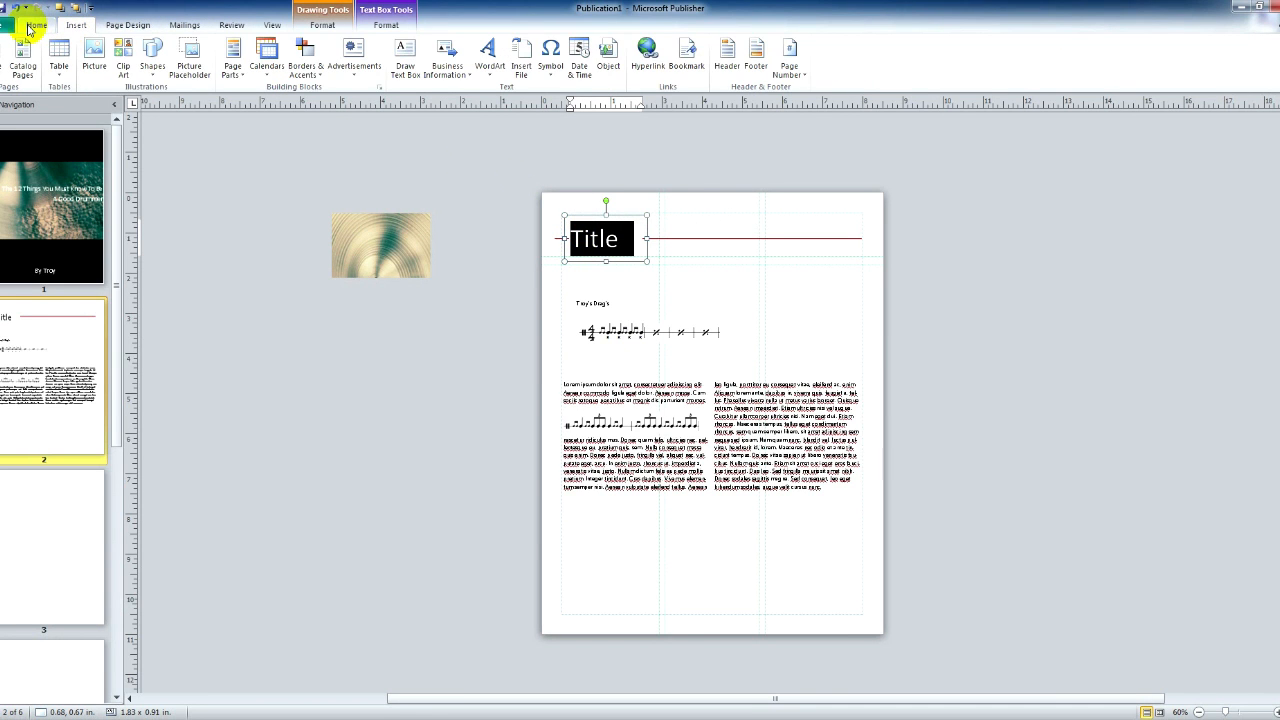
click(33, 26)
click(277, 68)
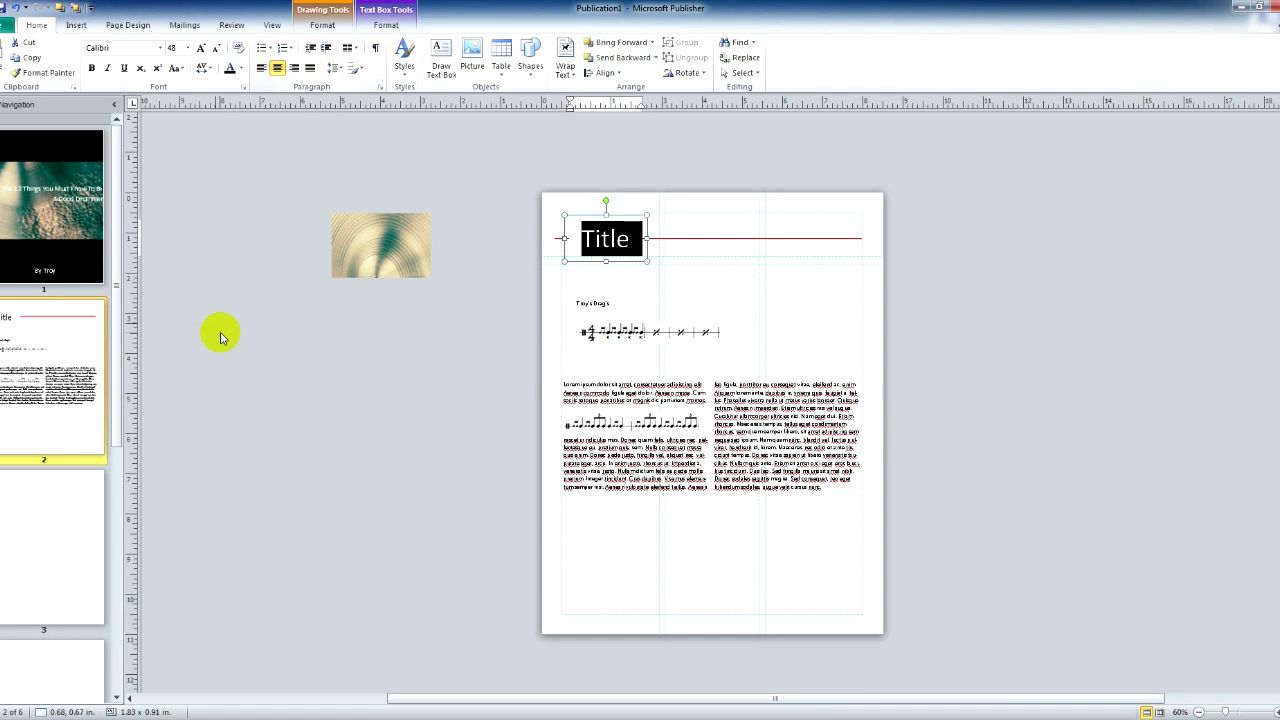
click(222, 336)
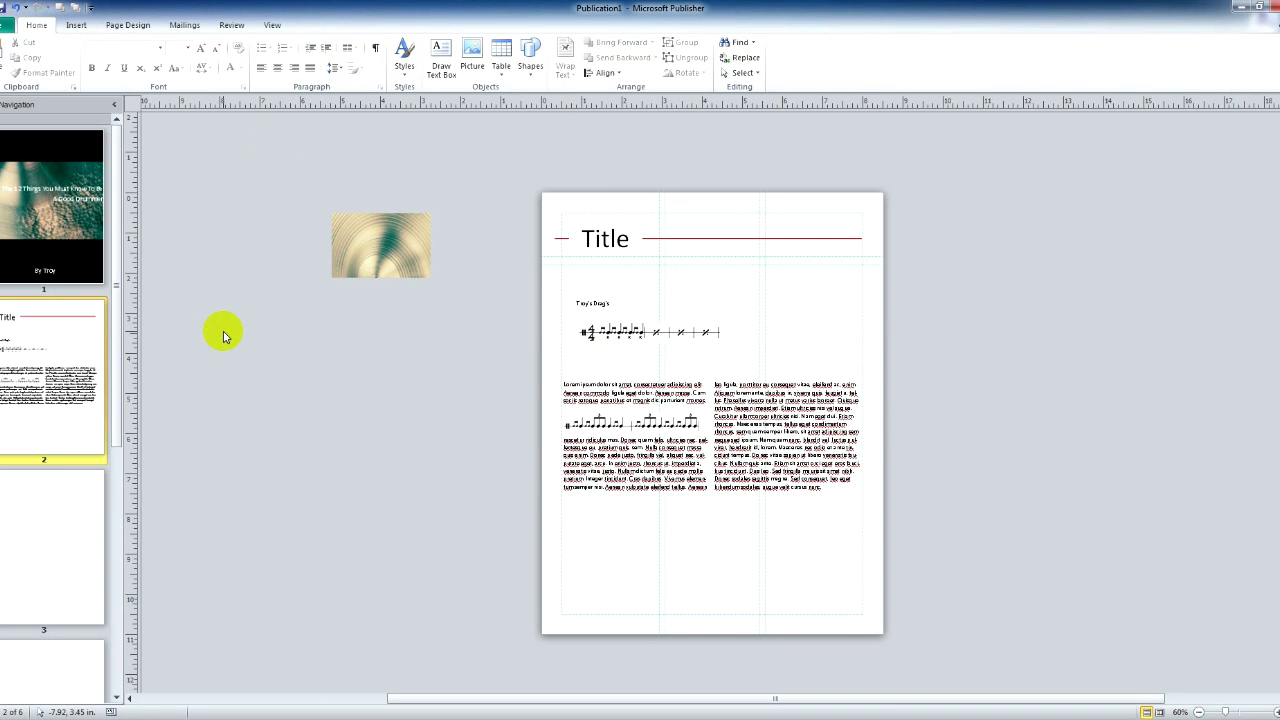
Narrow the title text box slightly from its right edge to tighten the gap before the red line
click(605, 238)
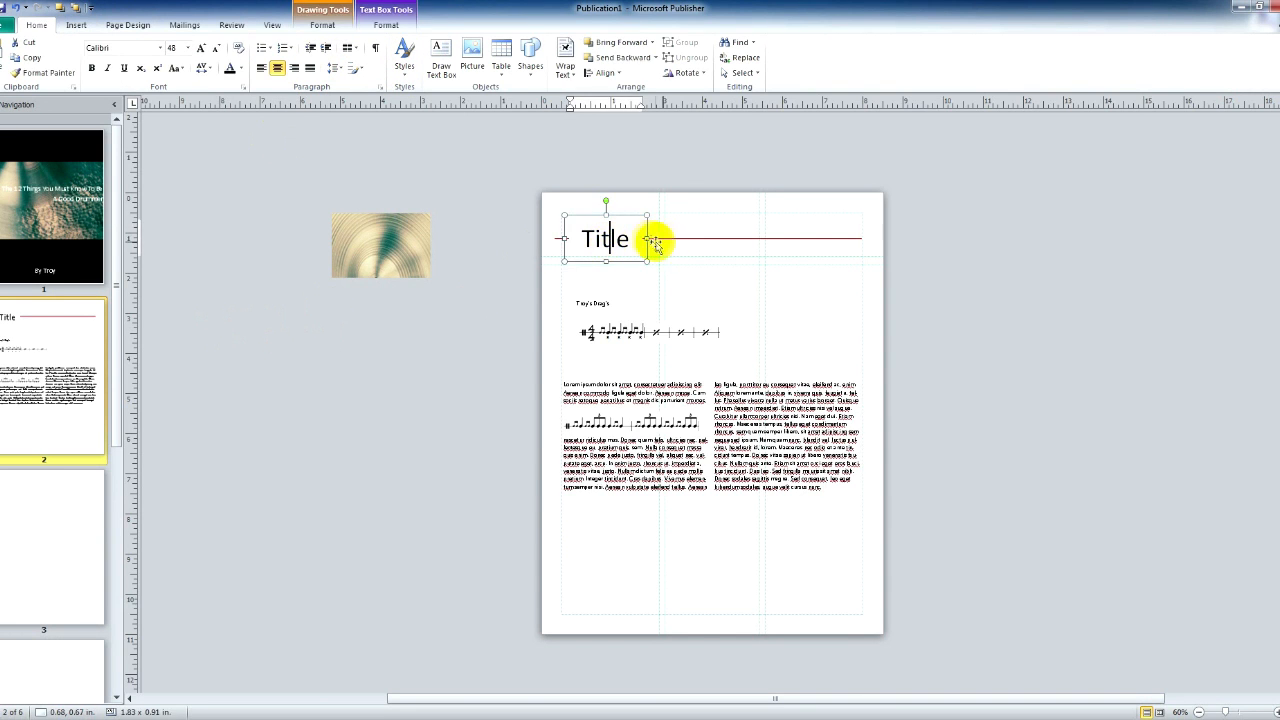
drag(647, 238, 641, 240)
click(478, 355)
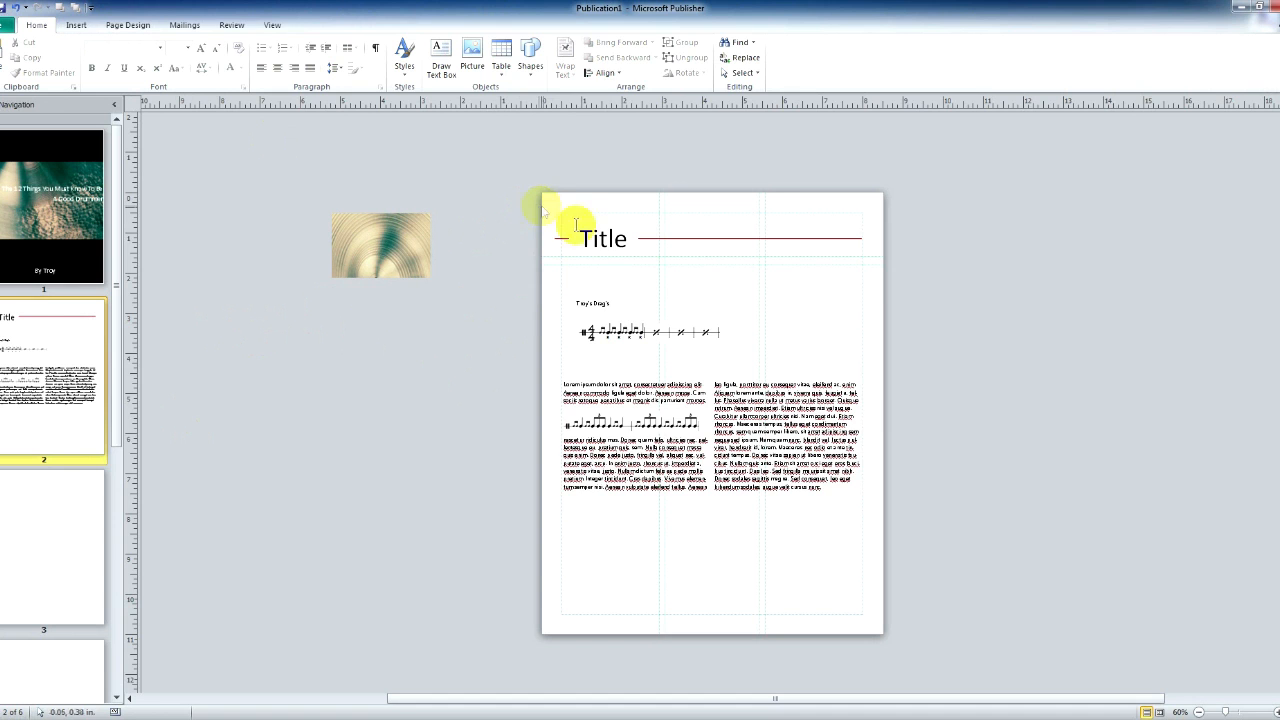
Insert a duplicate of page 2 directly after it in the publication
right_click(33, 378)
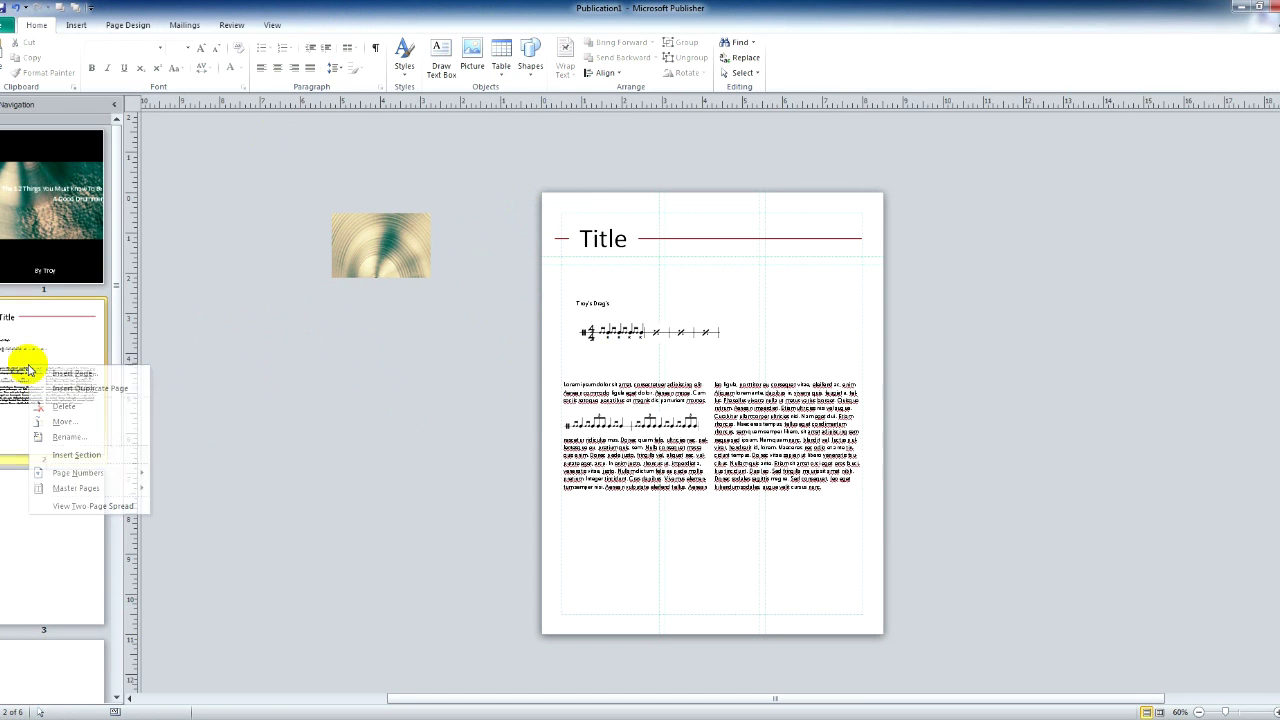
click(66, 390)
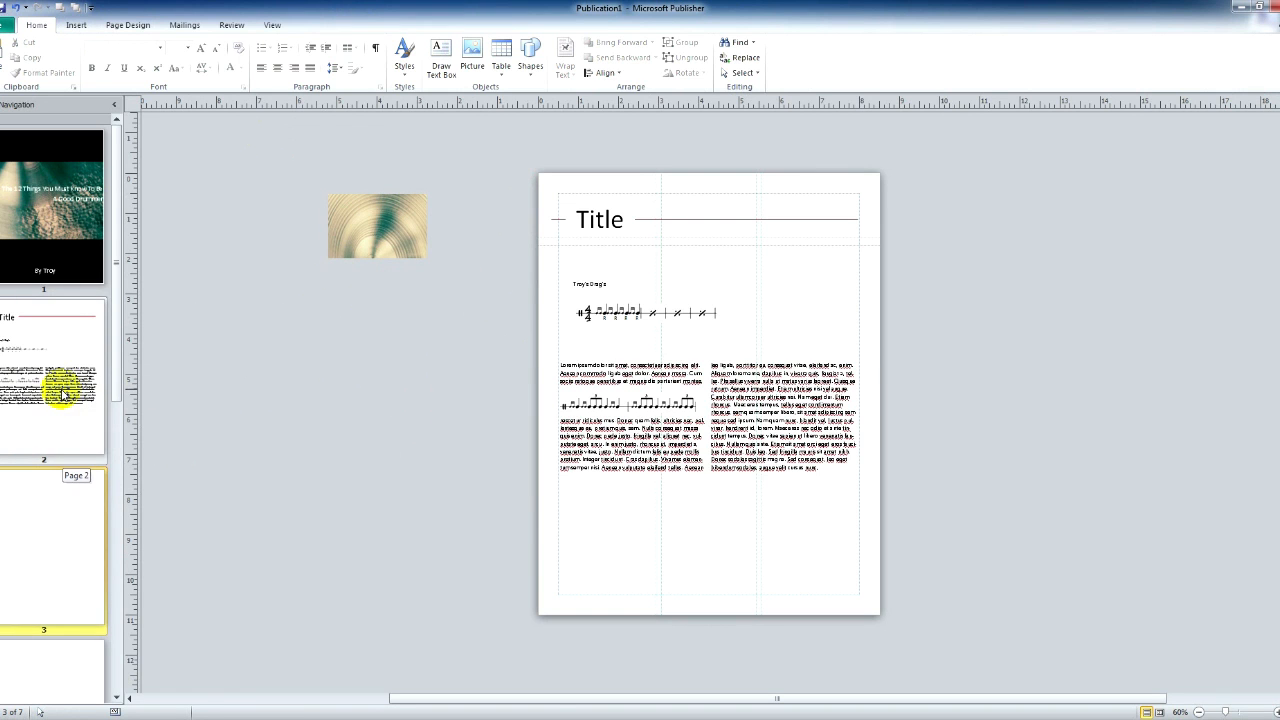
scroll(55, 415, down, 3)
drag(60, 371, 44, 567)
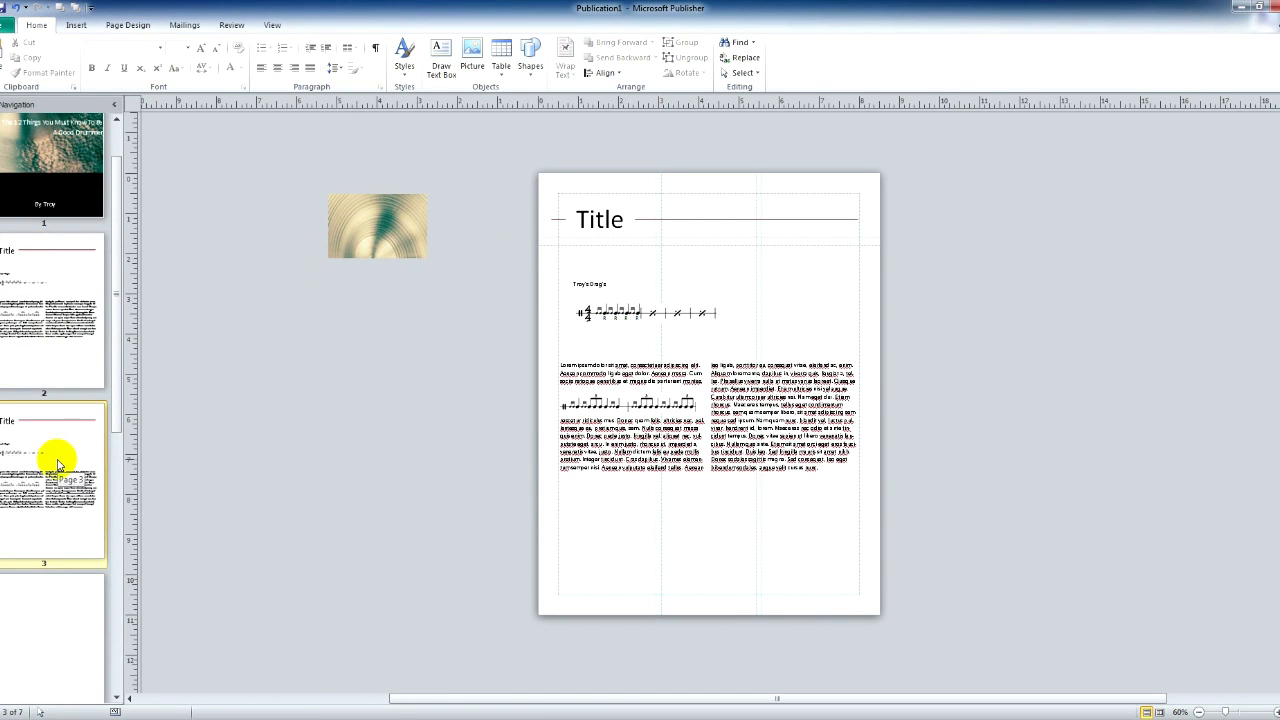
scroll(57, 462, down, 1)
drag(50, 428, 56, 564)
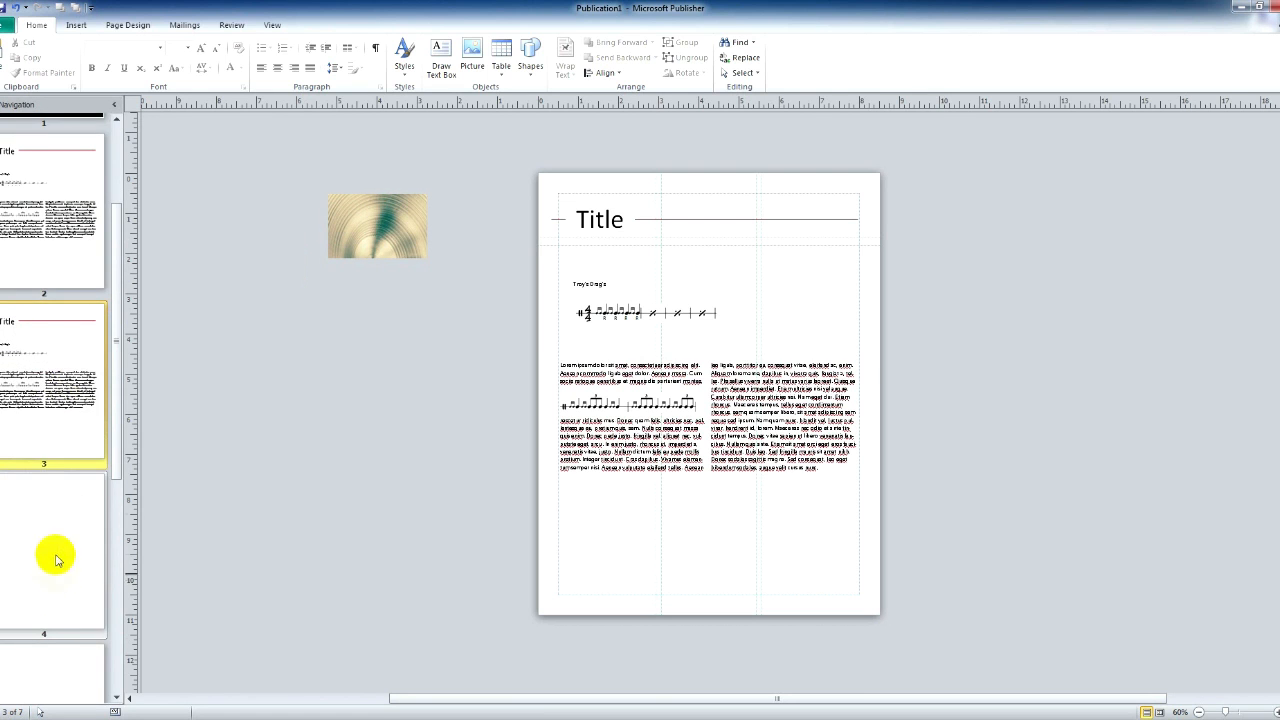
Move page 2 ahead of the cover, and return the cover to the first position
scroll(53, 520, up, 5)
drag(35, 380, 34, 266)
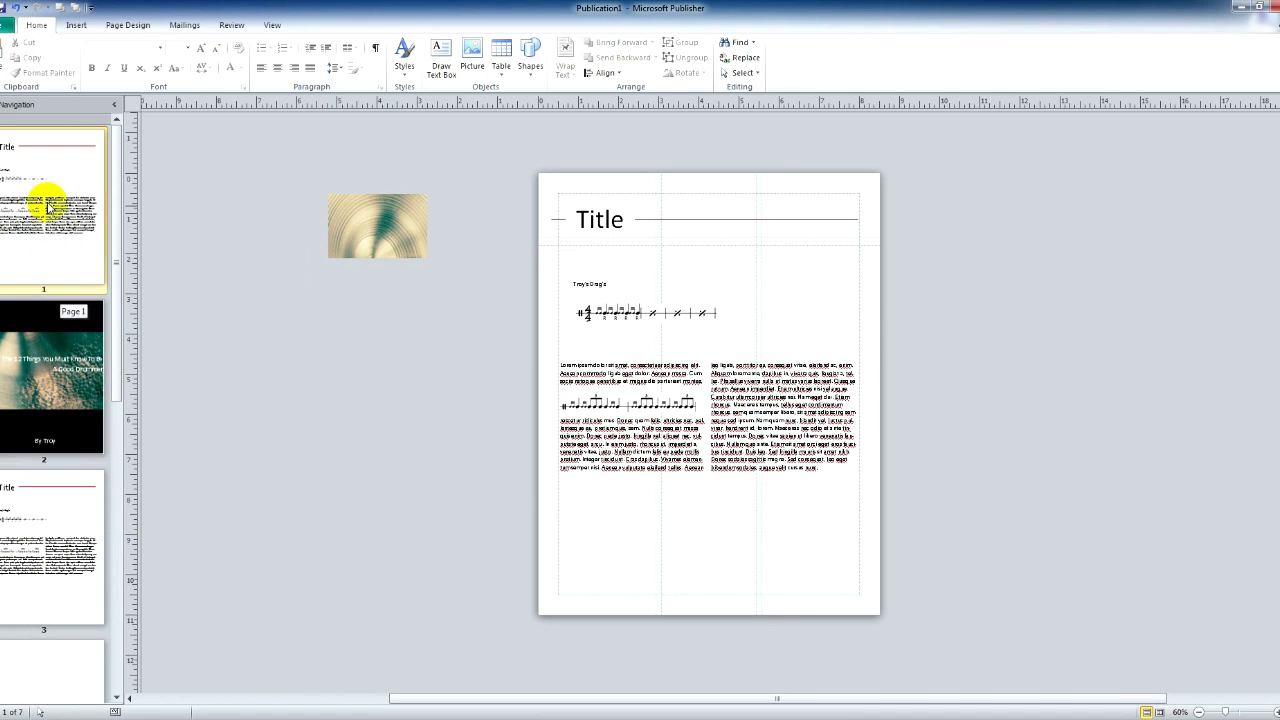
click(67, 366)
drag(67, 366, 55, 248)
click(57, 320)
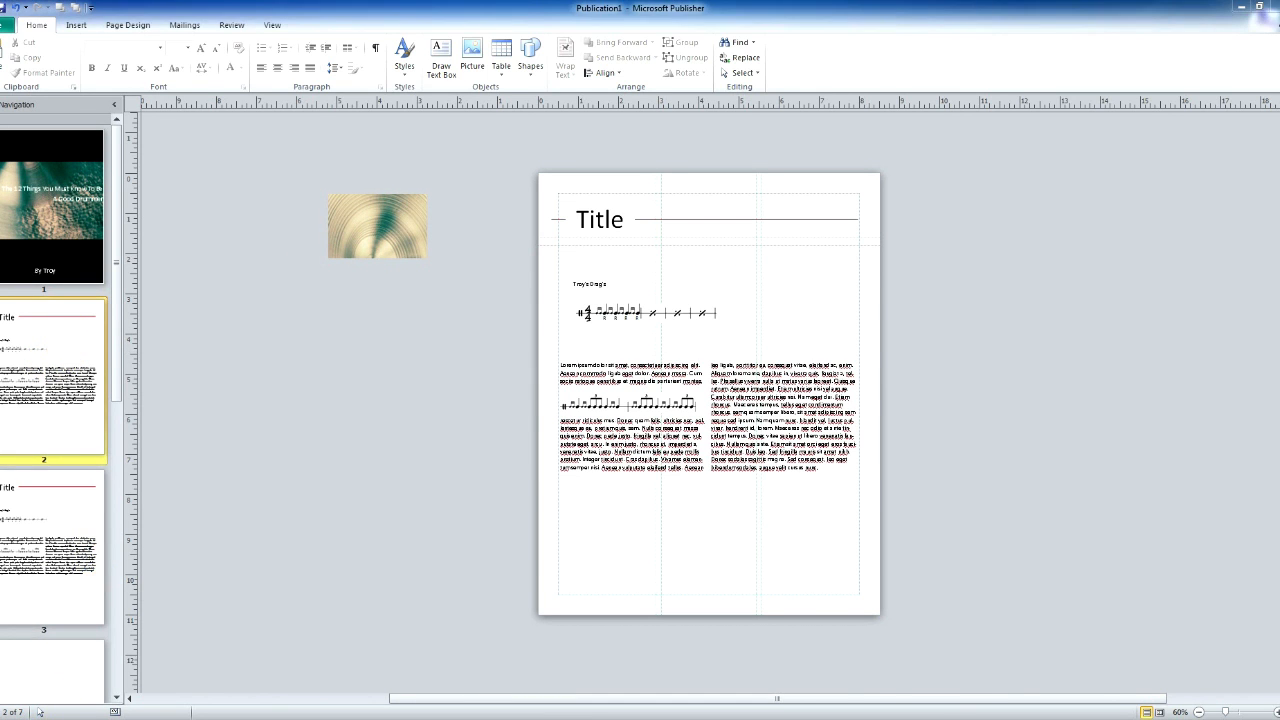
Switch to the browser and look through the featured fonts on the first page of 1001freefonts.com
key(alt+Tab)
click(176, 10)
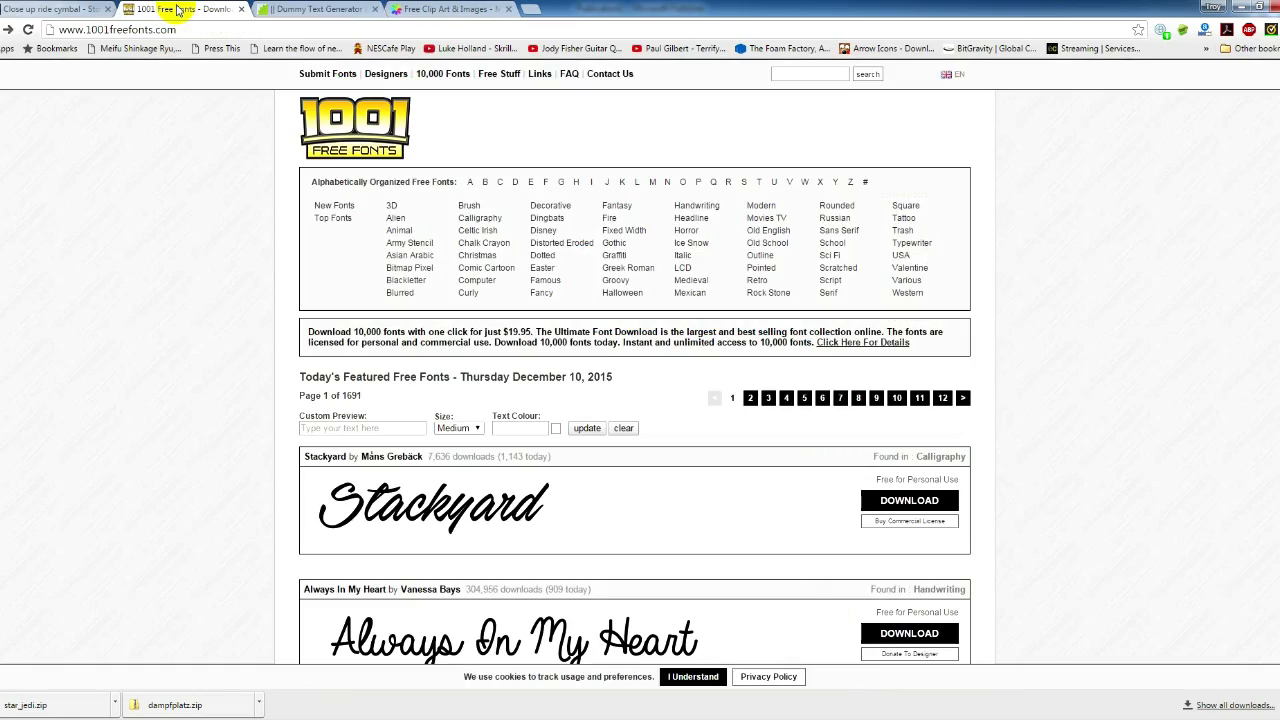
scroll(211, 486, down, 7)
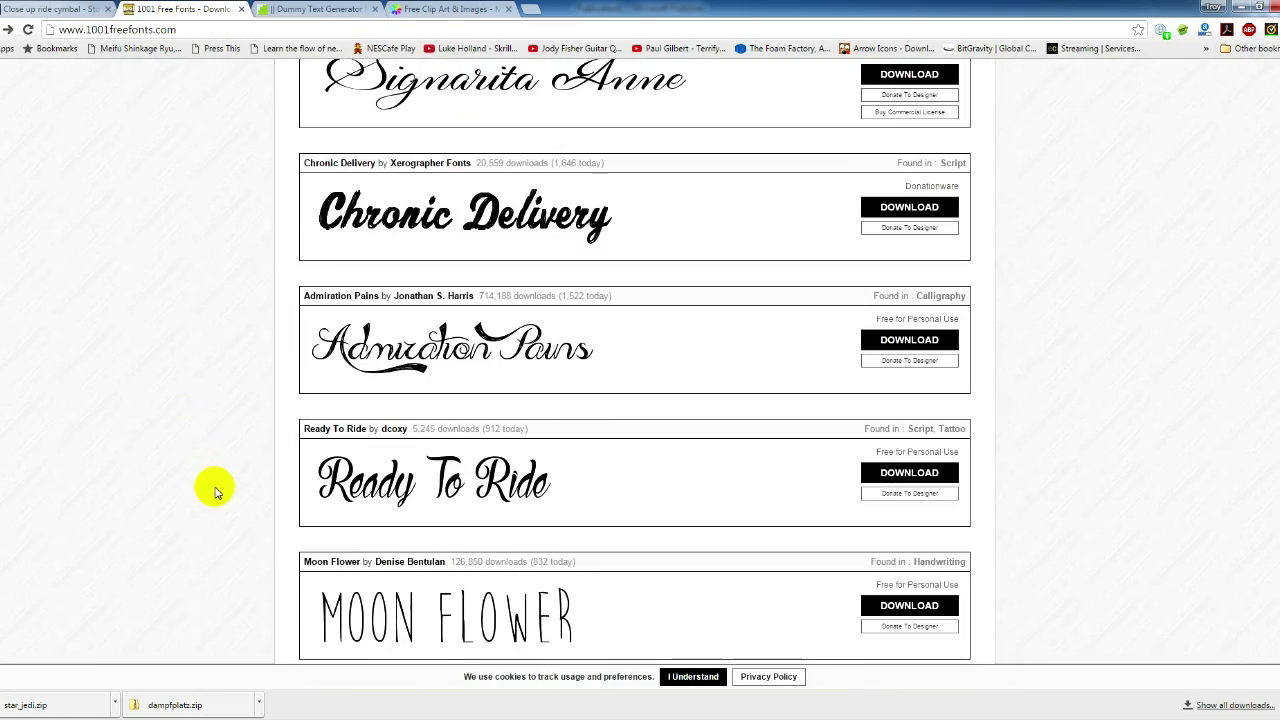
scroll(214, 490, down, 3)
scroll(214, 490, down, 3)
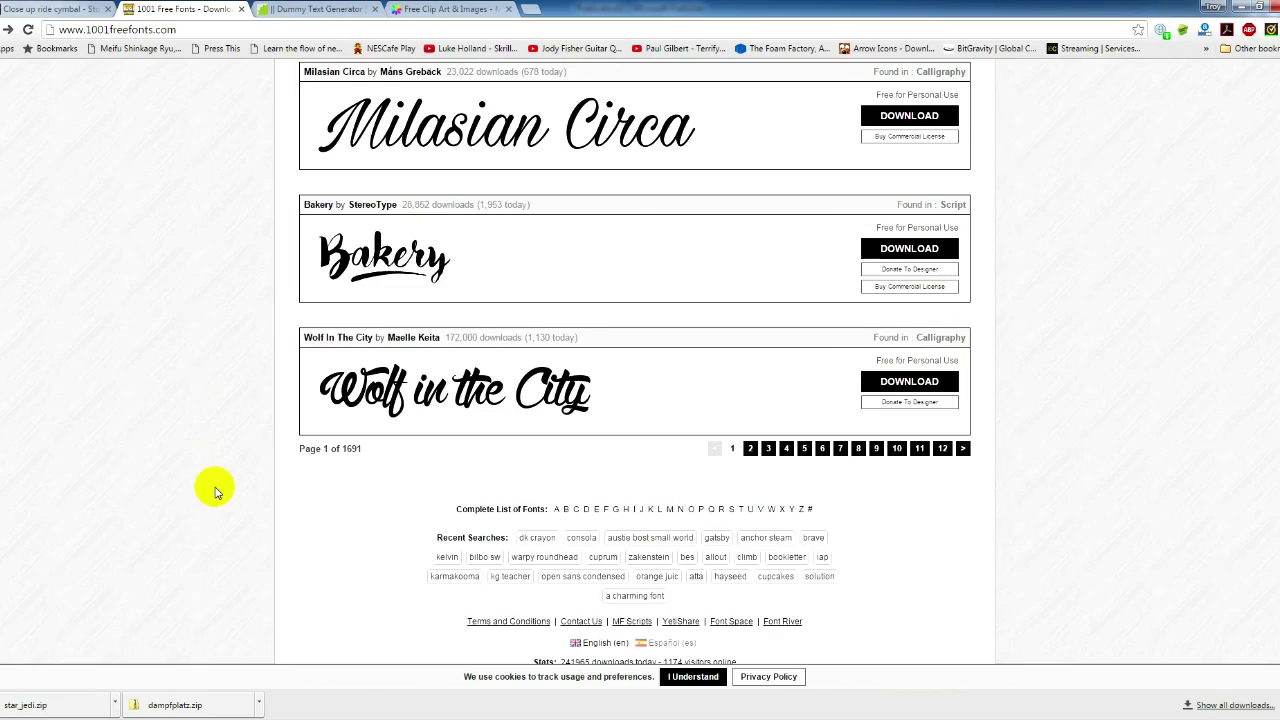
scroll(214, 490, up, 4)
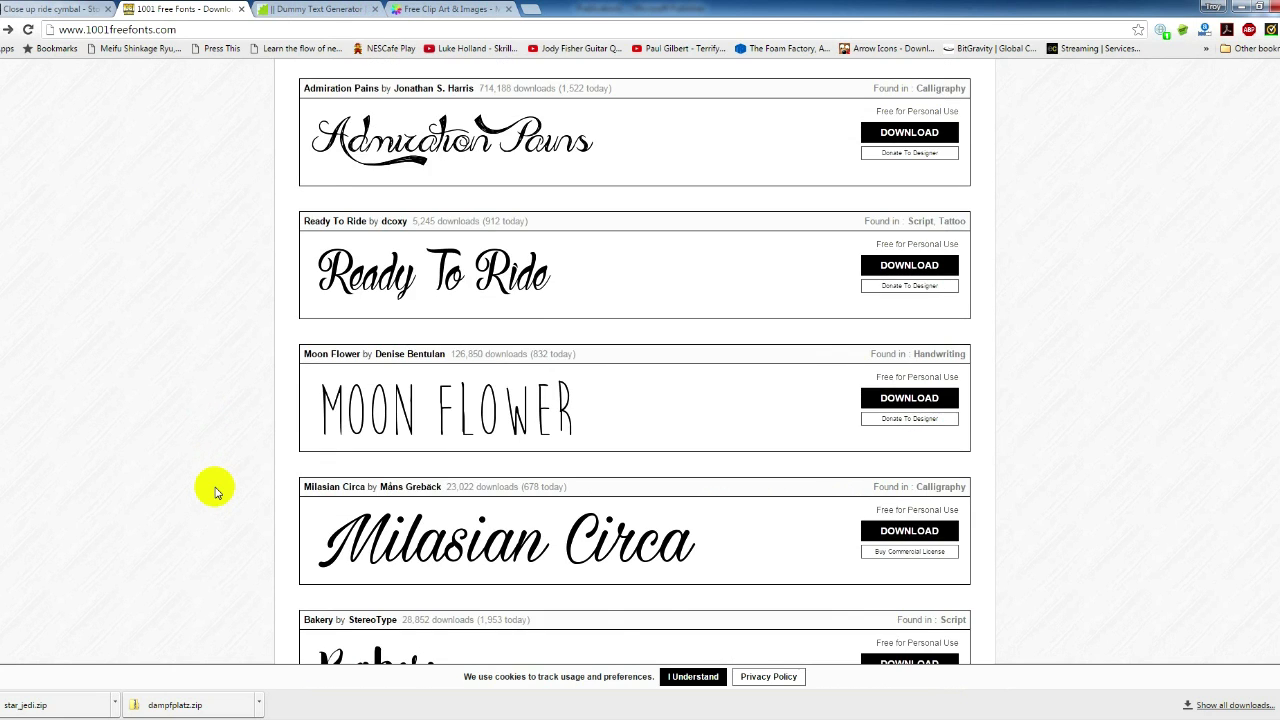
scroll(210, 488, up, 4)
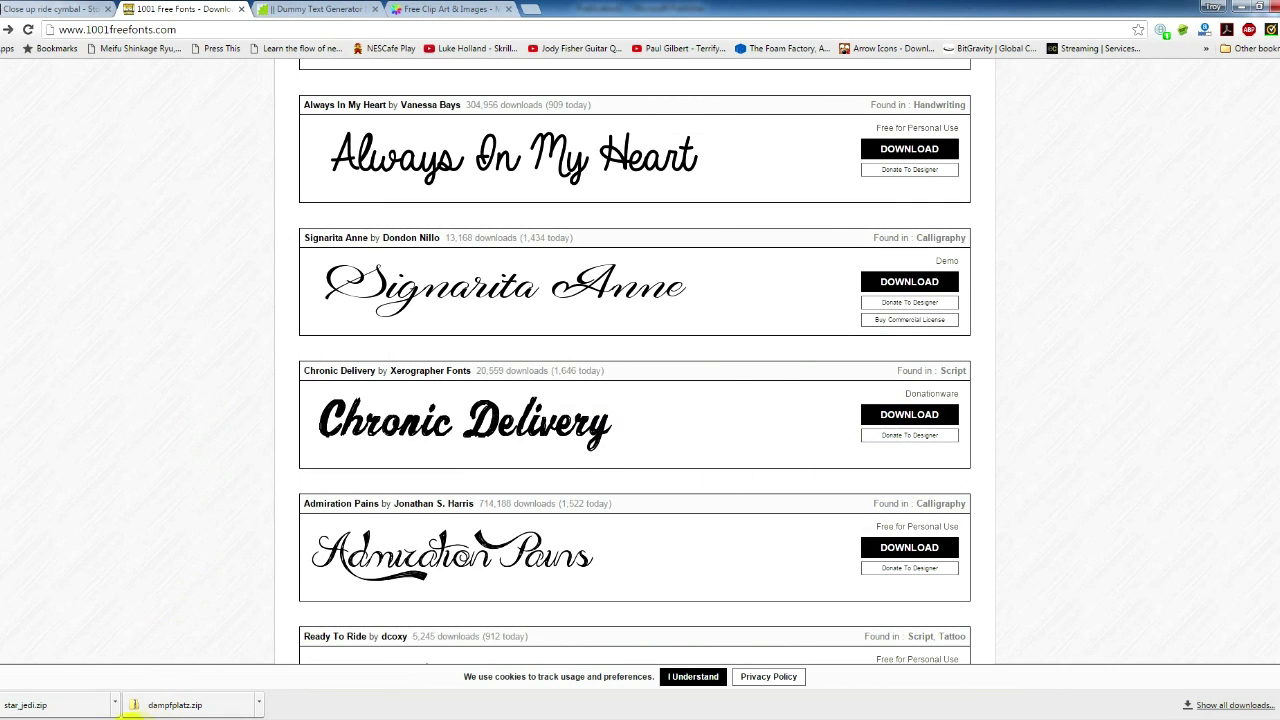
click(3, 714)
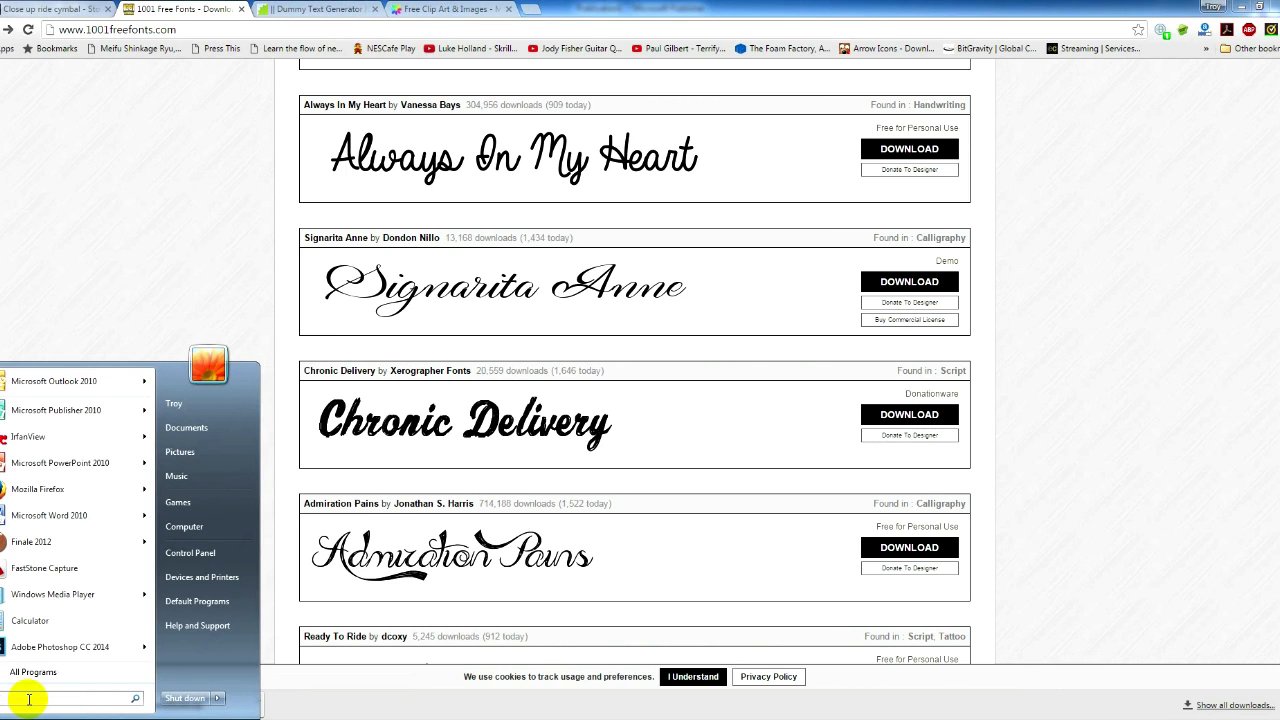
text(font)
key(Return)
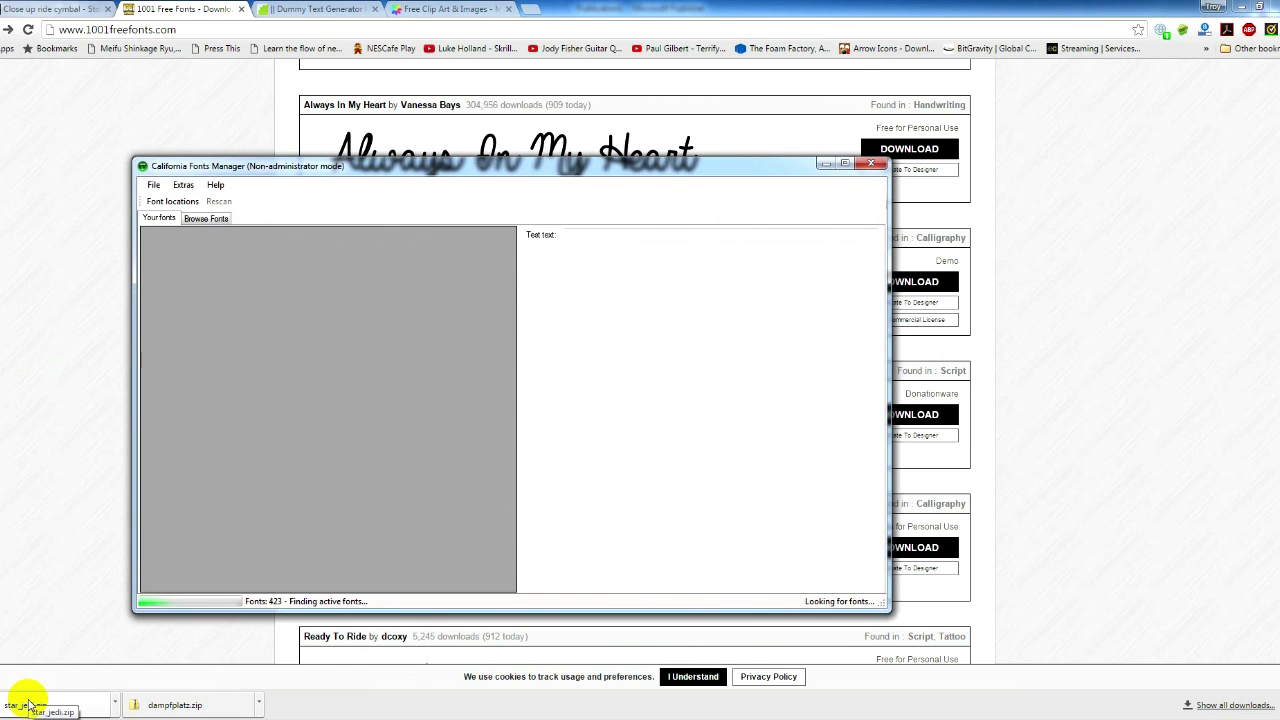
click(870, 163)
Search Windows for "fonts", open the Control Panel Fonts folder and look through the installed fonts
click(8, 719)
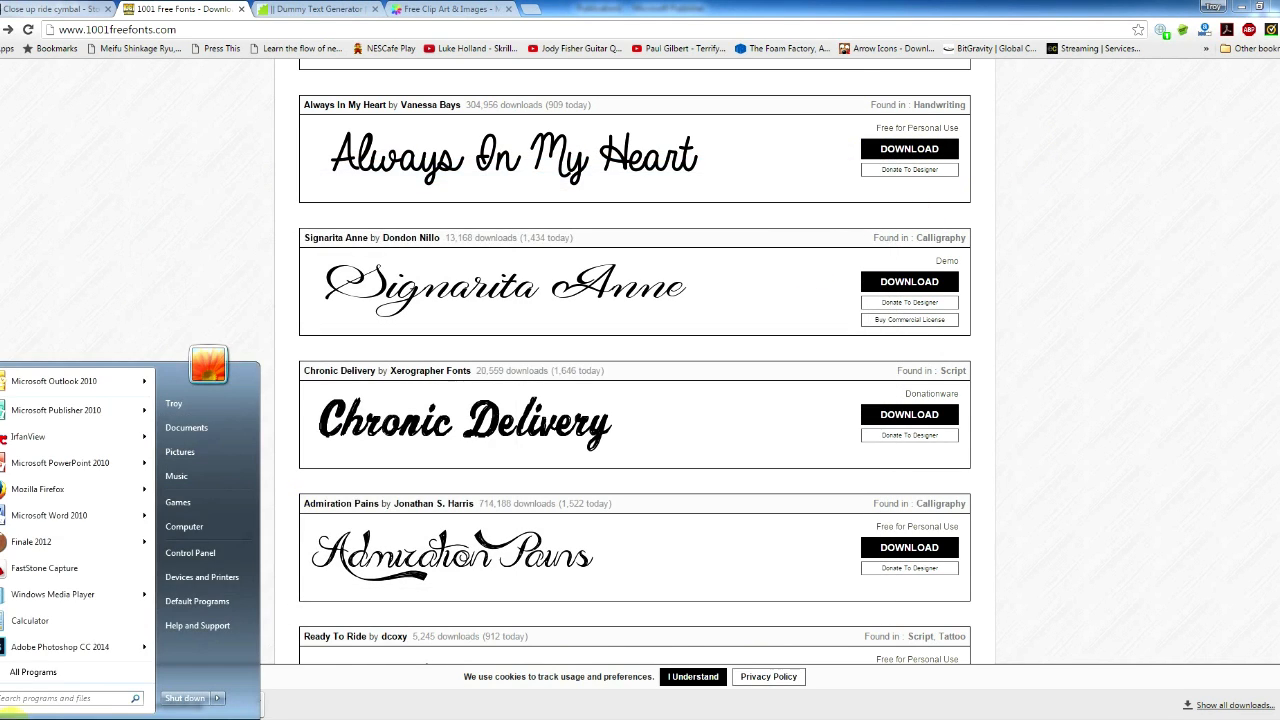
click(39, 699)
text(fonts)
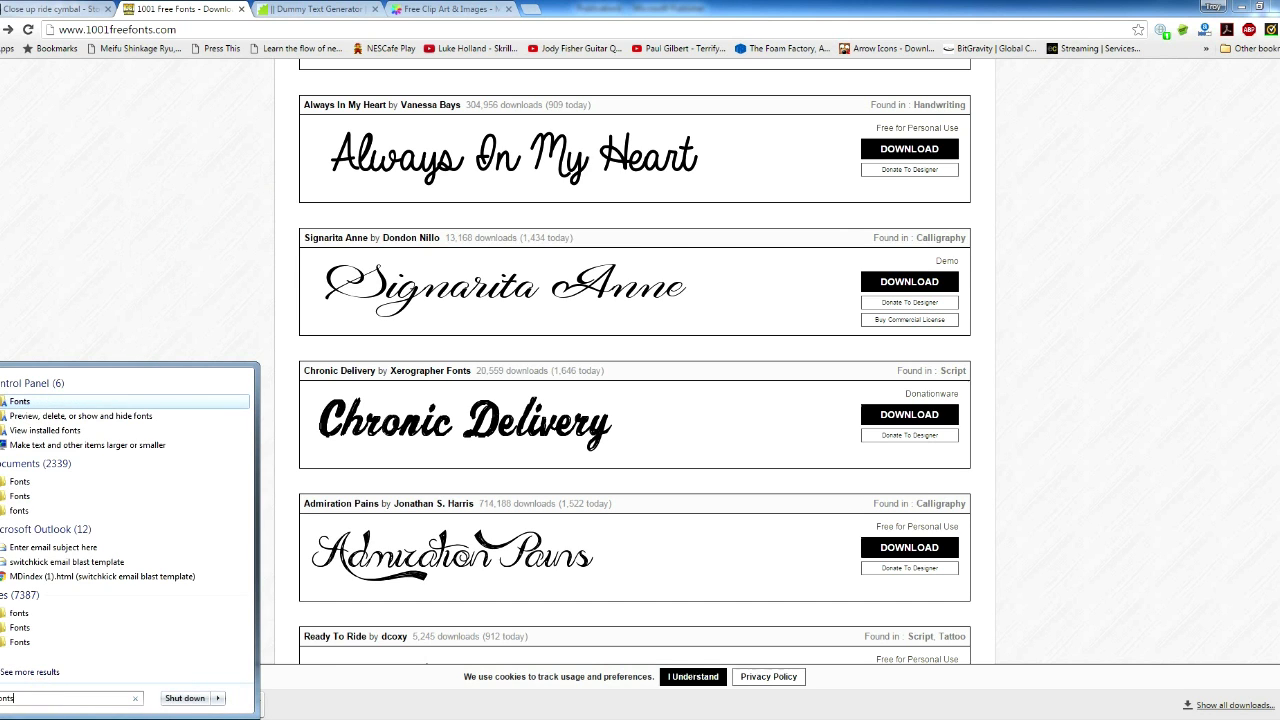
click(17, 401)
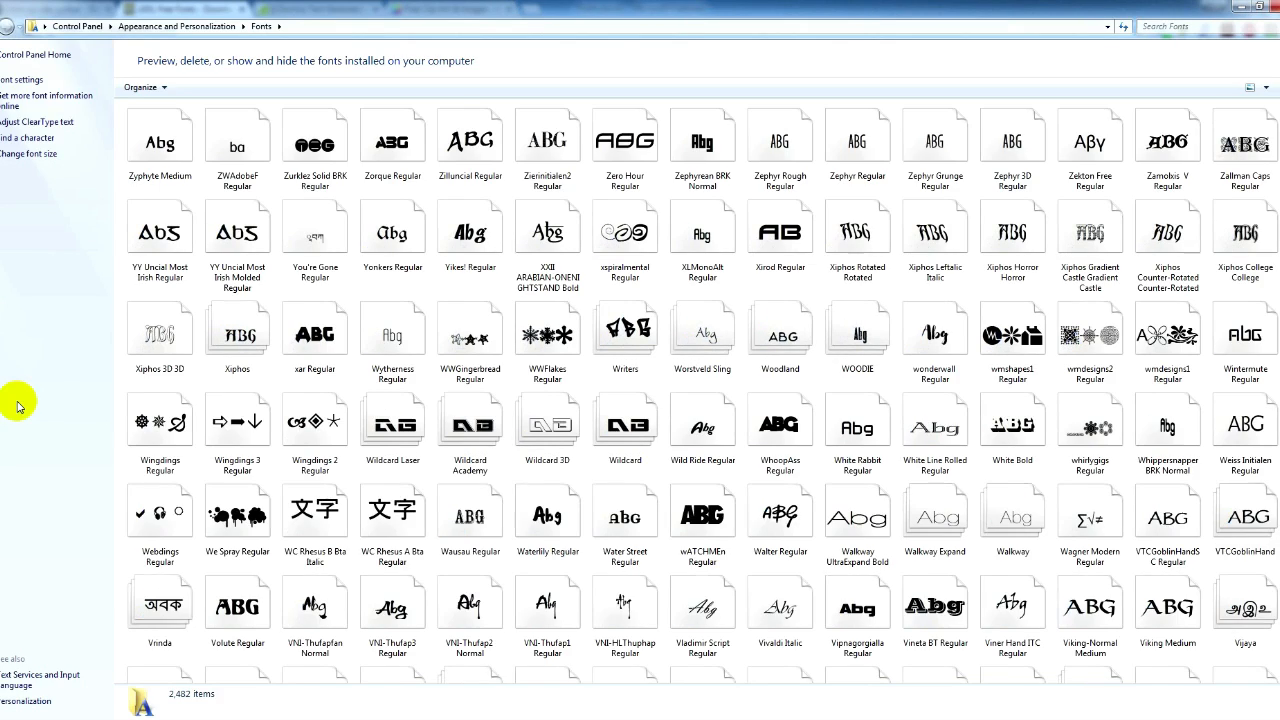
scroll(705, 258, down, 5)
scroll(712, 262, down, 3)
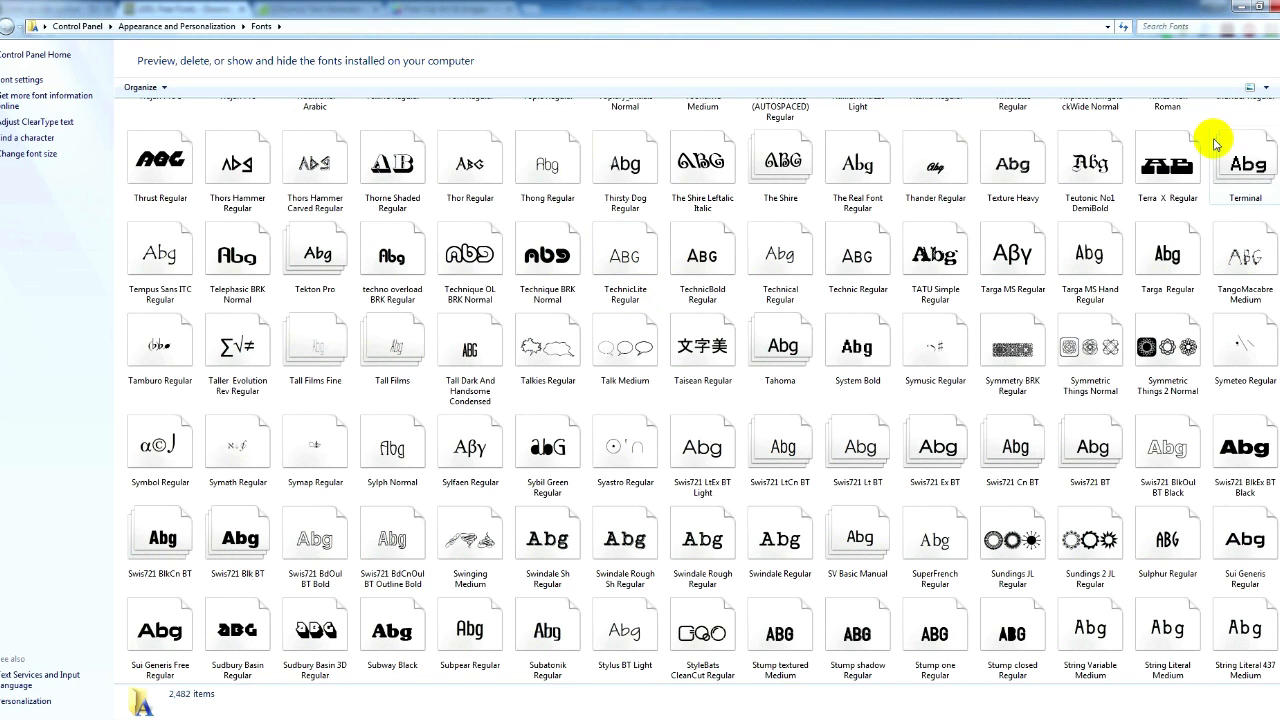
click(1237, 6)
Open the Famous category on 1001freefonts.com and look through its fonts
scroll(228, 217, up, 3)
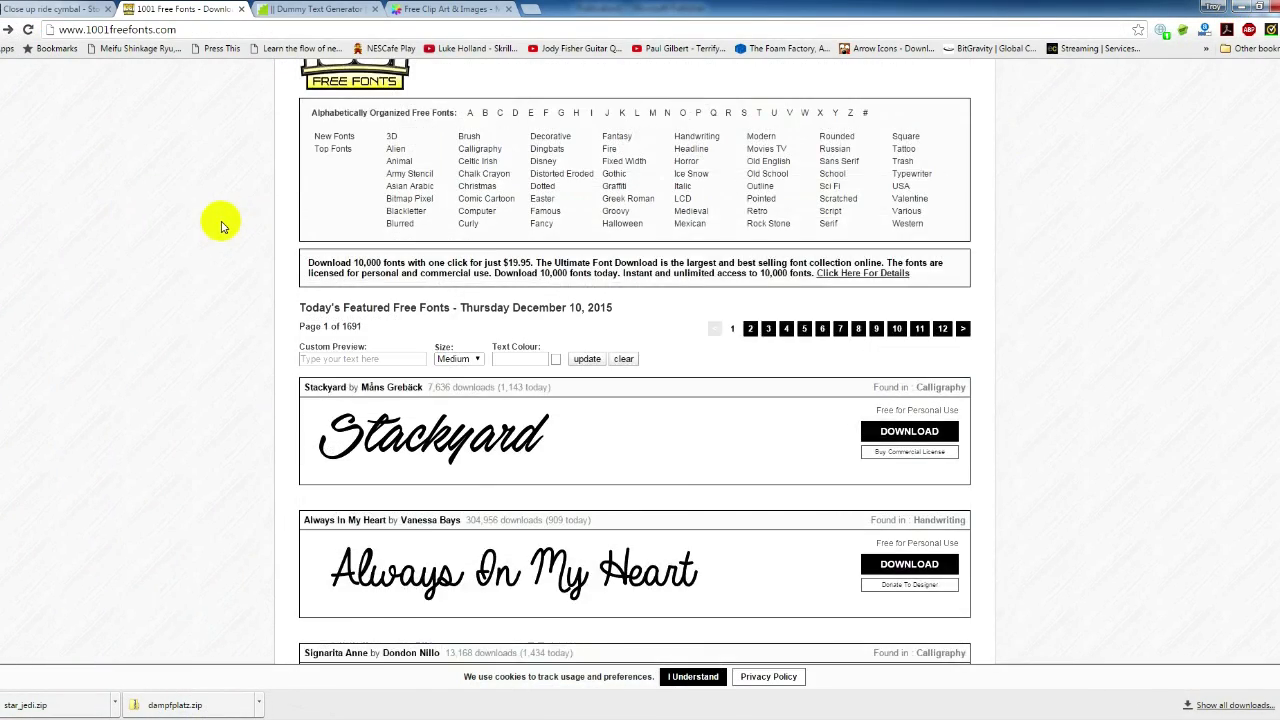
click(542, 142)
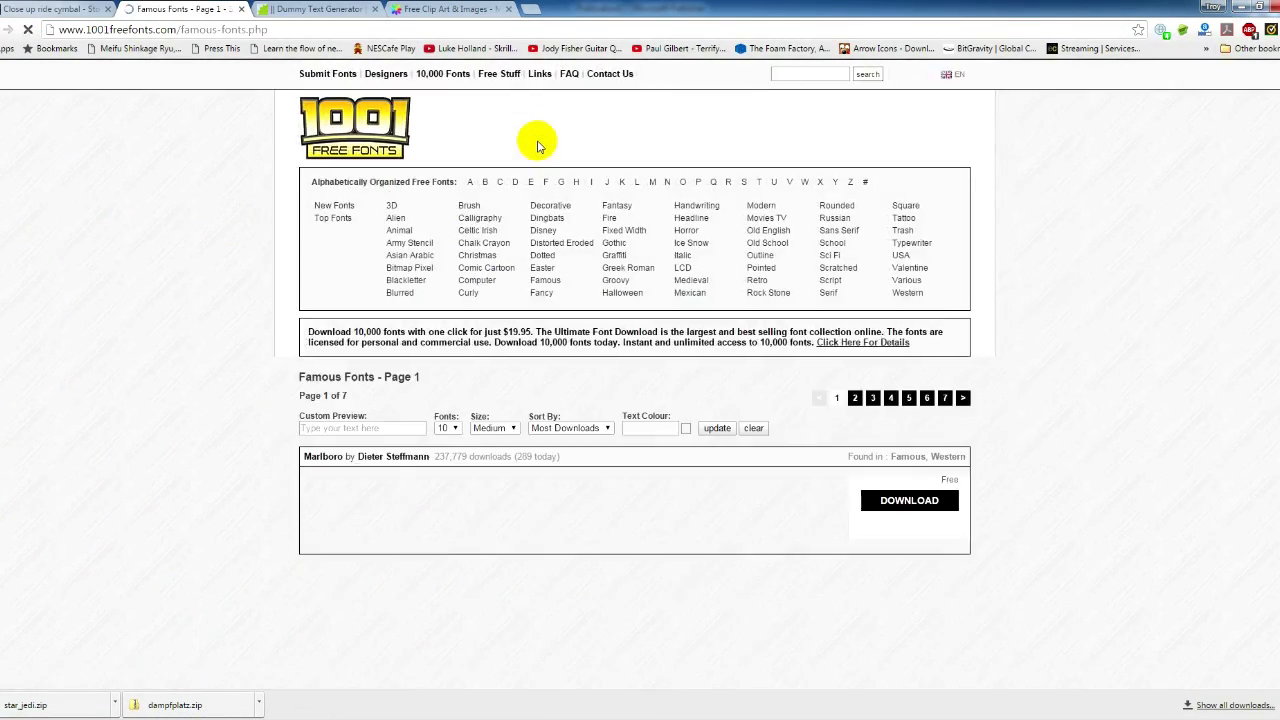
scroll(426, 221, down, 2)
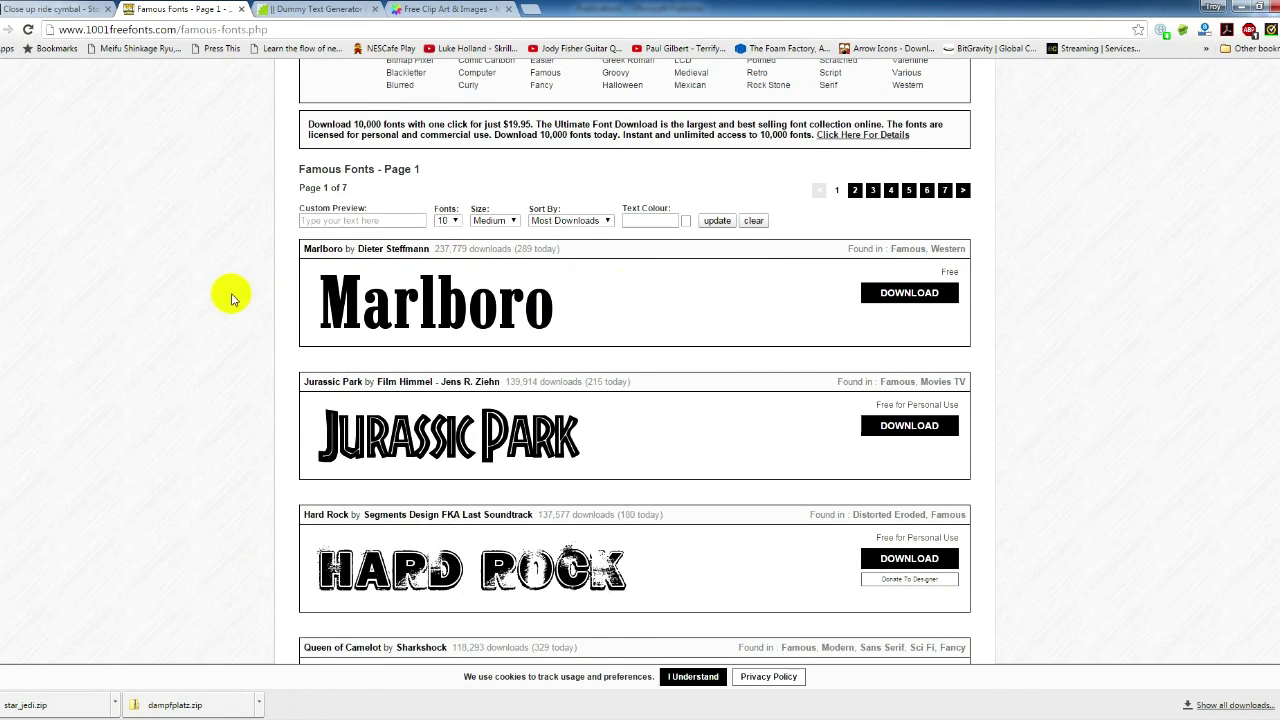
scroll(229, 291, down, 3)
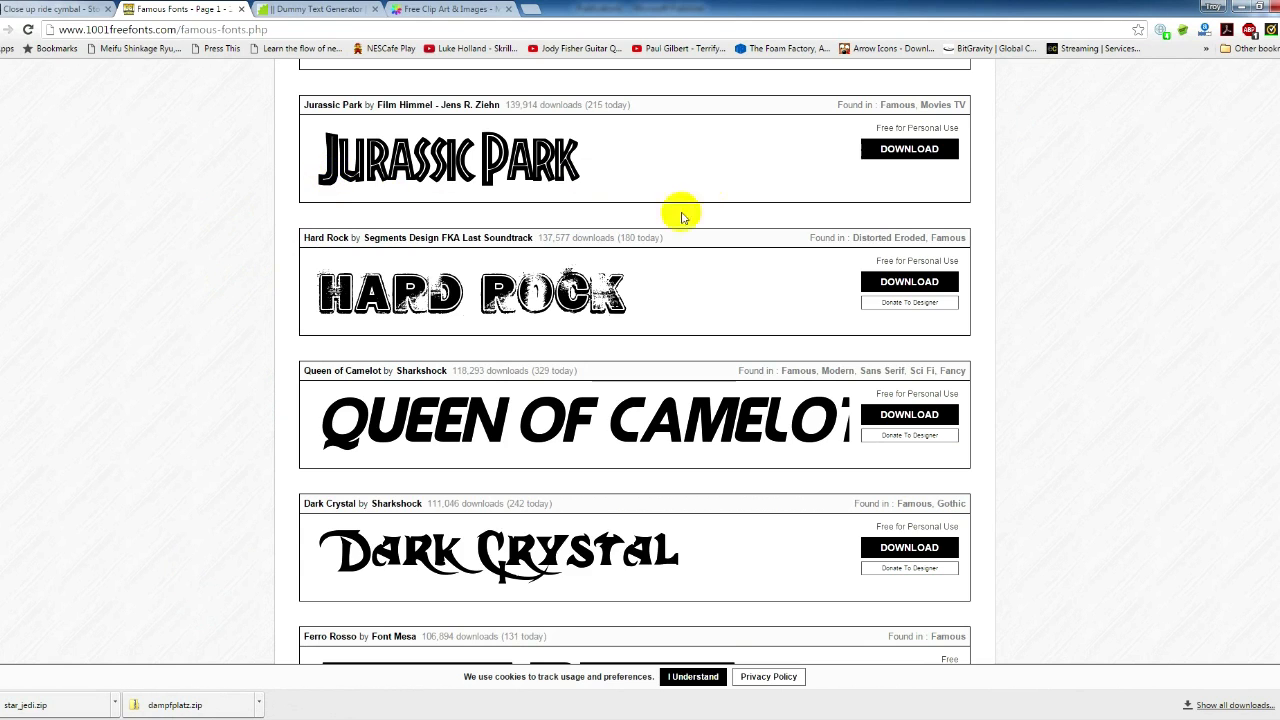
Look through more of the Famous fonts down to Metal Lord, and switch back to Publisher
scroll(352, 290, down, 2)
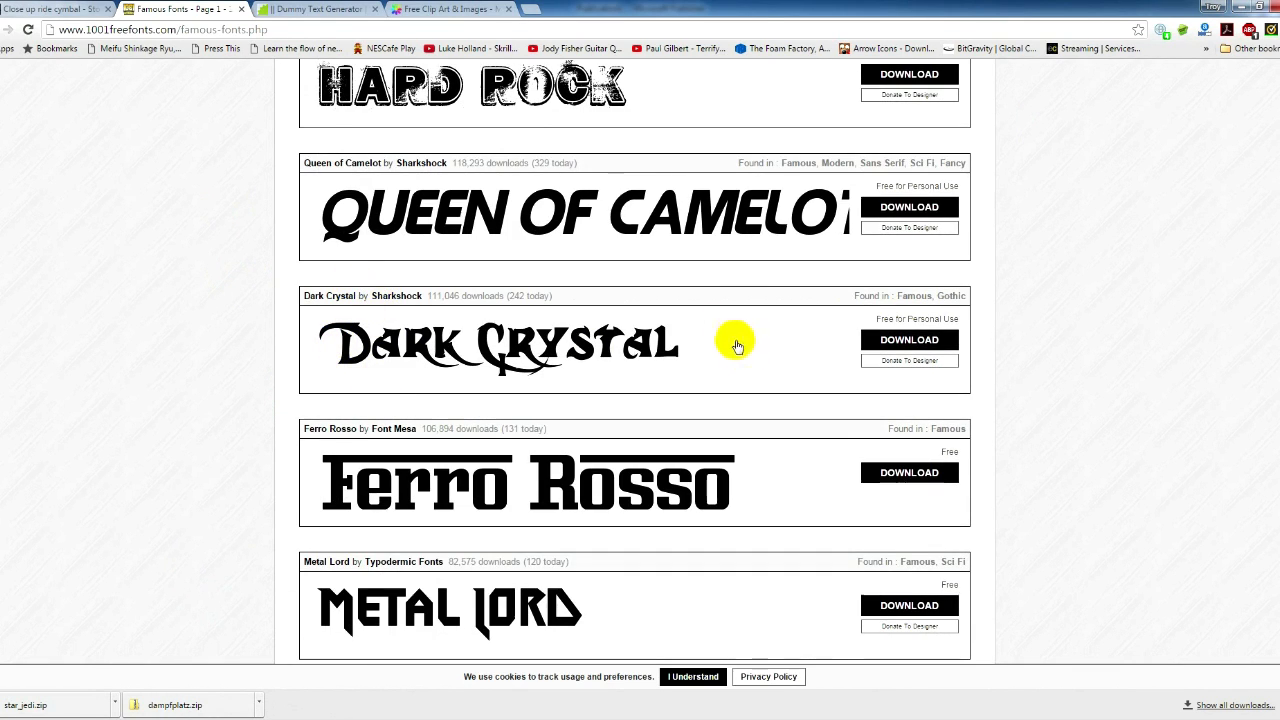
scroll(737, 343, up, 7)
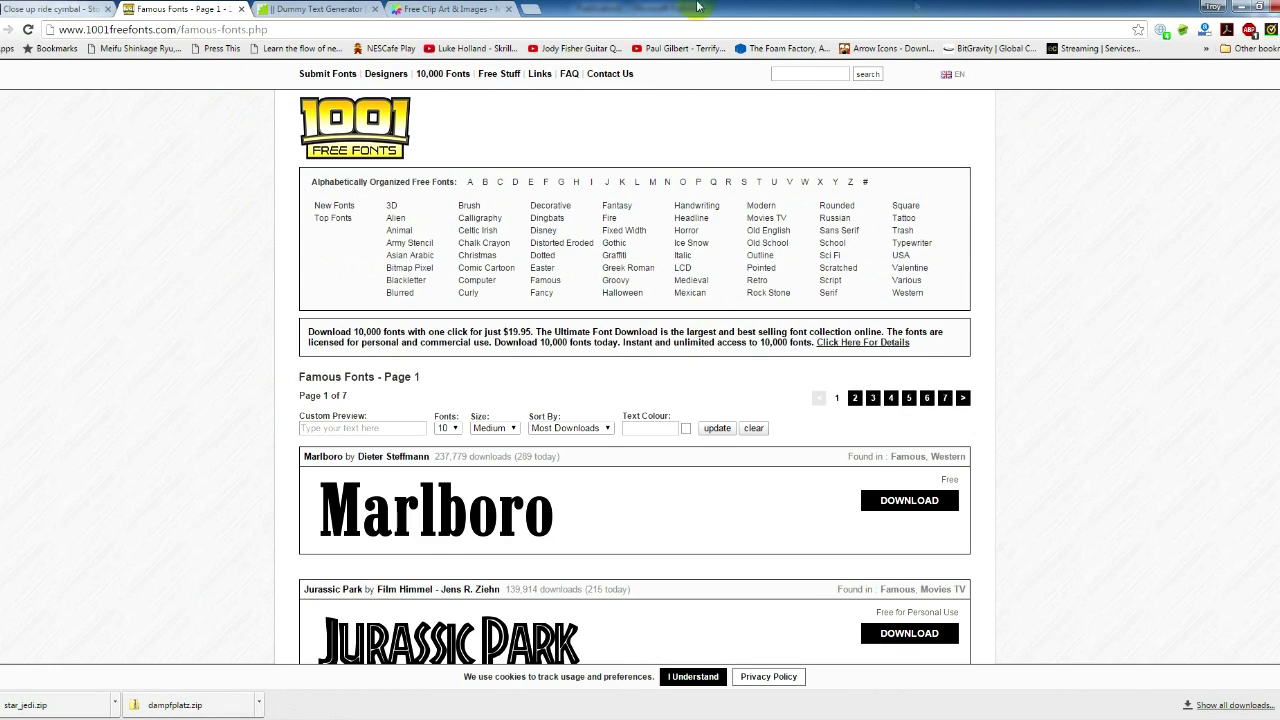
click(1240, 8)
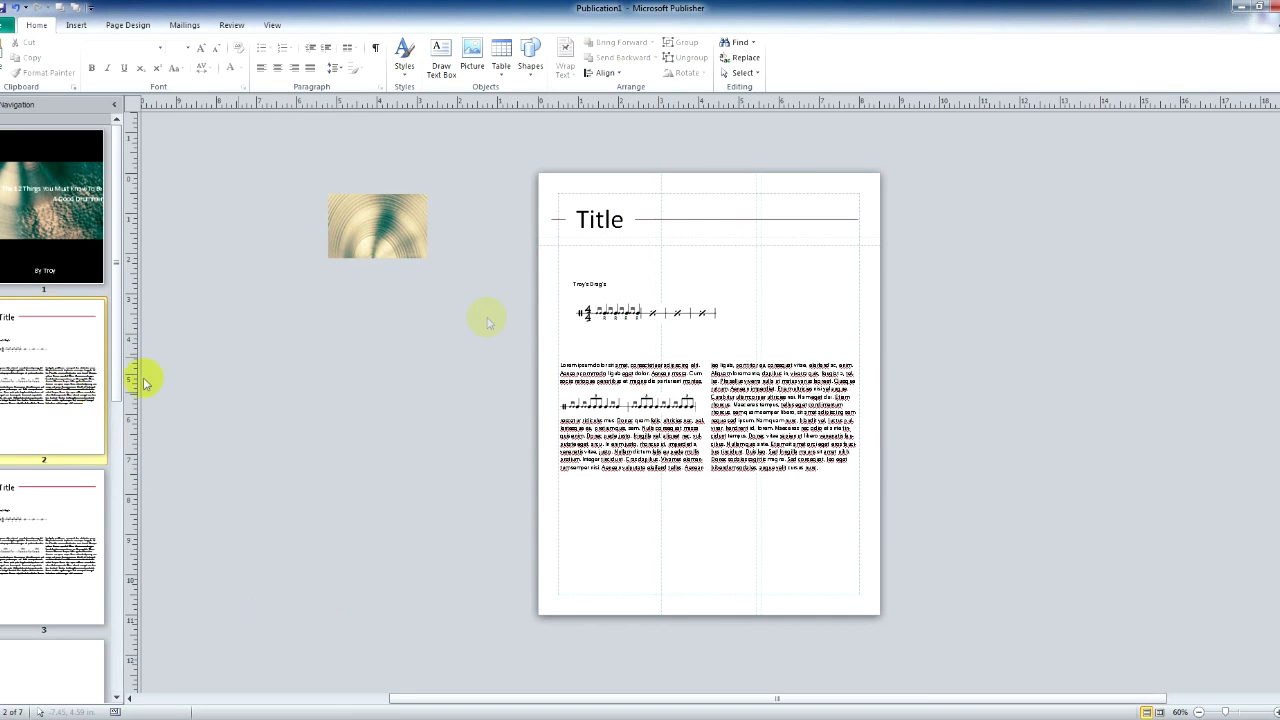
Switch to Finale to view the Rudimental ritual snare drum score, and return to Publisher
click(118, 719)
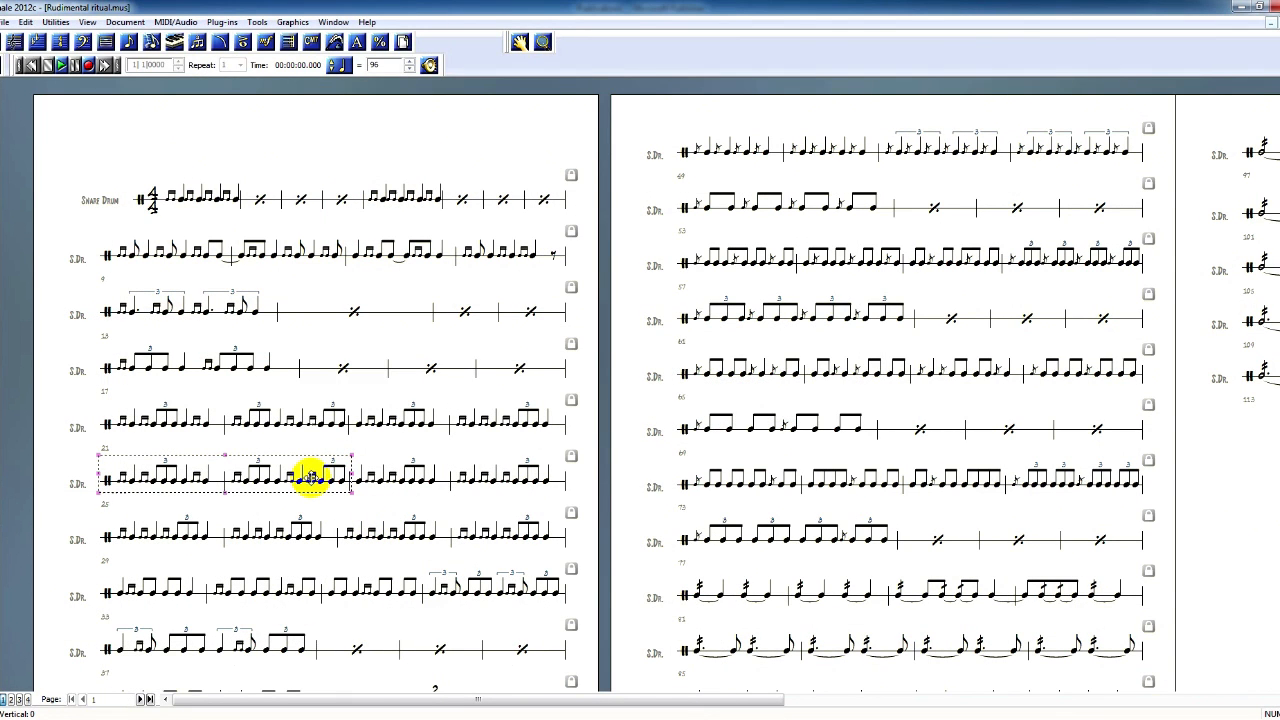
click(1237, 8)
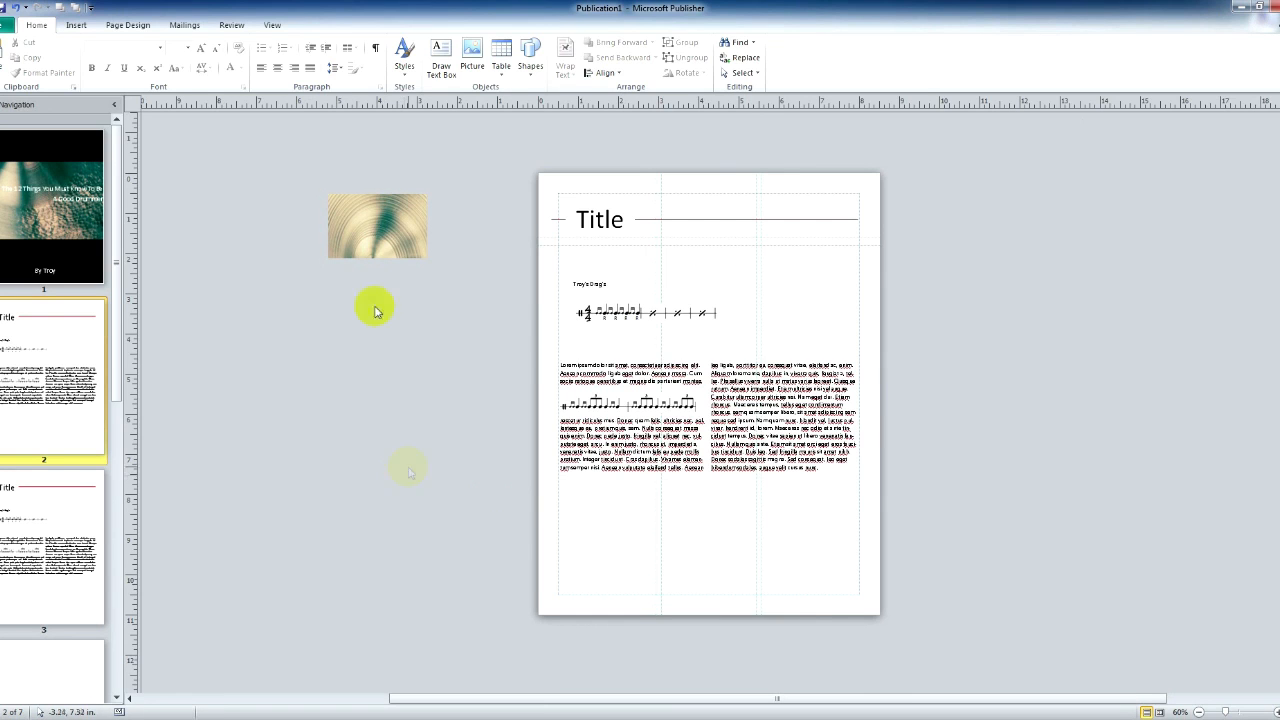
Start saving a copy of the publication in the Documents library with PDF as the file format
click(7, 25)
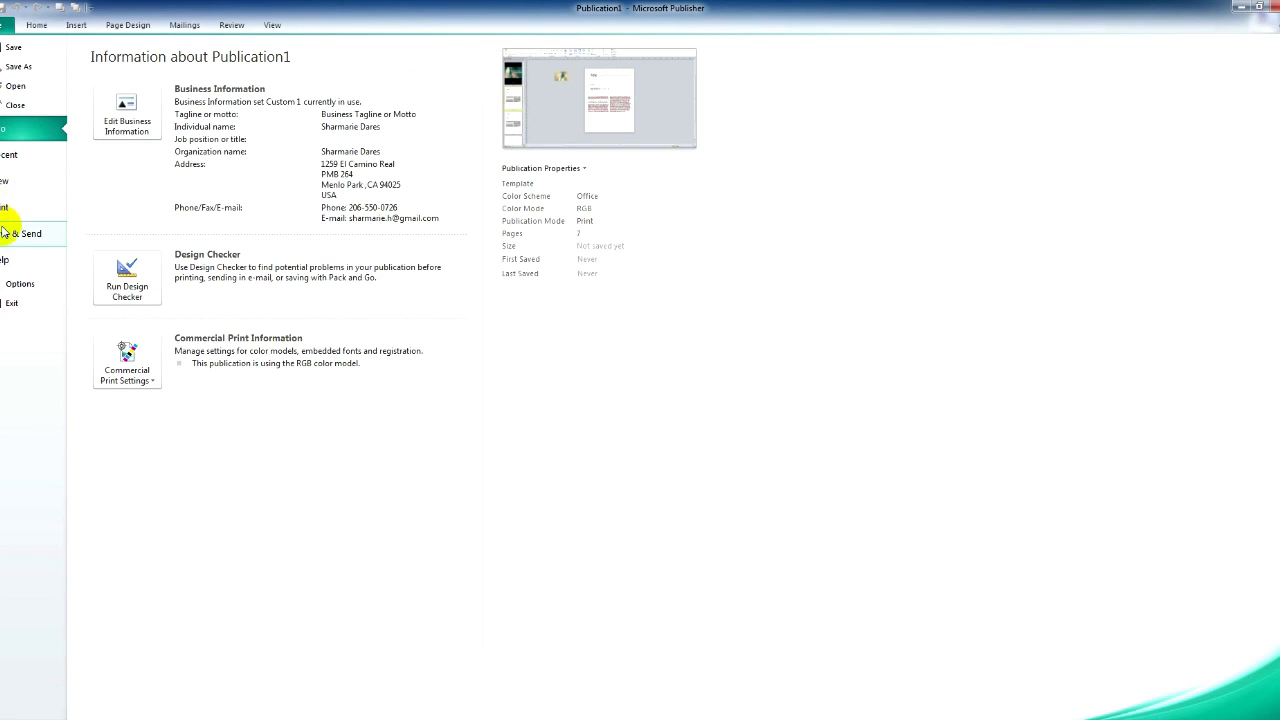
click(16, 68)
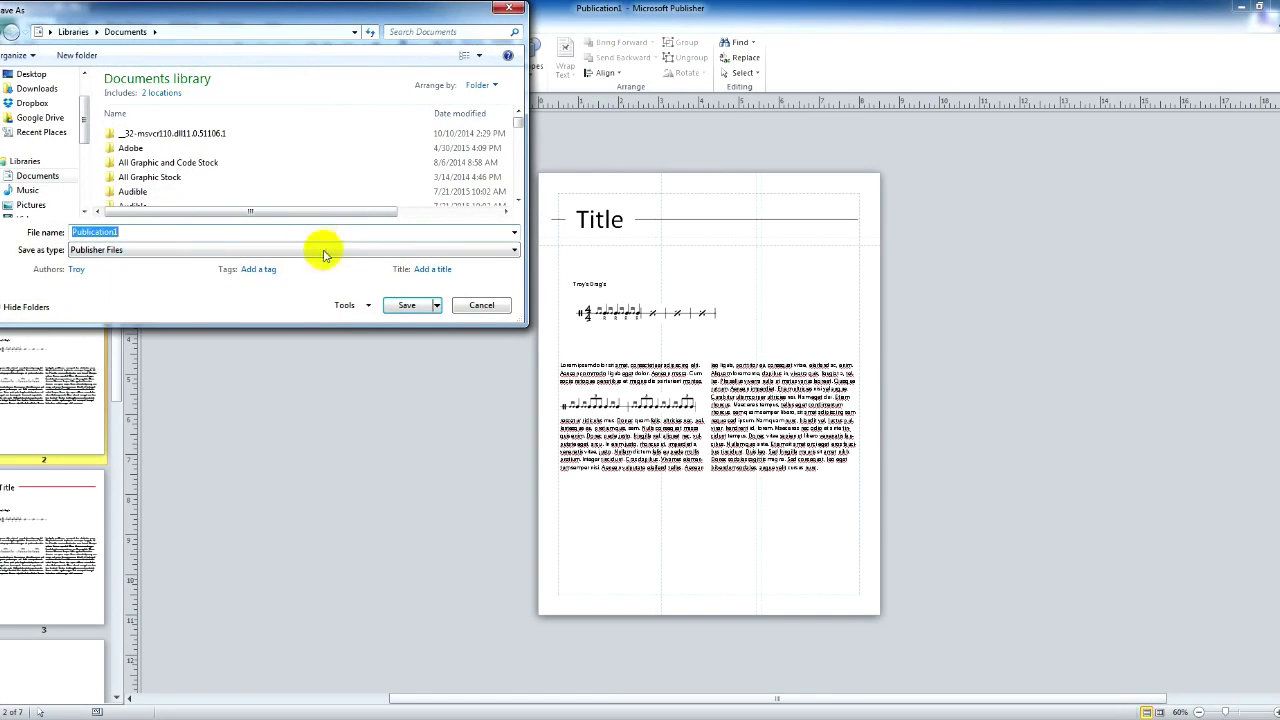
click(125, 254)
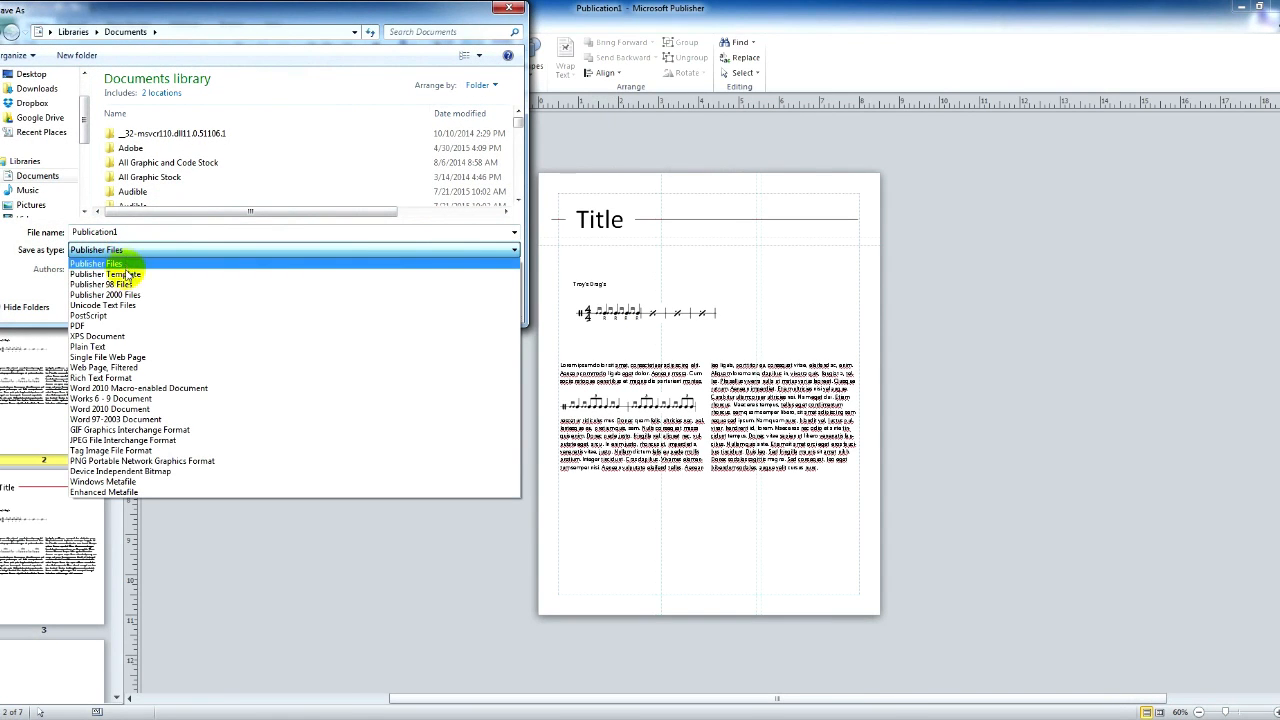
click(115, 326)
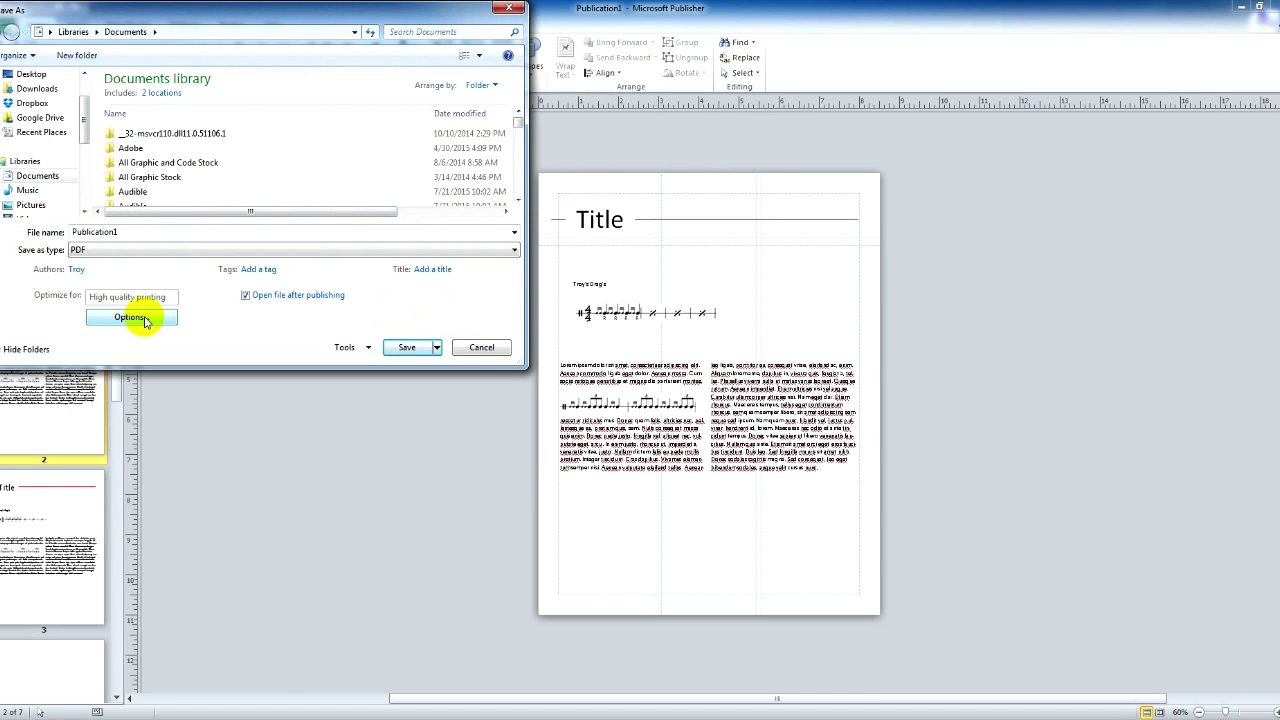
Examine the Commercial Press, Custom and Standard presets in the PDF publish options, and cancel the save
click(144, 320)
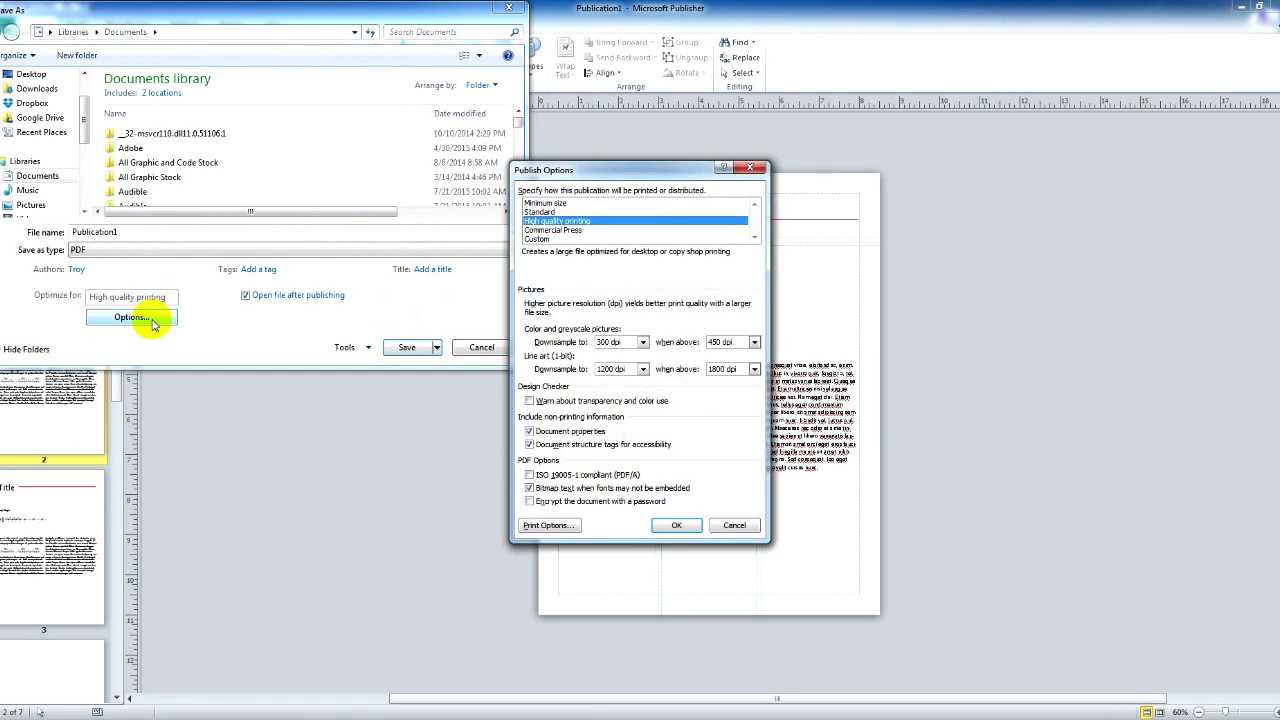
click(559, 231)
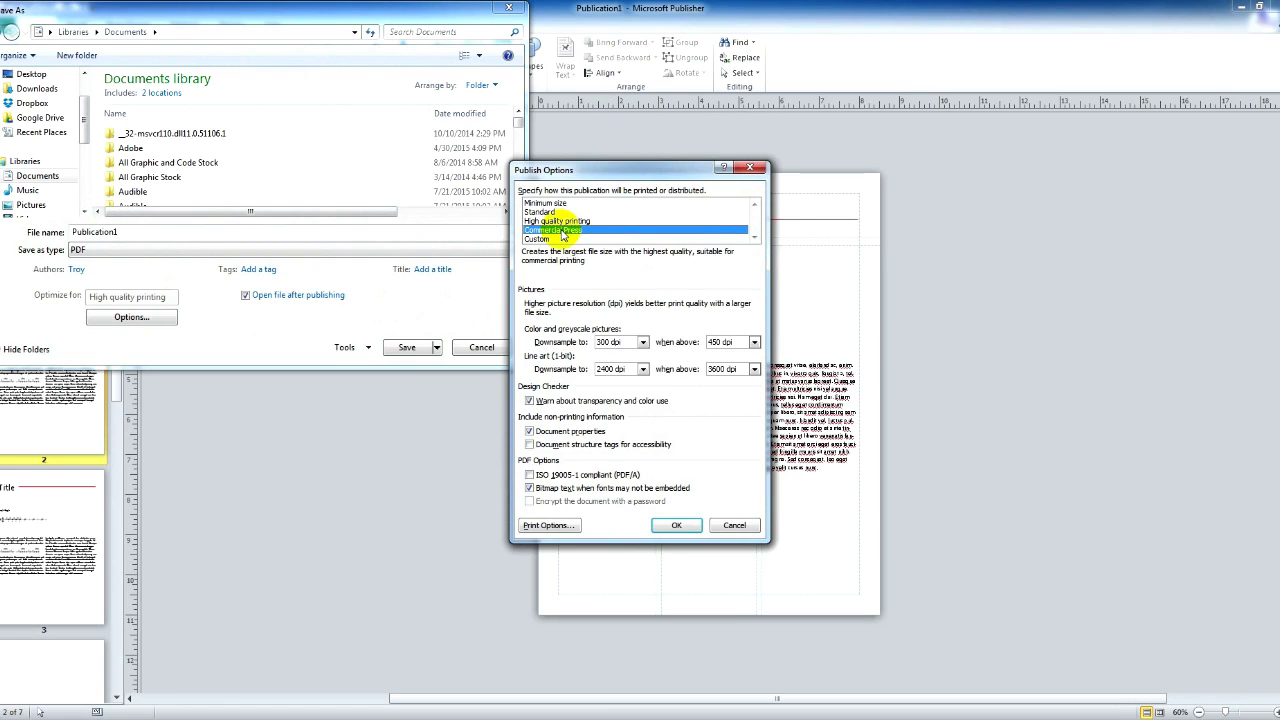
click(550, 240)
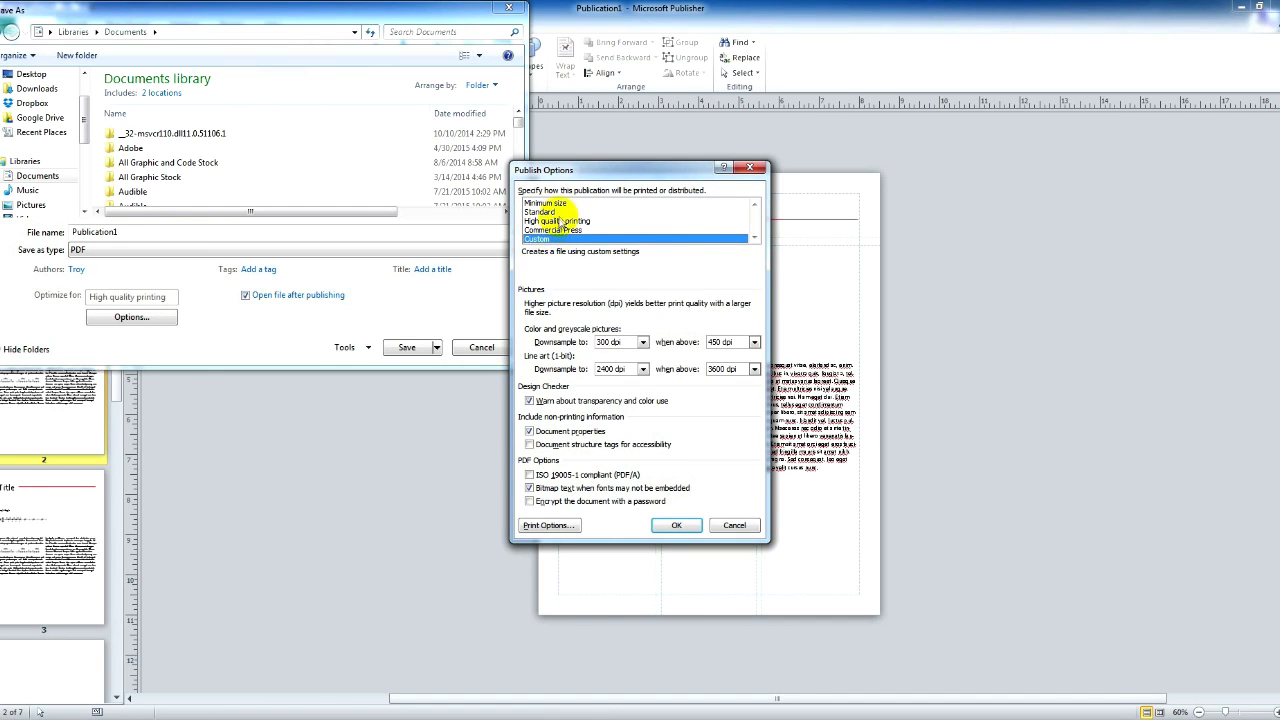
click(551, 214)
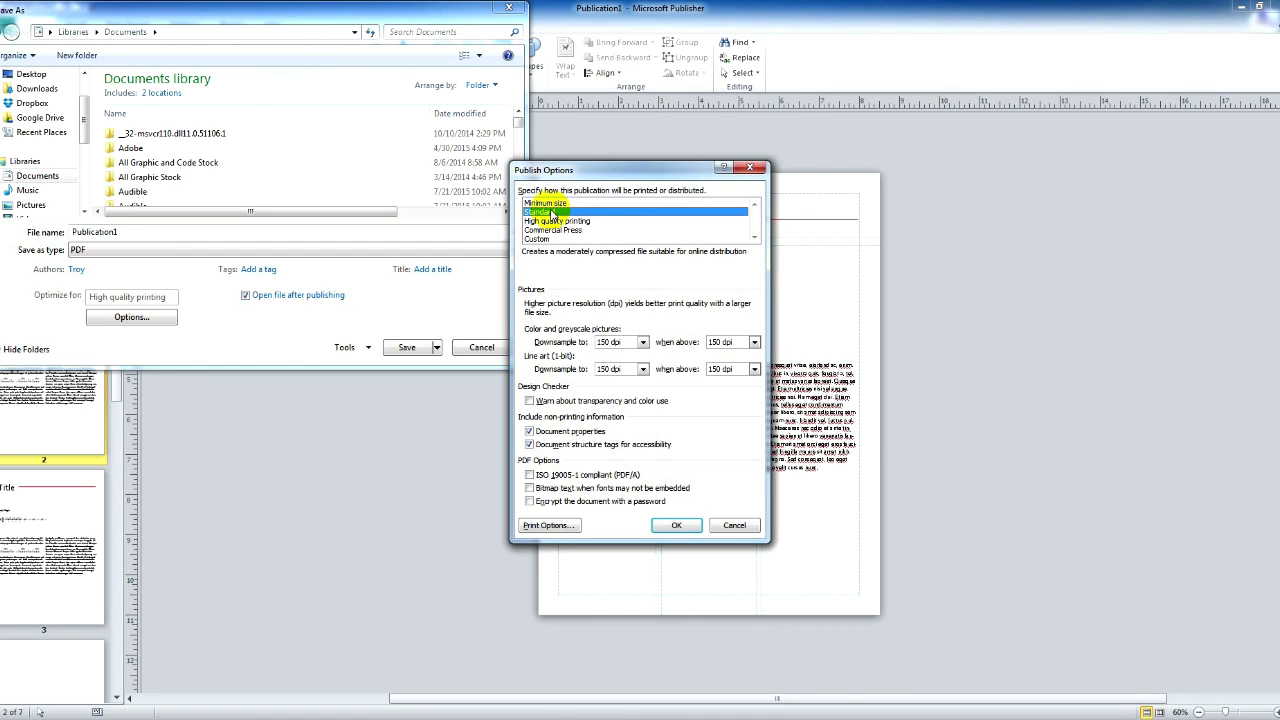
click(740, 528)
click(488, 350)
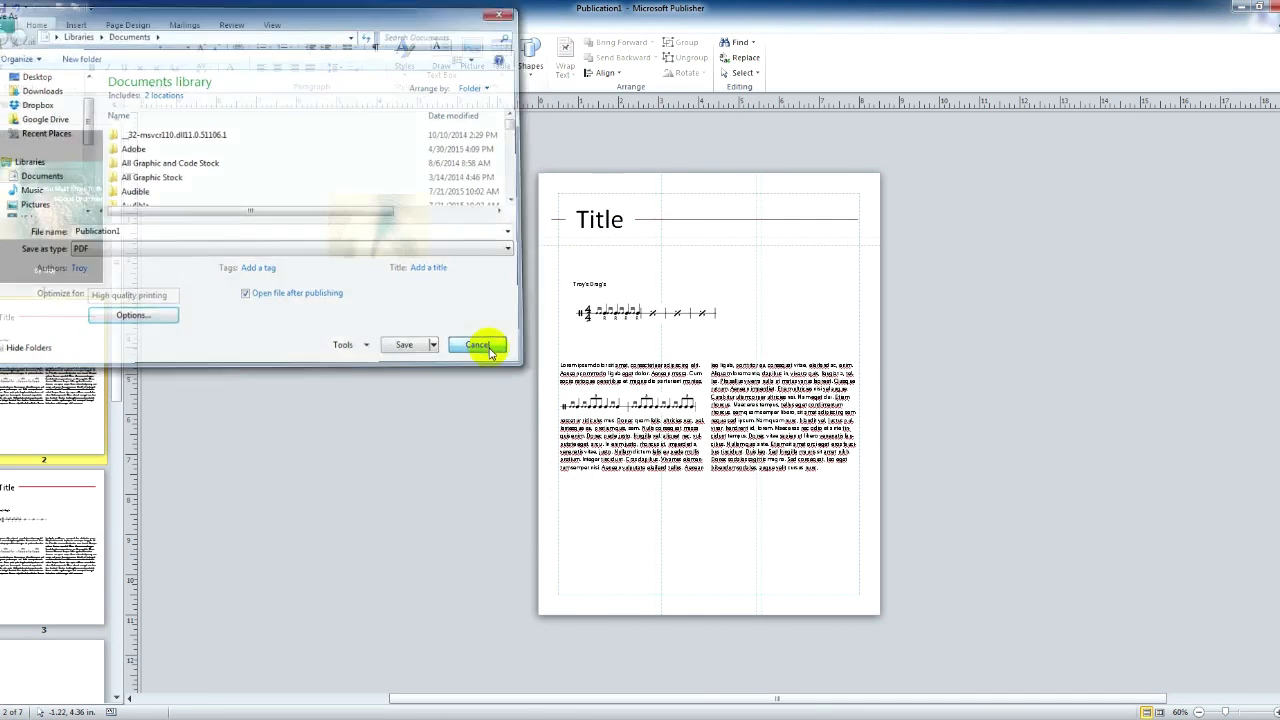
Display the cover page of the publication
click(62, 235)
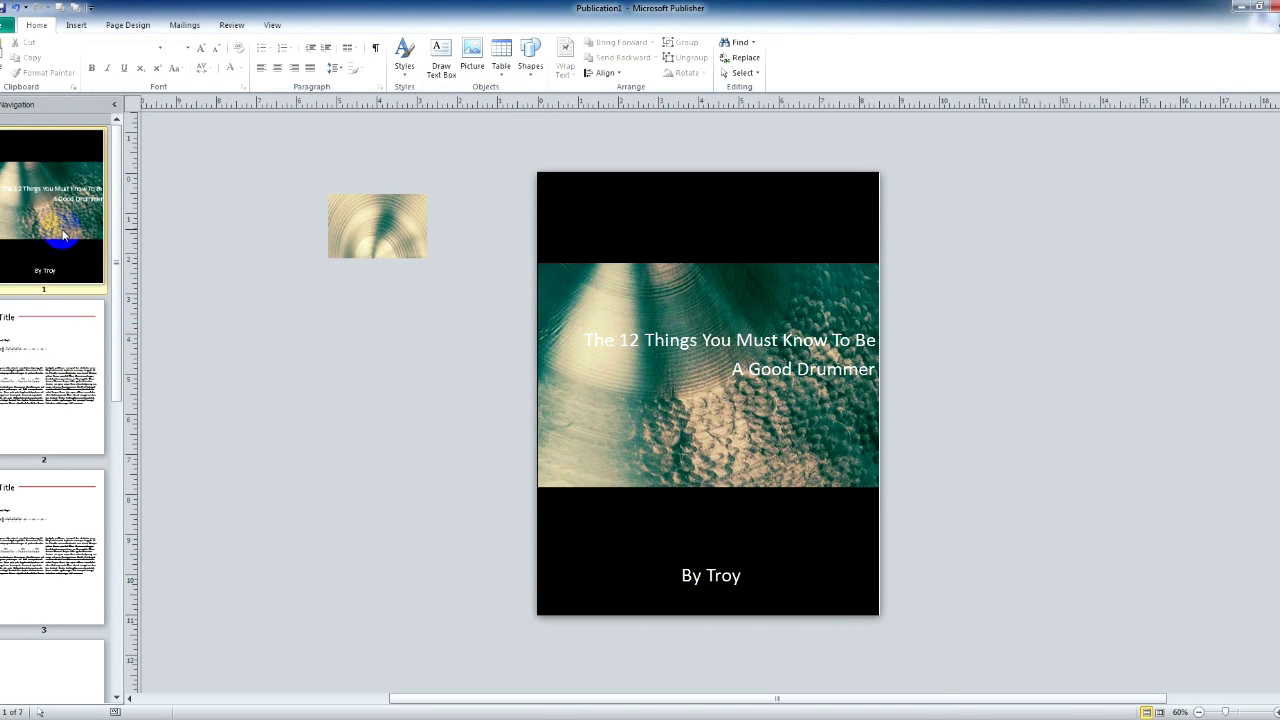